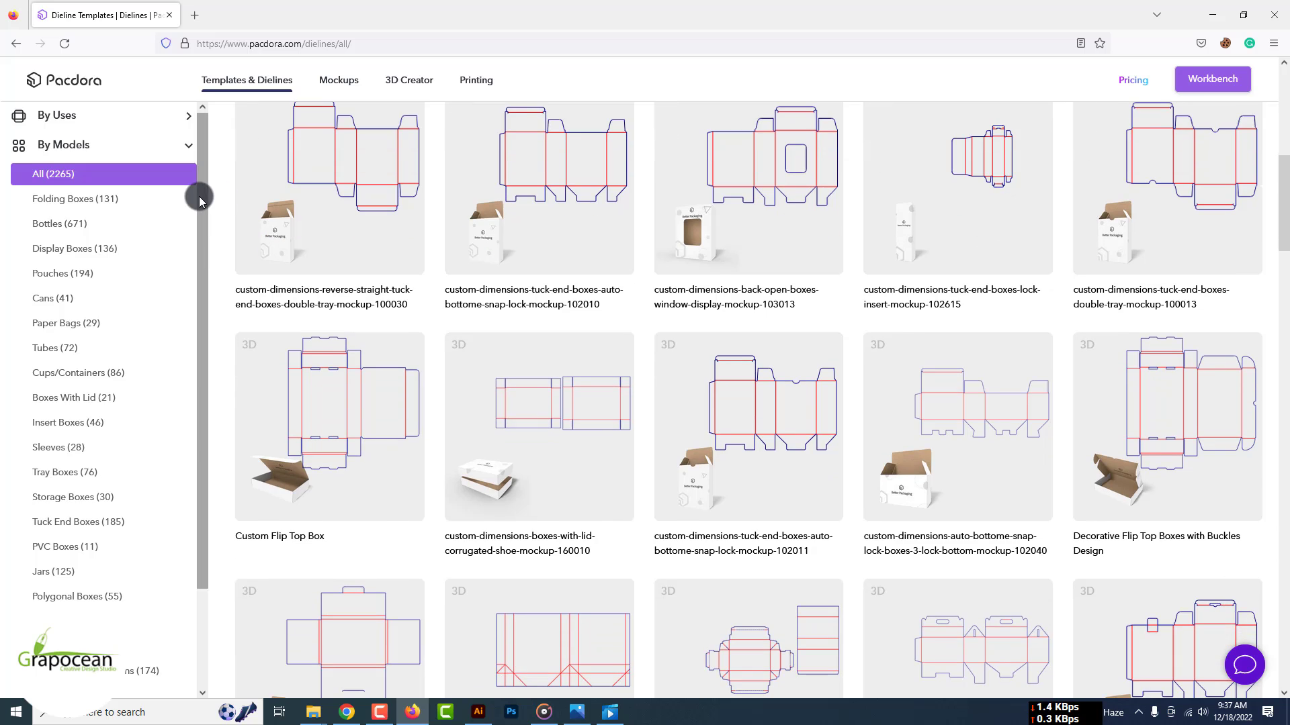
# Browse the dieline library, open the Tuck End Boxes Double Tray template 100010, and download its dieline.
pyautogui.scroll(-2, 190, 413)
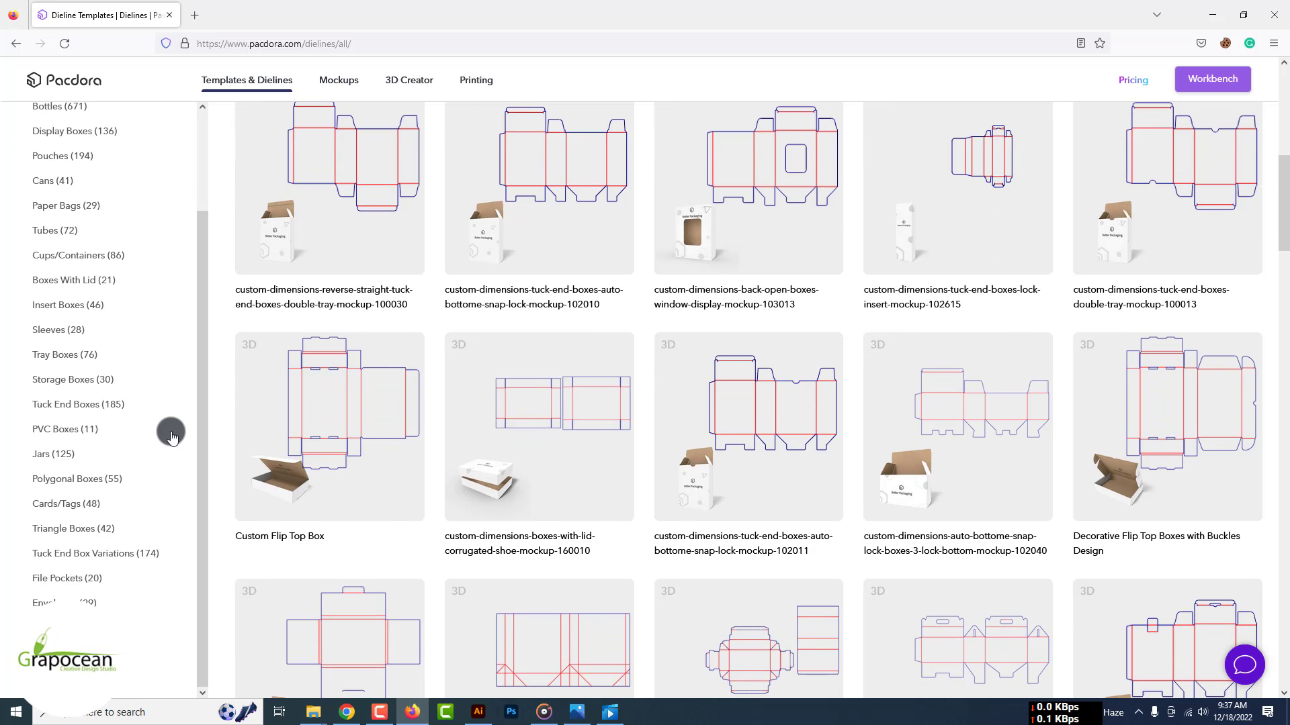
pyautogui.scroll(2, 172, 437)
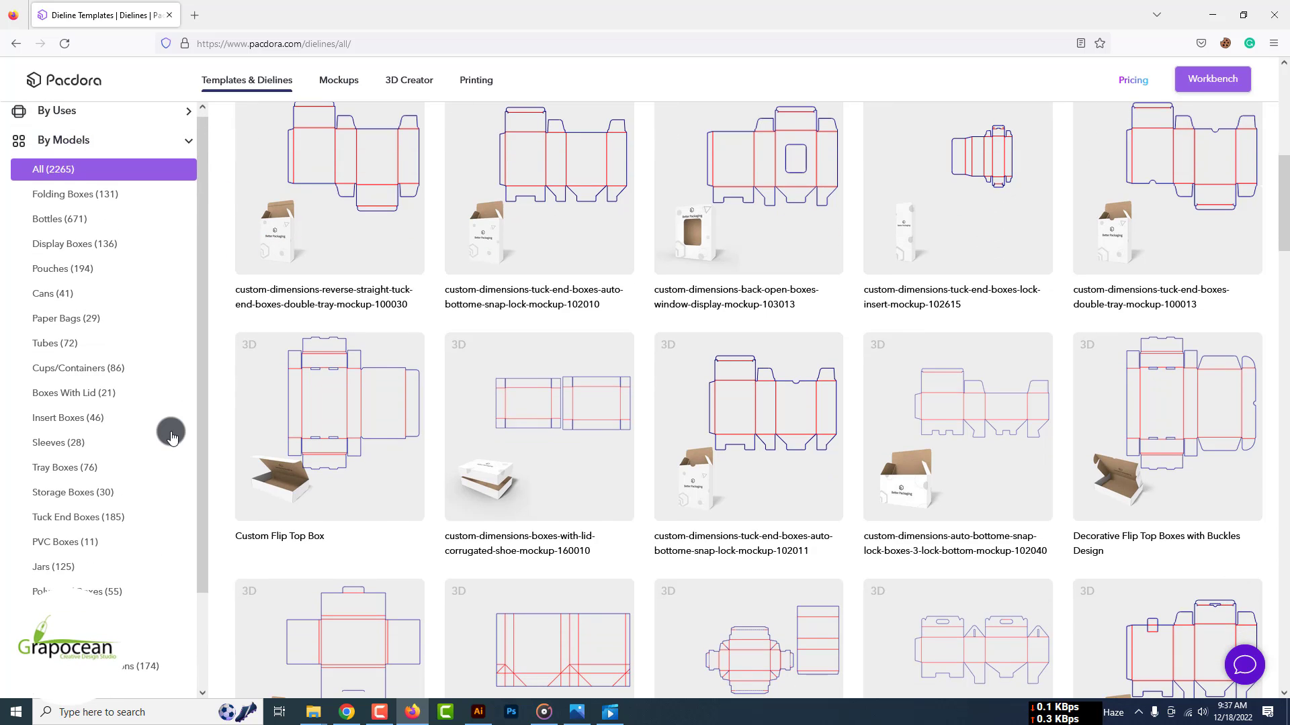
pyautogui.scroll(1, 172, 436)
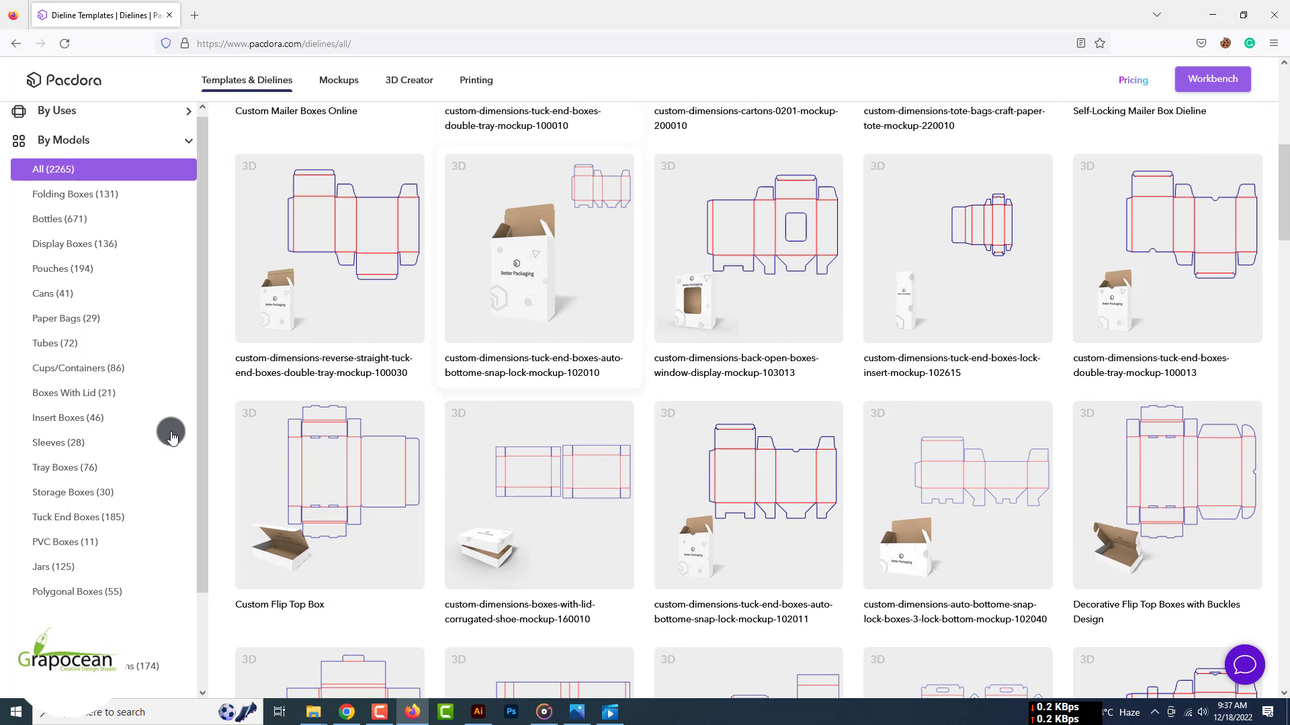
pyautogui.scroll(6, 171, 435)
pyautogui.click(552, 406)
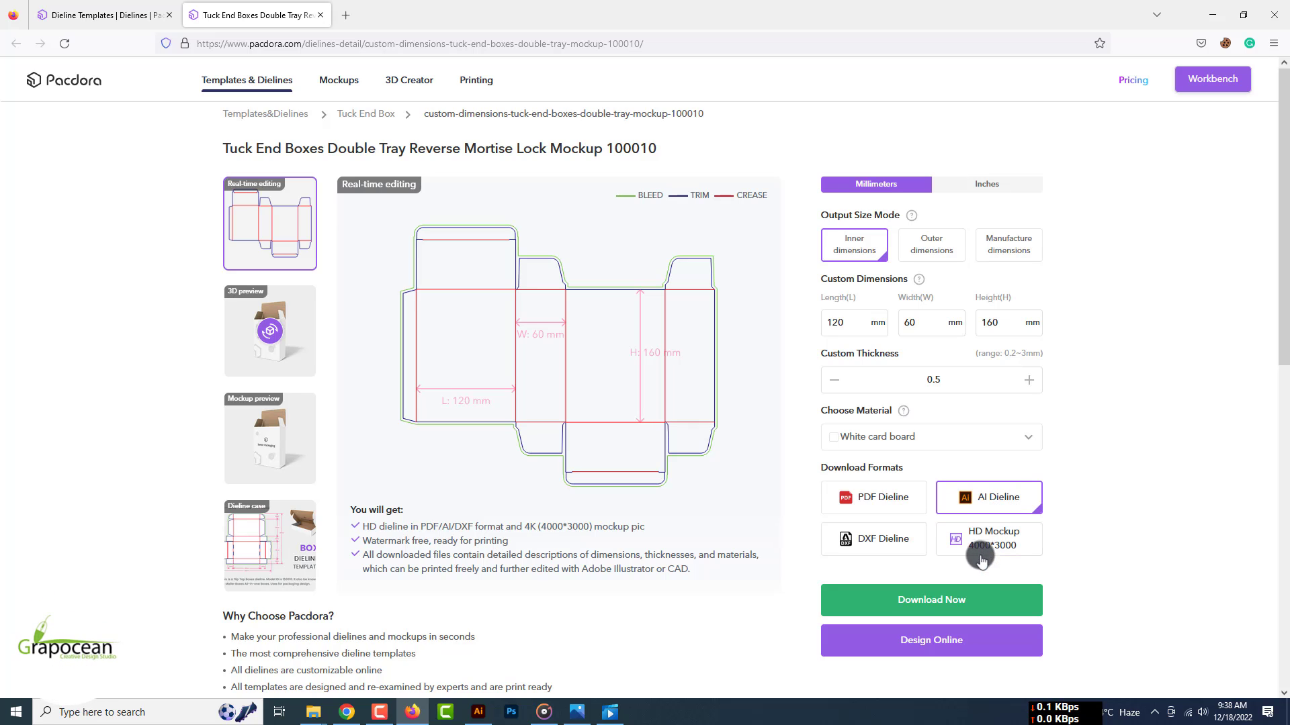
pyautogui.click(959, 606)
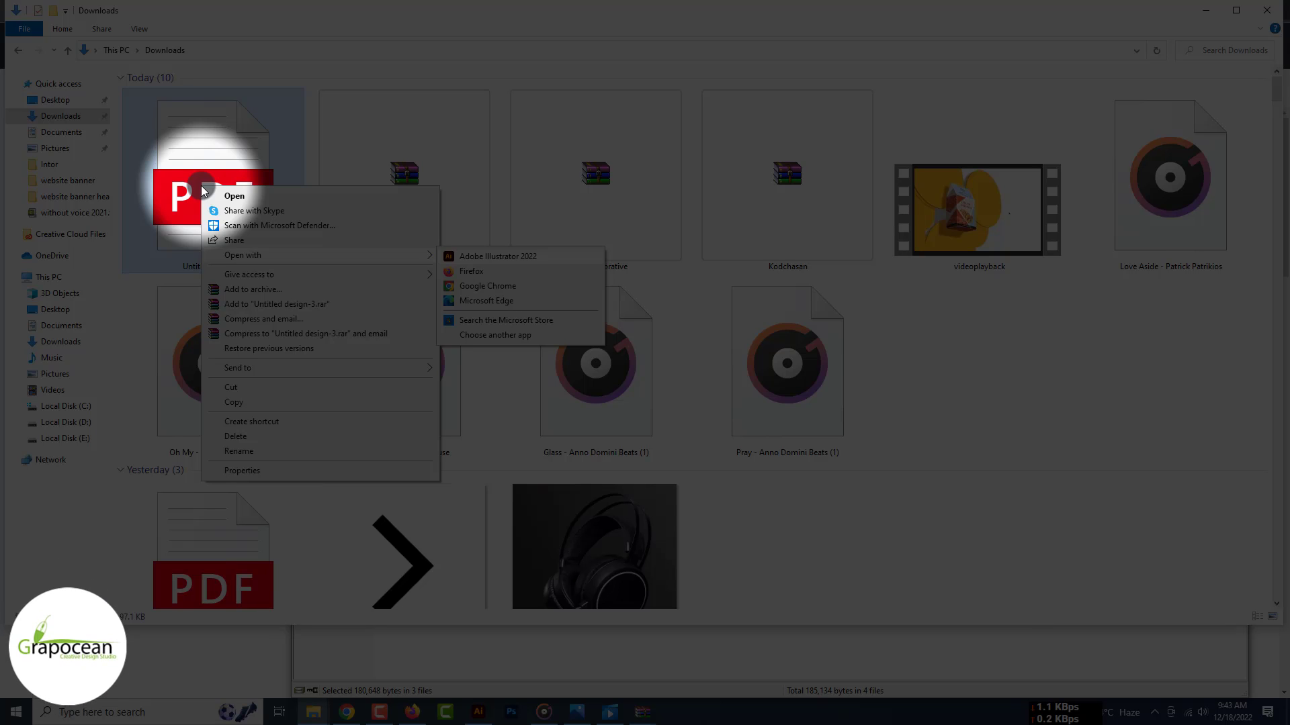
# Open the downloaded Untitled design-3 PDF in Adobe Illustrator 2022, importing page range 1-1.
pyautogui.click(494, 257)
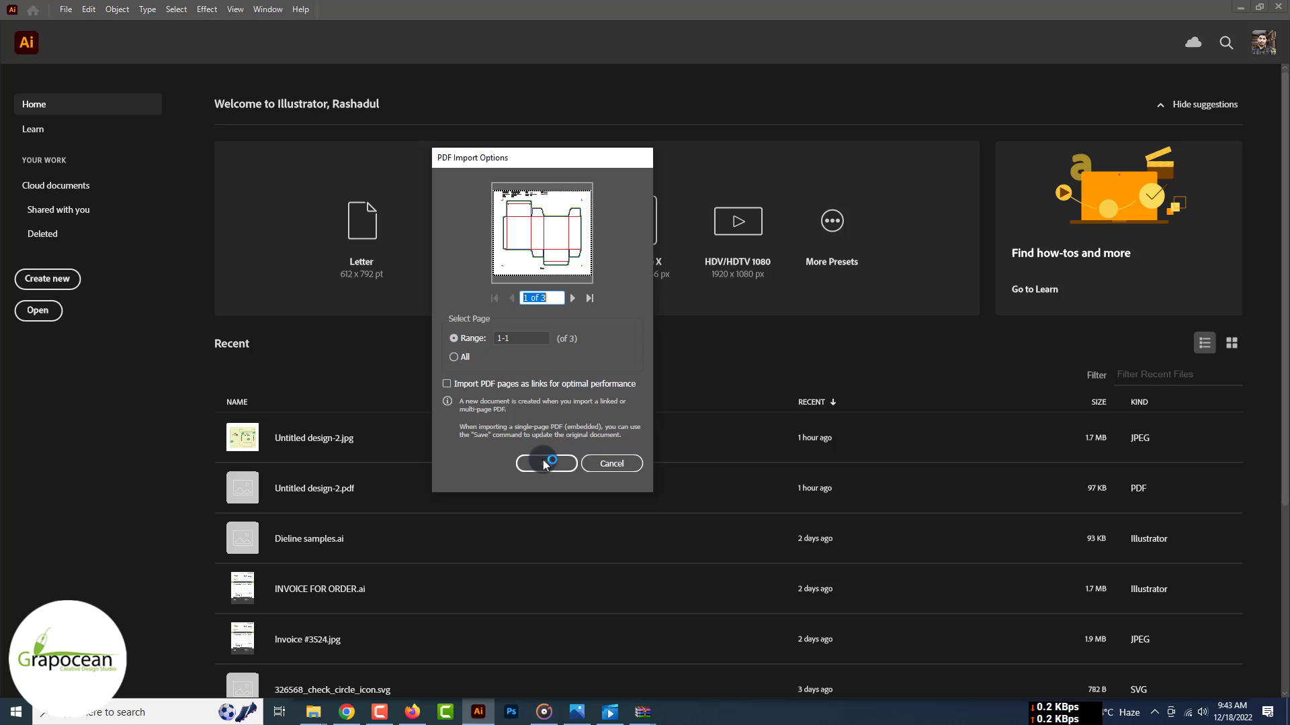
pyautogui.click(544, 463)
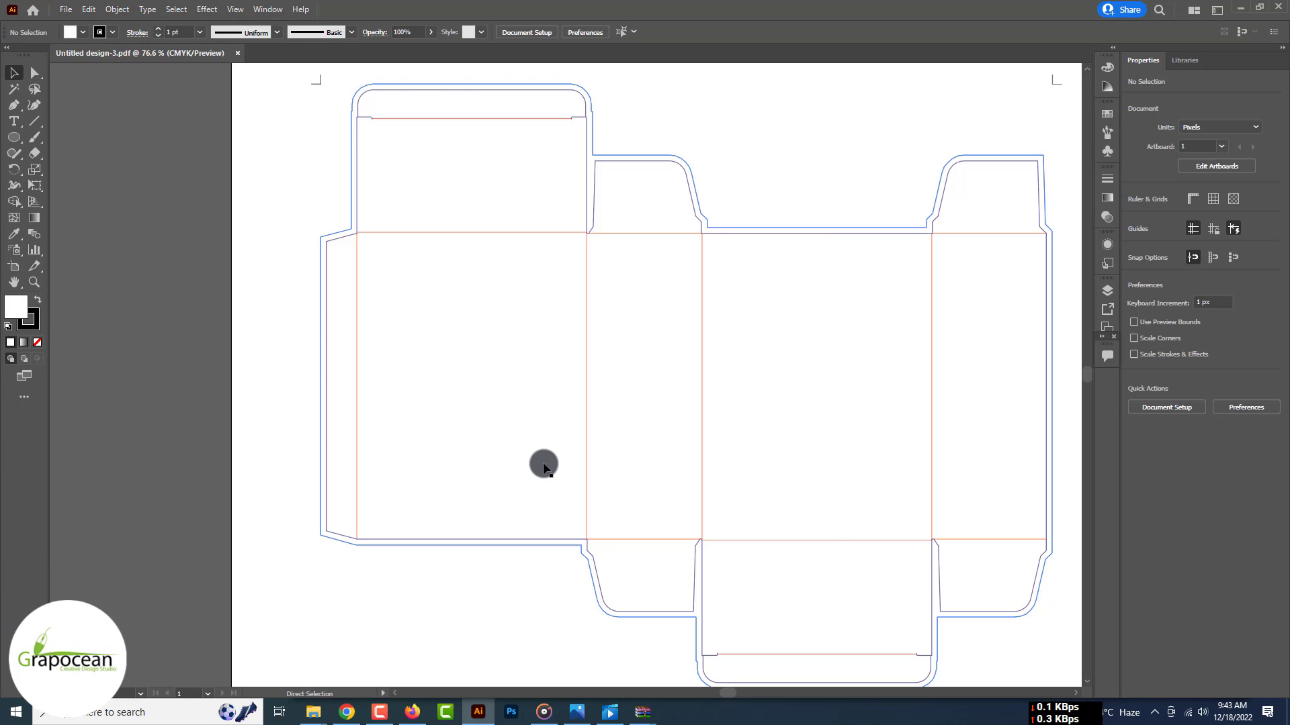
# Delete the page-sized clip group behind the dieline artwork.
pyautogui.hotkey('ctrl', '-')
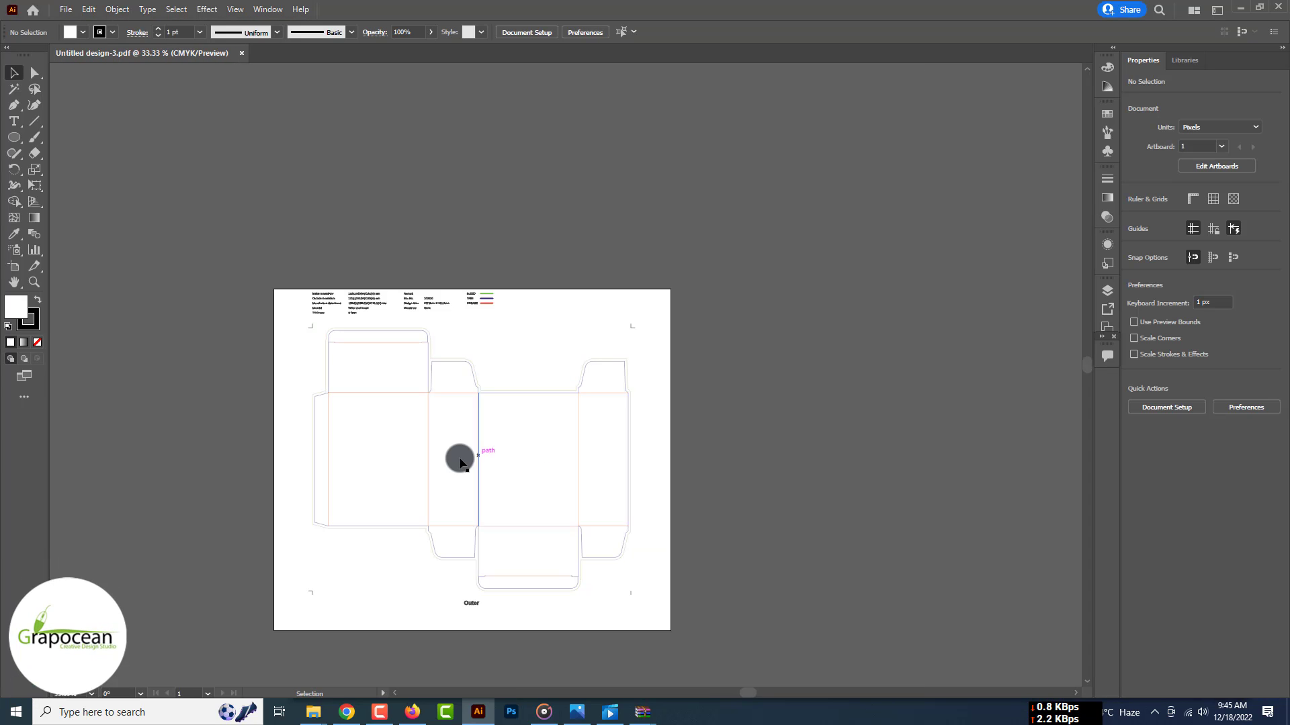
pyautogui.scroll(2, 460, 462)
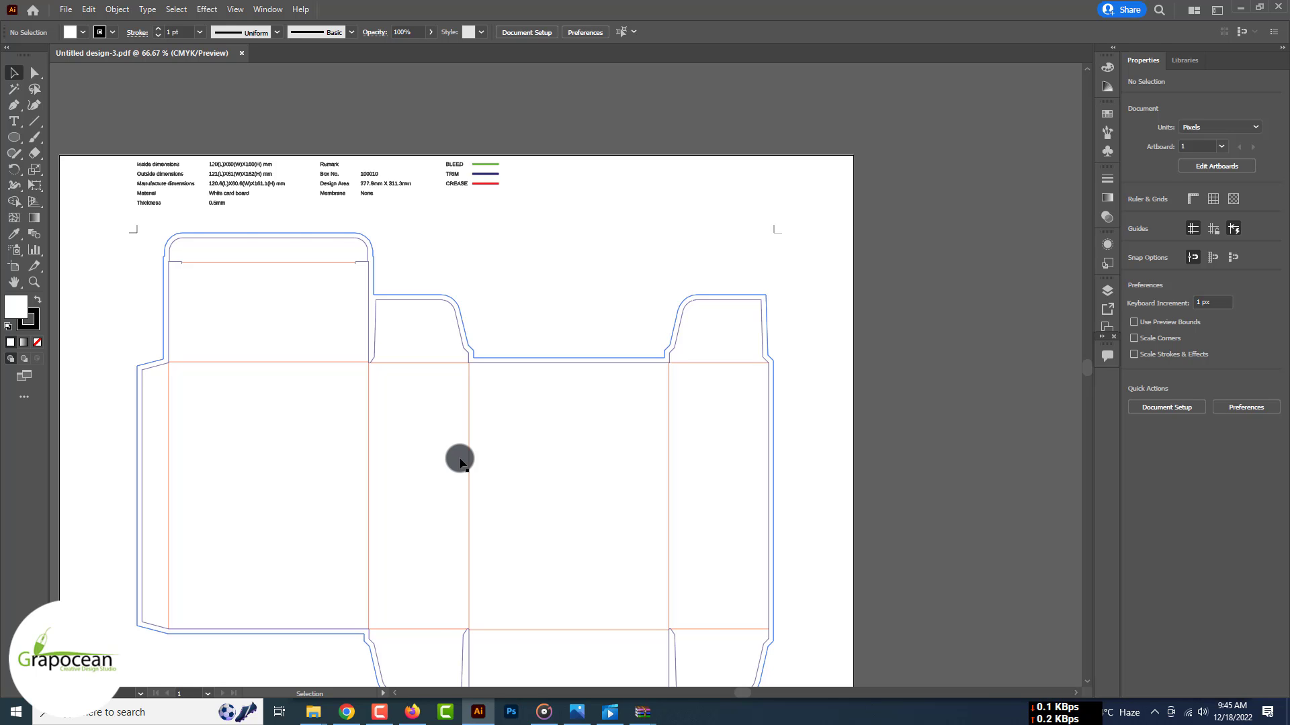
pyautogui.scroll(-1, 460, 460)
pyautogui.scroll(-2, 508, 376)
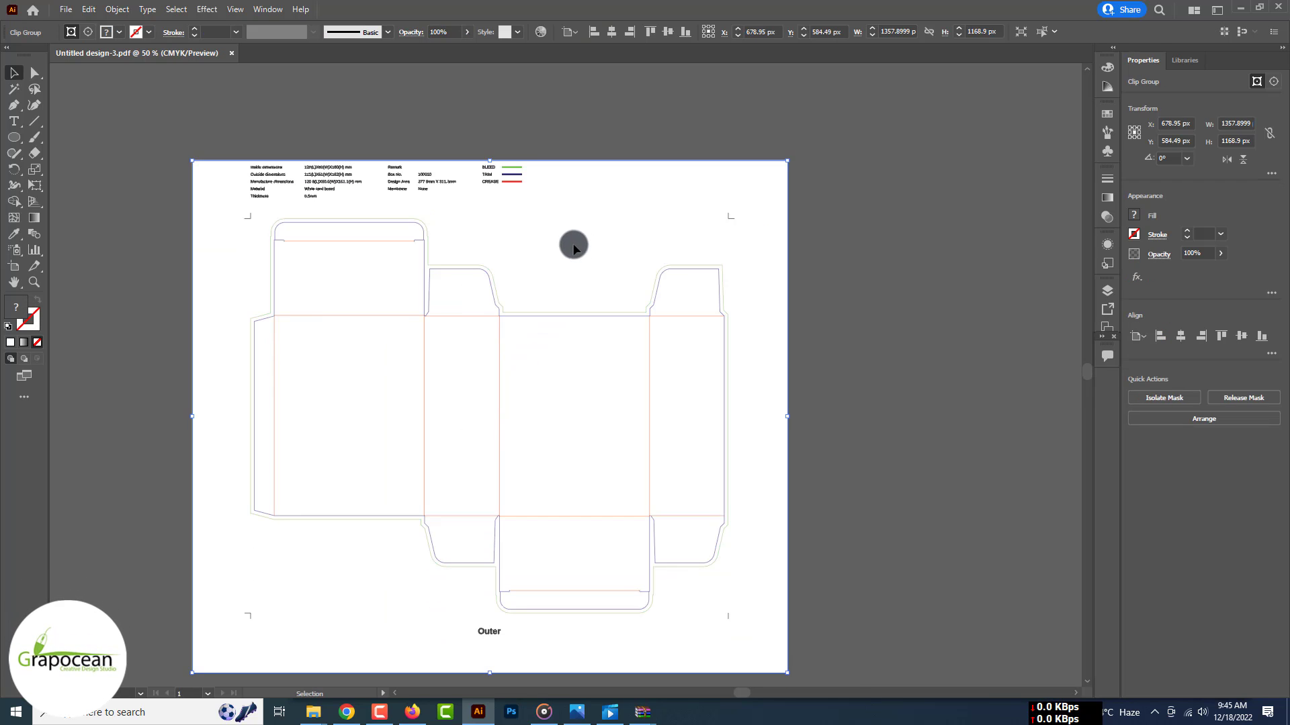
pyautogui.click(549, 238)
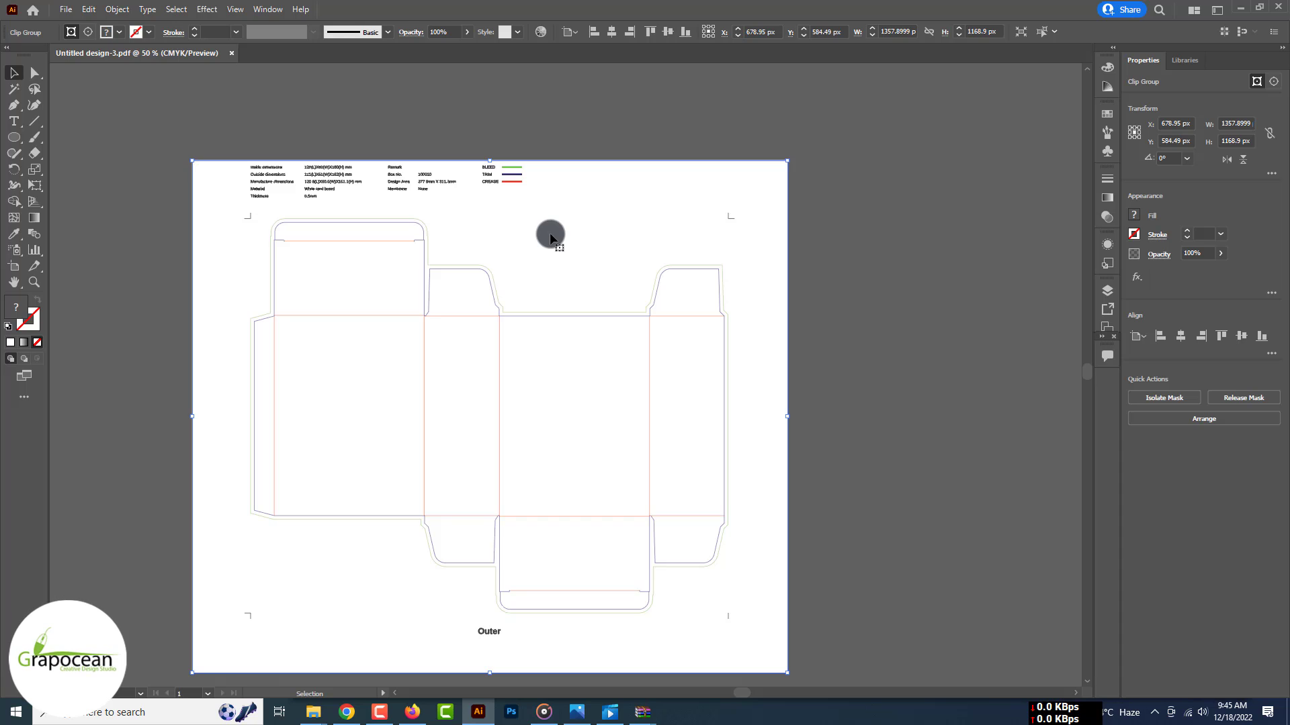
pyautogui.press('Delete')
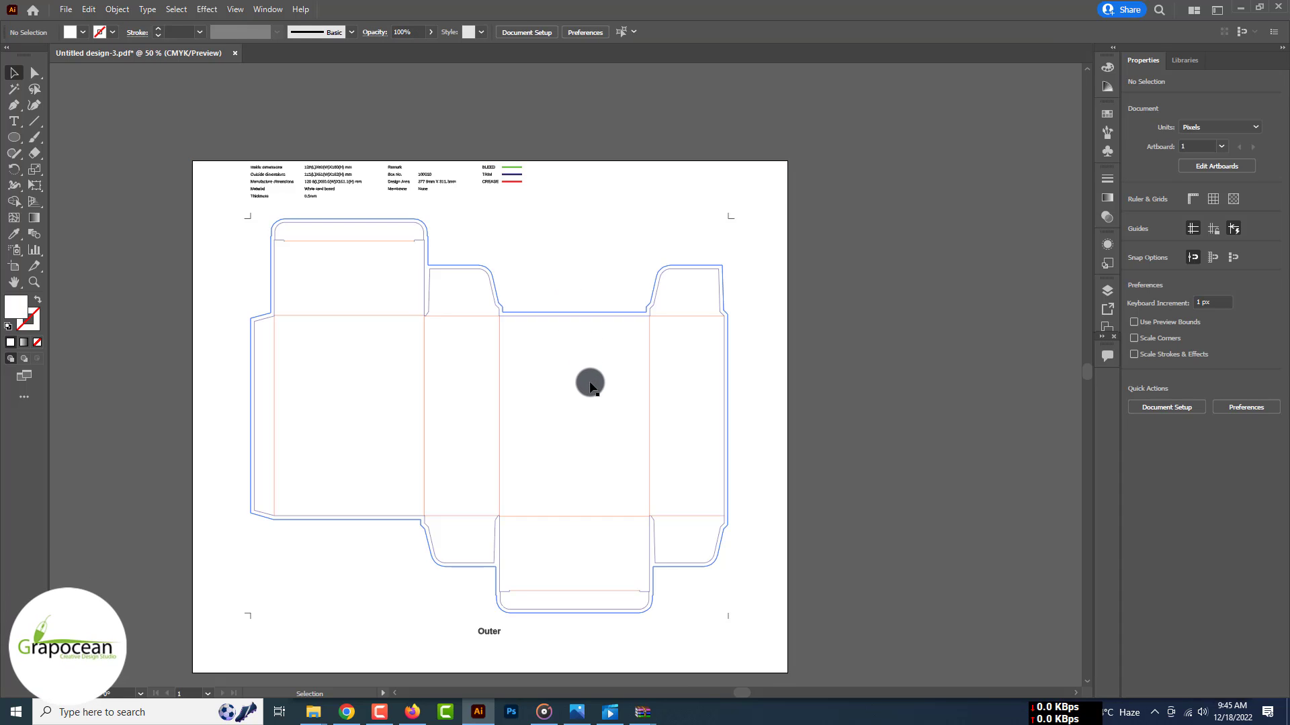
pyautogui.doubleClick(561, 392)
pyautogui.moveTo(561, 392); pyautogui.dragTo(920, 421)
pyautogui.hotkey('ctrl', '-')
pyautogui.hotkey('ctrl', '-')
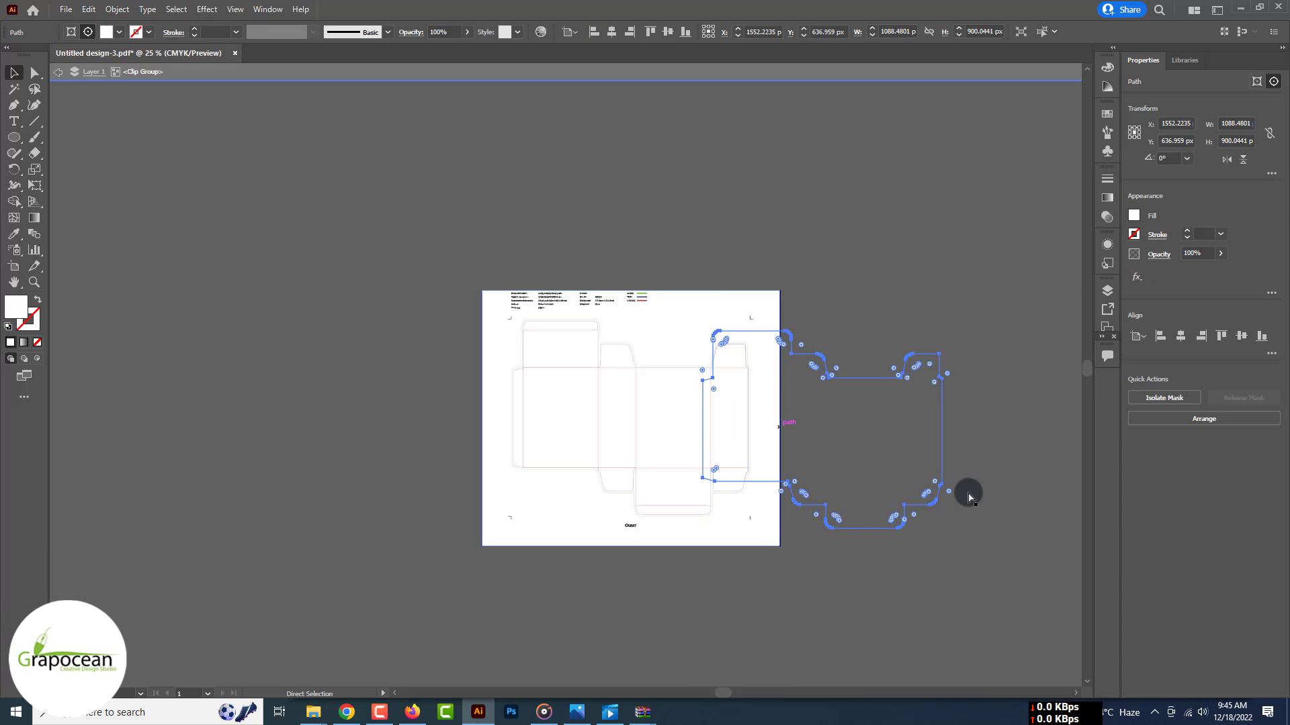
pyautogui.hotkey('ctrl', 'z')
# Pull the white shape out of the dieline's group to beside the artboard and delete it.
pyautogui.doubleClick(644, 413)
pyautogui.moveTo(644, 418); pyautogui.dragTo(1008, 429)
pyautogui.press('Delete')
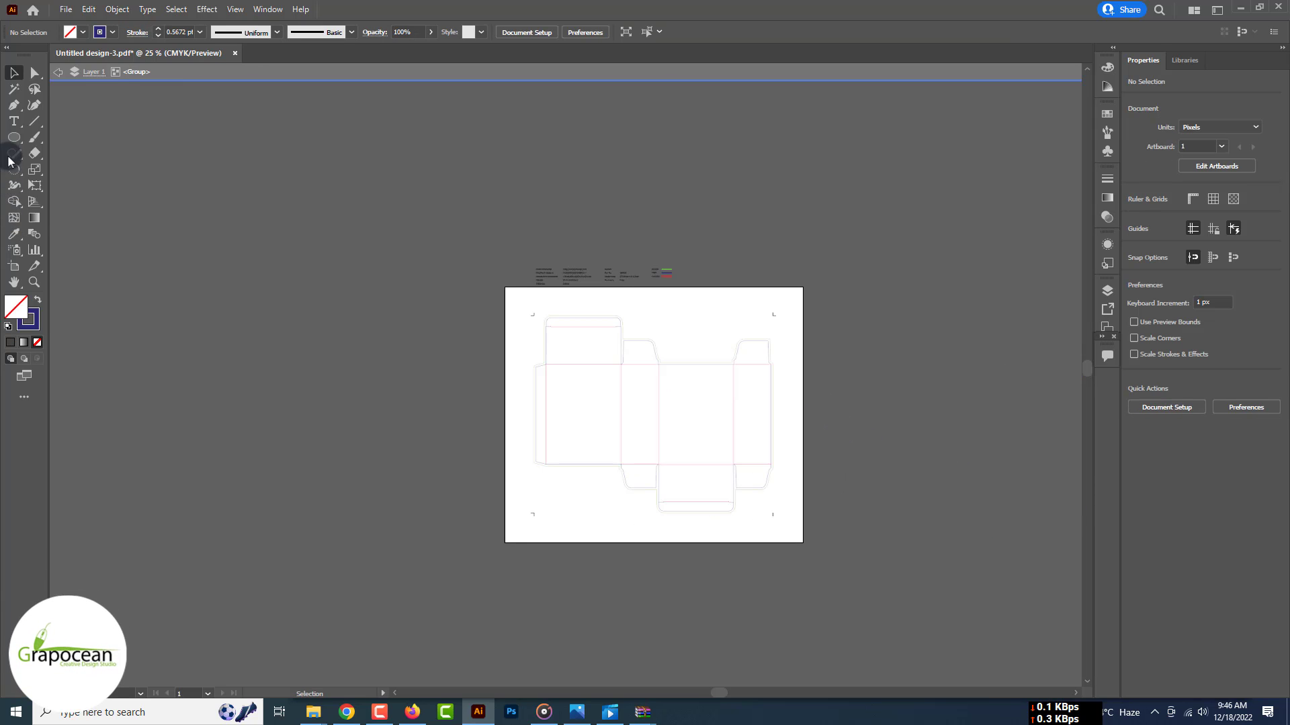
# Draw a rectangle of about 1090 x 899 px around the whole dieline, using the crop marks as corners.
pyautogui.moveTo(13, 137); pyautogui.dragTo(87, 137)
pyautogui.hotkey('ctrl', '+')
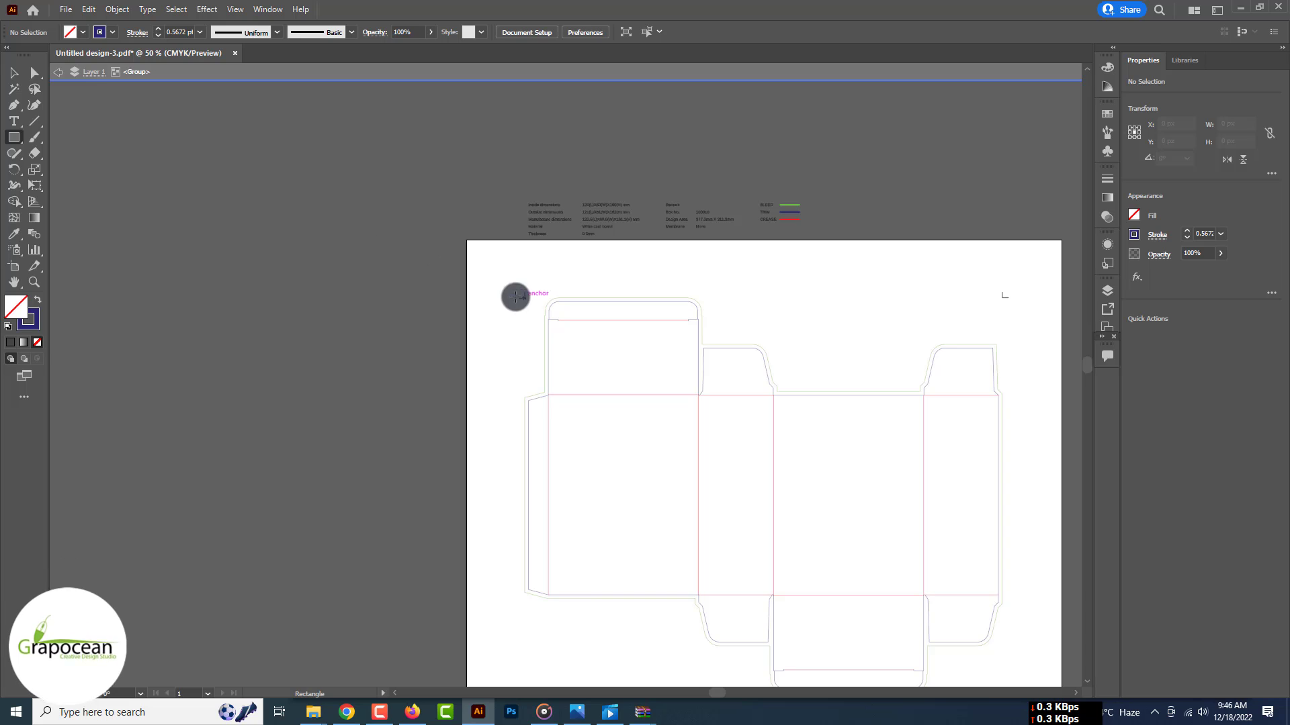
pyautogui.moveTo(525, 299); pyautogui.dragTo(1003, 590)
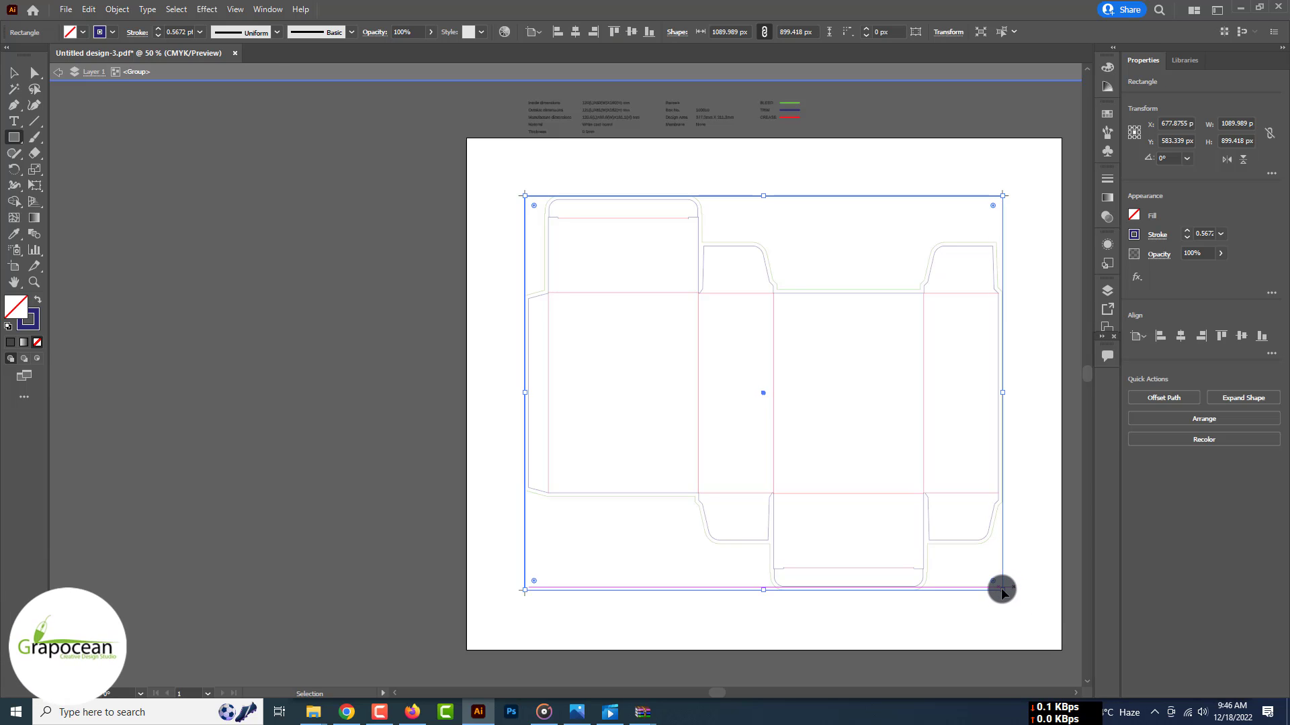
# Fine-tune the rectangle's edges and corners to the dieline's crop marks, ending at about 1089 x 900 px.
pyautogui.scroll(10, 1003, 591)
pyautogui.moveTo(920, 366); pyautogui.dragTo(901, 369)
pyautogui.scroll(-1, 900, 370)
pyautogui.scroll(-8, 900, 370)
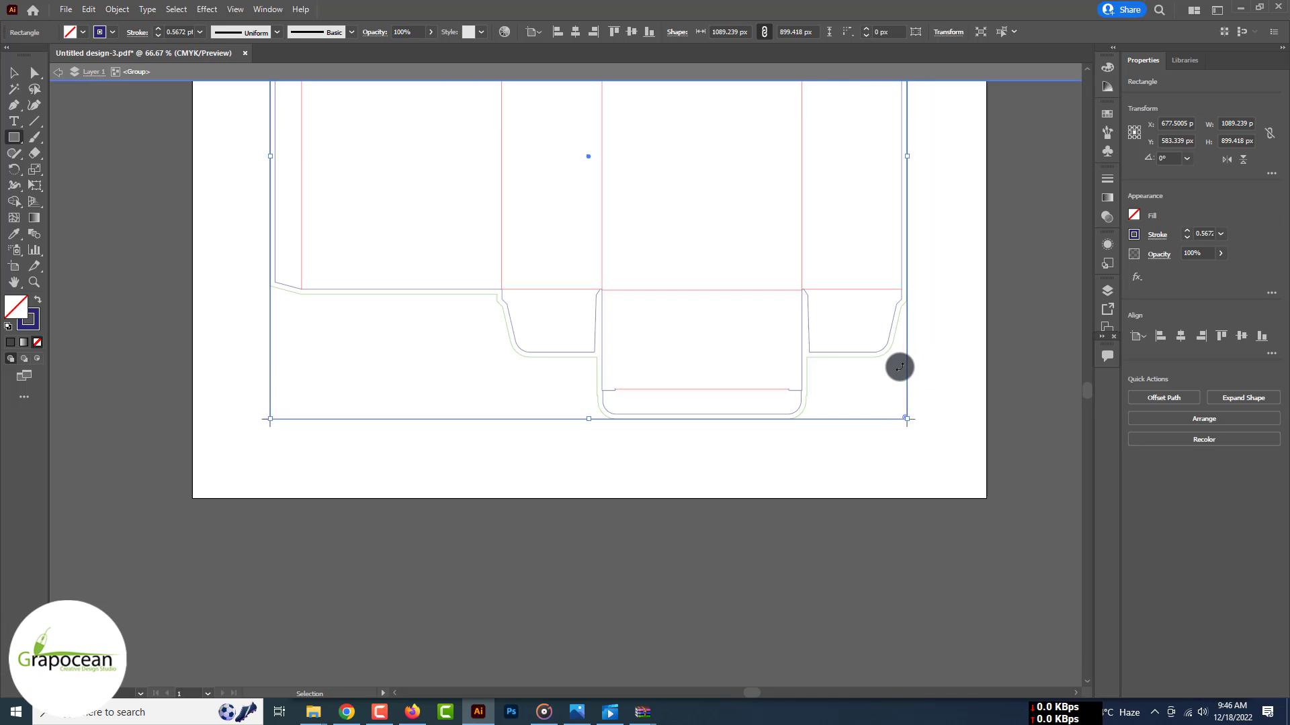
pyautogui.scroll(10, 898, 365)
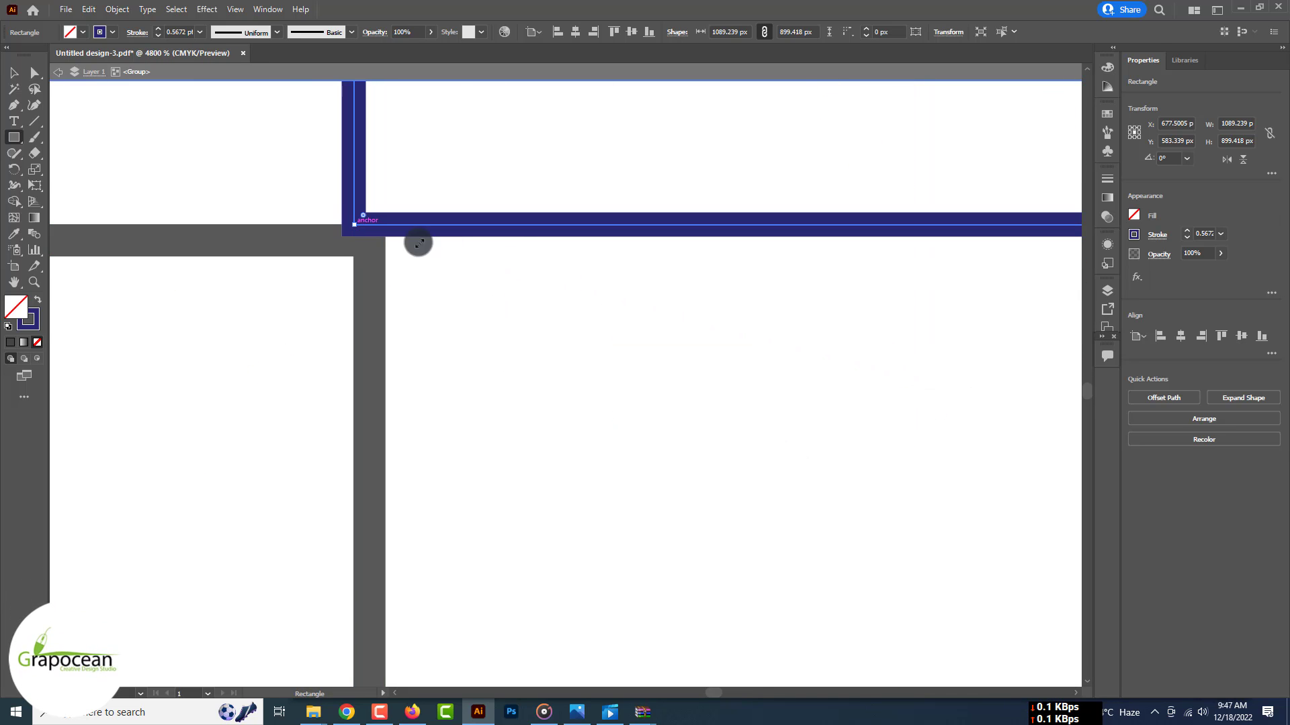
pyautogui.moveTo(364, 225)
pyautogui.mouseDown()
pyautogui.moveTo(381, 225)
pyautogui.moveTo(358, 235)
pyautogui.moveTo(368, 231)
pyautogui.mouseUp()
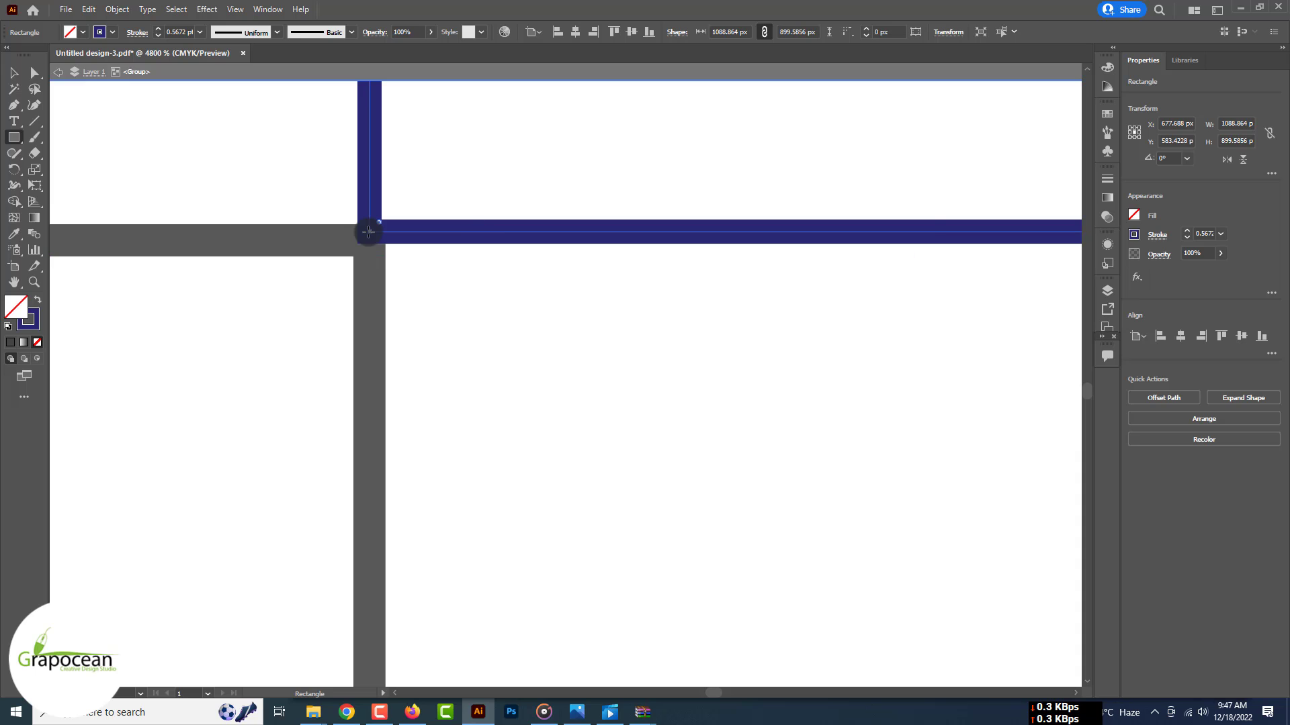
pyautogui.scroll(-15, 368, 232)
pyautogui.scroll(4, 506, 233)
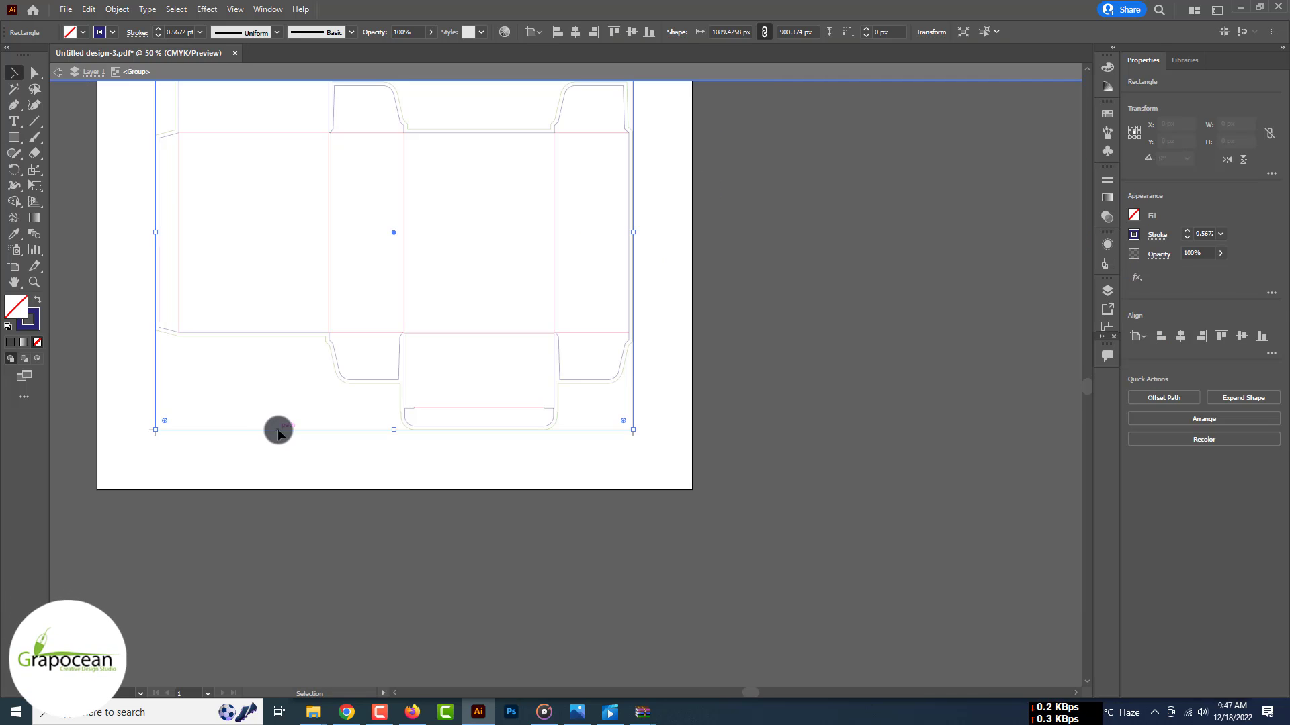
# Remove the rectangle's stroke and fill the rectangle with white.
pyautogui.click(112, 31)
pyautogui.click(10, 54)
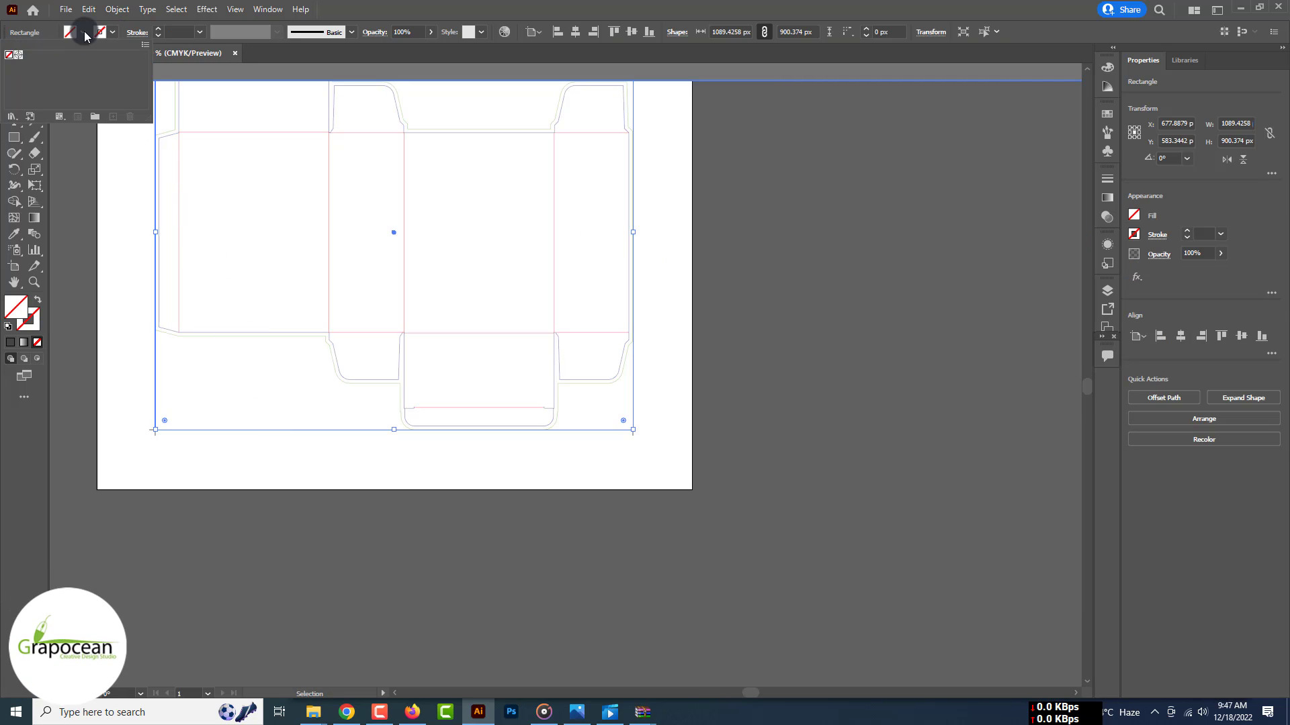
pyautogui.click(84, 32)
pyautogui.doubleClick(19, 311)
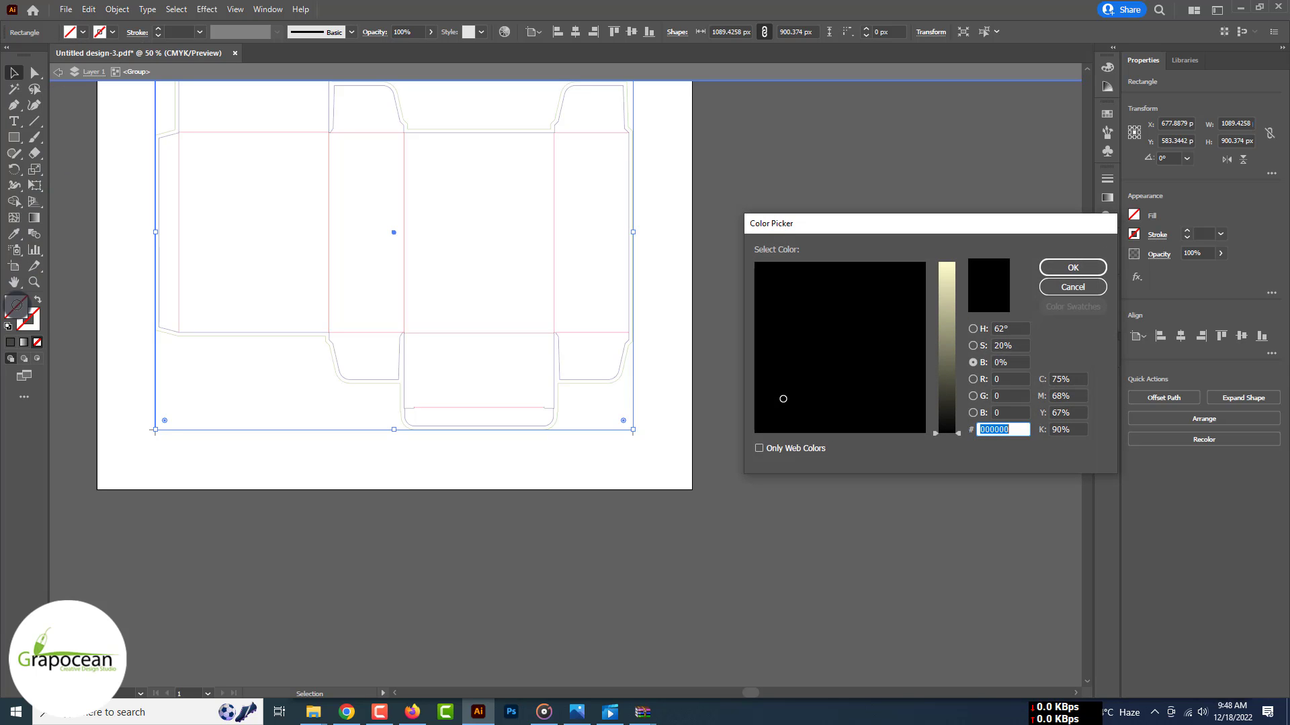
pyautogui.click(981, 333)
pyautogui.click(754, 263)
pyautogui.click(1054, 268)
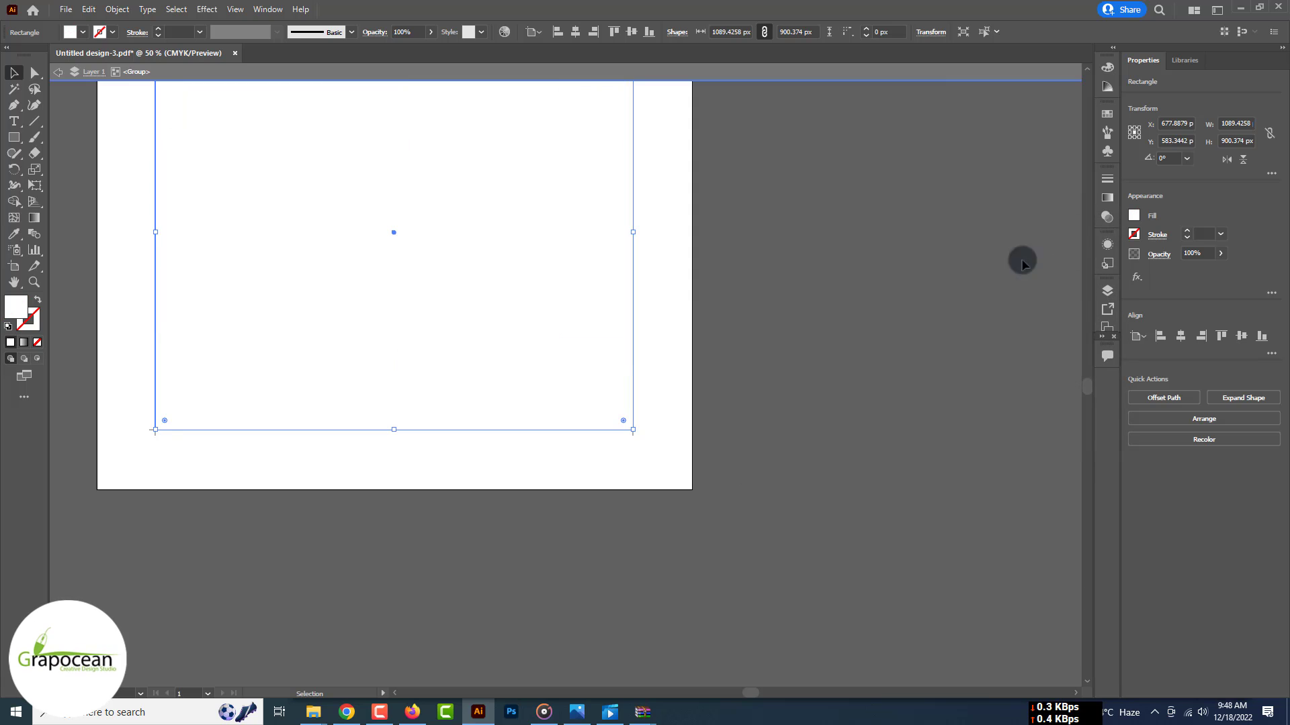
# Send the white rectangle to the back behind the dieline paths and deselect it.
pyautogui.click(939, 329)
pyautogui.scroll(-2, 911, 323)
pyautogui.click(687, 277)
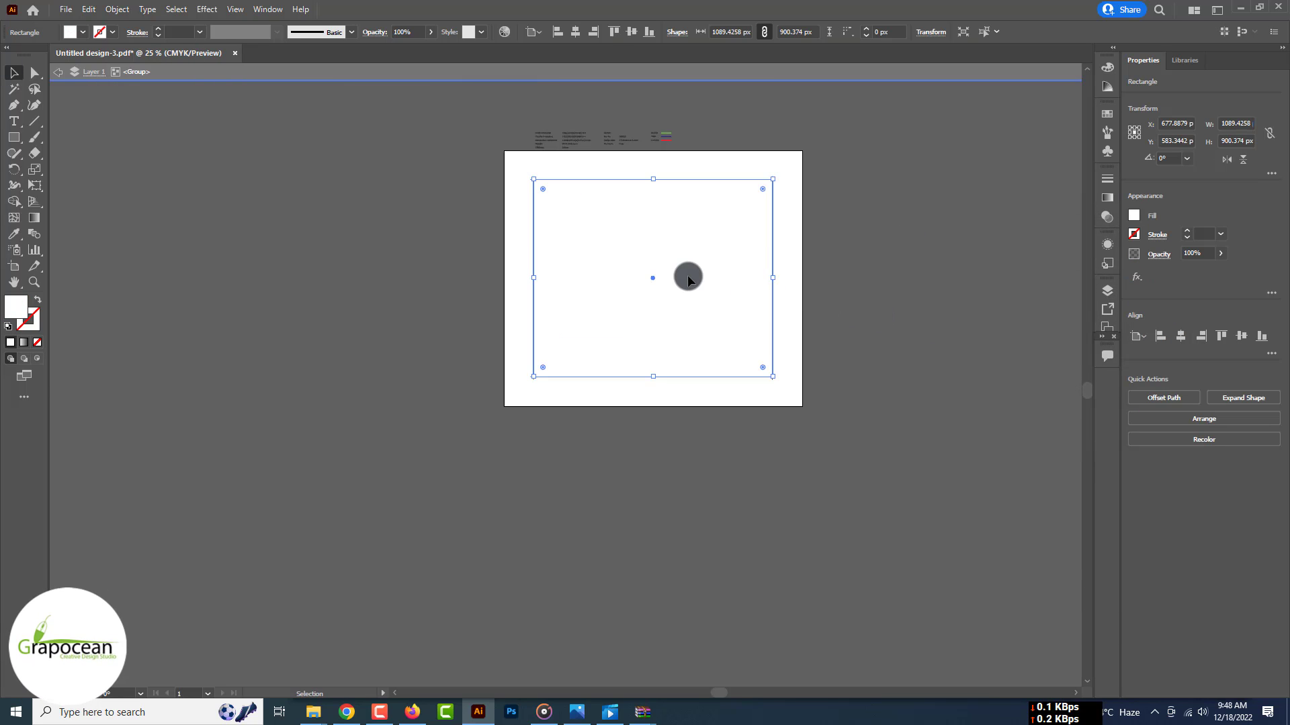
pyautogui.hotkey('ctrl', 'shift', '[')
pyautogui.click(912, 293)
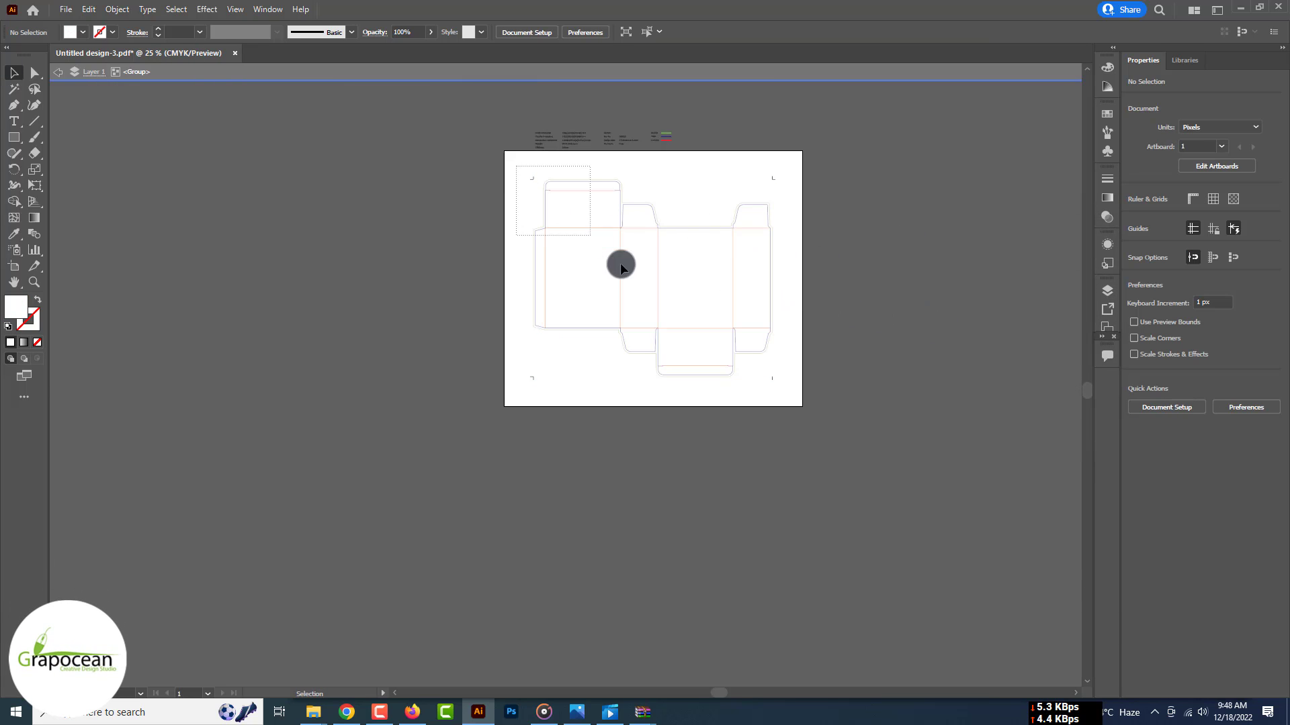
# Move the dieline with its rectangle off the artboard and place the specification text block over the dieline.
pyautogui.moveTo(835, 417); pyautogui.dragTo(367, 303)
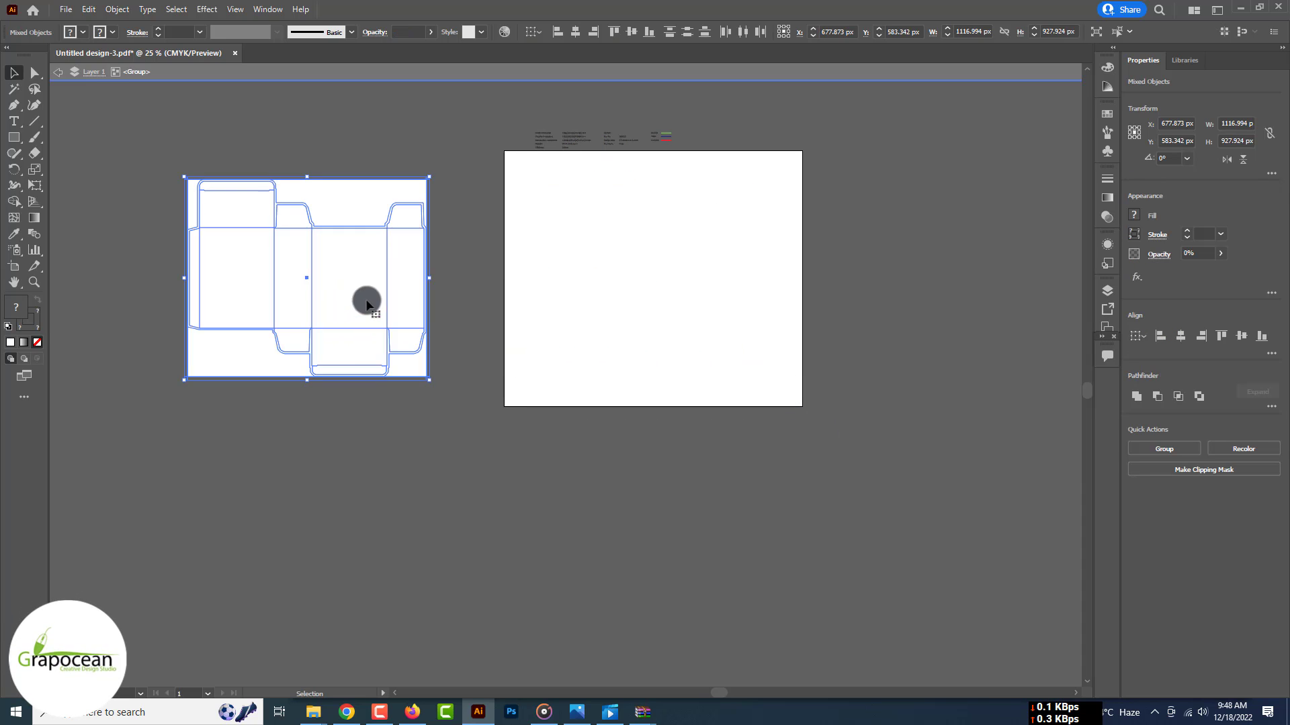
pyautogui.click(129, 339)
pyautogui.moveTo(470, 121); pyautogui.dragTo(543, 245)
pyautogui.moveTo(585, 225); pyautogui.dragTo(766, 279)
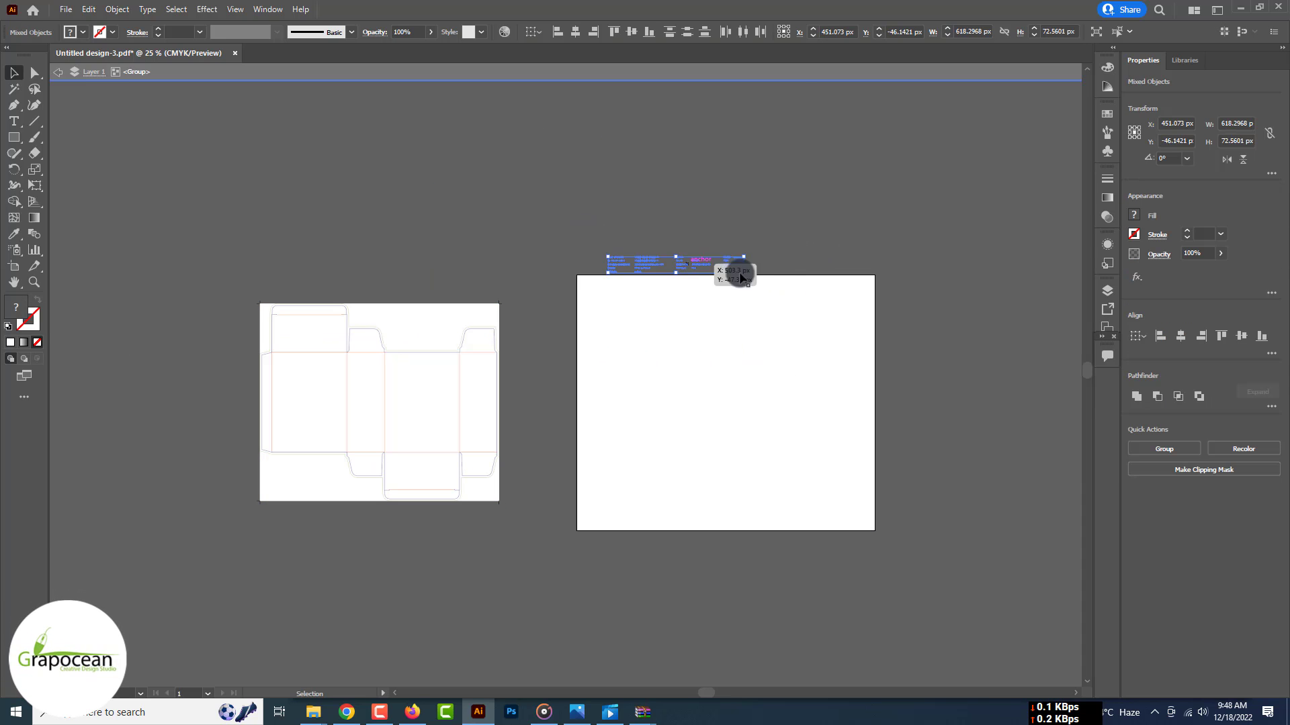
pyautogui.moveTo(411, 347); pyautogui.dragTo(375, 393)
# Fit the artboard to the artwork bounds.
pyautogui.click(122, 11)
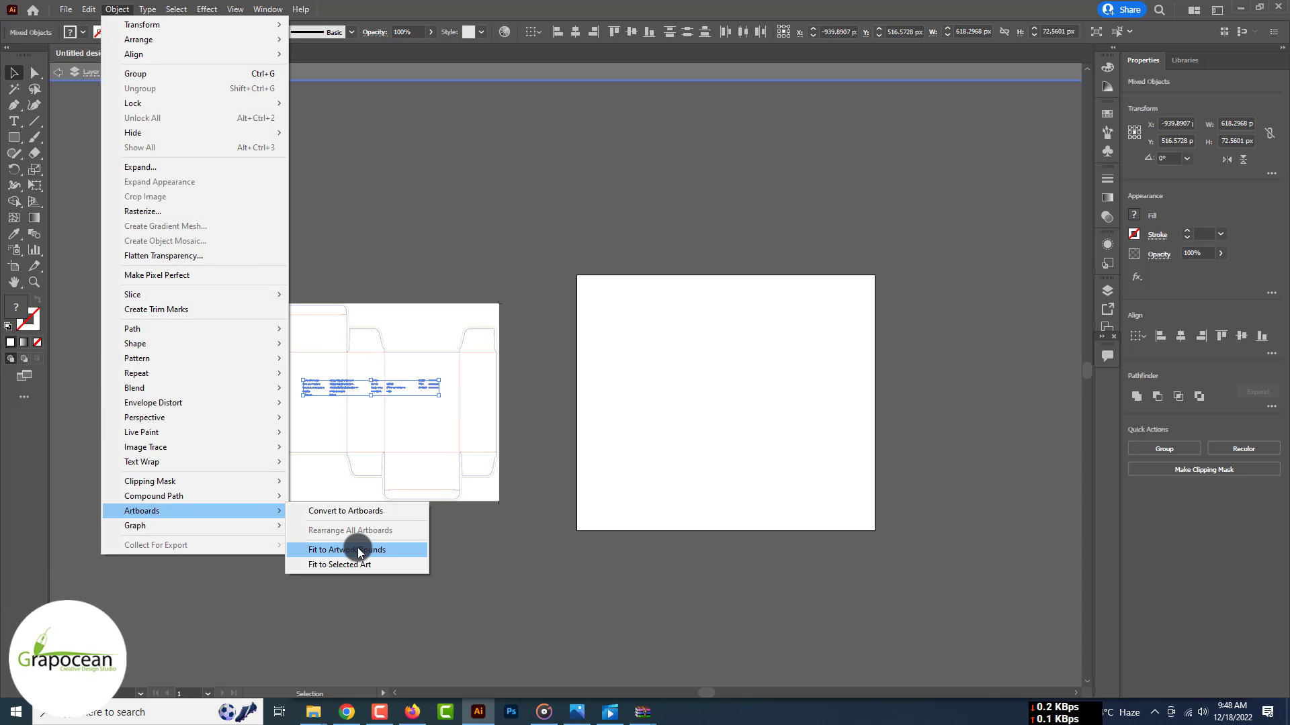
pyautogui.click(357, 550)
pyautogui.click(602, 358)
# Select the background rectangle behind the dieline and fill it with pale yellow #fffad2.
pyautogui.scroll(3, 602, 360)
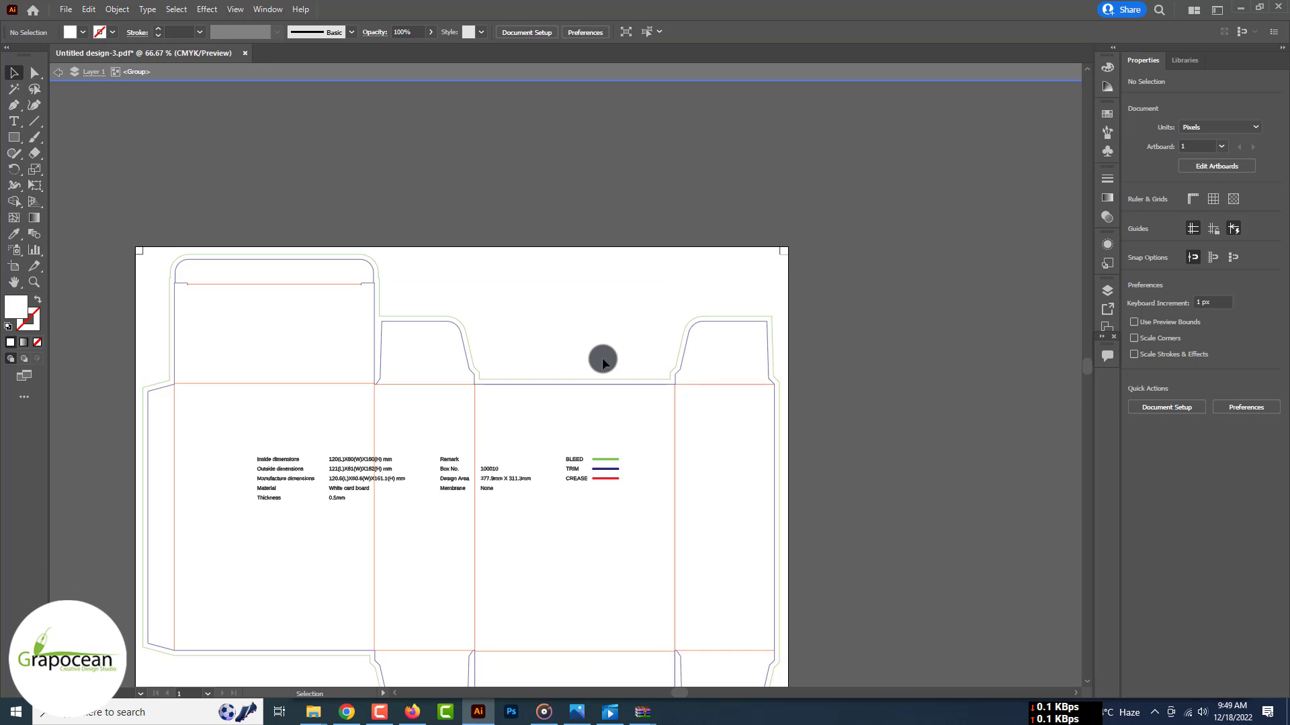
pyautogui.scroll(-5, 603, 363)
pyautogui.hotkey('ctrl', '+')
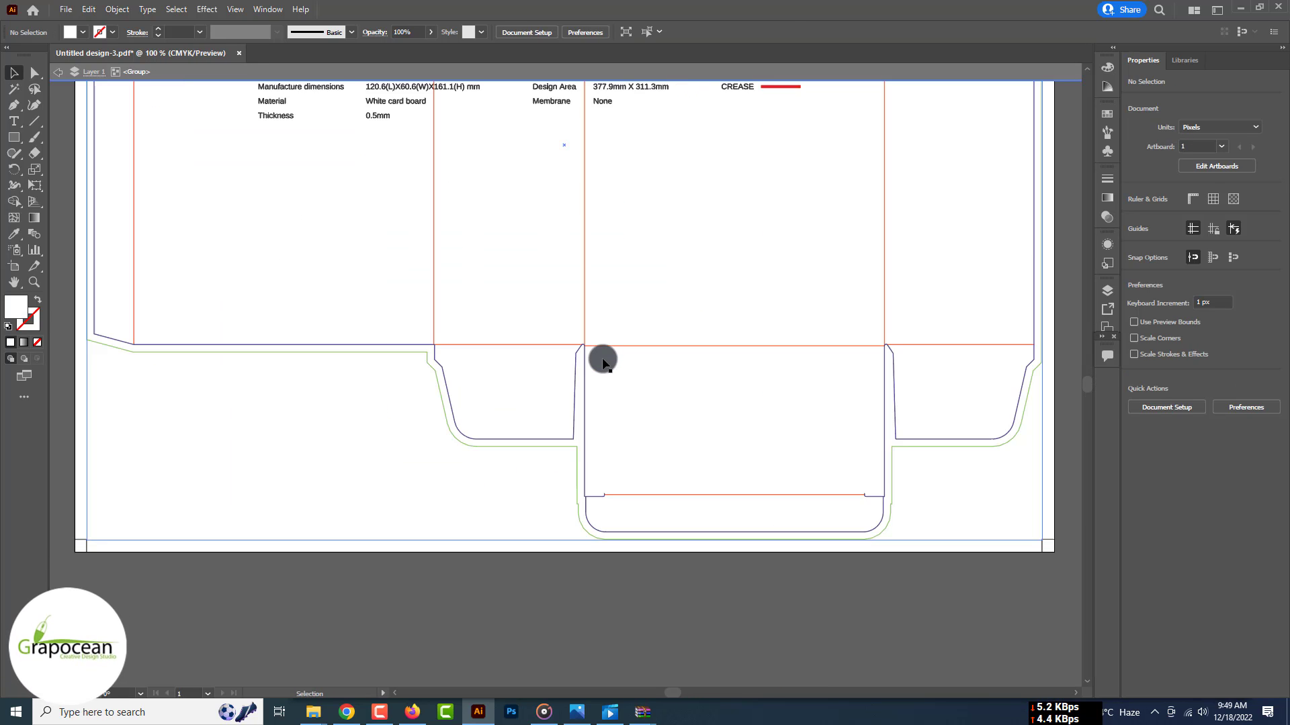
pyautogui.scroll(-2, 586, 571)
pyautogui.click(802, 208)
pyautogui.moveTo(828, 213); pyautogui.dragTo(906, 297)
pyautogui.click(84, 33)
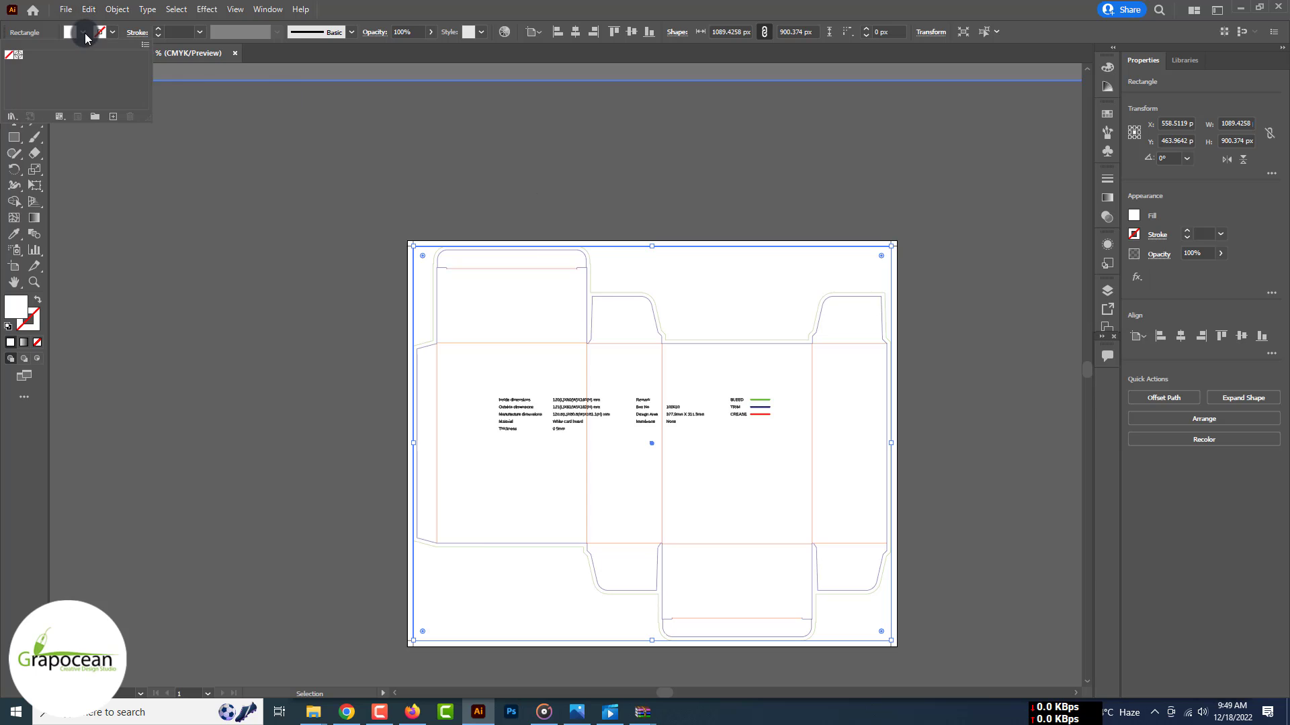
pyautogui.doubleClick(13, 297)
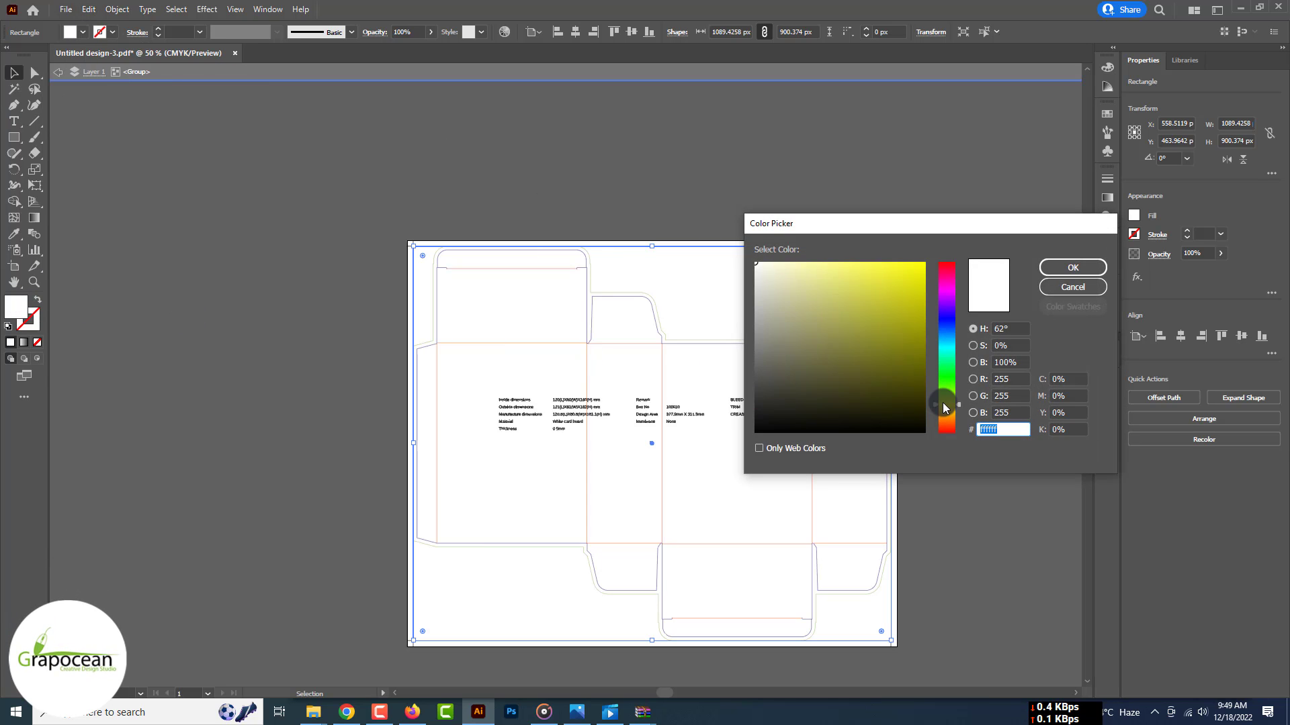
pyautogui.click(944, 409)
pyautogui.moveTo(922, 271)
pyautogui.mouseDown()
pyautogui.moveTo(947, 255)
pyautogui.moveTo(833, 267)
pyautogui.moveTo(787, 256)
pyautogui.mouseUp()
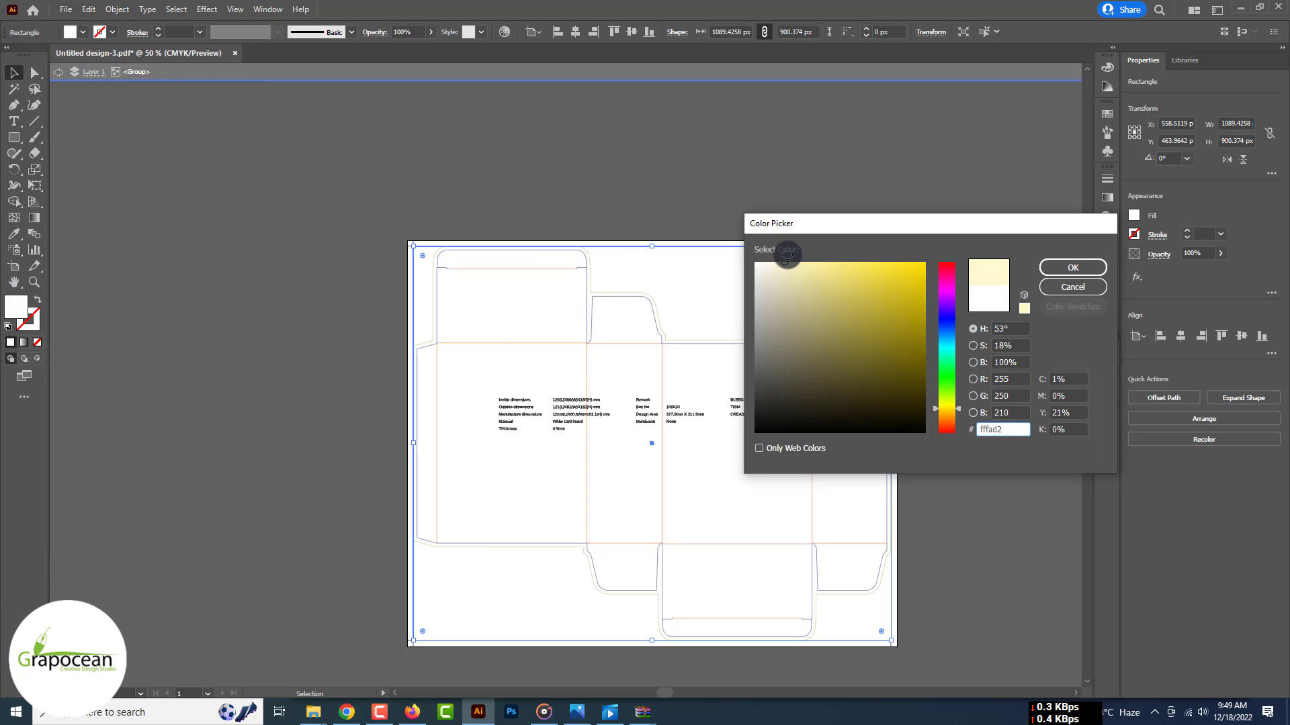
pyautogui.click(1062, 269)
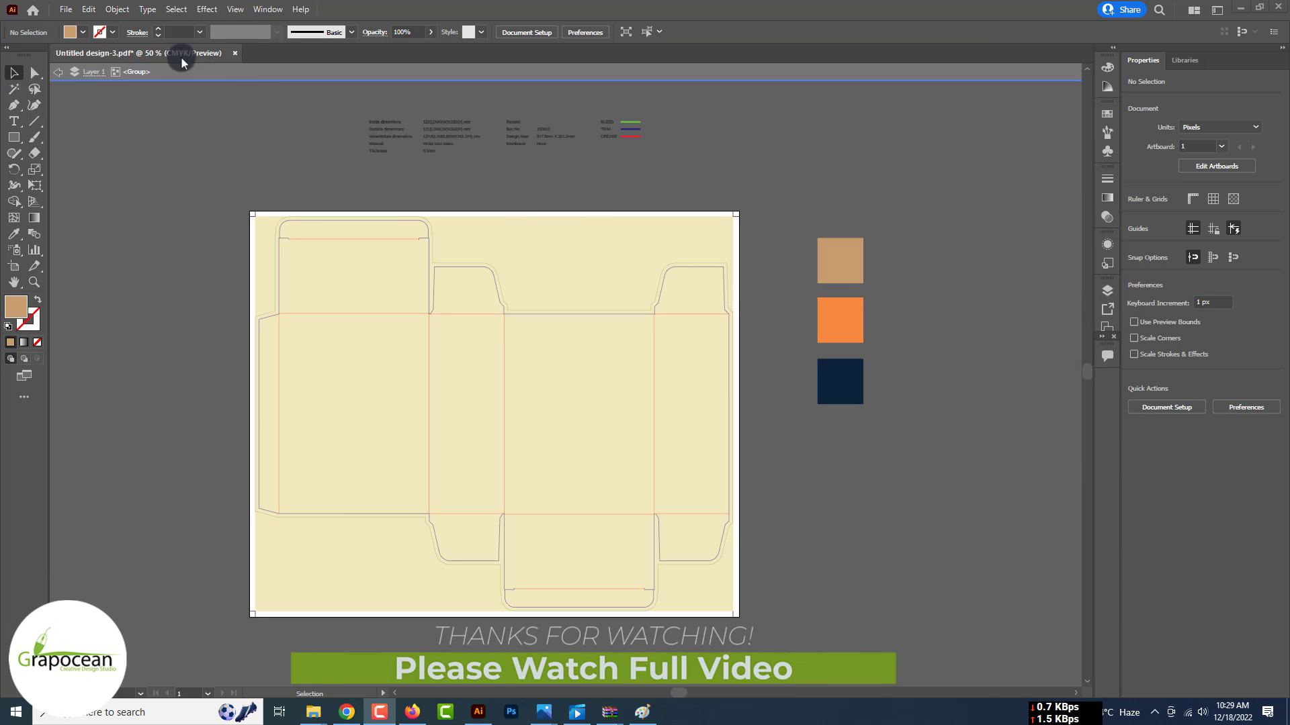
# Open the walnut photo mockup-graphics-YXWRE_zJrDE-unsplash (1).jpg from the Downloads folder.
pyautogui.click(65, 9)
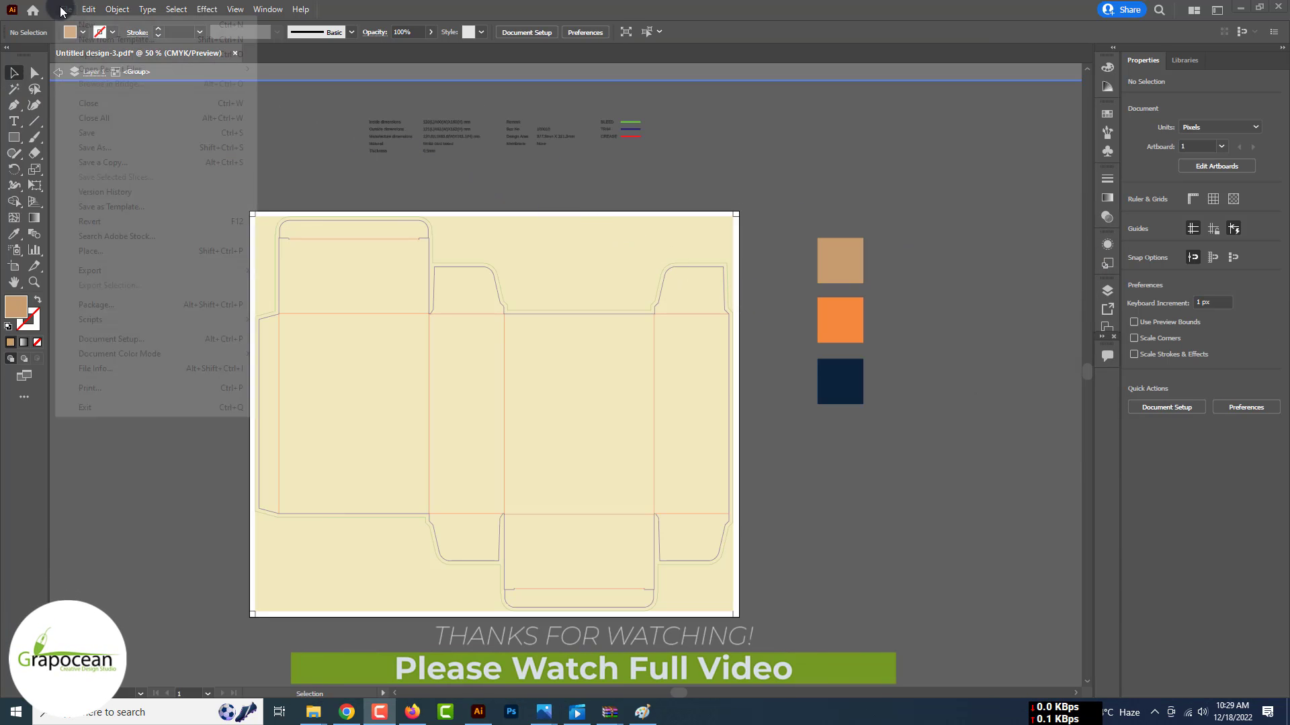
pyautogui.click(87, 53)
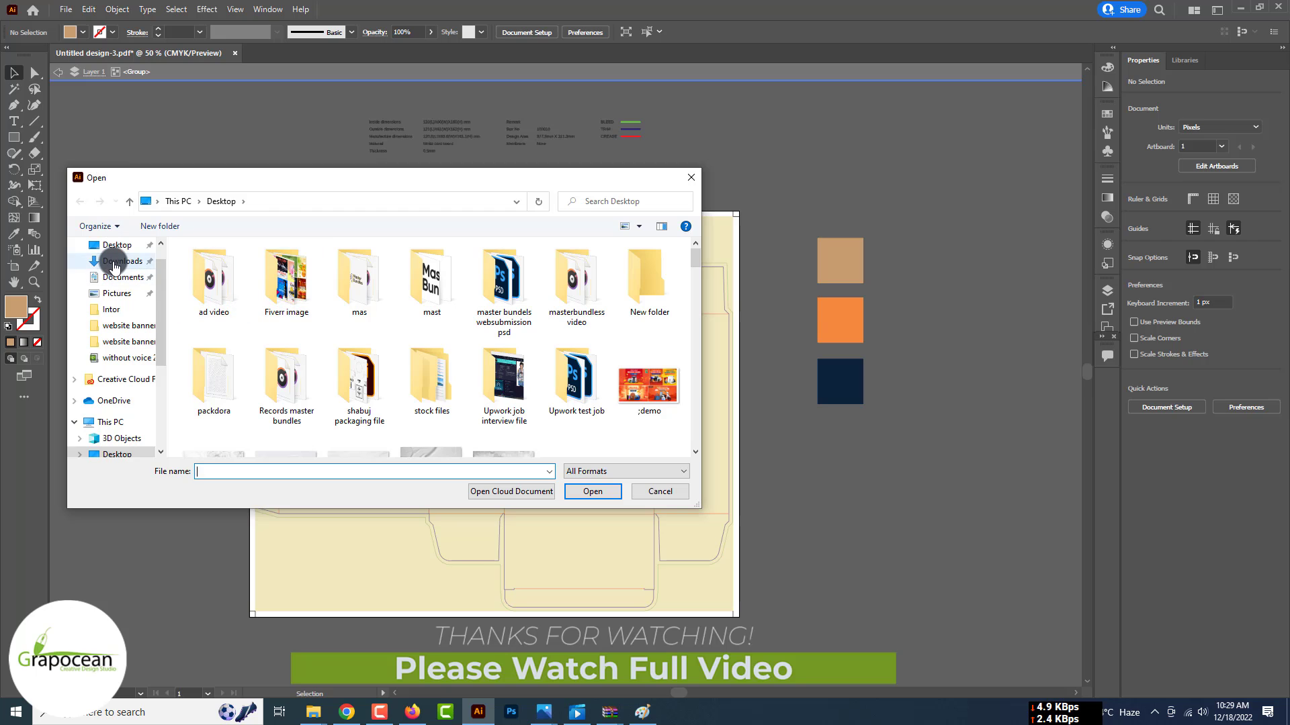
pyautogui.click(113, 264)
pyautogui.click(446, 412)
pyautogui.click(602, 490)
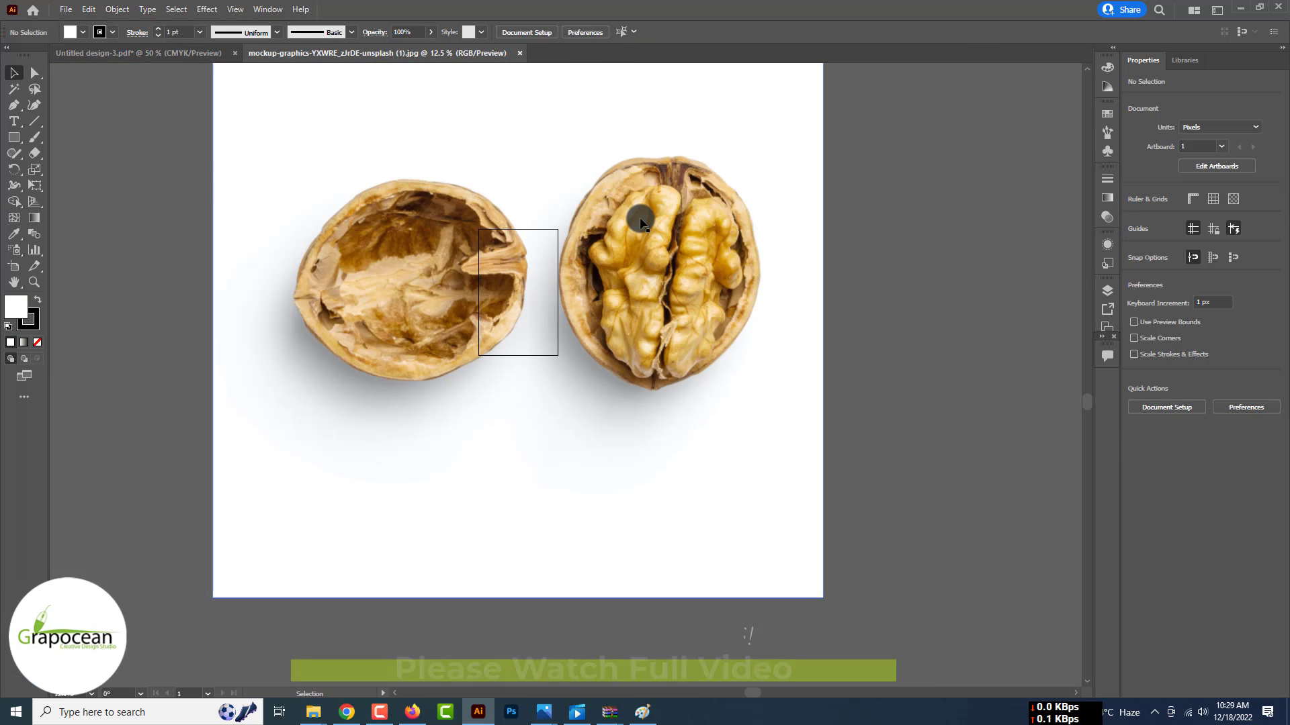
# Bring the walnut photo into the Untitled design-3.pdf document and place it beside the dieline.
pyautogui.moveTo(621, 212); pyautogui.dragTo(173, 53)
pyautogui.moveTo(905, 589); pyautogui.dragTo(904, 589)
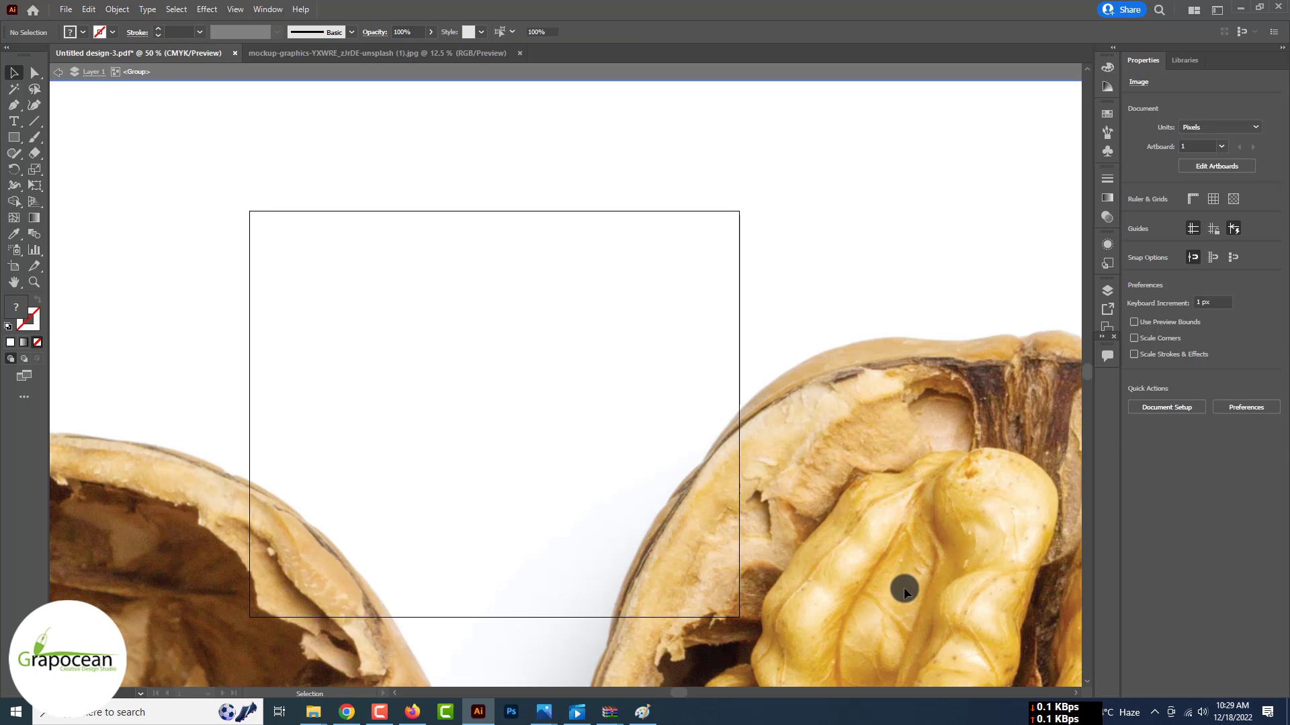
pyautogui.scroll(-6, 904, 587)
pyautogui.moveTo(472, 555); pyautogui.dragTo(789, 442)
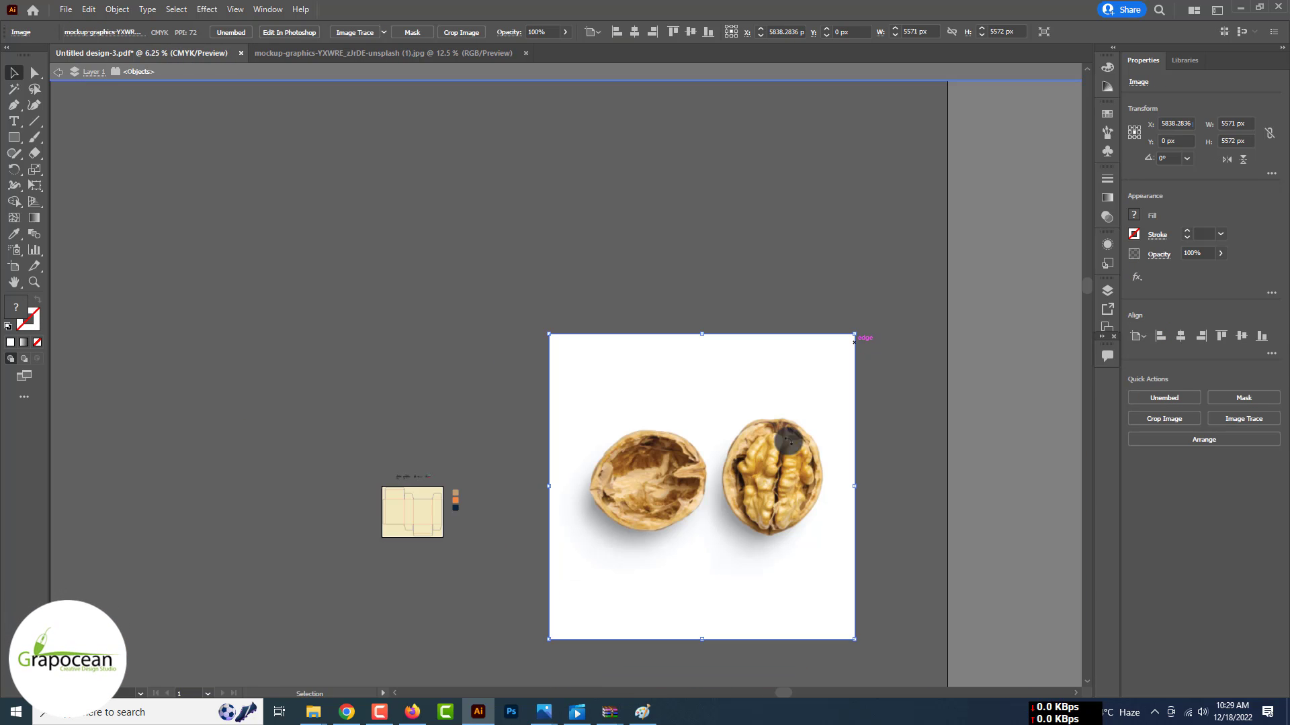
# Scale the walnut photo down to about 761 px wide, keep it beside the dieline below the colour swatches, and deselect it.
pyautogui.moveTo(852, 341); pyautogui.dragTo(519, 510)
pyautogui.scroll(6, 515, 513)
pyautogui.scroll(-3, 515, 513)
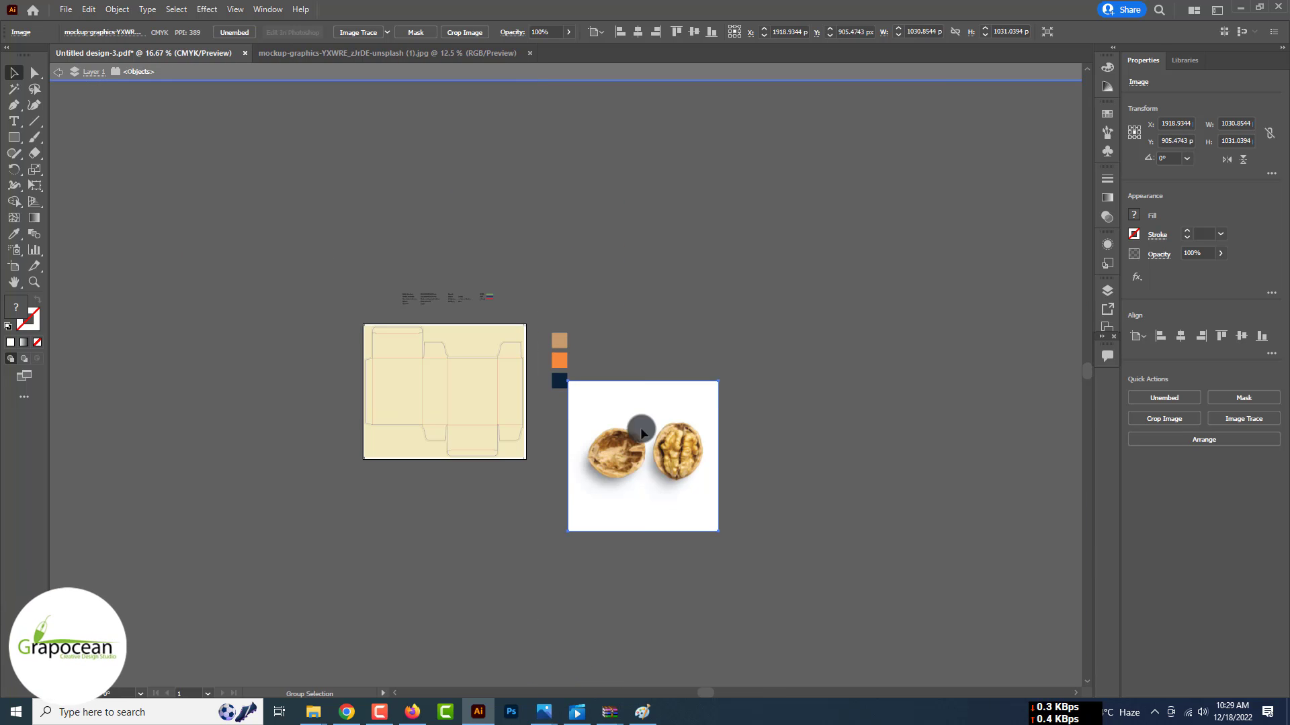
pyautogui.moveTo(715, 382); pyautogui.dragTo(699, 402)
pyautogui.hotkey('ctrl', '+')
pyautogui.hotkey('ctrl', '+')
pyautogui.hotkey('ctrl', '+')
pyautogui.hotkey('ctrl', '+')
pyautogui.hotkey('ctrl', '+')
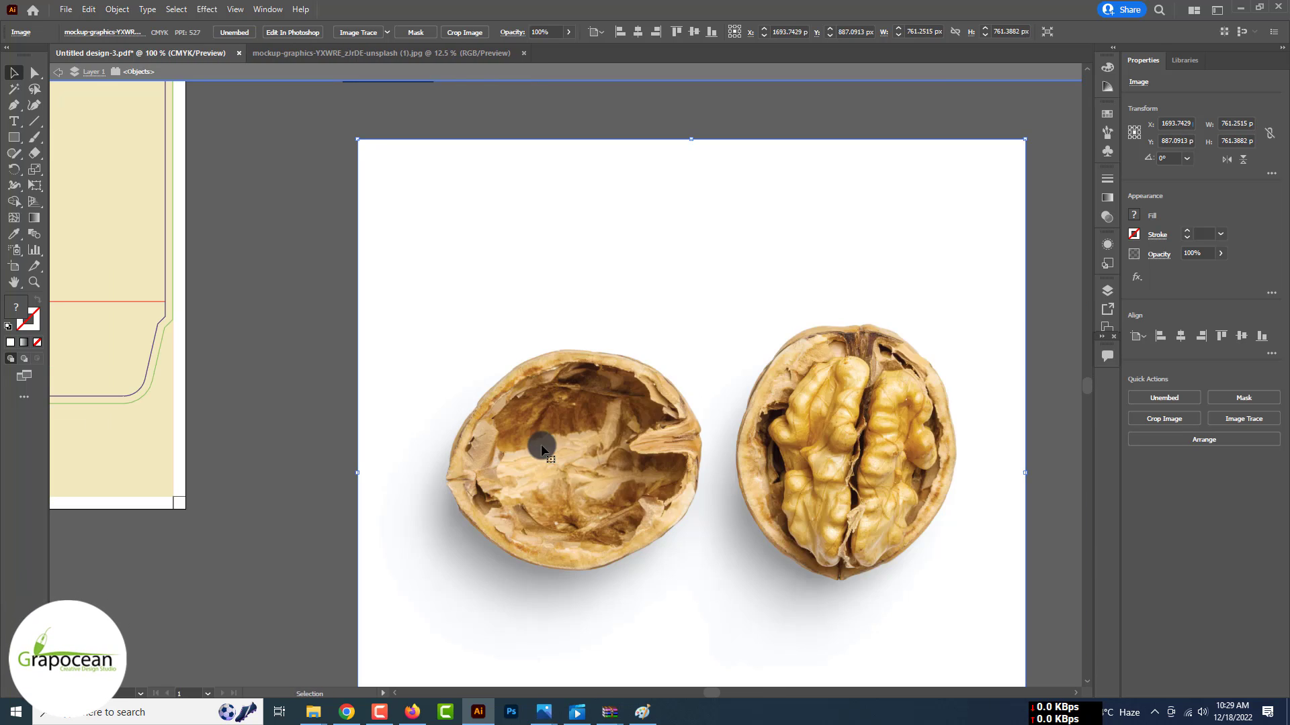
pyautogui.hotkey('ctrl', '-')
pyautogui.hotkey('ctrl', '-')
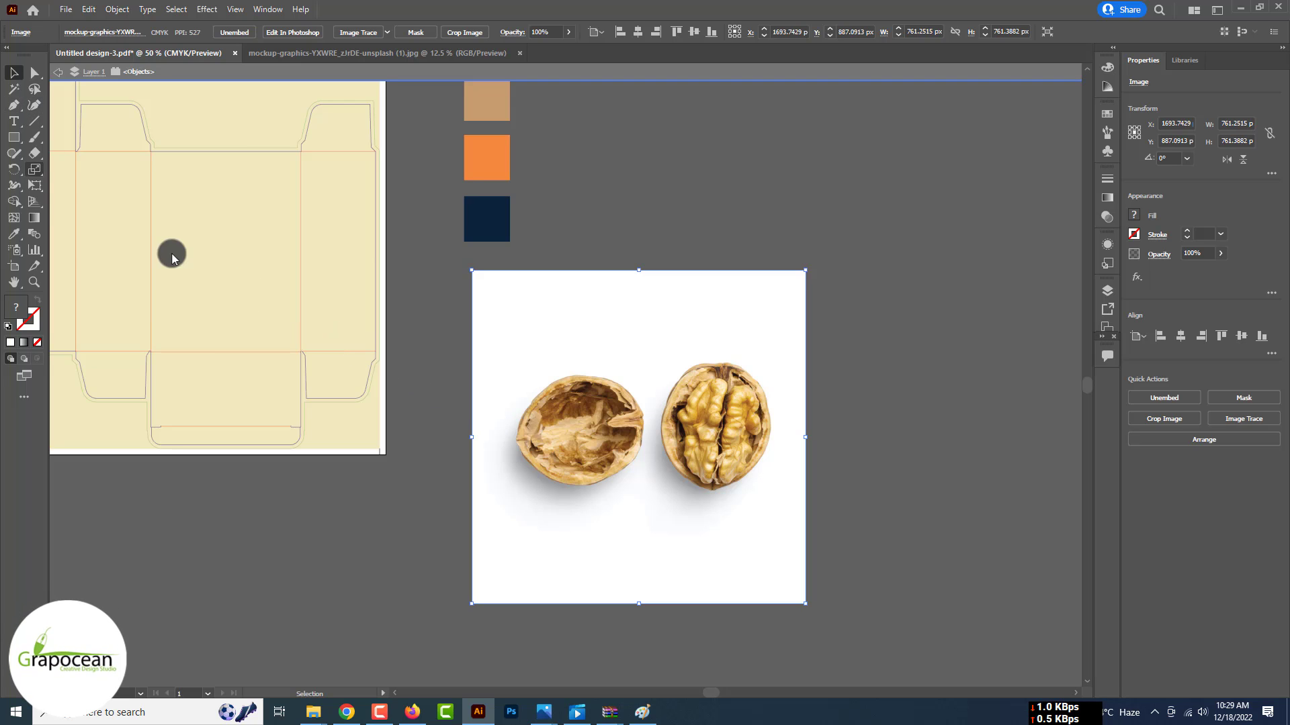
pyautogui.press('Escape')
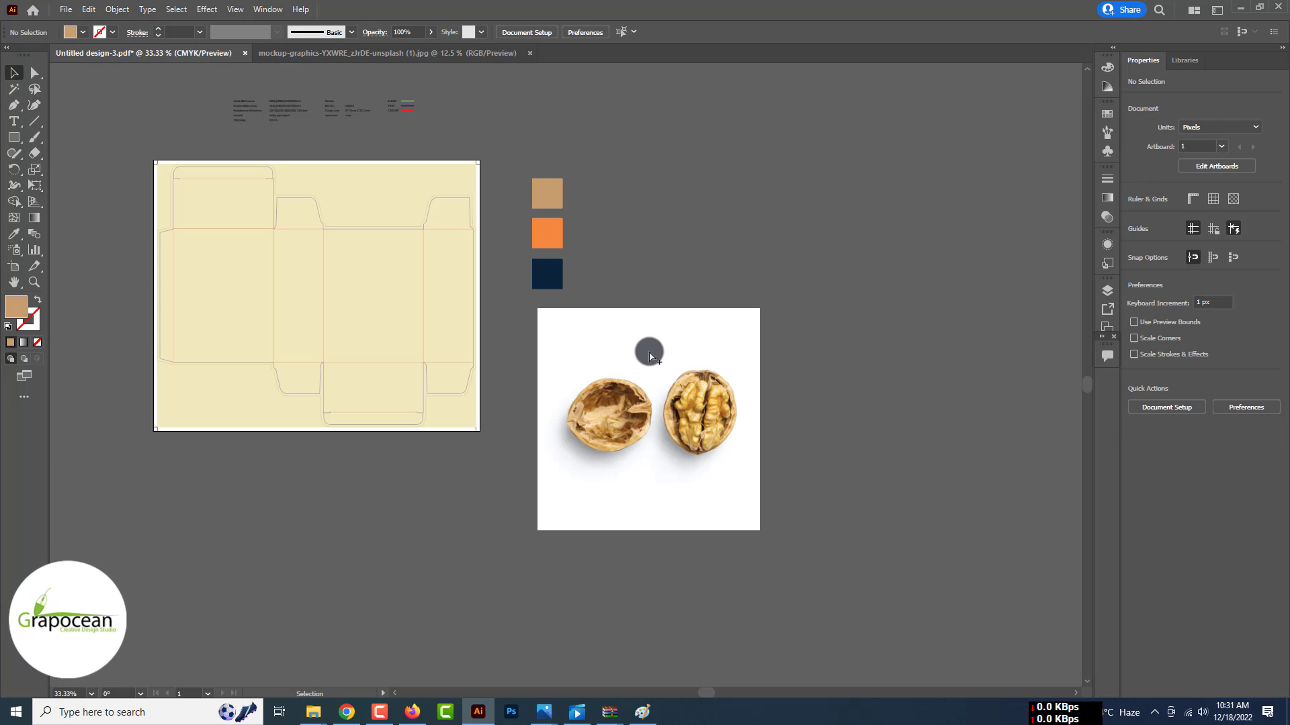
# Trace the upper inner edge of the empty walnut shell with the Pen tool, from its right notch round to the left tip.
pyautogui.hotkey('ctrl', '+')
pyautogui.hotkey('ctrl', '+')
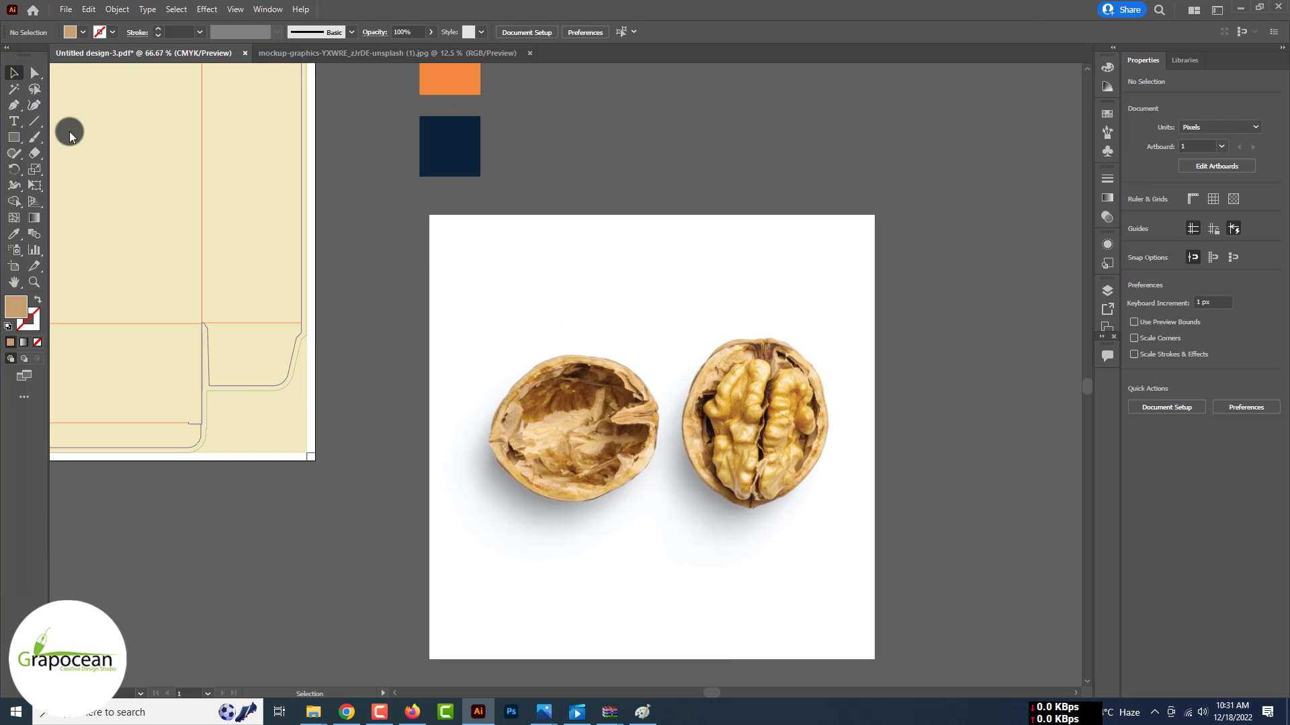
pyautogui.click(14, 105)
pyautogui.hotkey('ctrl', '+')
pyautogui.hotkey('ctrl', '+')
pyautogui.click(664, 440)
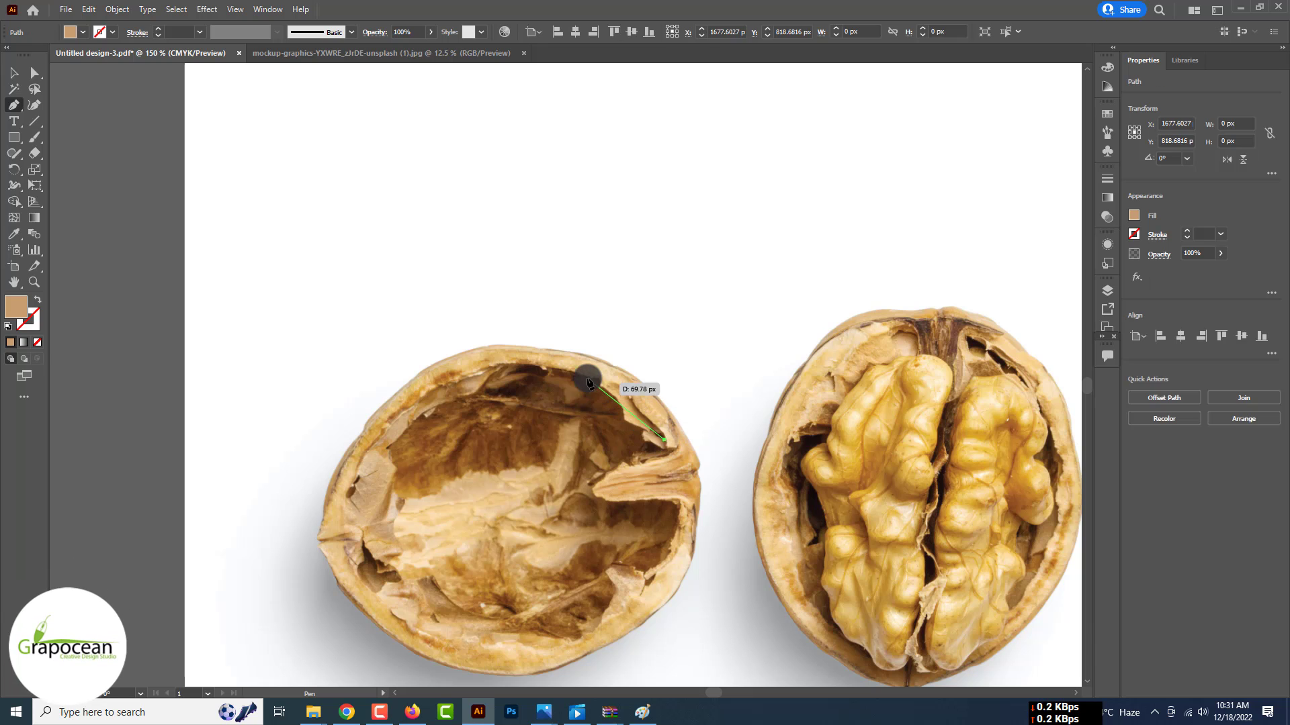
pyautogui.moveTo(588, 378); pyautogui.dragTo(554, 370)
pyautogui.moveTo(474, 365); pyautogui.dragTo(350, 535)
pyautogui.hotkey('ctrl', 'z')
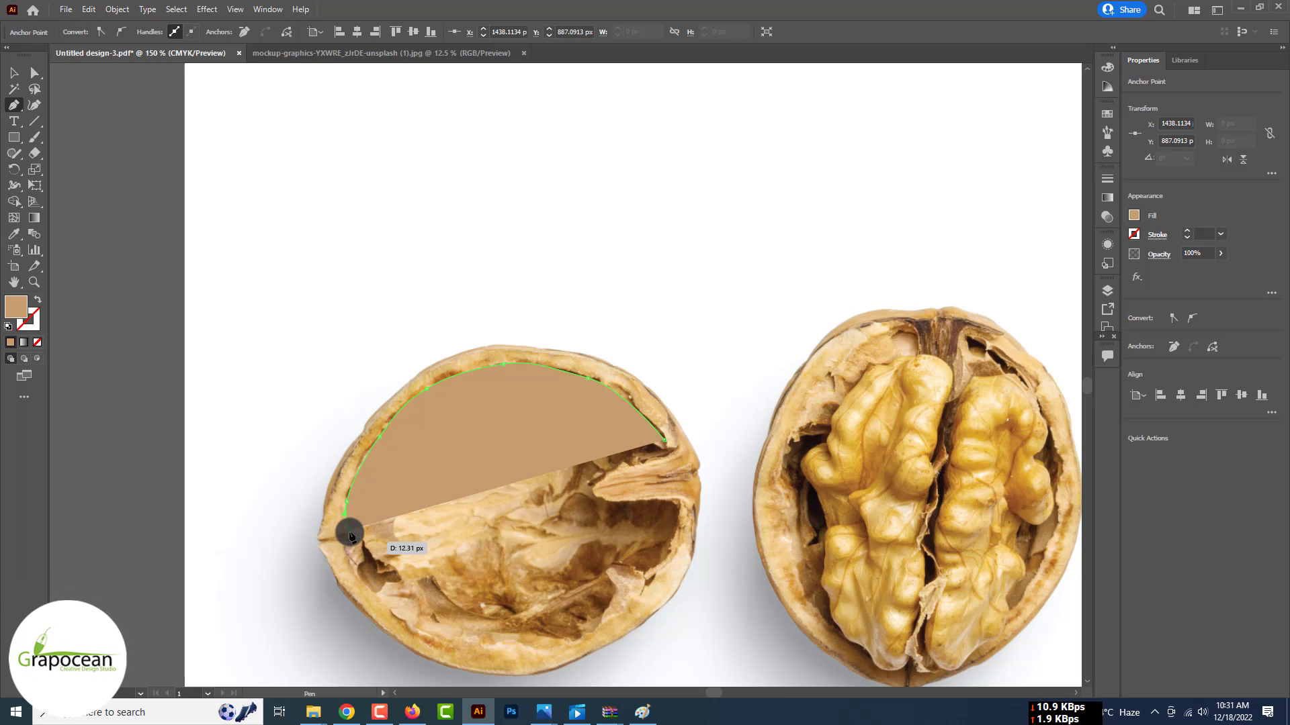
# Continue the cavity outline along the shell's lower and right inner edges, close the path and hide the shape.
pyautogui.click(349, 552)
pyautogui.moveTo(377, 595); pyautogui.dragTo(444, 643)
pyautogui.moveTo(526, 650); pyautogui.dragTo(616, 598)
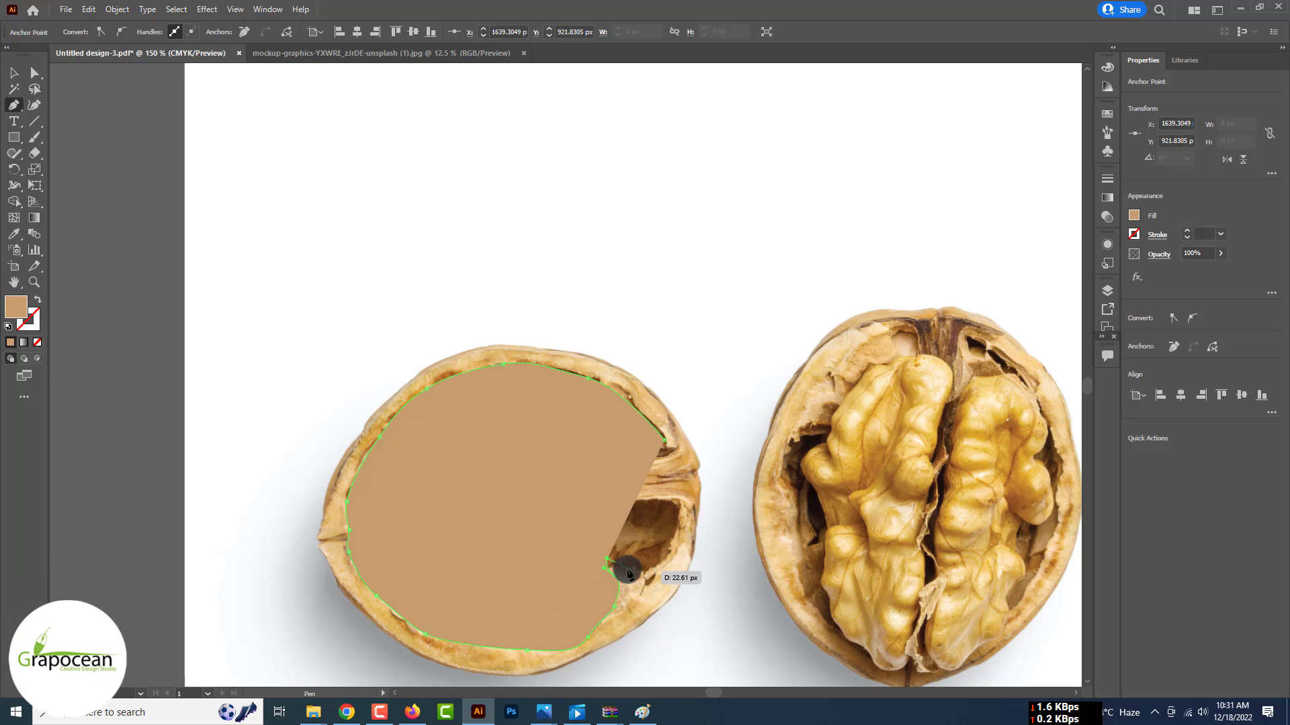
pyautogui.moveTo(667, 560); pyautogui.dragTo(675, 547)
pyautogui.click(677, 497)
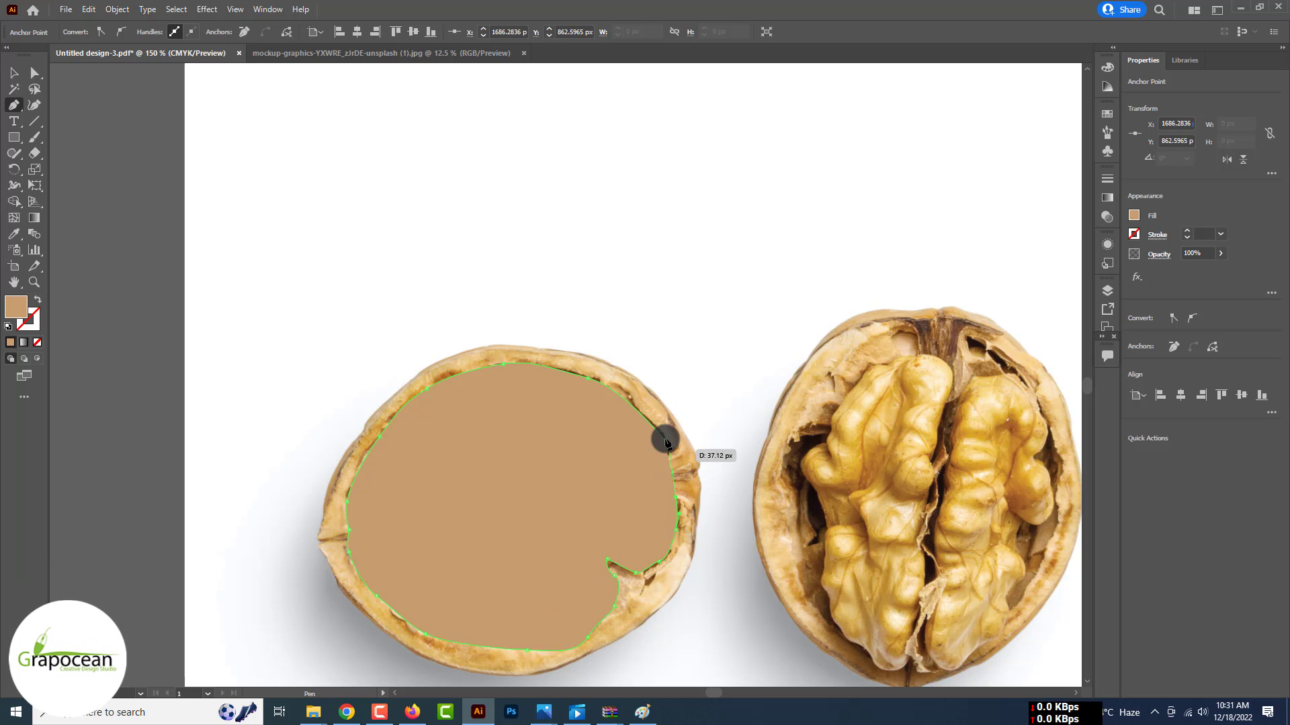
pyautogui.click(656, 434)
pyautogui.click(13, 72)
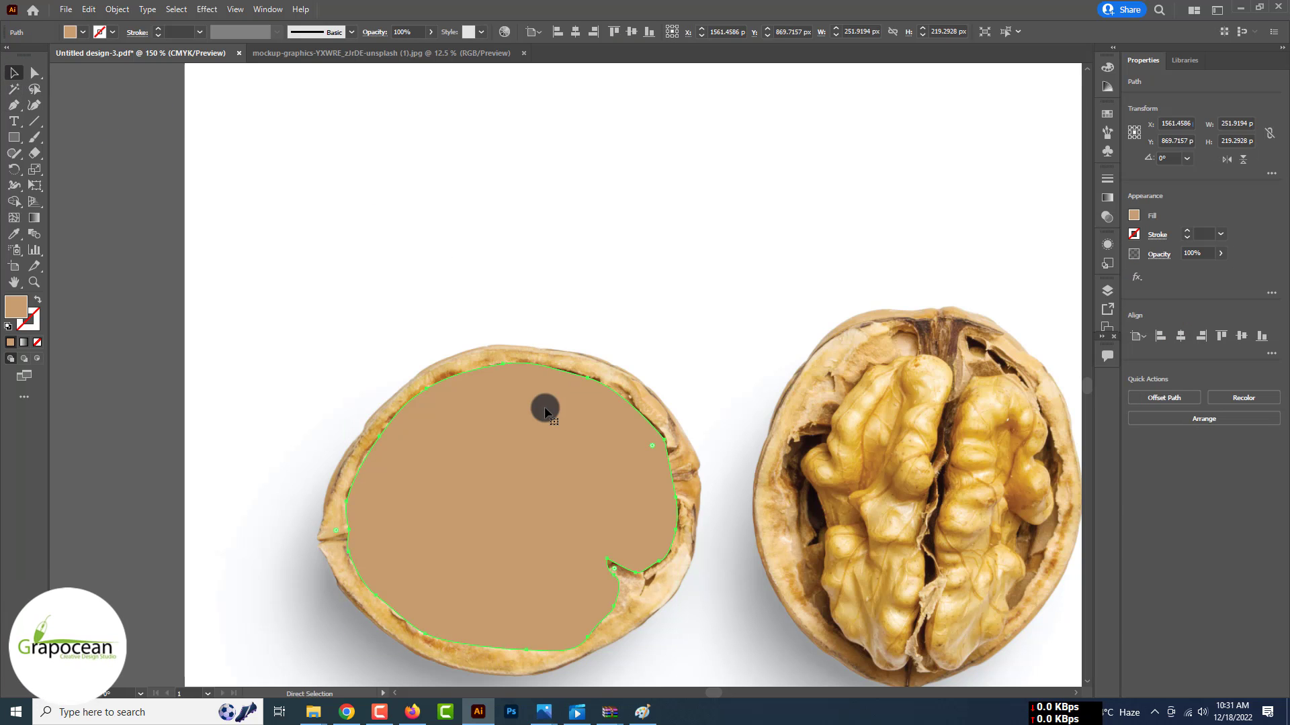
pyautogui.hotkey('ctrl', 'x')
# Trace the lower and left edges of the dark area in the upper part of the shell cavity with the Pen tool.
pyautogui.click(13, 105)
pyautogui.scroll(2, 557, 403)
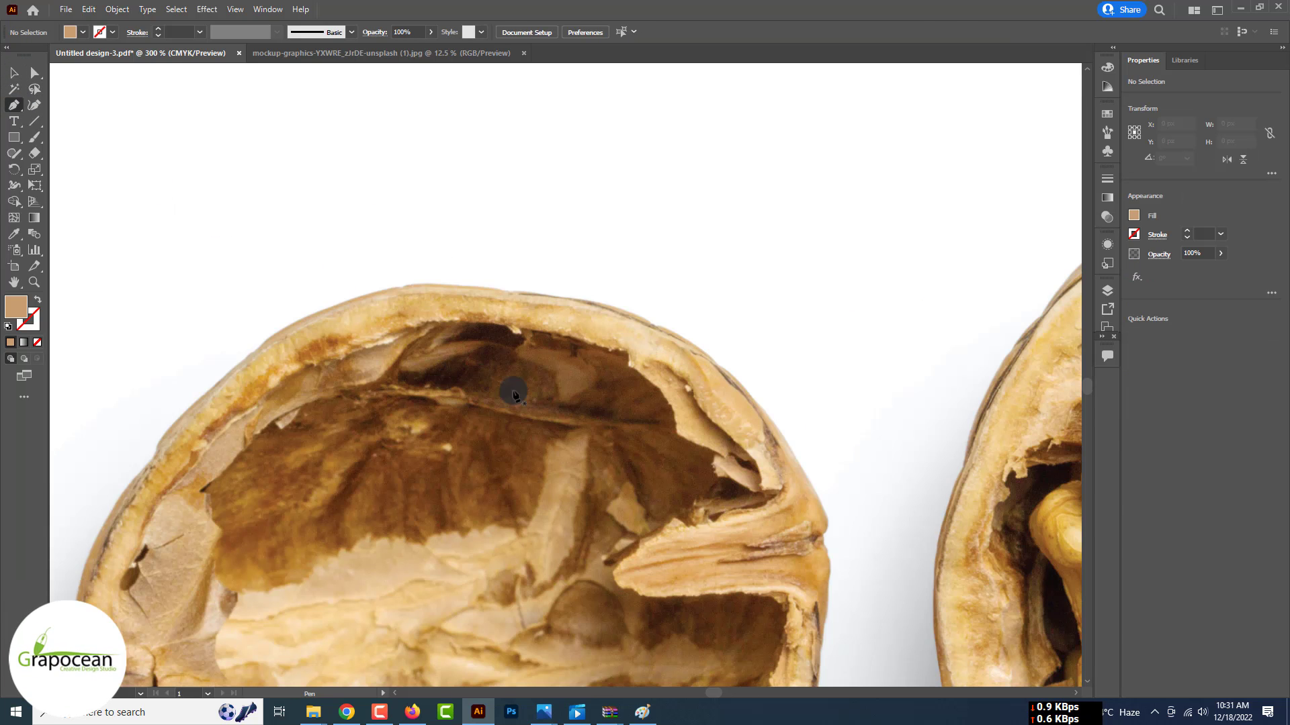
pyautogui.moveTo(578, 427); pyautogui.dragTo(546, 465)
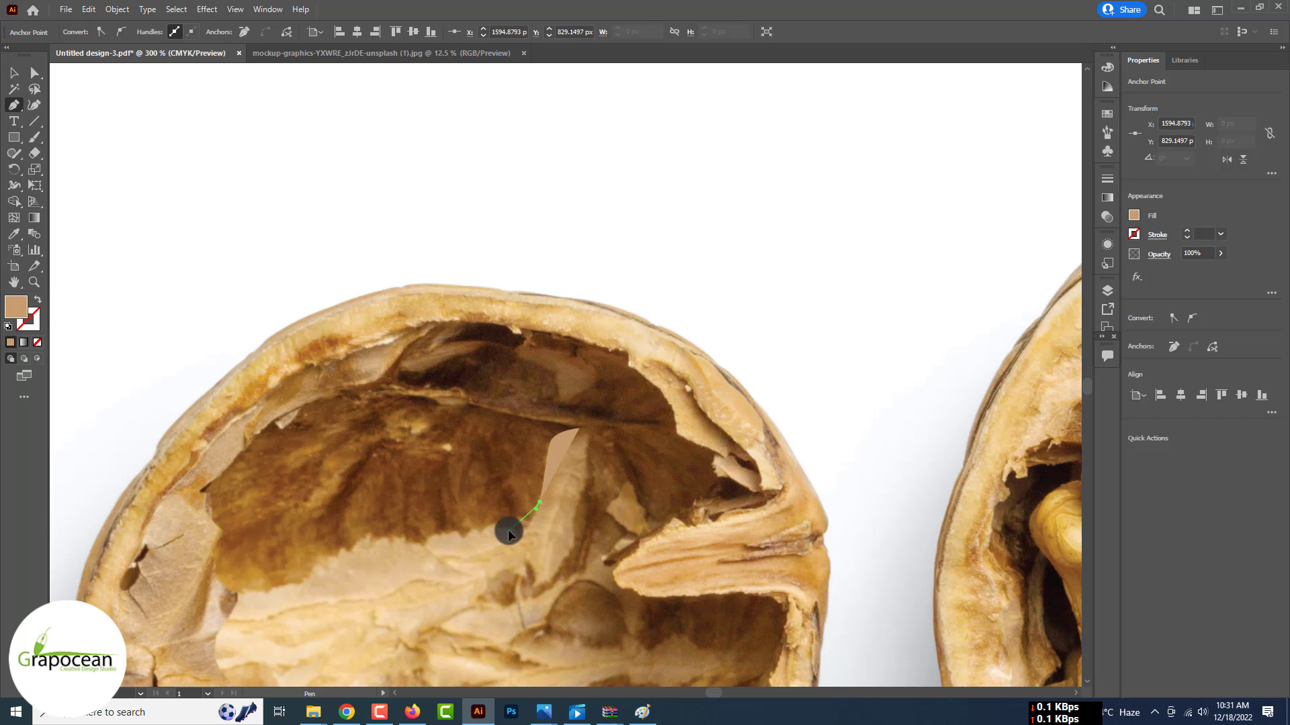
pyautogui.click(478, 530)
pyautogui.click(462, 531)
pyautogui.click(423, 536)
pyautogui.moveTo(386, 528); pyautogui.dragTo(381, 530)
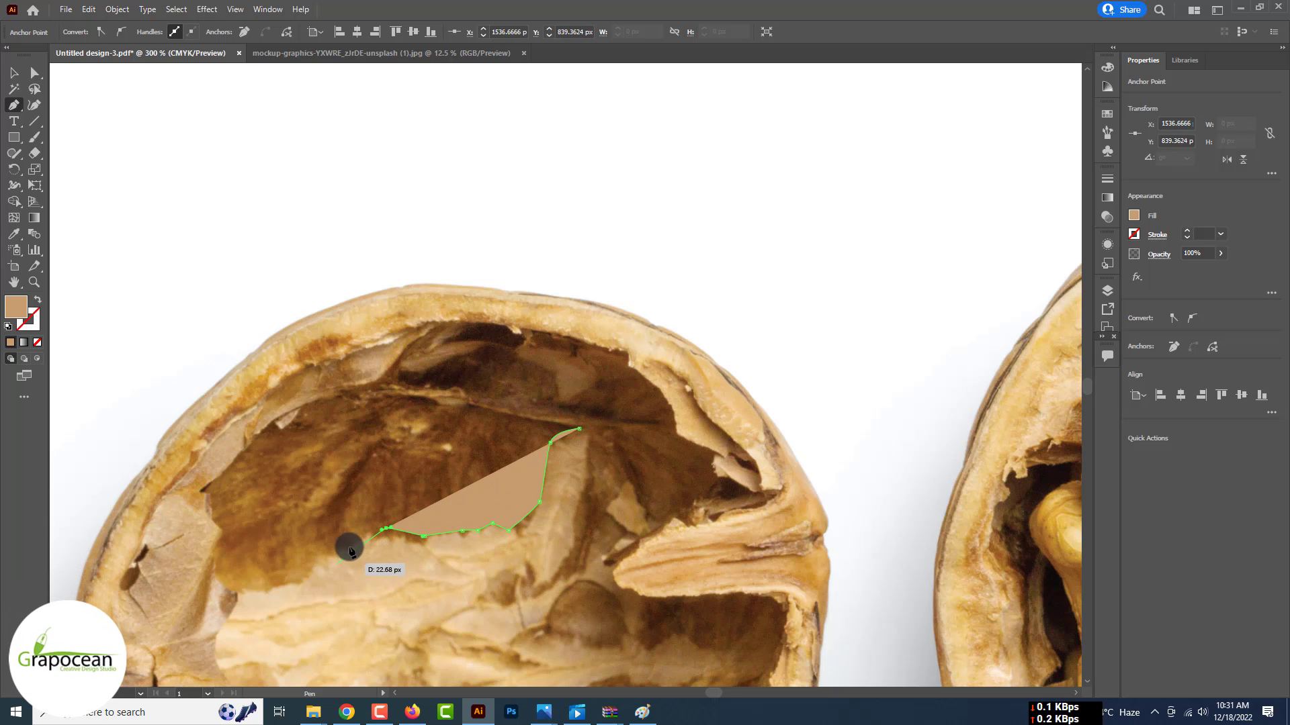
pyautogui.click(212, 572)
pyautogui.click(212, 530)
pyautogui.click(198, 496)
pyautogui.click(222, 411)
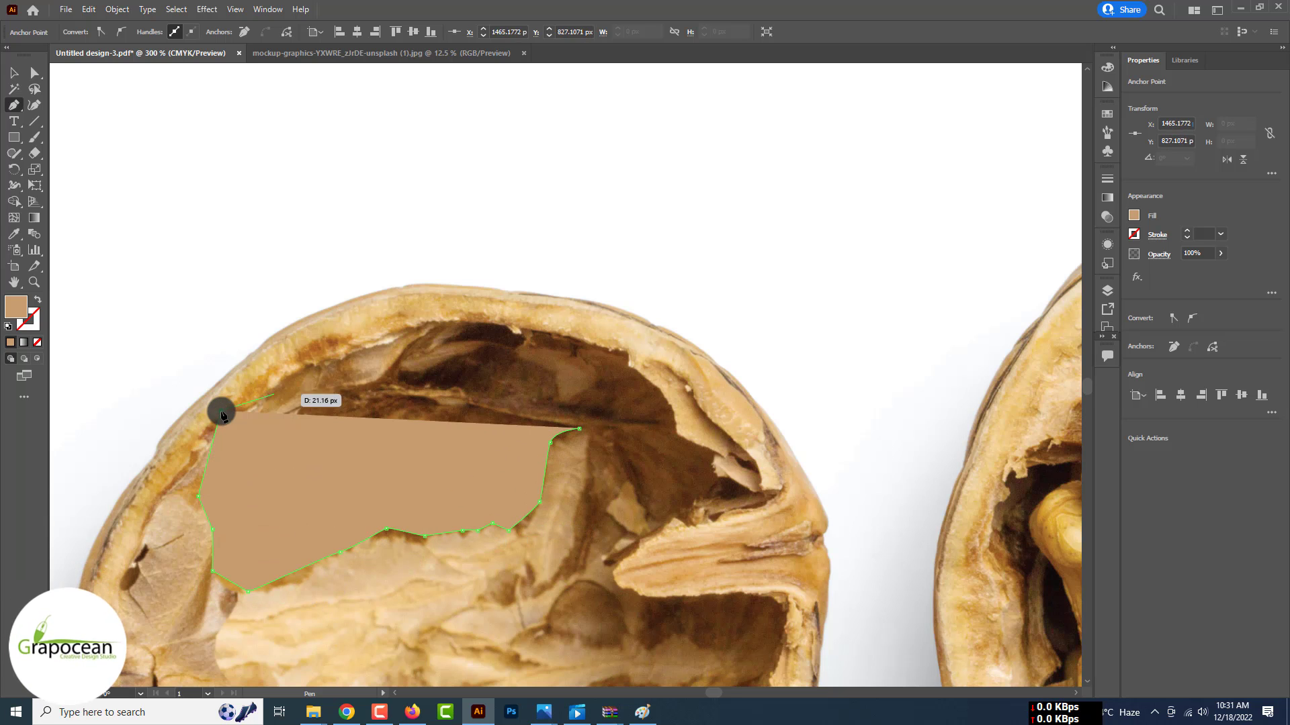
# Trace the dark area's top and right edges along the shell rim, close the path and deselect it.
pyautogui.click(301, 342)
pyautogui.click(361, 332)
pyautogui.moveTo(422, 322); pyautogui.dragTo(590, 338)
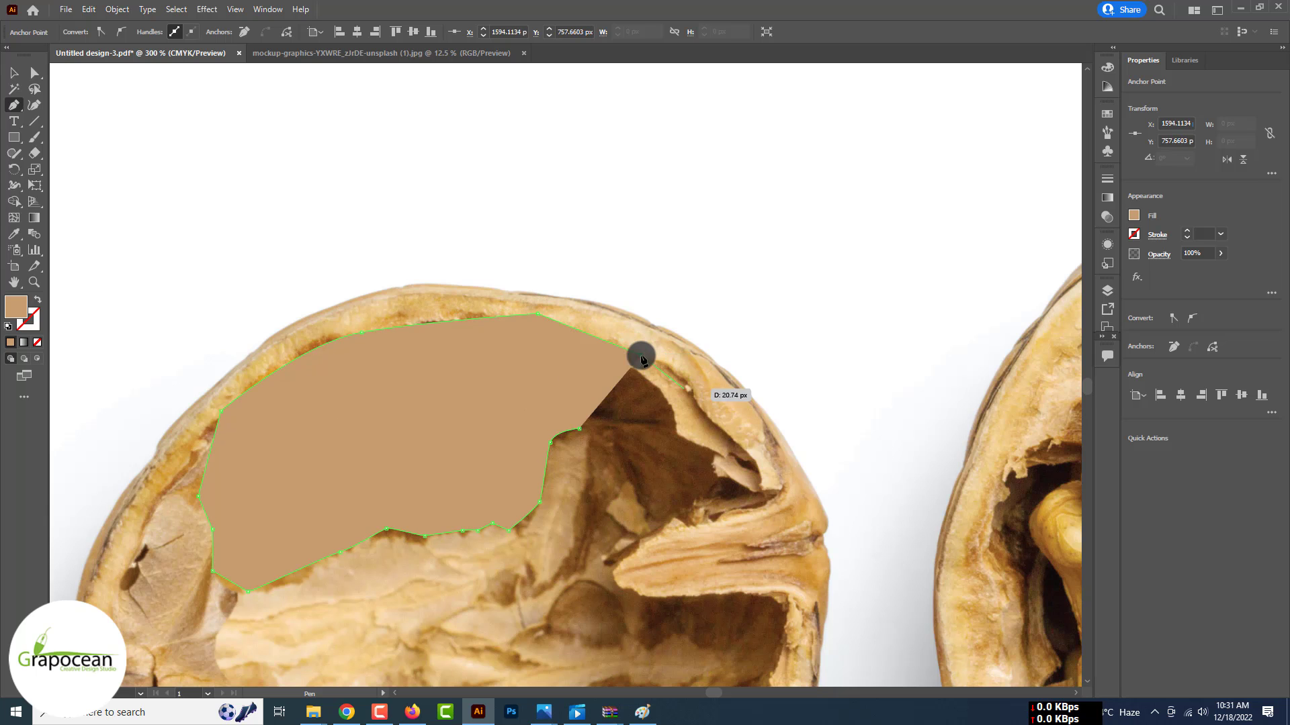
pyautogui.click(685, 425)
pyautogui.click(579, 428)
pyautogui.click(14, 73)
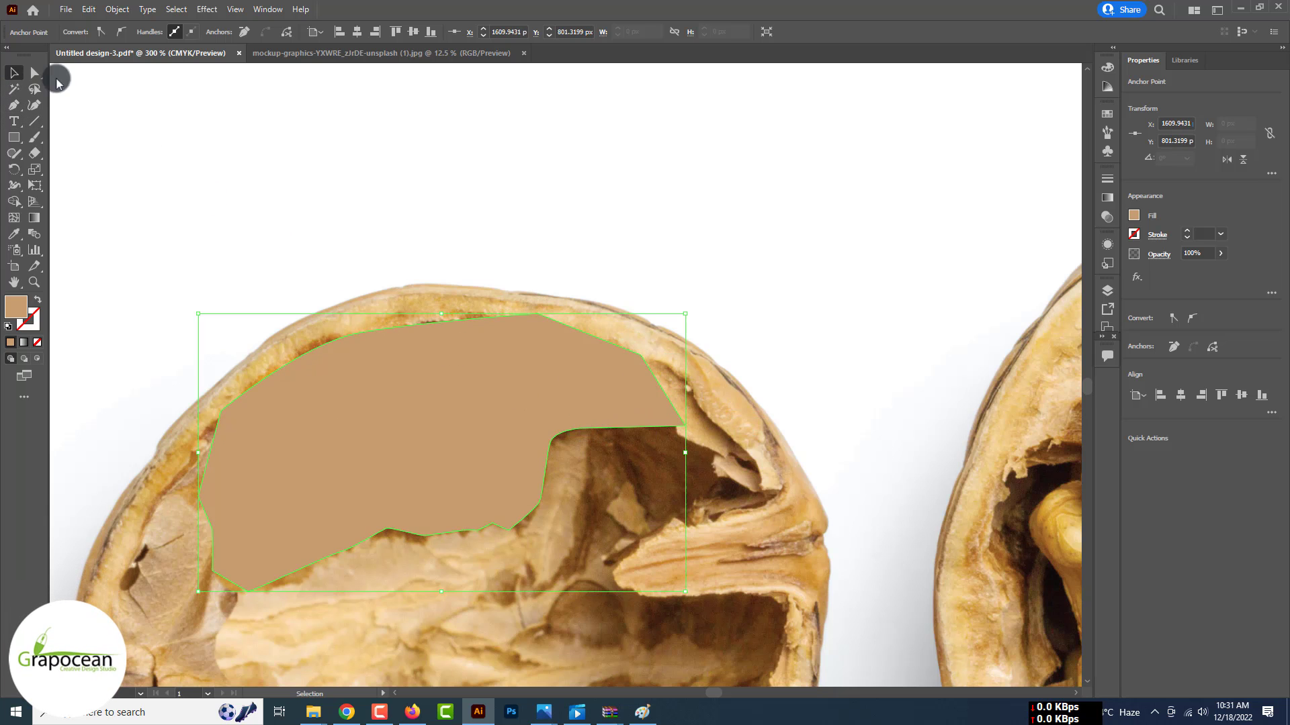
pyautogui.click(426, 249)
# Show the hidden cavity shape again together with the upper shadow patch.
pyautogui.hotkey('ctrl', '-')
pyautogui.hotkey('ctrl', '-')
pyautogui.click(557, 363)
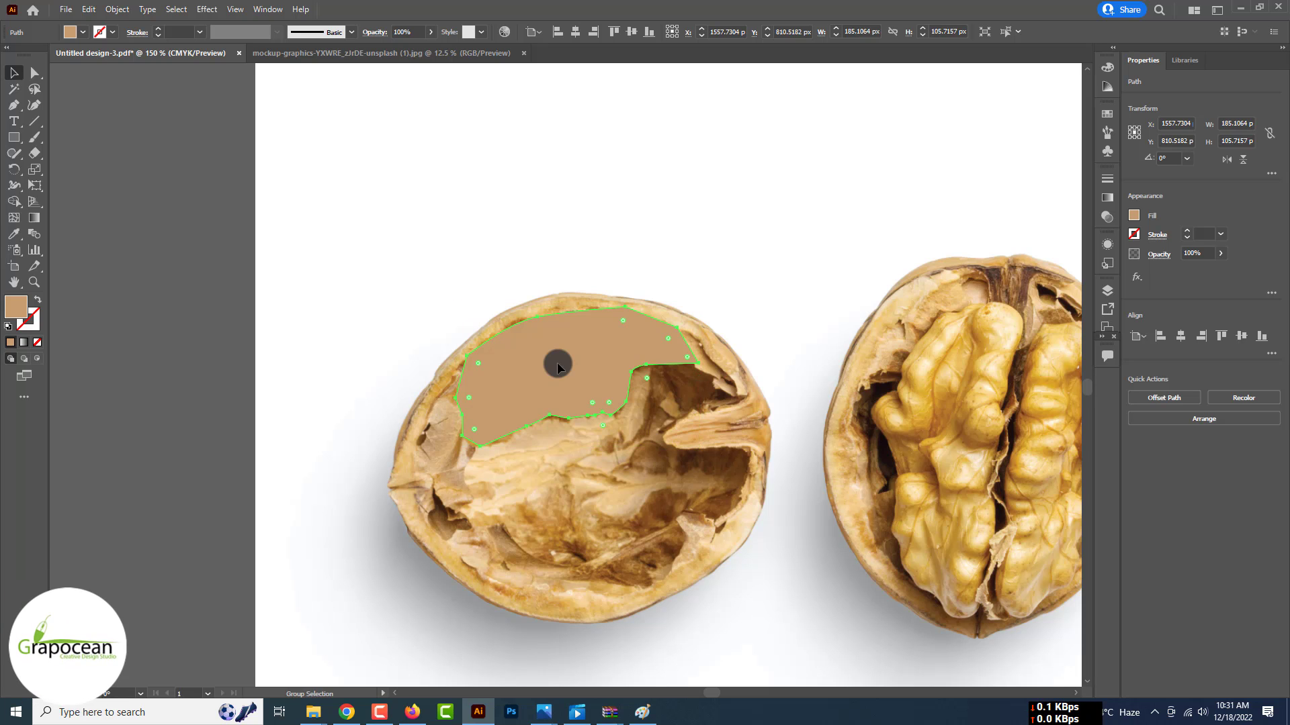
pyautogui.hotkey('ctrl', 'alt', '3')
pyautogui.click(837, 211)
# Fill the upper shadow patch with the orange swatch colour and deselect it.
pyautogui.click(579, 368)
pyautogui.scroll(-3, 614, 361)
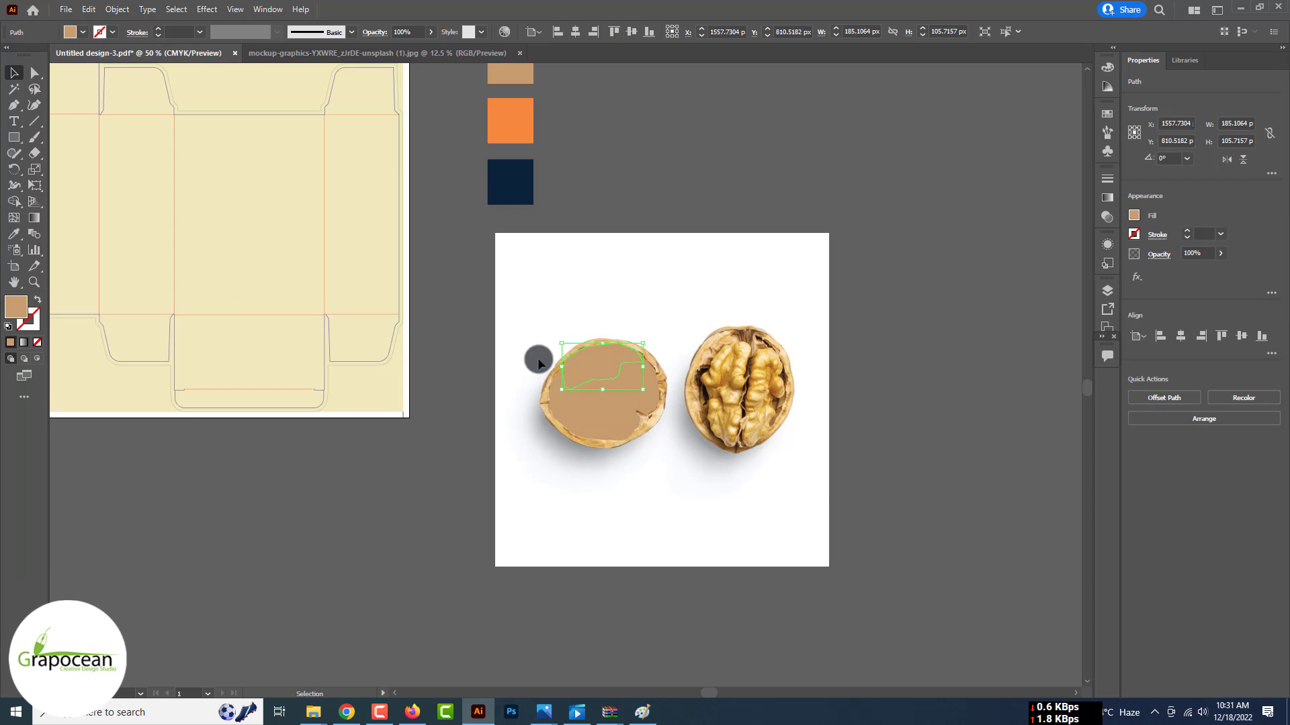
pyautogui.click(15, 234)
pyautogui.click(518, 123)
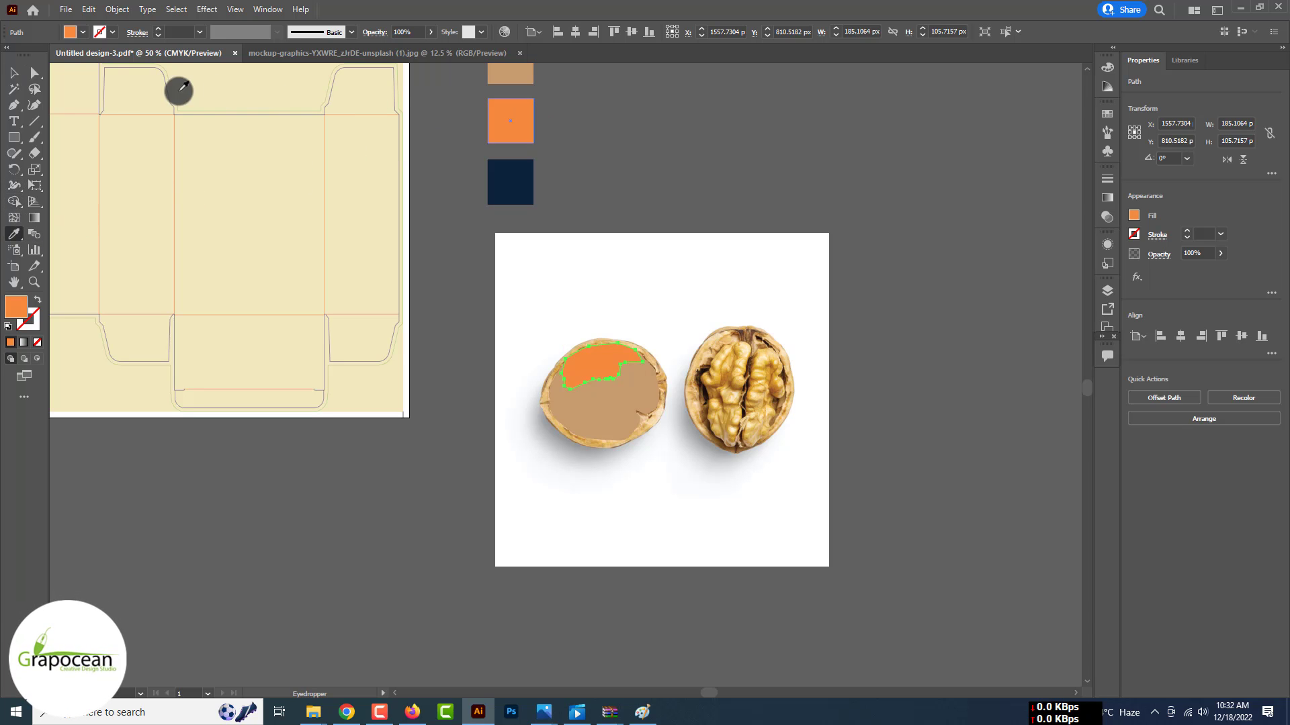
pyautogui.press('v')
pyautogui.click(622, 190)
# Trace the outer edge of the empty shell with the Pen tool, from the upper right over the top to the left tip.
pyautogui.scroll(4, 654, 475)
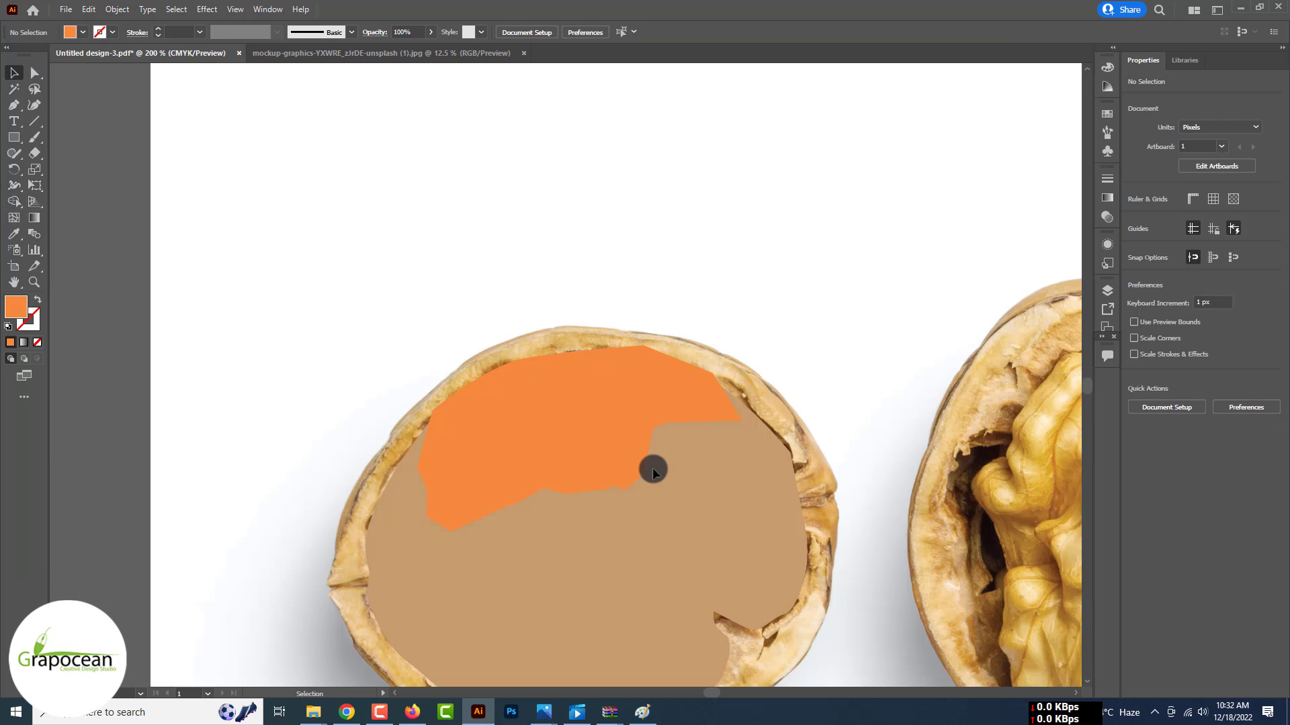
pyautogui.scroll(-2, 586, 262)
pyautogui.scroll(2, 622, 290)
pyautogui.press('p')
pyautogui.click(718, 337)
pyautogui.click(643, 303)
pyautogui.click(551, 292)
pyautogui.click(471, 307)
pyautogui.click(387, 363)
pyautogui.click(356, 405)
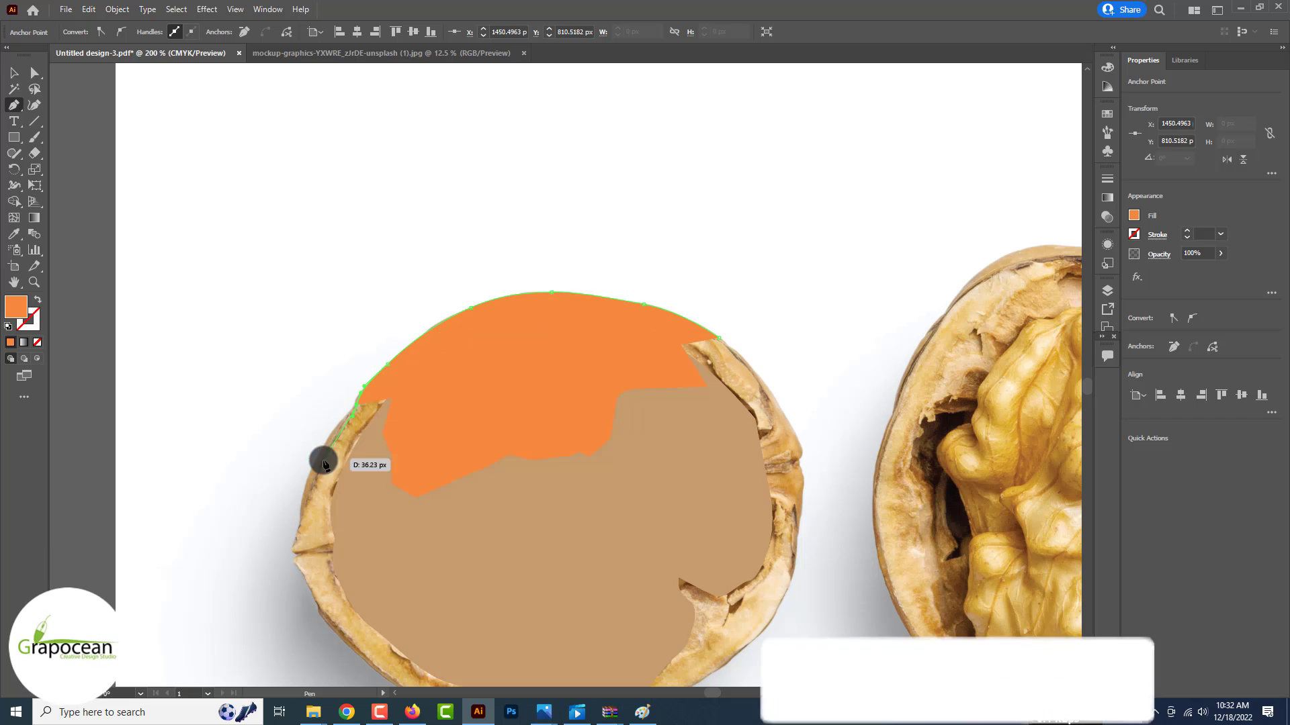
pyautogui.click(323, 460)
pyautogui.click(301, 522)
pyautogui.click(292, 548)
# Continue the outer shell outline along the bottom and up the right side, and close the path.
pyautogui.moveTo(450, 595); pyautogui.dragTo(481, 602)
pyautogui.moveTo(567, 603); pyautogui.dragTo(602, 598)
pyautogui.moveTo(693, 543); pyautogui.dragTo(713, 530)
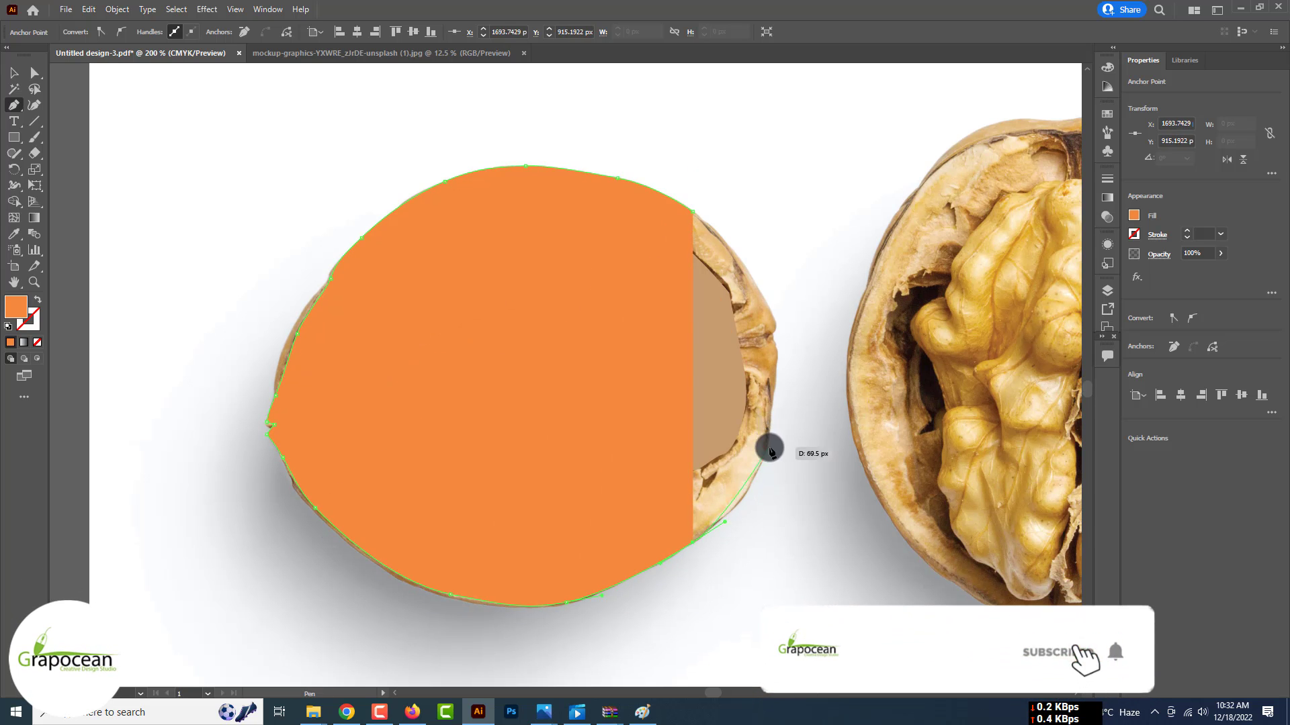
pyautogui.moveTo(770, 448); pyautogui.dragTo(774, 430)
pyautogui.click(773, 393)
pyautogui.click(772, 342)
pyautogui.moveTo(775, 321); pyautogui.dragTo(770, 314)
pyautogui.moveTo(692, 211); pyautogui.dragTo(630, 165)
pyautogui.press('v')
# Fill the outer shell shape with the dieline's background colour, lightened to an off-white.
pyautogui.scroll(-5, 614, 372)
pyautogui.scroll(1, 616, 363)
pyautogui.press('i')
pyautogui.click(161, 349)
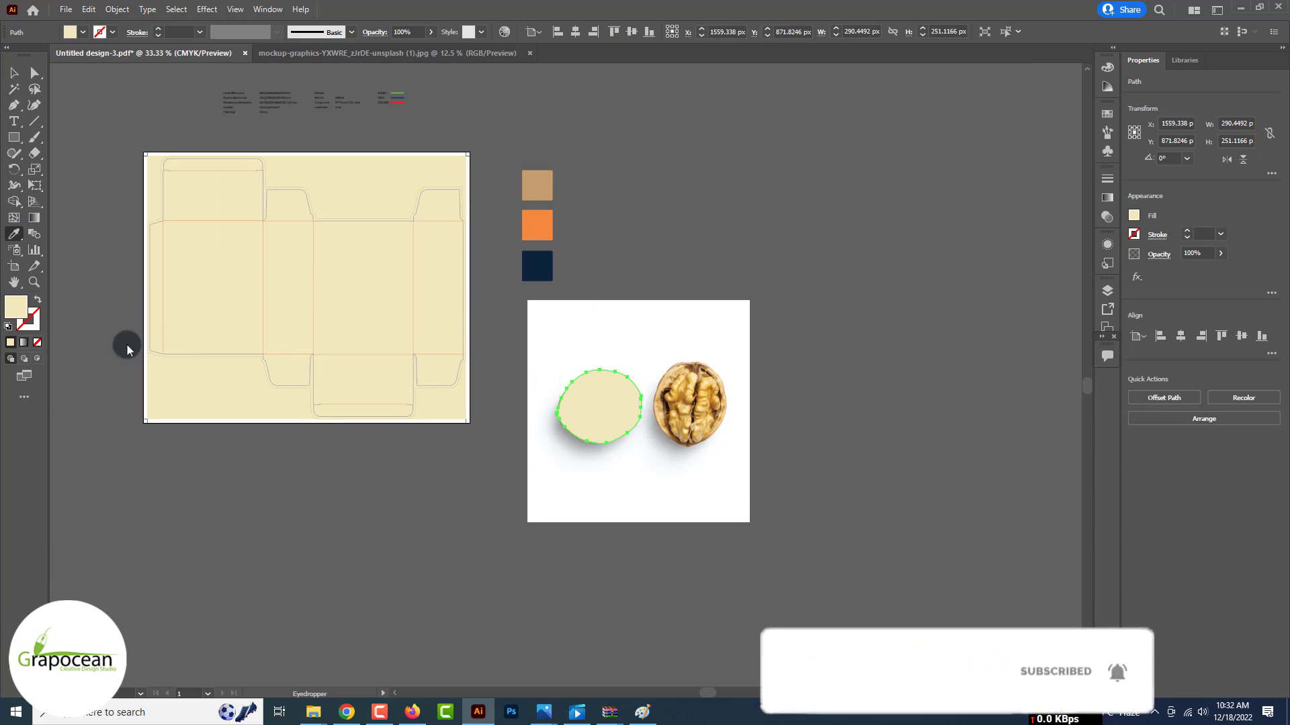
pyautogui.doubleClick(16, 307)
pyautogui.click(774, 422)
pyautogui.click(1073, 267)
pyautogui.click(11, 74)
# Send the off-white shell shape behind the other traced shapes, and hide it and the tan cavity shape.
pyautogui.scroll(2, 616, 390)
pyautogui.hotkey('ctrl', '[')
pyautogui.scroll(2, 569, 547)
pyautogui.moveTo(613, 346); pyautogui.dragTo(748, 426)
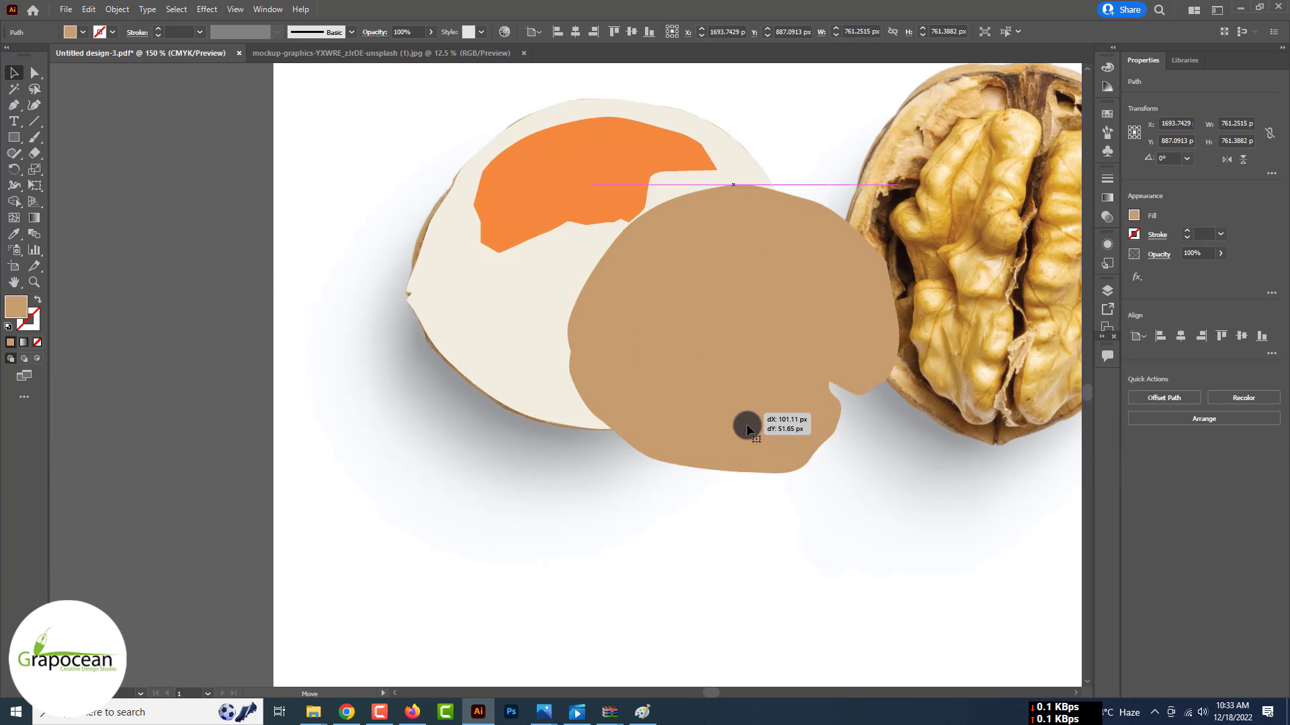
pyautogui.hotkey('ctrl', '3')
pyautogui.click(706, 369)
pyautogui.hotkey('ctrl', '3')
# Draw a closed Pen tool shape over the shadow area in the lower right of the shell cavity.
pyautogui.click(14, 105)
pyautogui.click(766, 257)
pyautogui.moveTo(761, 296); pyautogui.dragTo(756, 309)
pyautogui.click(720, 322)
pyautogui.click(697, 321)
pyautogui.moveTo(742, 322); pyautogui.dragTo(696, 370)
pyautogui.click(700, 337)
pyautogui.click(668, 244)
pyautogui.click(767, 257)
pyautogui.press('v')
# Fill the lower right shadow shape with a dark brown sampled from the photo and apply the same brown to the upper patch.
pyautogui.click(490, 264)
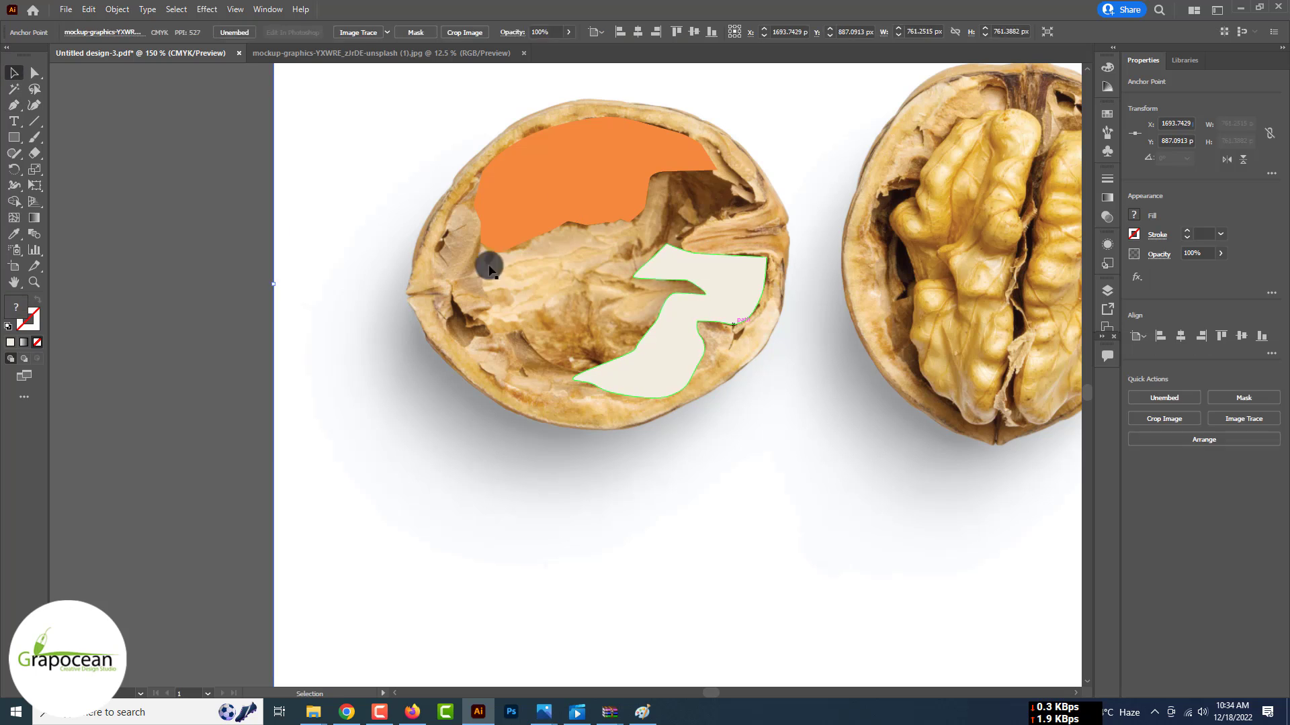
pyautogui.press('i')
pyautogui.click(719, 192)
pyautogui.moveTo(730, 292); pyautogui.dragTo(665, 296)
pyautogui.click(15, 74)
pyautogui.scroll(-1, 670, 421)
pyautogui.click(511, 264)
pyautogui.press('i')
pyautogui.click(632, 376)
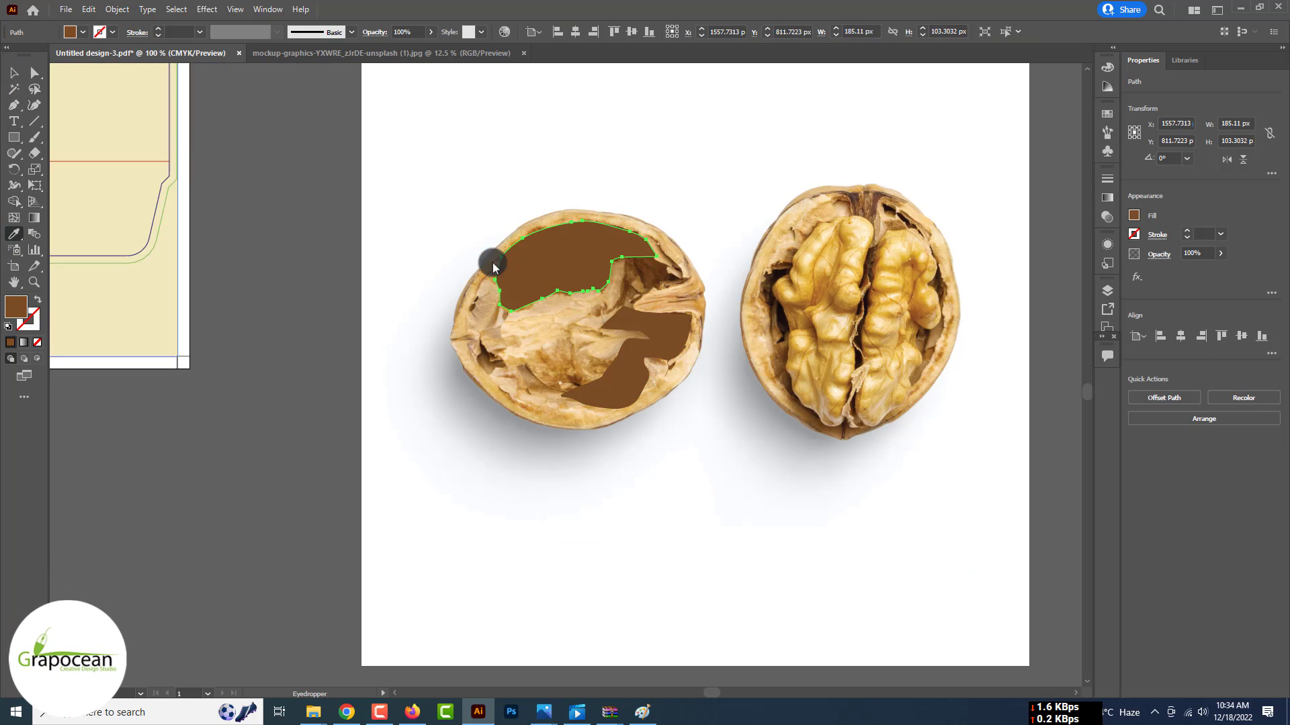
pyautogui.keyDown('ctrl'); pyautogui.click(608, 491); pyautogui.keyUp('ctrl')
# Show the hidden shapes, compare them with the photo by hiding the cavity and shell shapes, and show everything again.
pyautogui.hotkey('ctrl', 'alt', '3')
pyautogui.moveTo(713, 458); pyautogui.dragTo(706, 489)
pyautogui.click(568, 403)
pyautogui.hotkey('ctrl', '3')
pyautogui.click(568, 405)
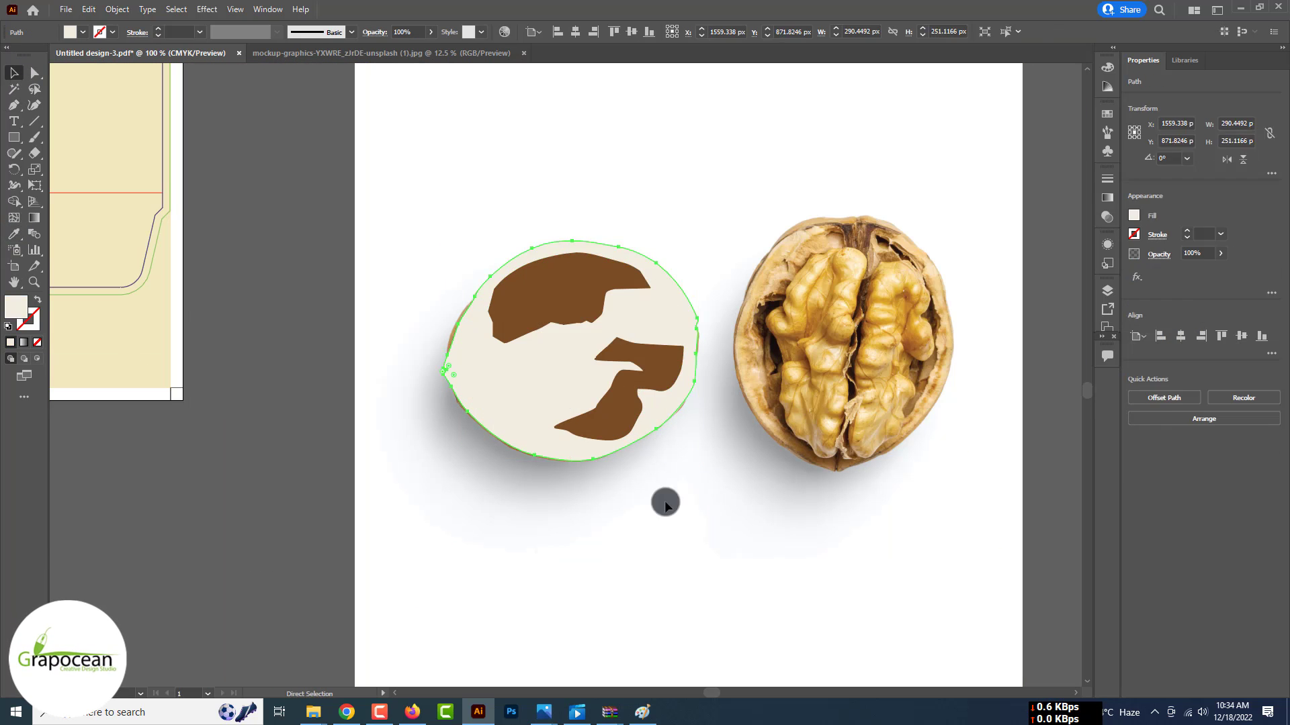
pyautogui.hotkey('ctrl', '3')
pyautogui.click(665, 507)
pyautogui.hotkey('ctrl', 'alt', '3')
# Fill the cavity shape with a medium orange-brown and deselect it.
pyautogui.click(558, 374)
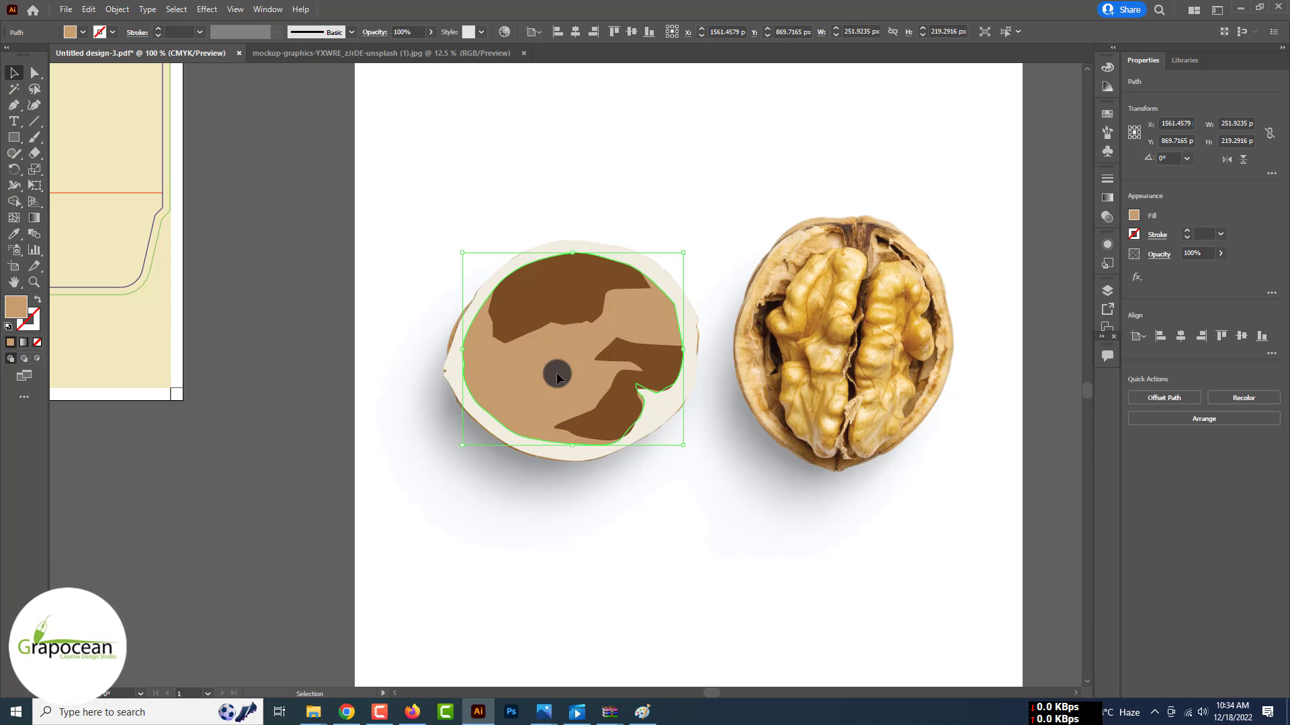
pyautogui.doubleClick(15, 307)
pyautogui.click(1074, 287)
pyautogui.click(14, 234)
pyautogui.click(539, 309)
pyautogui.doubleClick(22, 309)
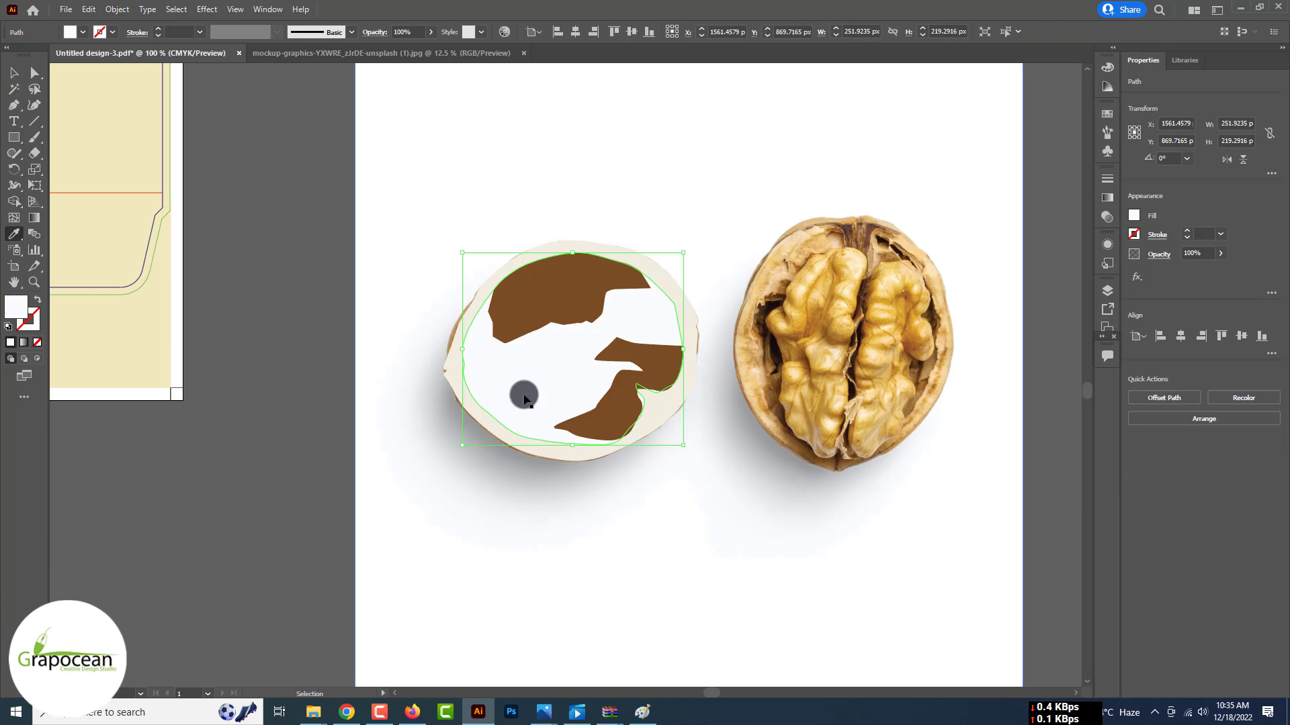
pyautogui.hotkey('ctrl', '-')
pyautogui.click(677, 361)
pyautogui.scroll(3, 584, 311)
pyautogui.click(470, 272)
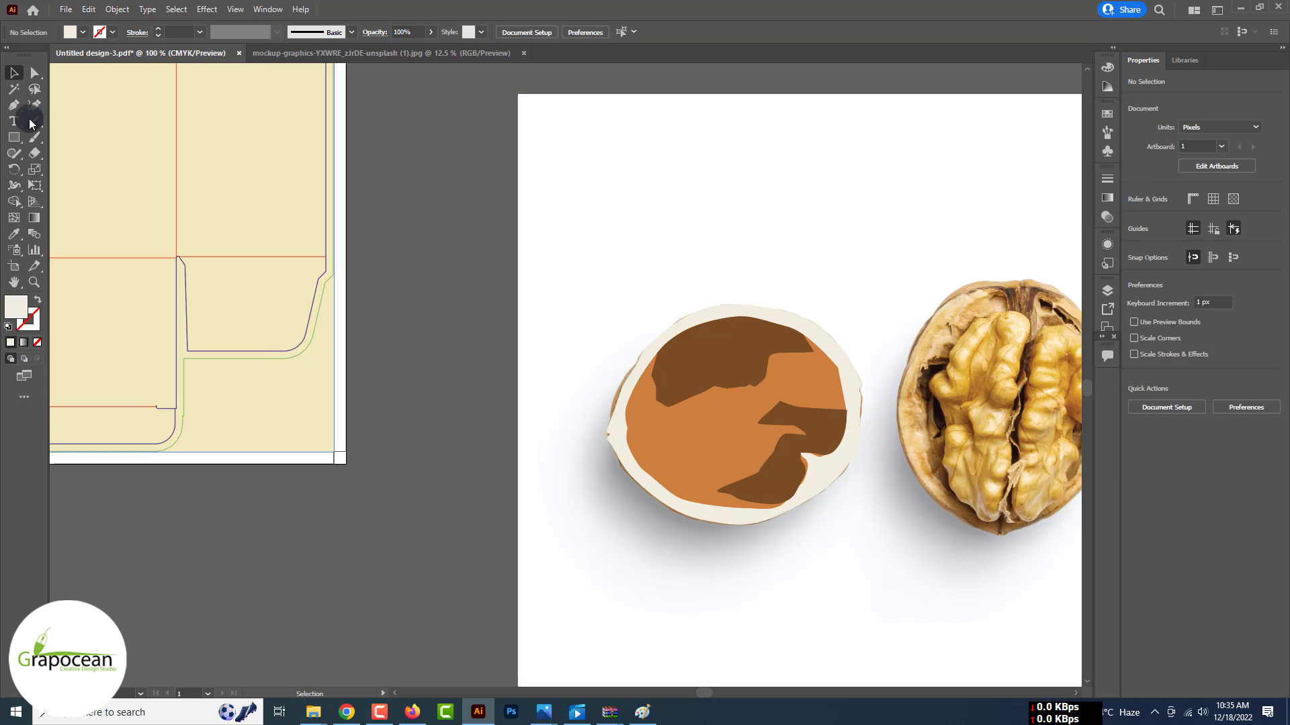
# Draw a closed cream Pen tool shape with a jagged inner edge along the cavity's upper right rim.
pyautogui.click(14, 105)
pyautogui.scroll(2, 806, 340)
pyautogui.click(805, 332)
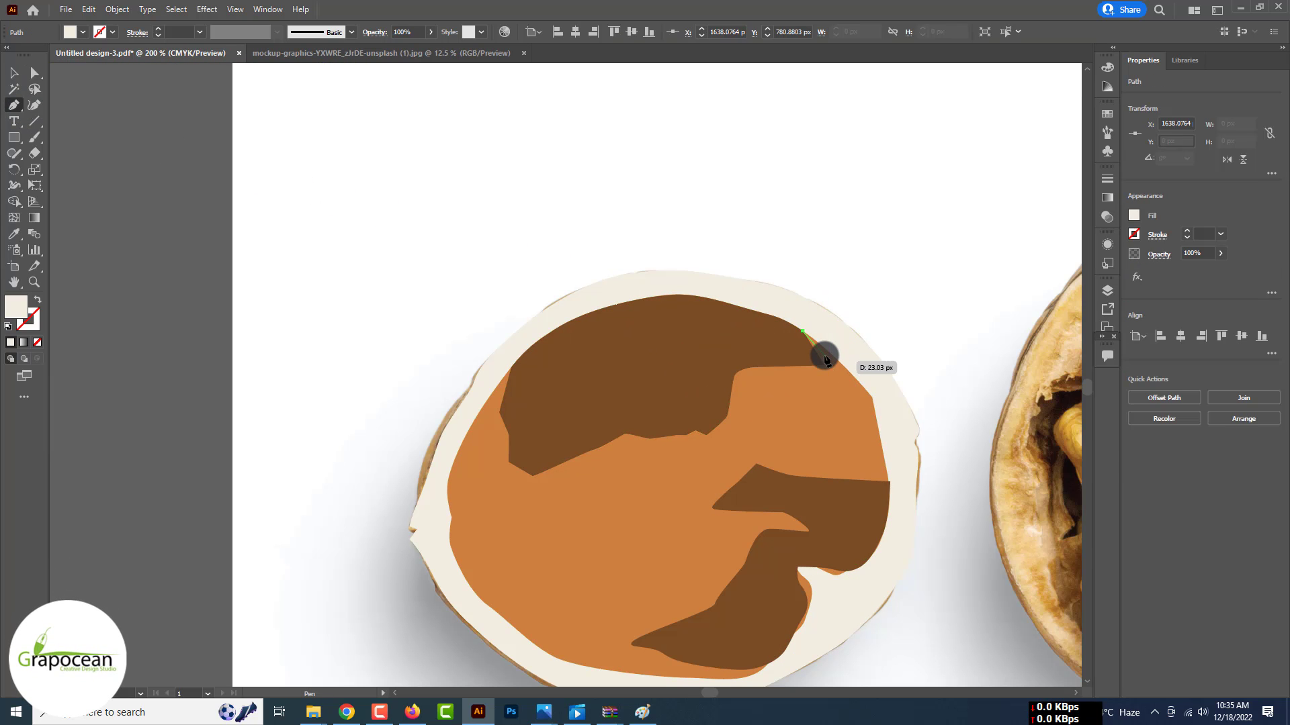
pyautogui.click(844, 369)
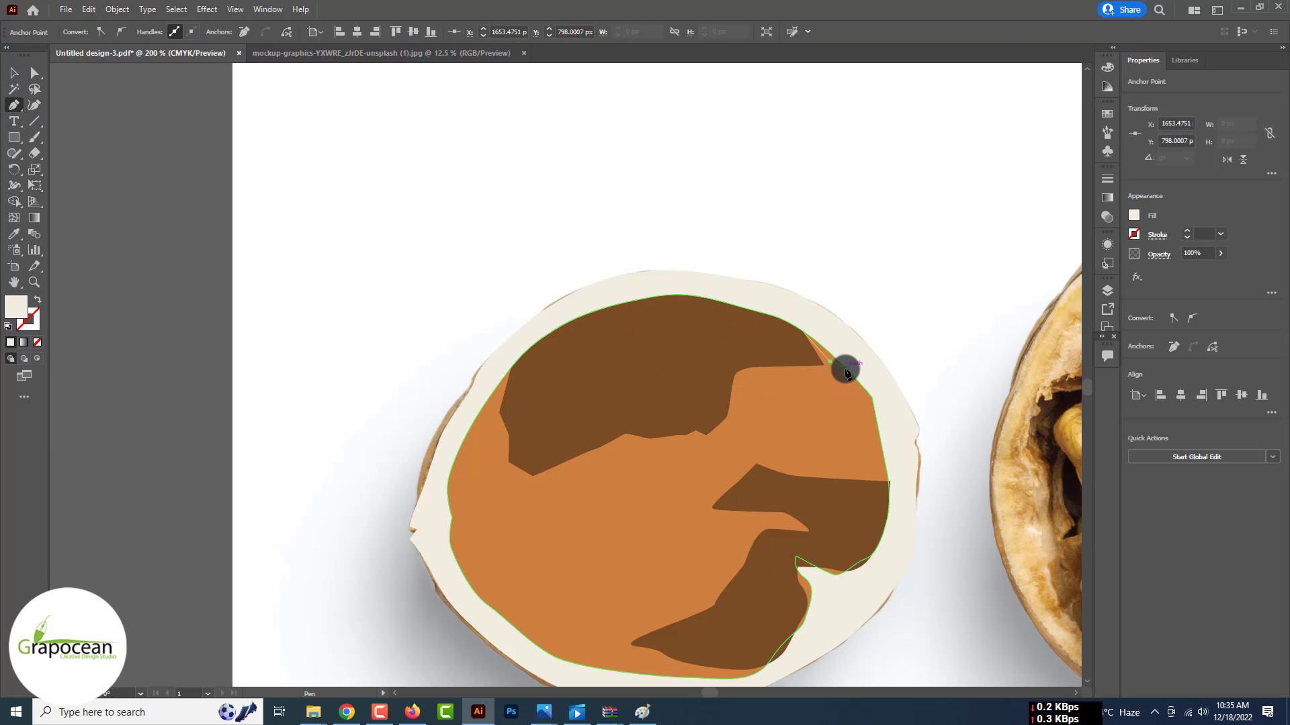
pyautogui.click(870, 398)
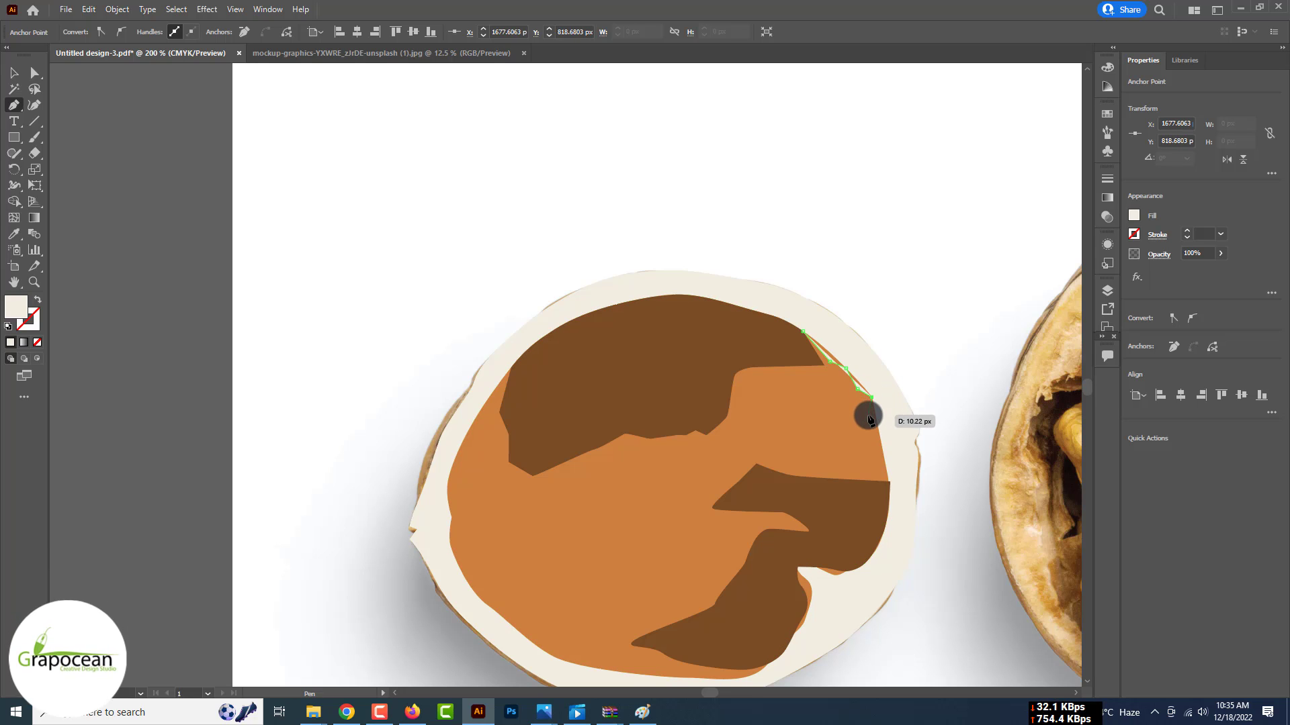
pyautogui.click(887, 474)
pyautogui.click(878, 430)
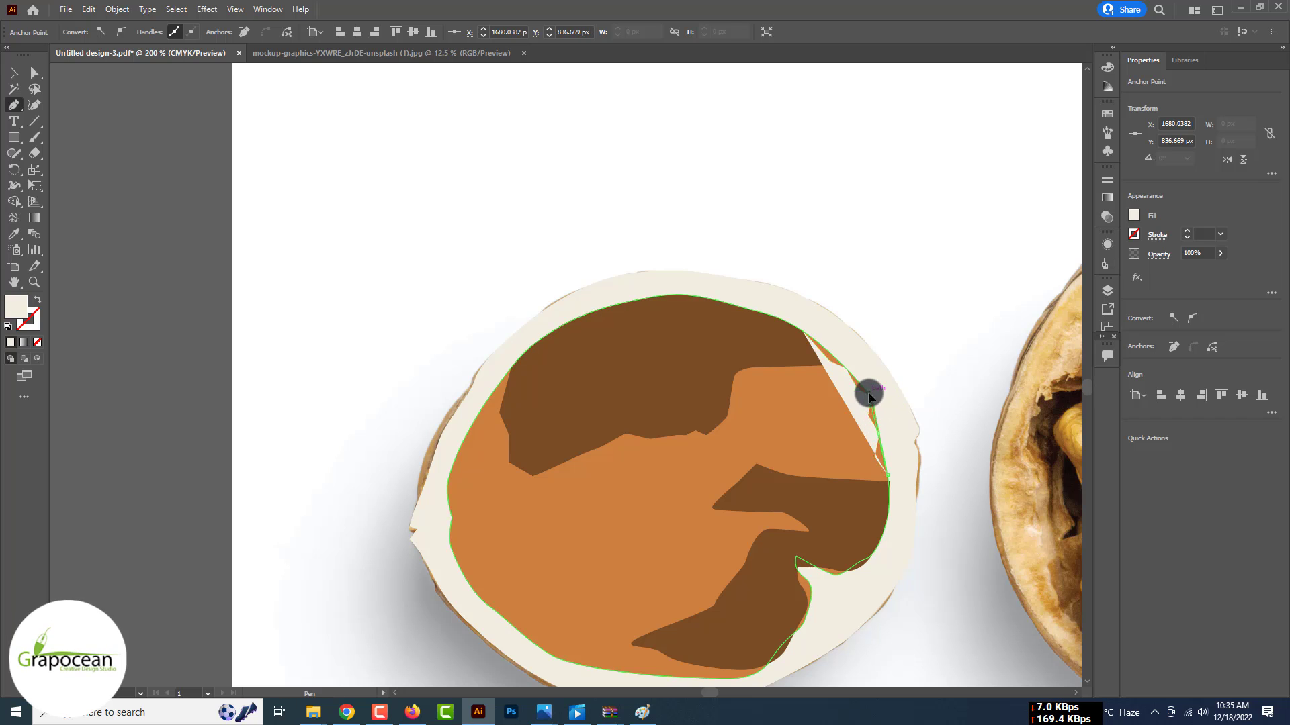
pyautogui.click(881, 406)
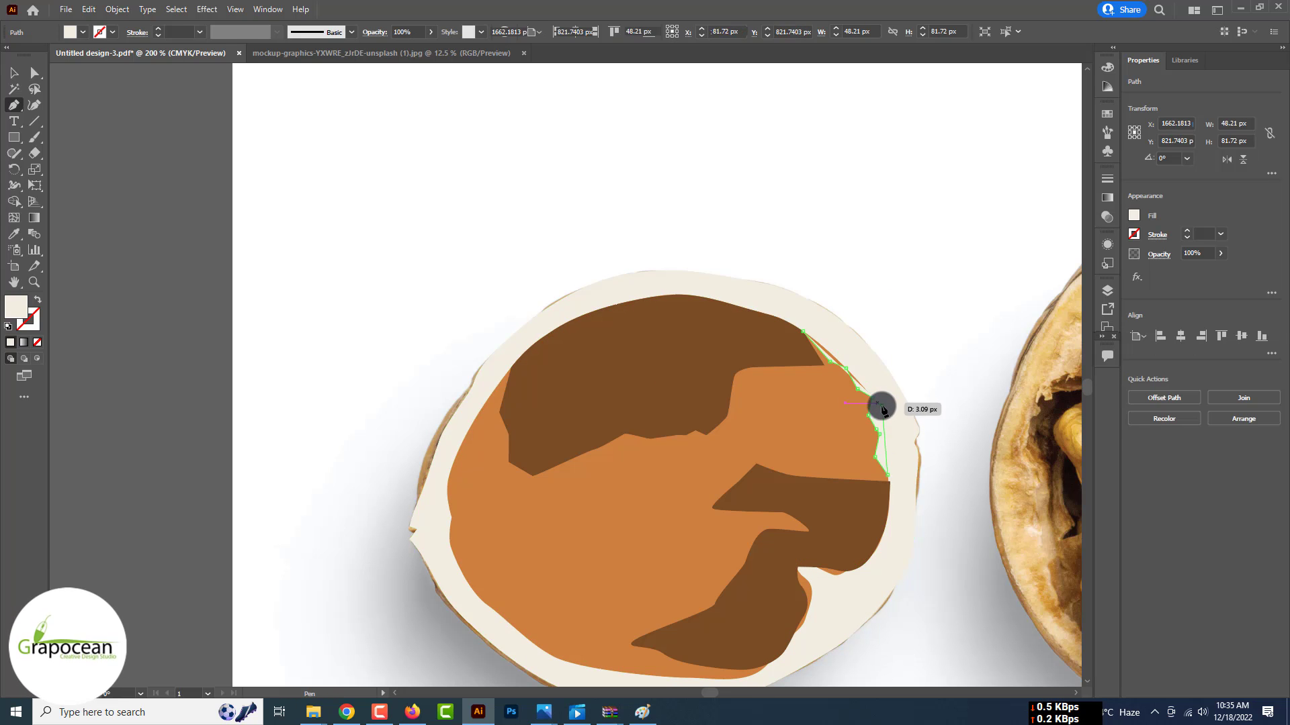
pyautogui.click(104, 143)
pyautogui.scroll(-1, 502, 358)
pyautogui.scroll(-1, 611, 216)
pyautogui.click(785, 239)
pyautogui.scroll(-2, 752, 438)
pyautogui.moveTo(686, 319); pyautogui.dragTo(831, 512)
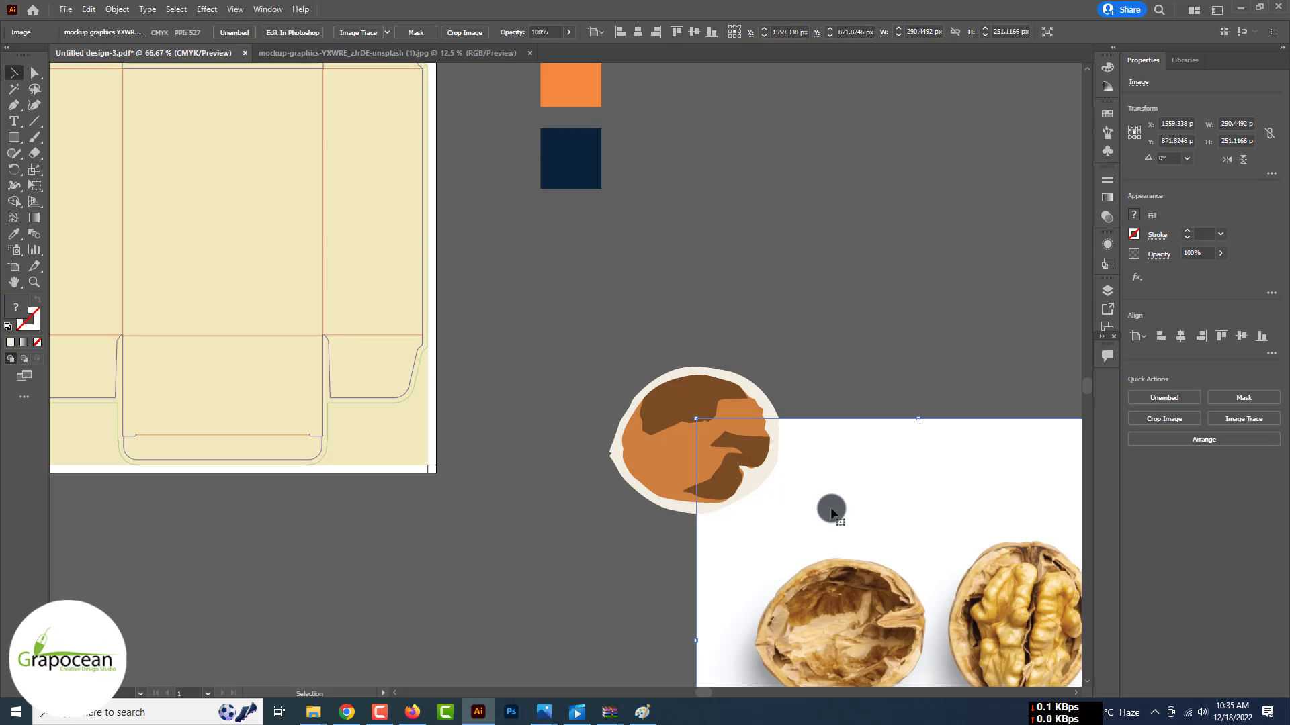
pyautogui.hotkey('ctrl', 'z')
# Draw a narrow closed Pen tool shape along the upper rim of the left walnut shell.
pyautogui.scroll(2, 749, 372)
pyautogui.click(13, 105)
pyautogui.click(748, 367)
pyautogui.moveTo(647, 362); pyautogui.dragTo(584, 369)
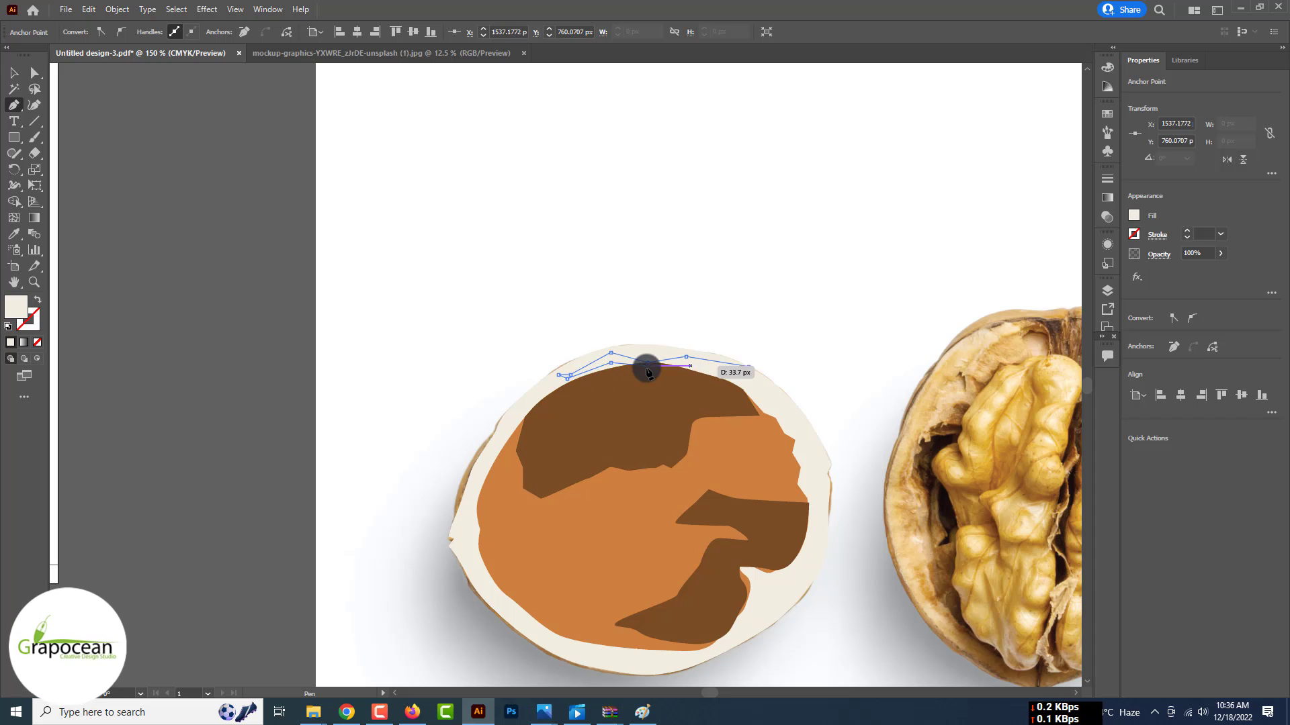
pyautogui.click(749, 366)
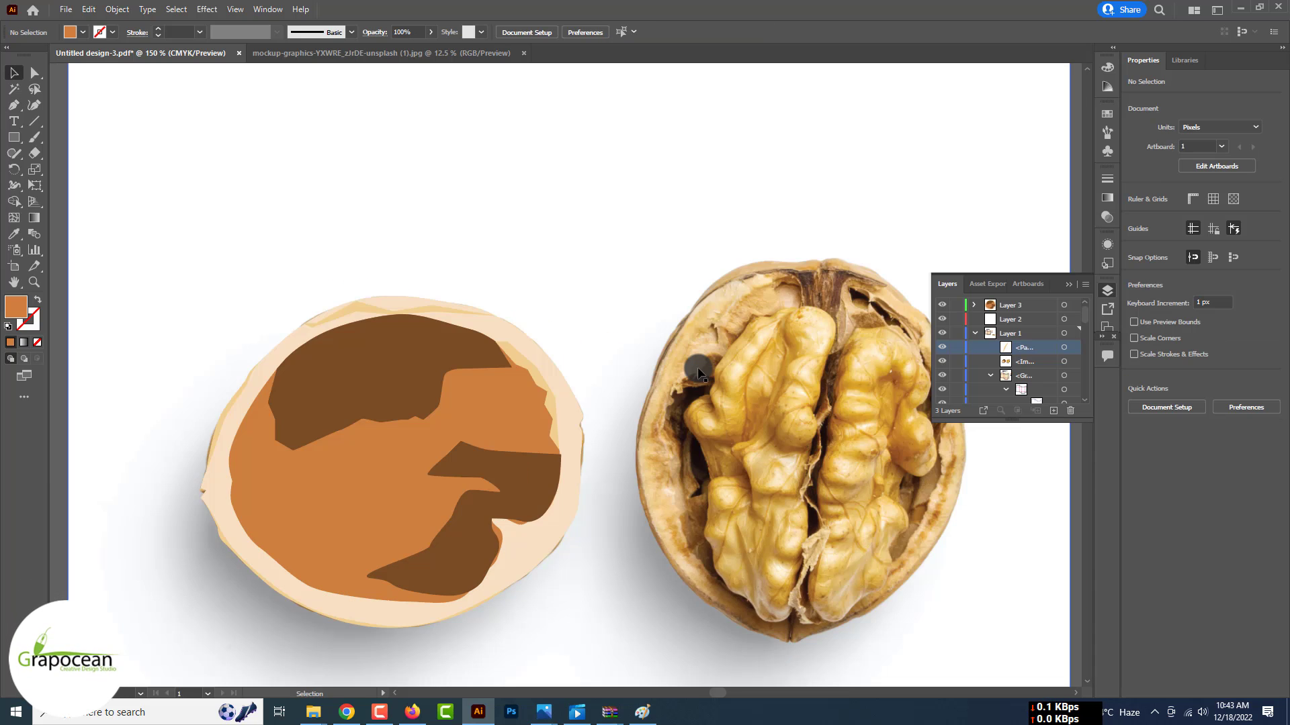
# Start a Pen tool outline on the right walnut, tracing the left kernel half from its top down its outer edge.
pyautogui.scroll(-1, 699, 374)
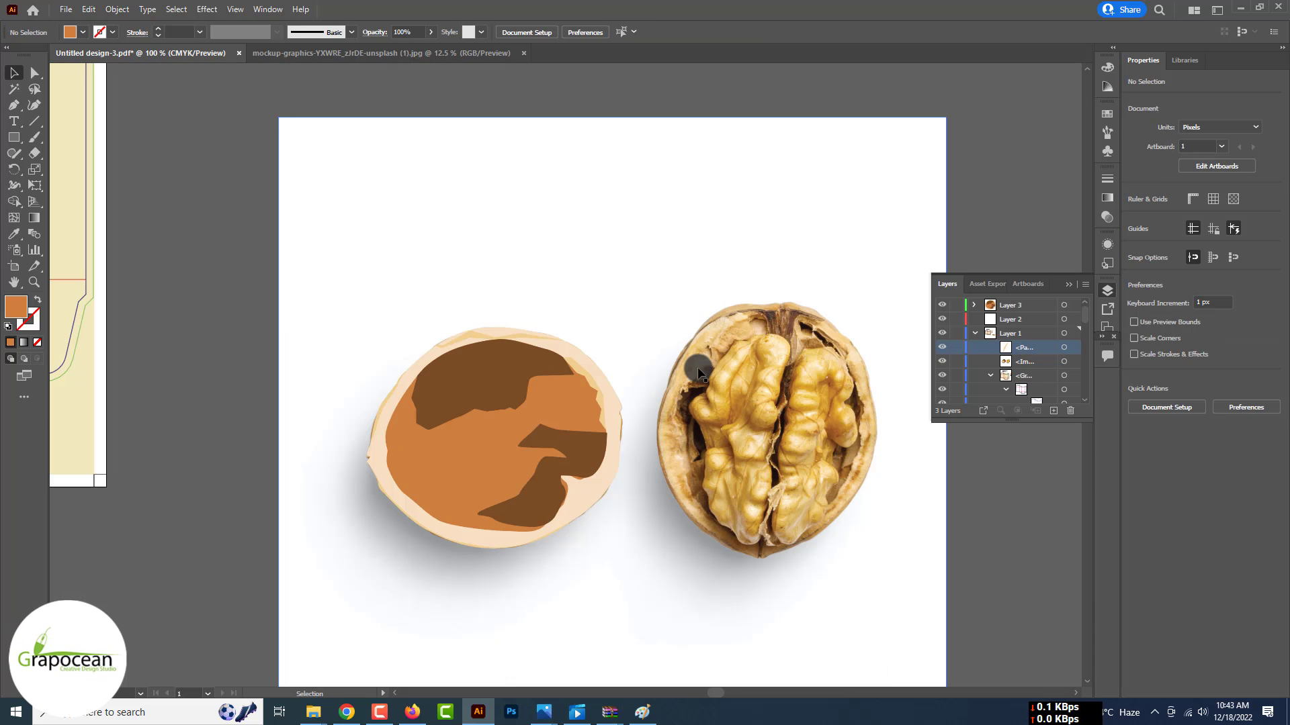
pyautogui.press('p')
pyautogui.scroll(2, 788, 338)
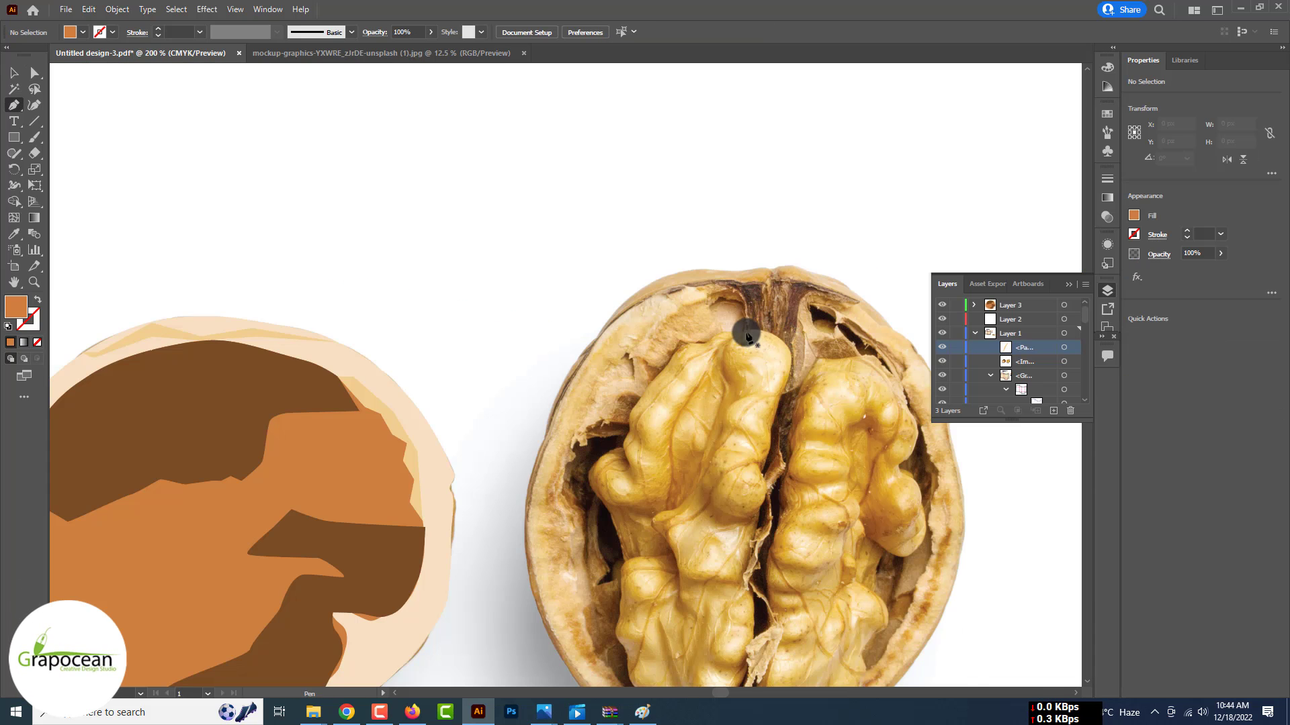
pyautogui.click(743, 332)
pyautogui.moveTo(719, 335); pyautogui.dragTo(704, 347)
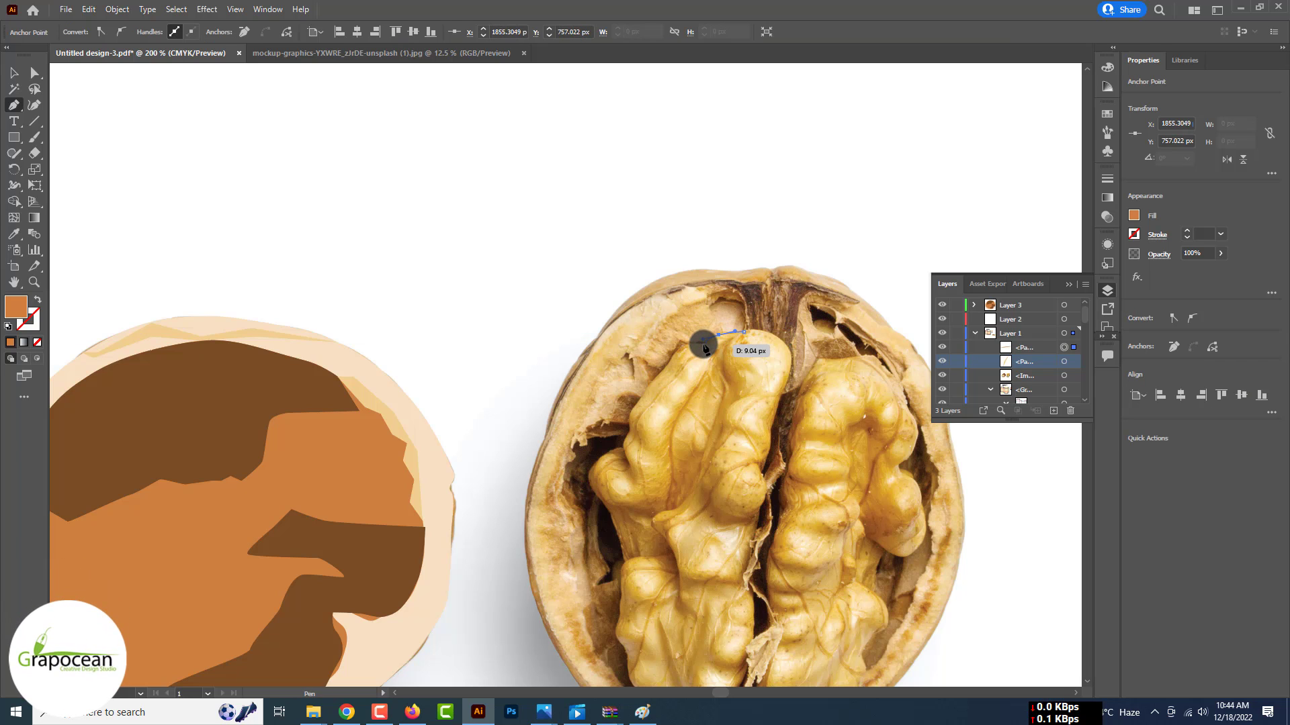
pyautogui.moveTo(647, 389); pyautogui.dragTo(638, 399)
pyautogui.click(630, 414)
pyautogui.click(626, 437)
pyautogui.click(622, 448)
pyautogui.moveTo(602, 457); pyautogui.dragTo(594, 492)
pyautogui.moveTo(593, 492); pyautogui.dragTo(603, 379)
pyautogui.moveTo(626, 414); pyautogui.dragTo(627, 438)
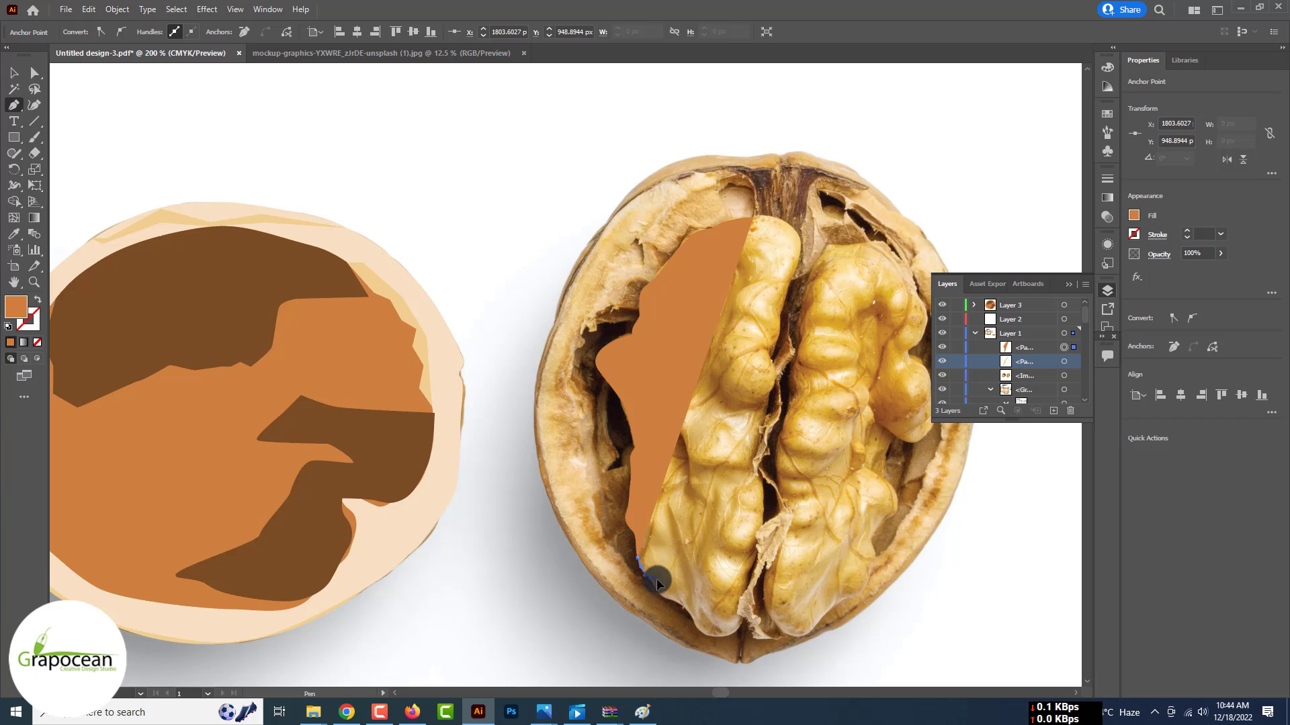
# Trace the left kernel half around its lower end and back up the central gap, and close the path.
pyautogui.moveTo(661, 594); pyautogui.dragTo(668, 599)
pyautogui.moveTo(685, 606); pyautogui.dragTo(717, 636)
pyautogui.moveTo(739, 628); pyautogui.dragTo(743, 614)
pyautogui.click(748, 573)
pyautogui.click(758, 544)
pyautogui.moveTo(763, 495); pyautogui.dragTo(758, 478)
pyautogui.moveTo(763, 431); pyautogui.dragTo(765, 415)
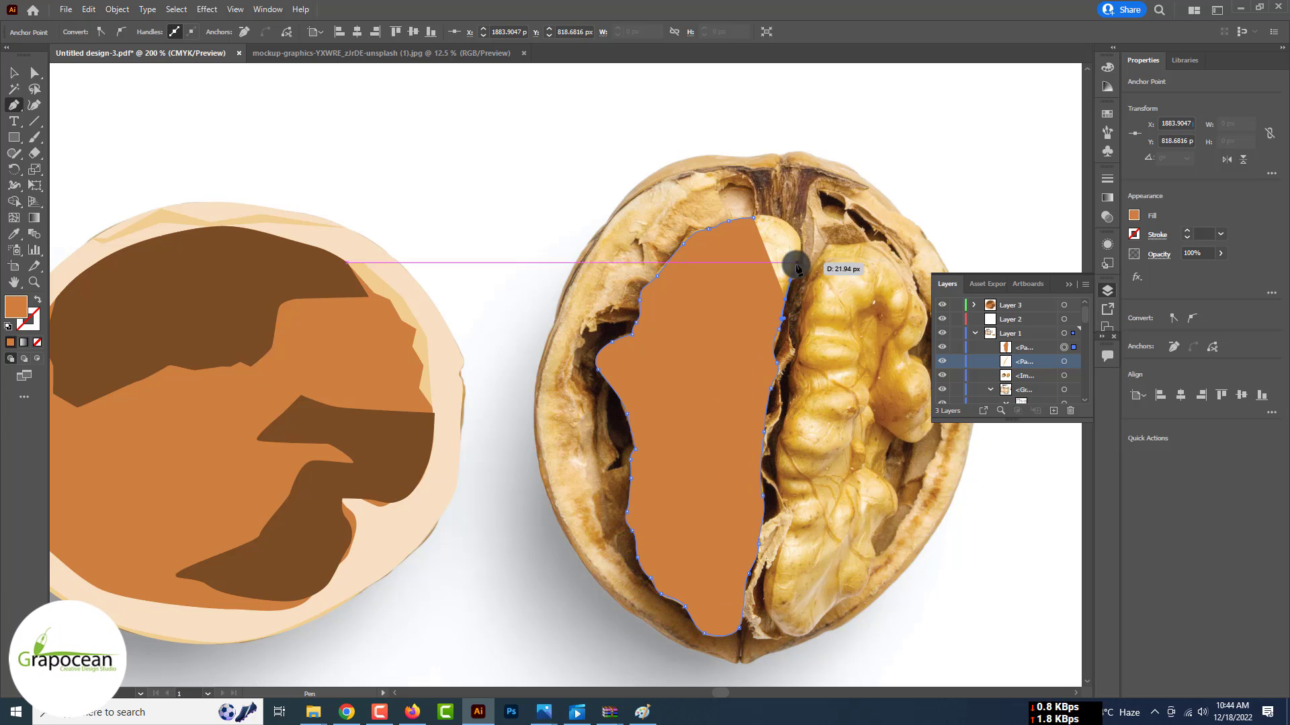
pyautogui.click(738, 219)
pyautogui.press('v')
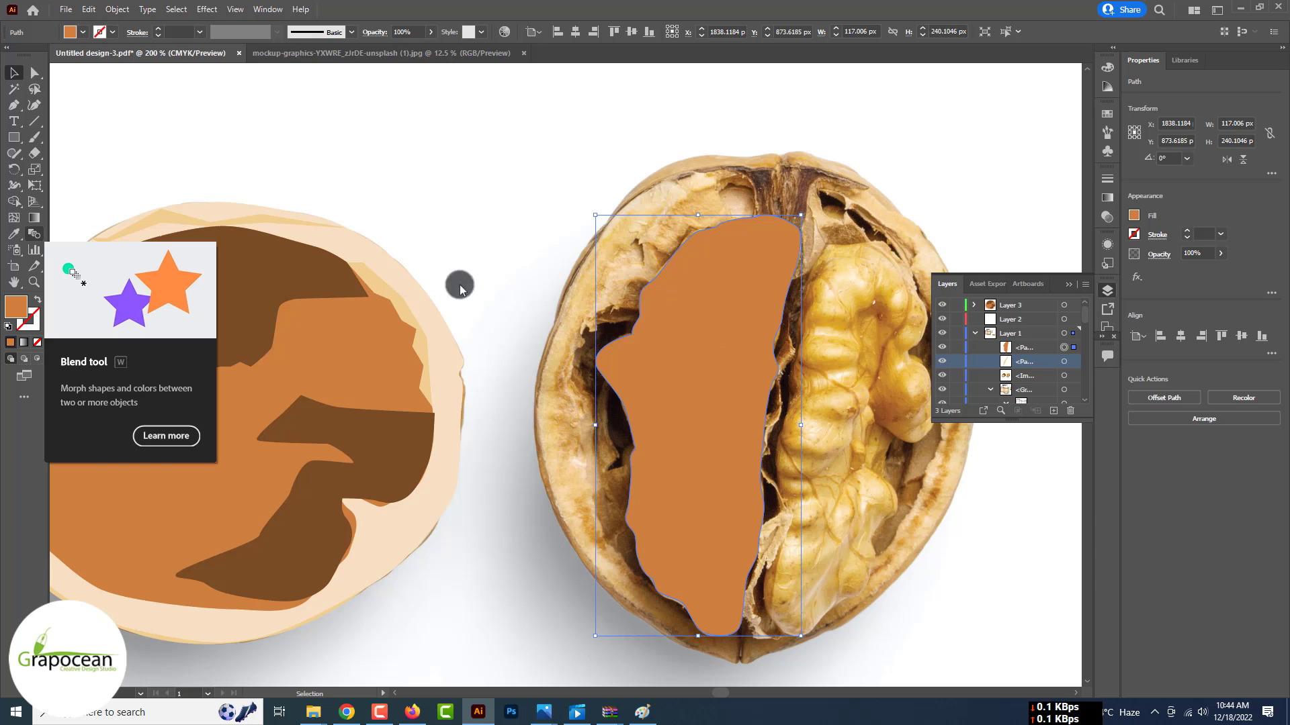
# Add a gradient mesh point near the kernel shape's upper end and fill the mesh with a golden brown sampled from the photo.
pyautogui.click(15, 217)
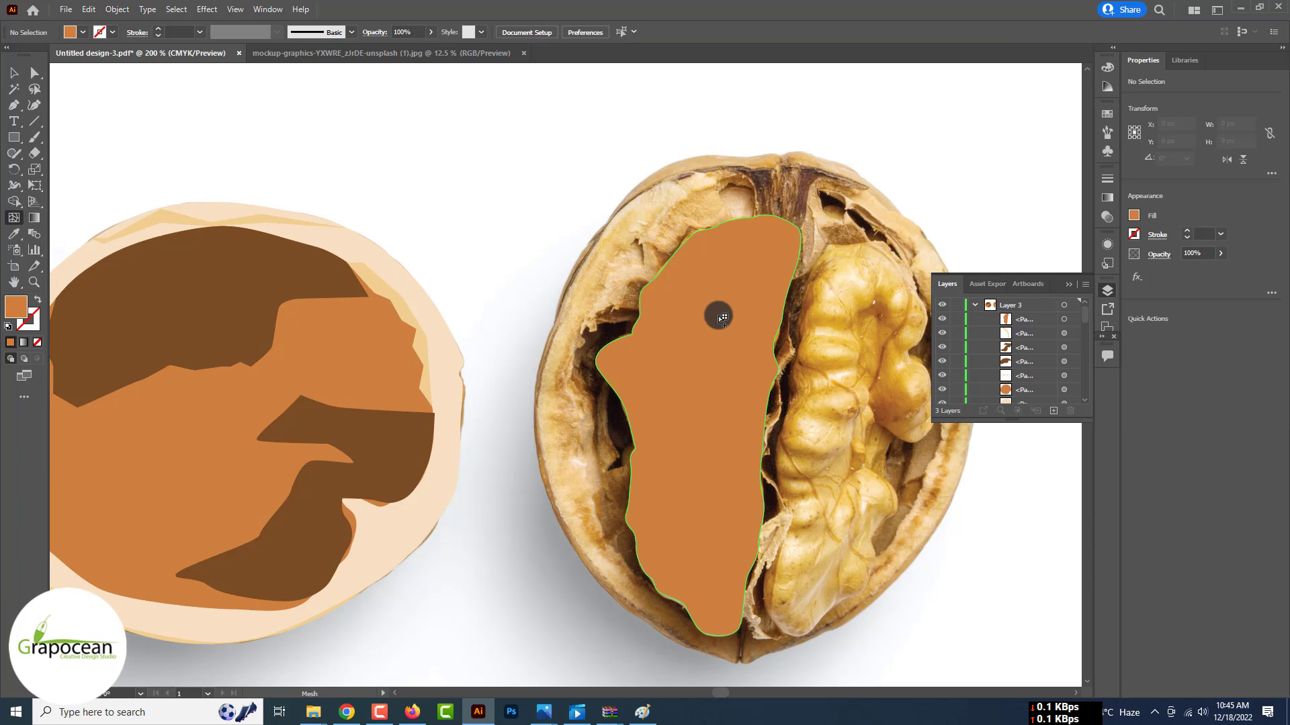
pyautogui.click(707, 261)
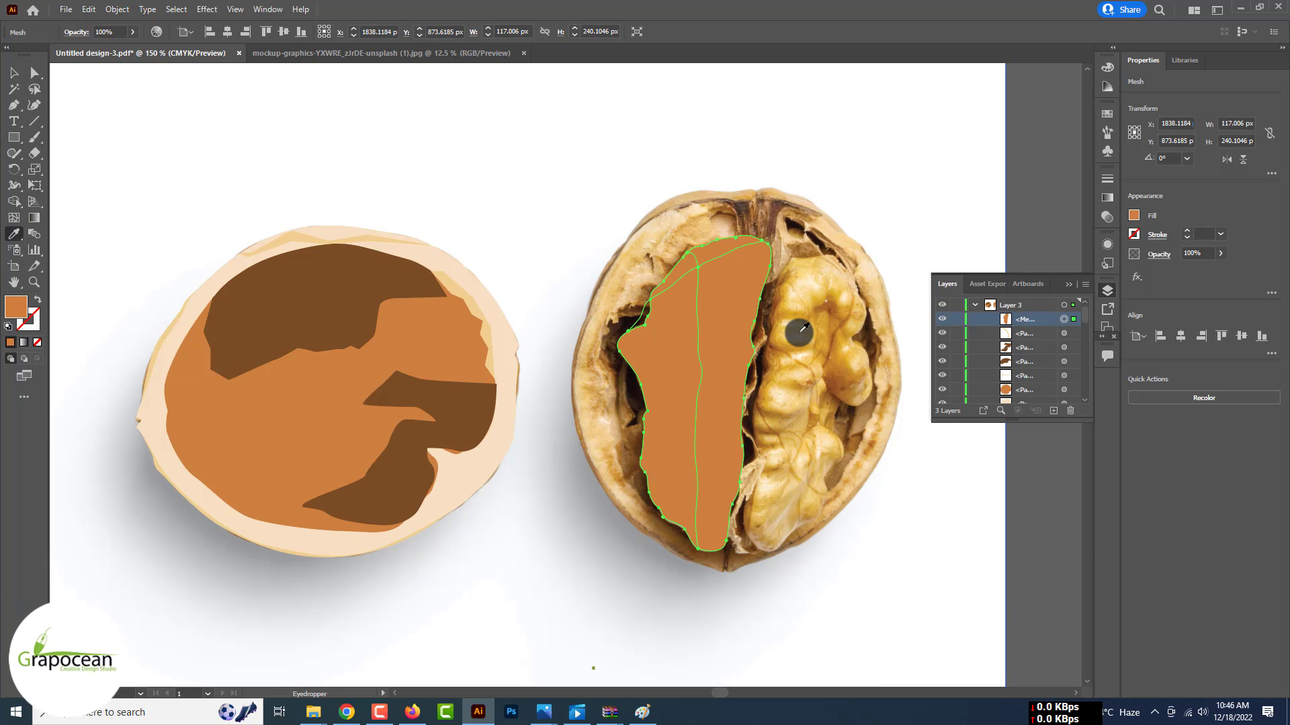
pyautogui.click(800, 333)
pyautogui.click(828, 324)
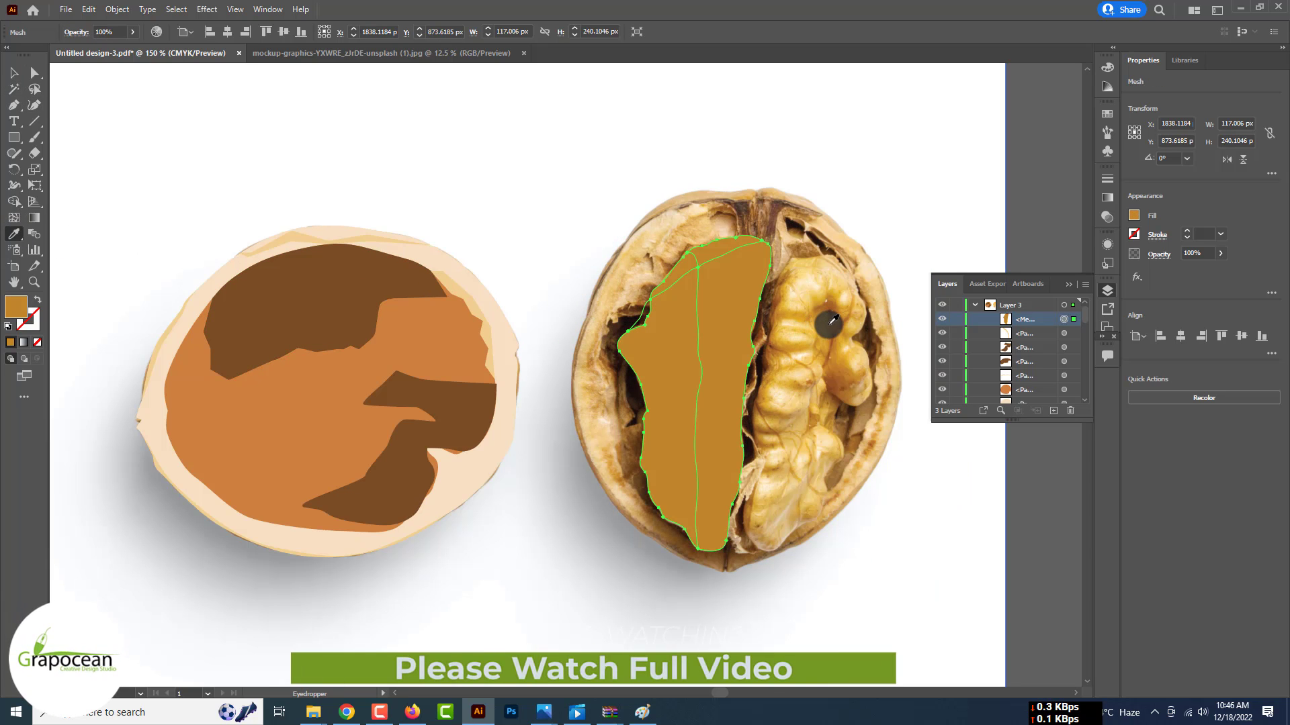
# Color the kernel's upper inner mesh point pale yellow, sampled from the walnut kernel in the photo.
pyautogui.click(13, 73)
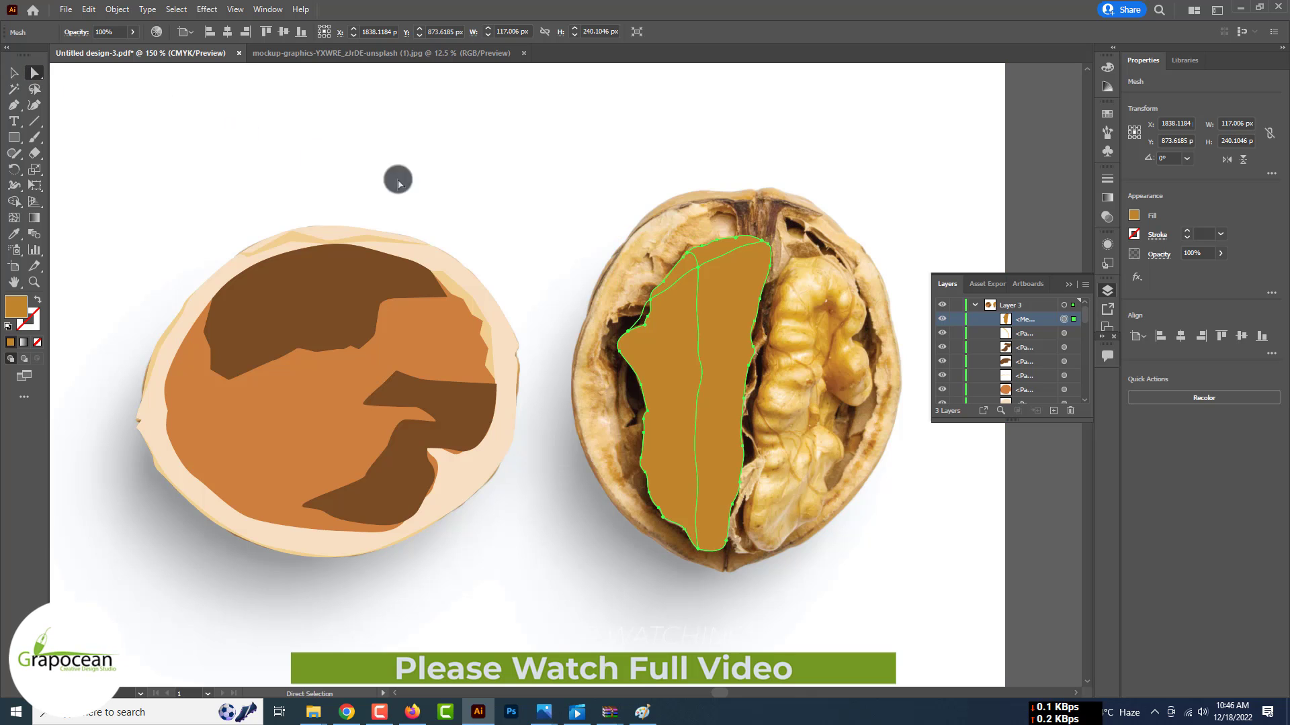
pyautogui.click(698, 271)
pyautogui.press('i')
pyautogui.click(792, 336)
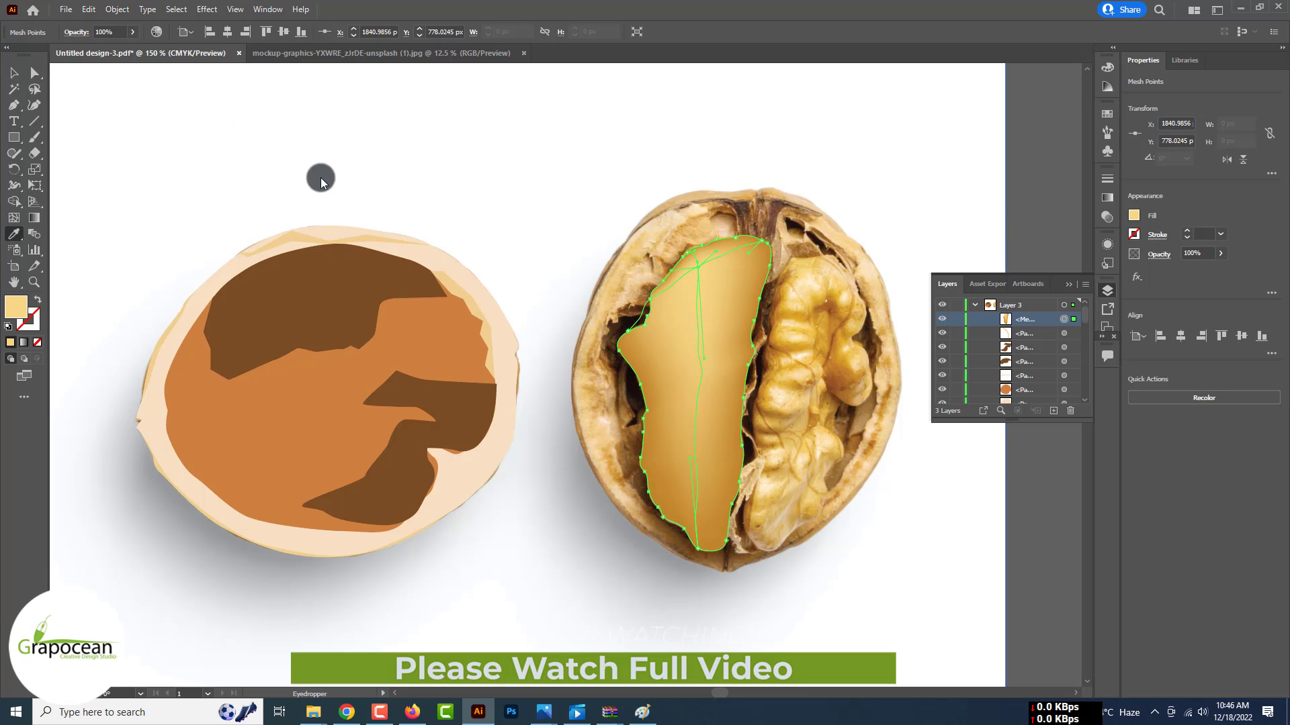
# Place the kernel shape in the left shell's cavity, scaled down and rotated, and duplicate it slightly lower.
pyautogui.moveTo(705, 294); pyautogui.dragTo(304, 355)
pyautogui.moveTo(363, 589); pyautogui.dragTo(337, 476)
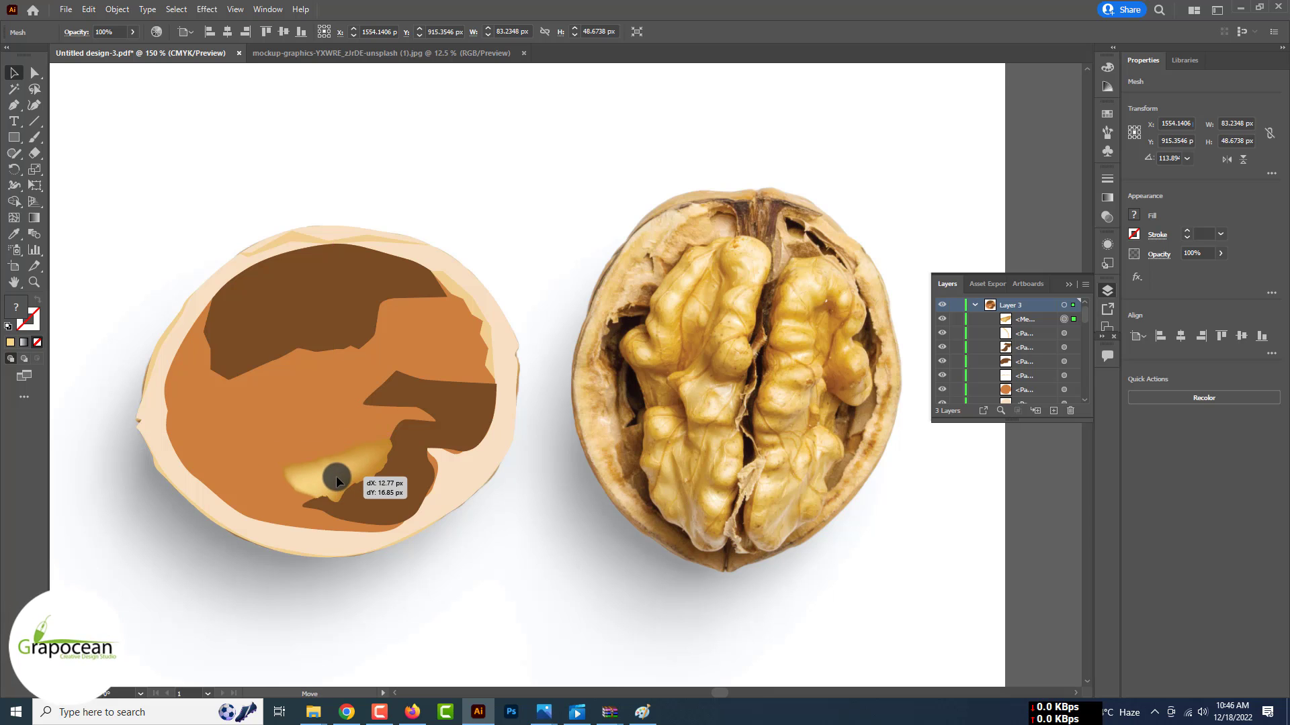
pyautogui.rightClick(330, 428)
pyautogui.click(465, 476)
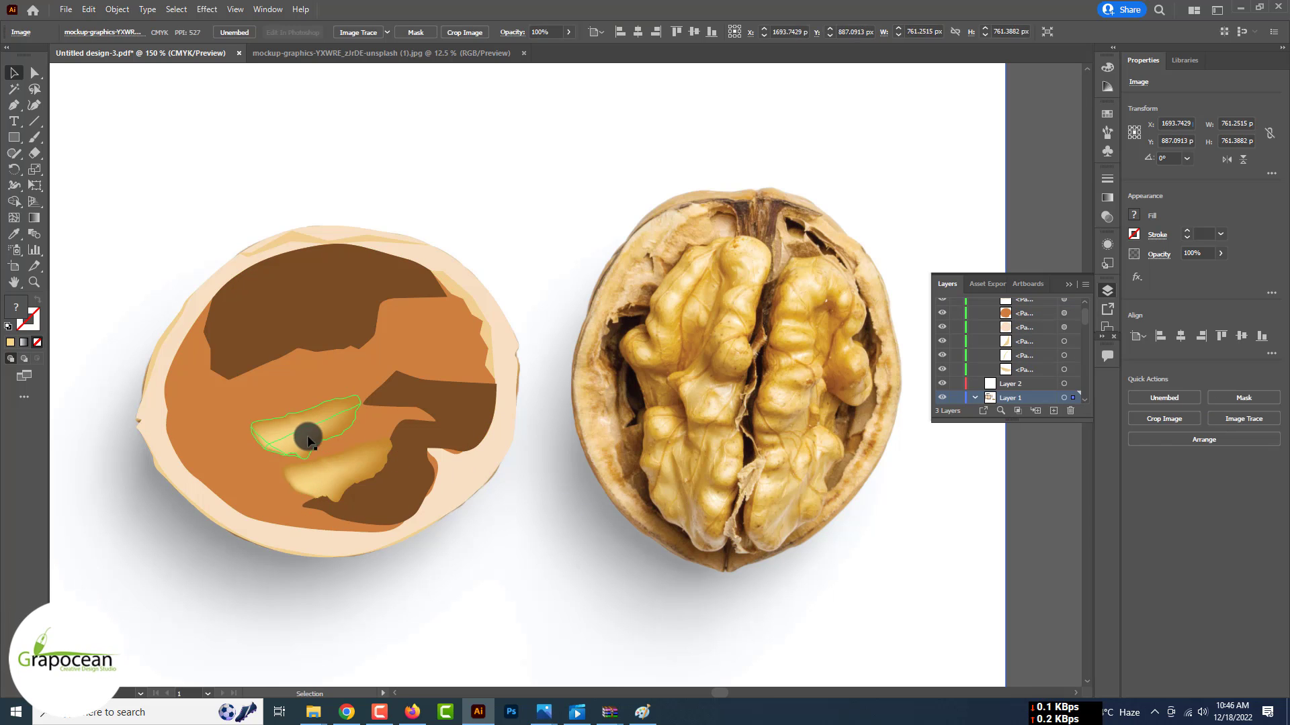
# Bring the two kernel pieces together so they overlap in the lower part of the shell cavity.
pyautogui.click(308, 438)
pyautogui.hotkey('ctrl', 't')
pyautogui.click(619, 83)
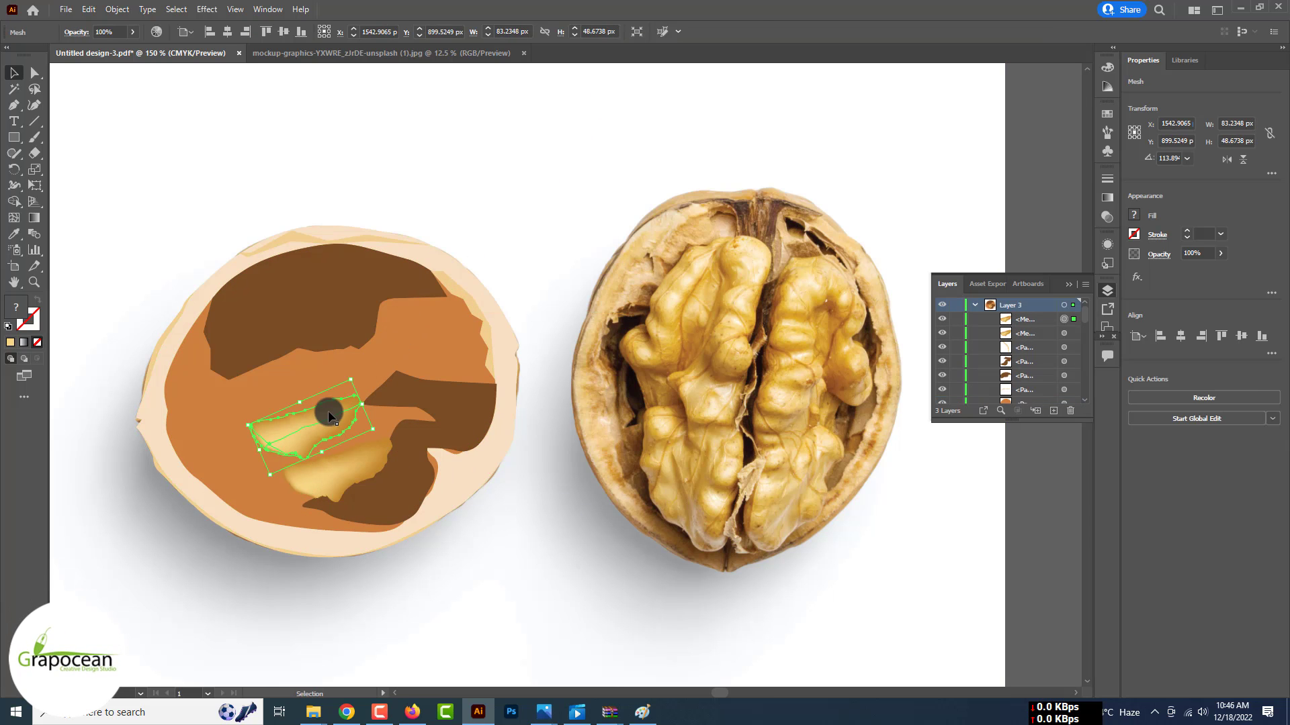
pyautogui.moveTo(339, 463); pyautogui.dragTo(324, 425)
pyautogui.keyDown('alt'); pyautogui.scroll(-3, 504, 484); pyautogui.keyUp('alt')
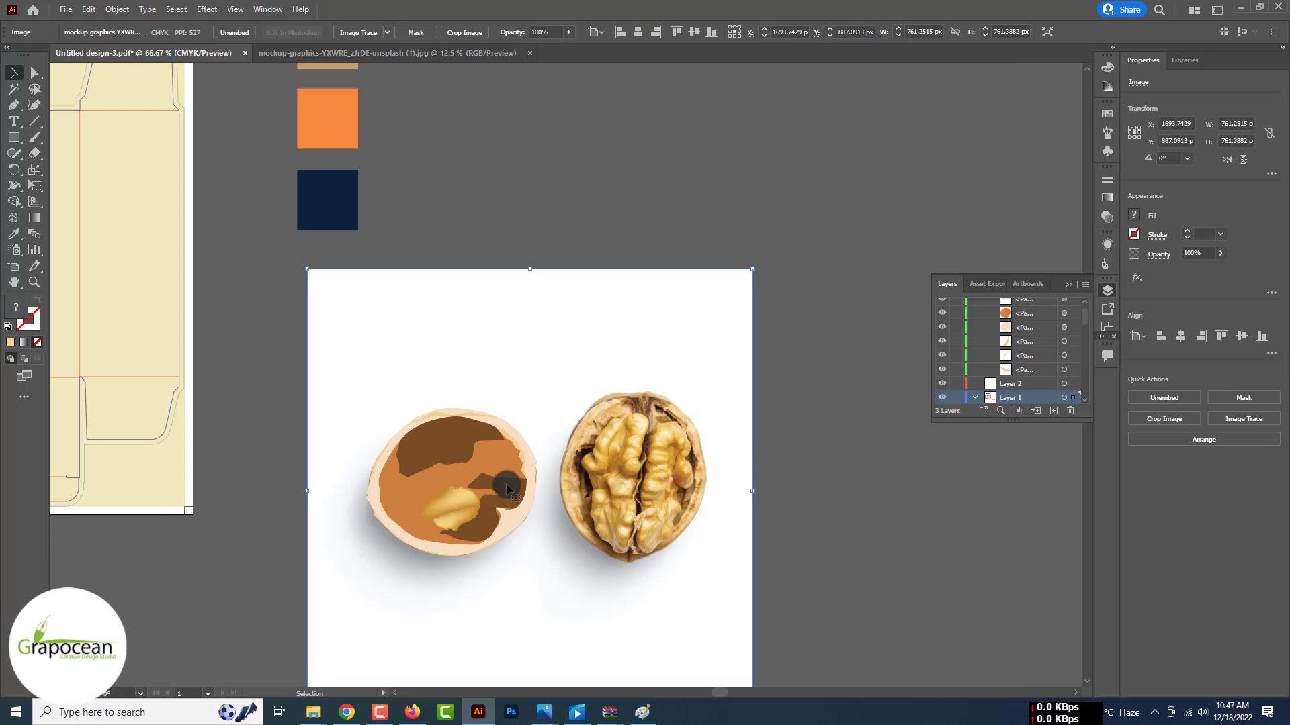
pyautogui.keyDown('alt'); pyautogui.scroll(3, 504, 483); pyautogui.keyUp('alt')
# Add a mesh point to the lower right shadow shape, give it a lighter brown, and deselect the shape.
pyautogui.click(460, 421)
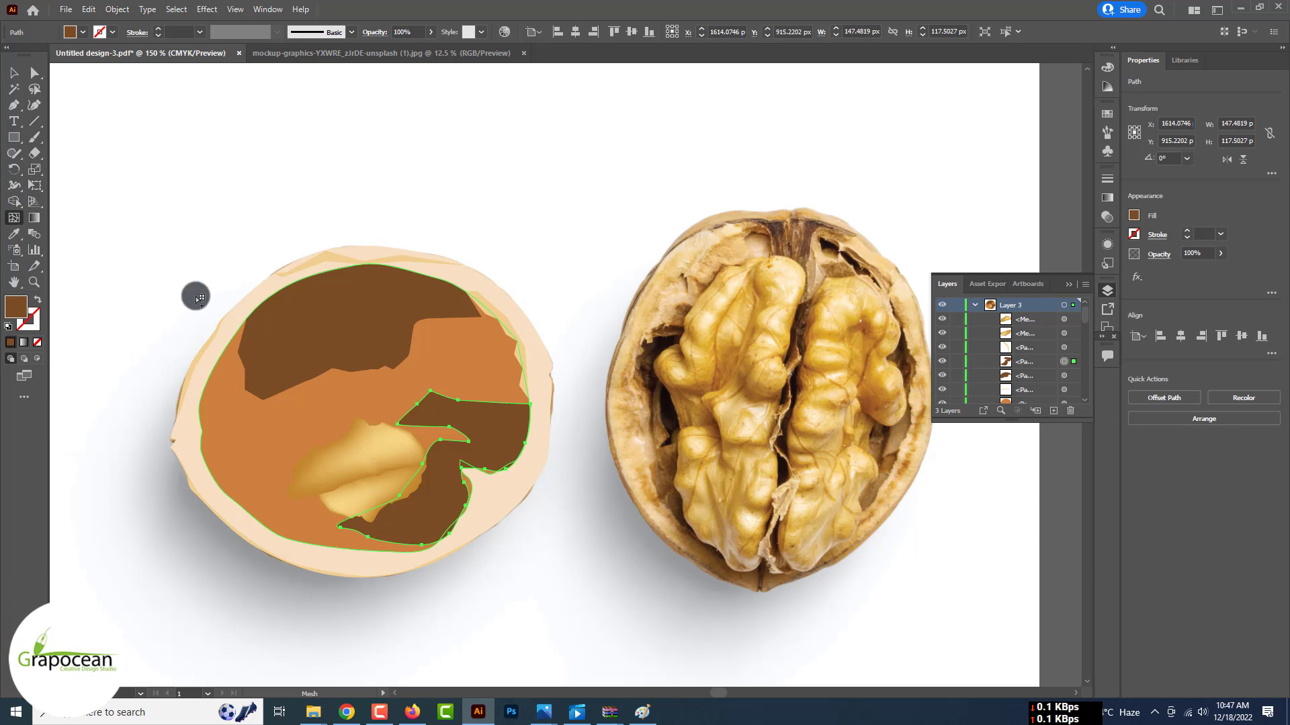
pyautogui.click(469, 412)
pyautogui.doubleClick(16, 306)
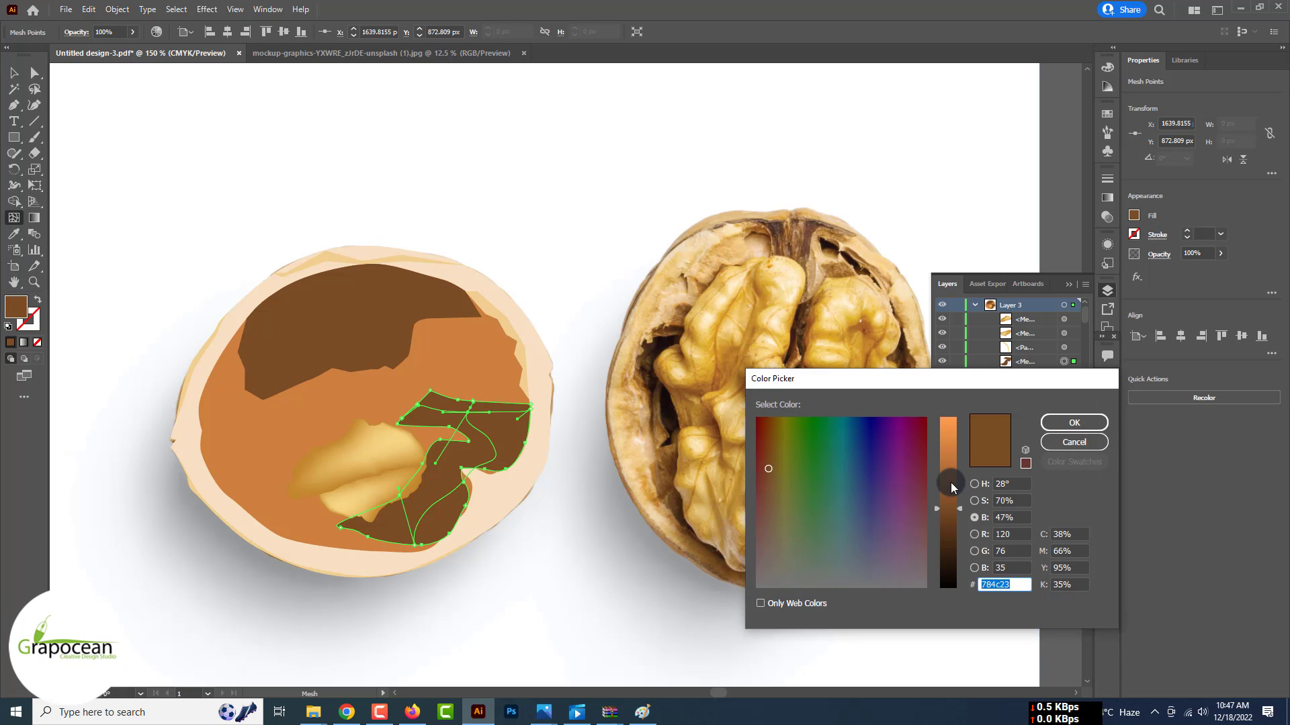
pyautogui.moveTo(949, 482); pyautogui.dragTo(956, 472)
pyautogui.press('Return')
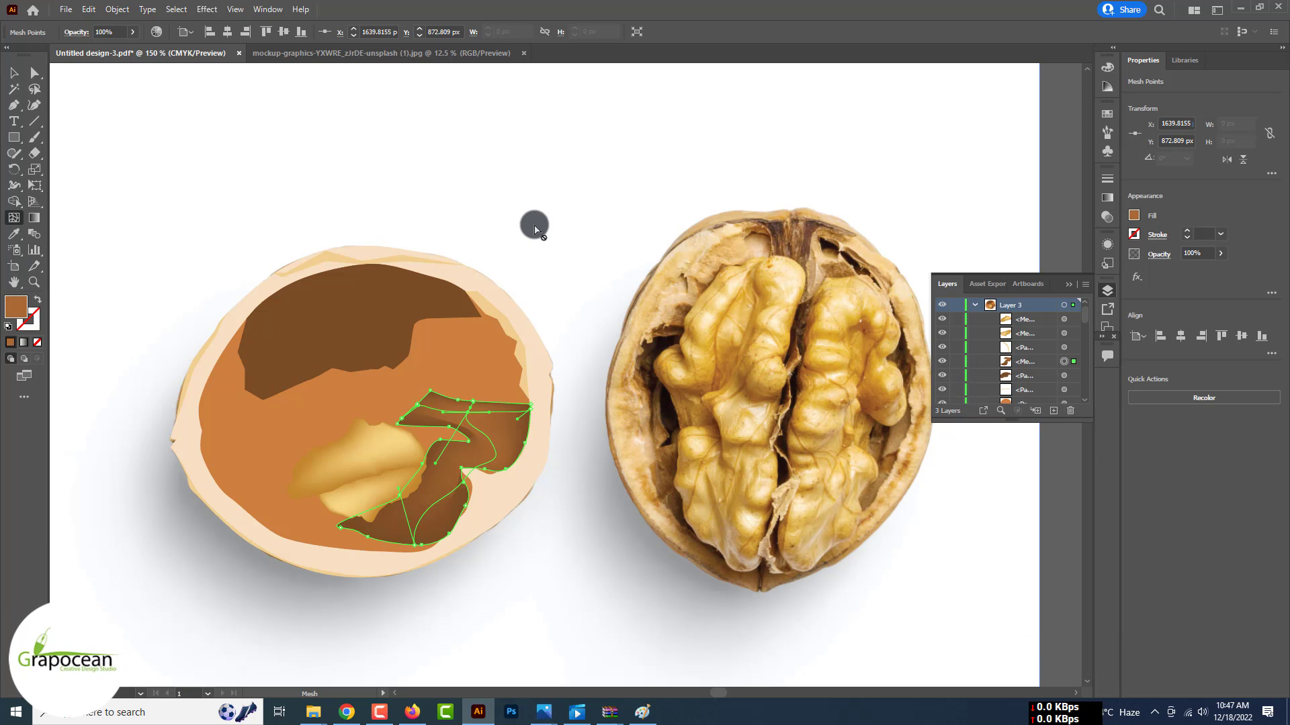
pyautogui.click(14, 72)
pyautogui.click(202, 114)
# Add a mesh point to the upper dark brown patch and color it with the lighter brown from the lower right shadow.
pyautogui.hotkey('ctrl', '-')
pyautogui.hotkey('ctrl', '+')
pyautogui.click(393, 263)
pyautogui.press('b')
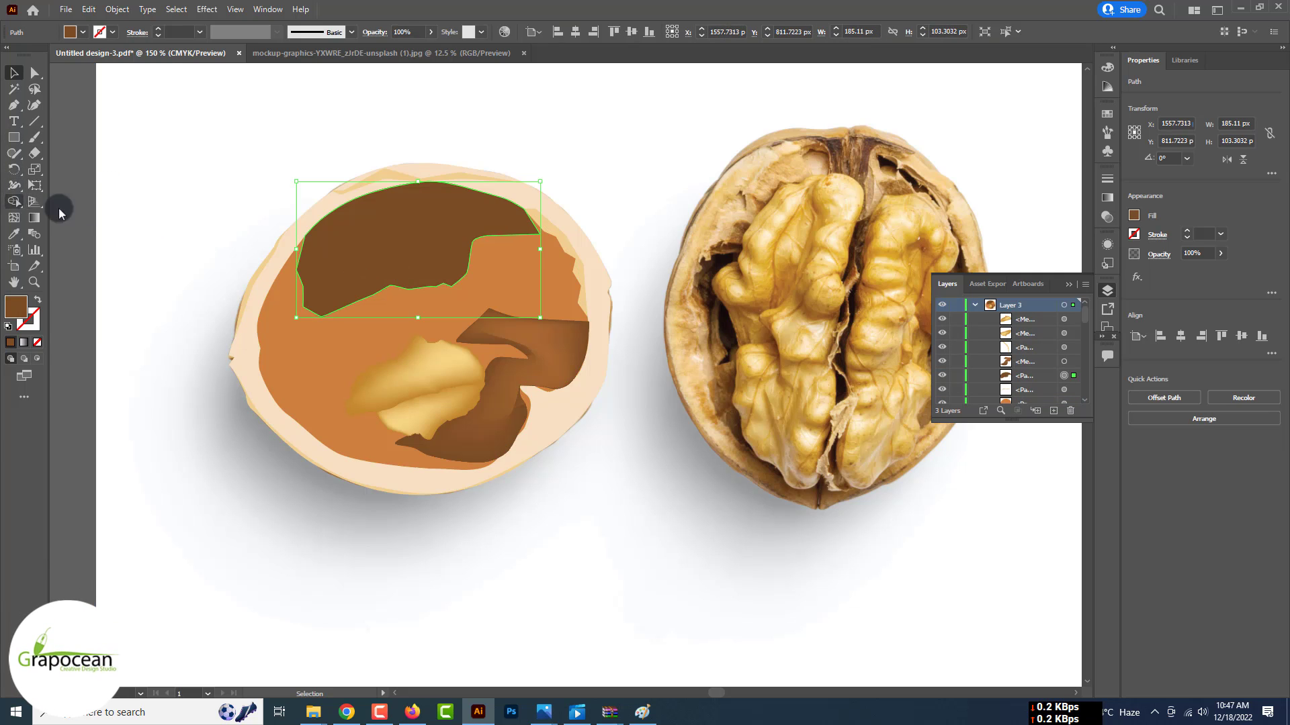
pyautogui.click(13, 217)
pyautogui.click(397, 217)
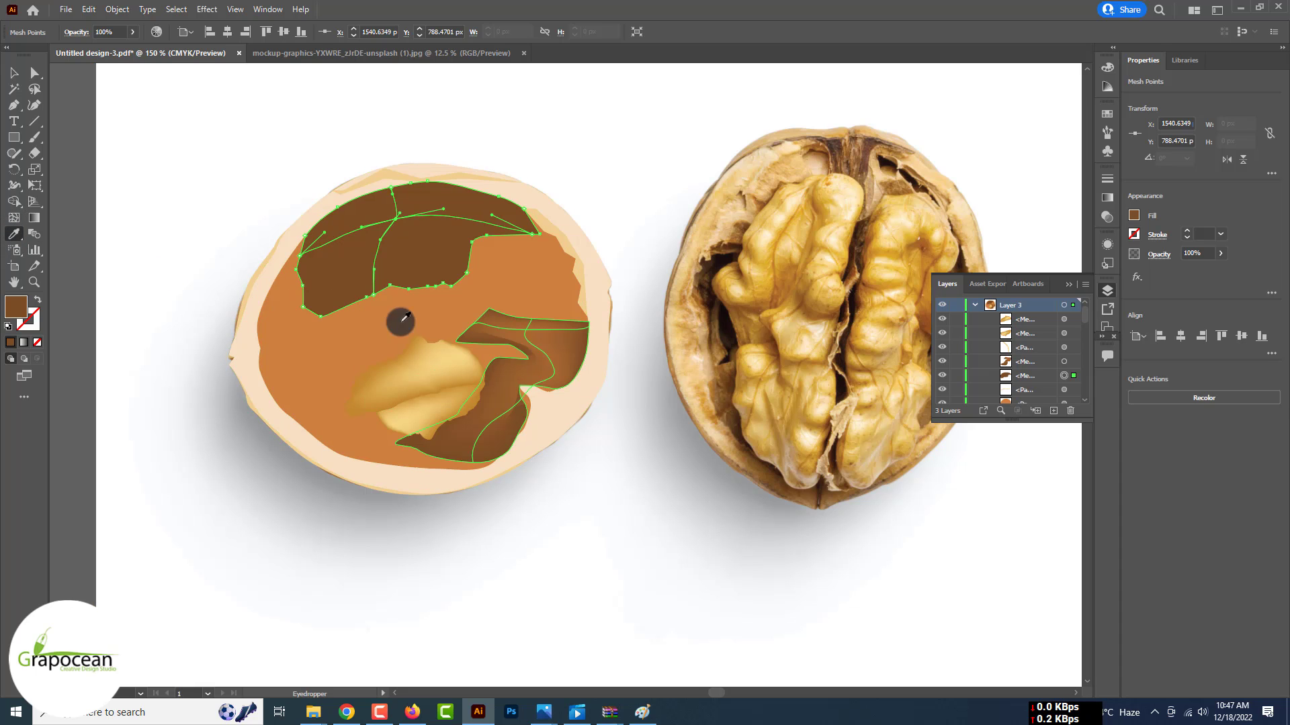
pyautogui.click(553, 357)
pyautogui.click(88, 84)
# Enlarge the upper kernel piece to about 206 by 124 px and reposition the kernel pieces to fill the cavity.
pyautogui.hotkey('ctrl', '-')
pyautogui.hotkey('ctrl', '-')
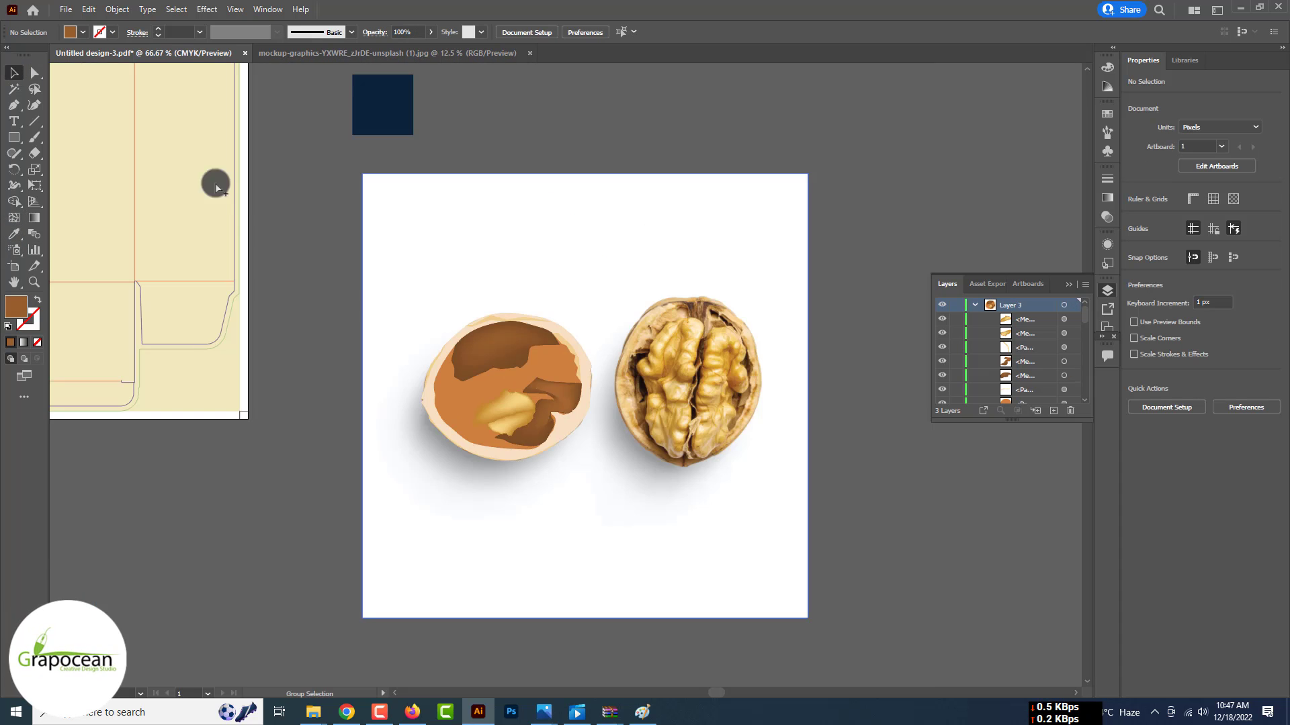
pyautogui.hotkey('ctrl', '=')
pyautogui.hotkey('ctrl', '=')
pyautogui.moveTo(480, 404); pyautogui.dragTo(592, 335)
pyautogui.click(578, 452)
pyautogui.click(491, 330)
pyautogui.moveTo(495, 327)
pyautogui.mouseDown()
pyautogui.moveTo(518, 323)
pyautogui.moveTo(493, 280)
pyautogui.moveTo(504, 334)
pyautogui.mouseUp()
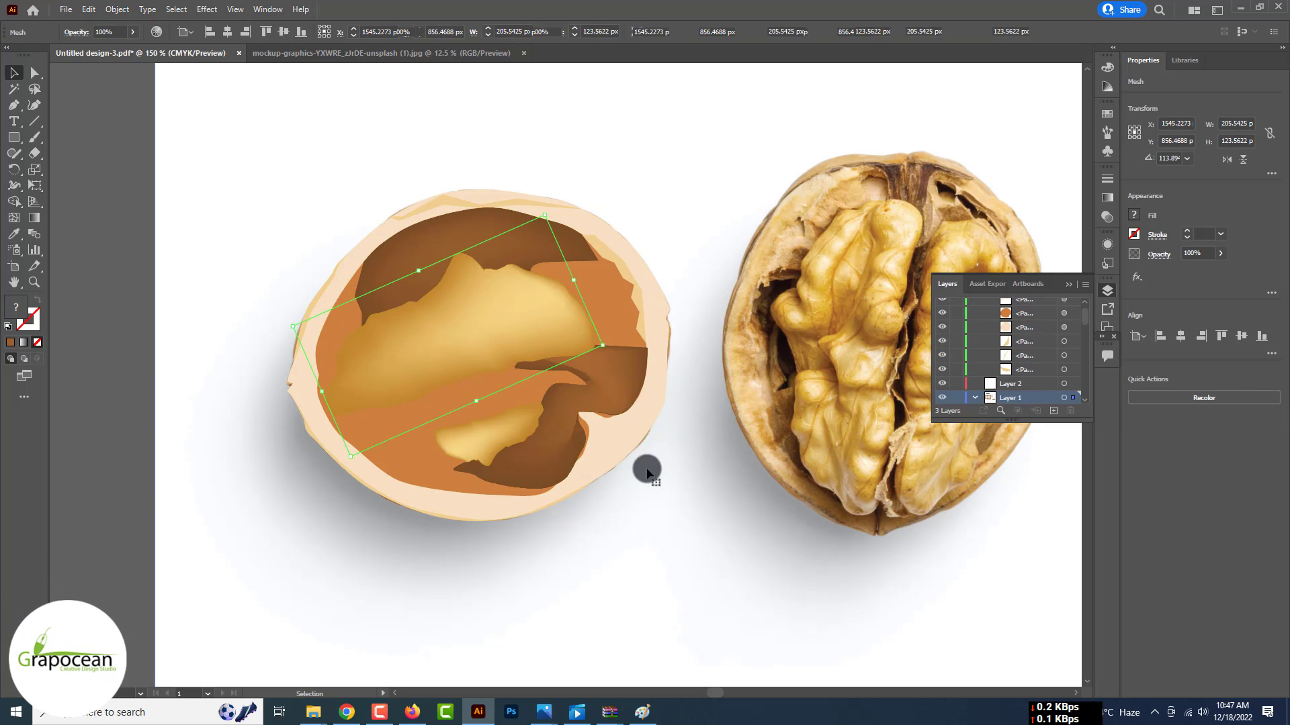
pyautogui.moveTo(511, 430)
pyautogui.mouseDown()
pyautogui.moveTo(628, 441)
pyautogui.moveTo(495, 411)
pyautogui.mouseUp()
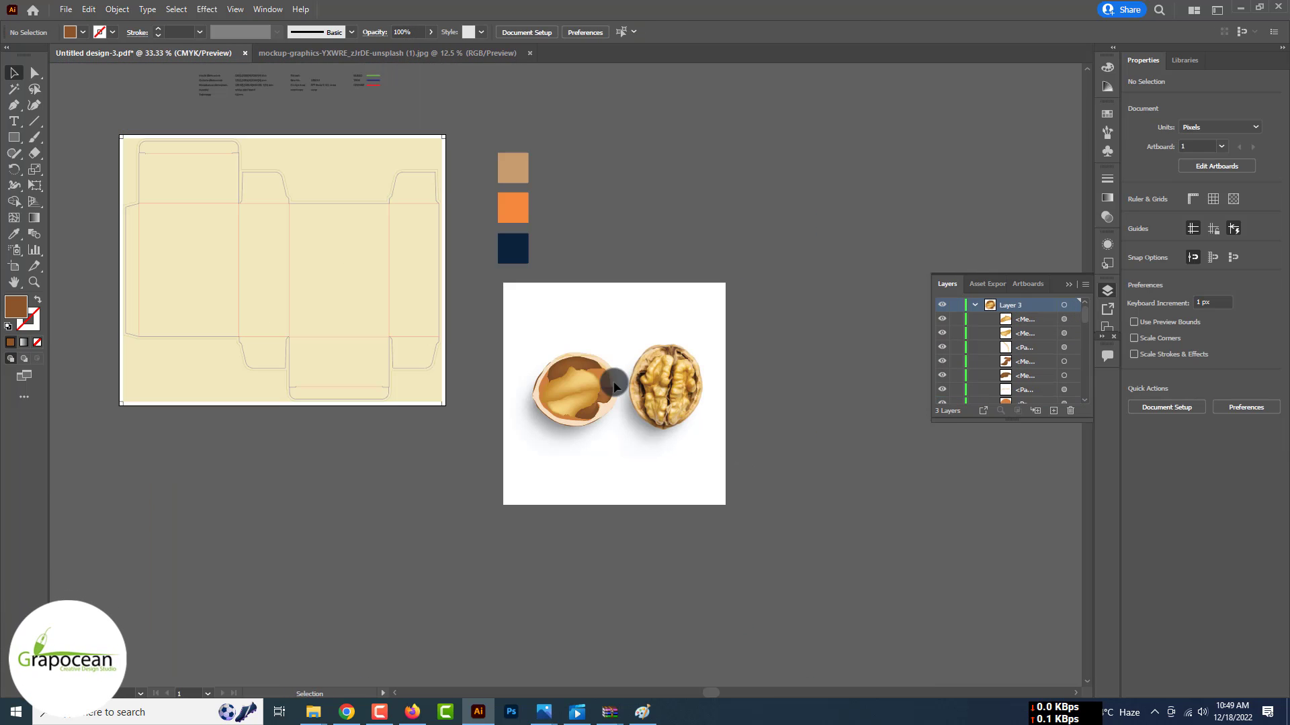
# Draw a curved back-shell shape about 250 by 162 px along the half shell's upper left rim with the Pen tool.
pyautogui.moveTo(538, 339); pyautogui.dragTo(737, 504)
pyautogui.hotkey('ctrl', 'z')
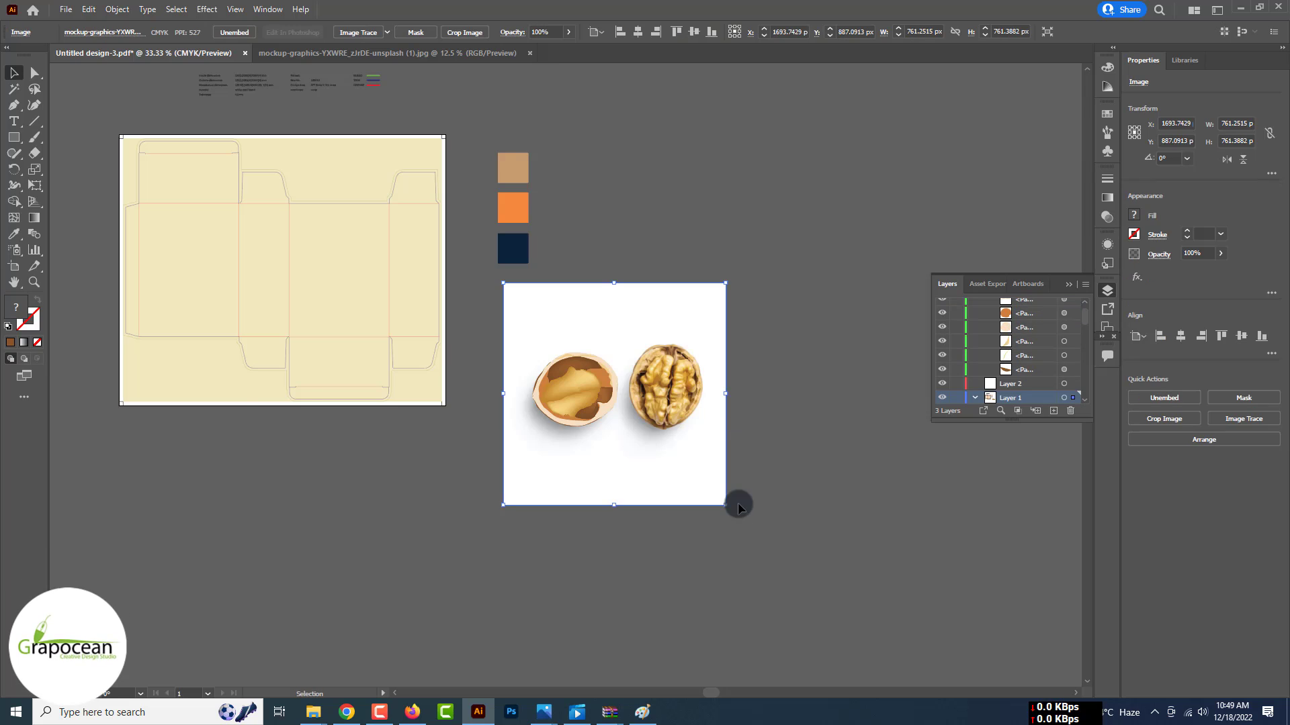
pyautogui.scroll(3, 669, 394)
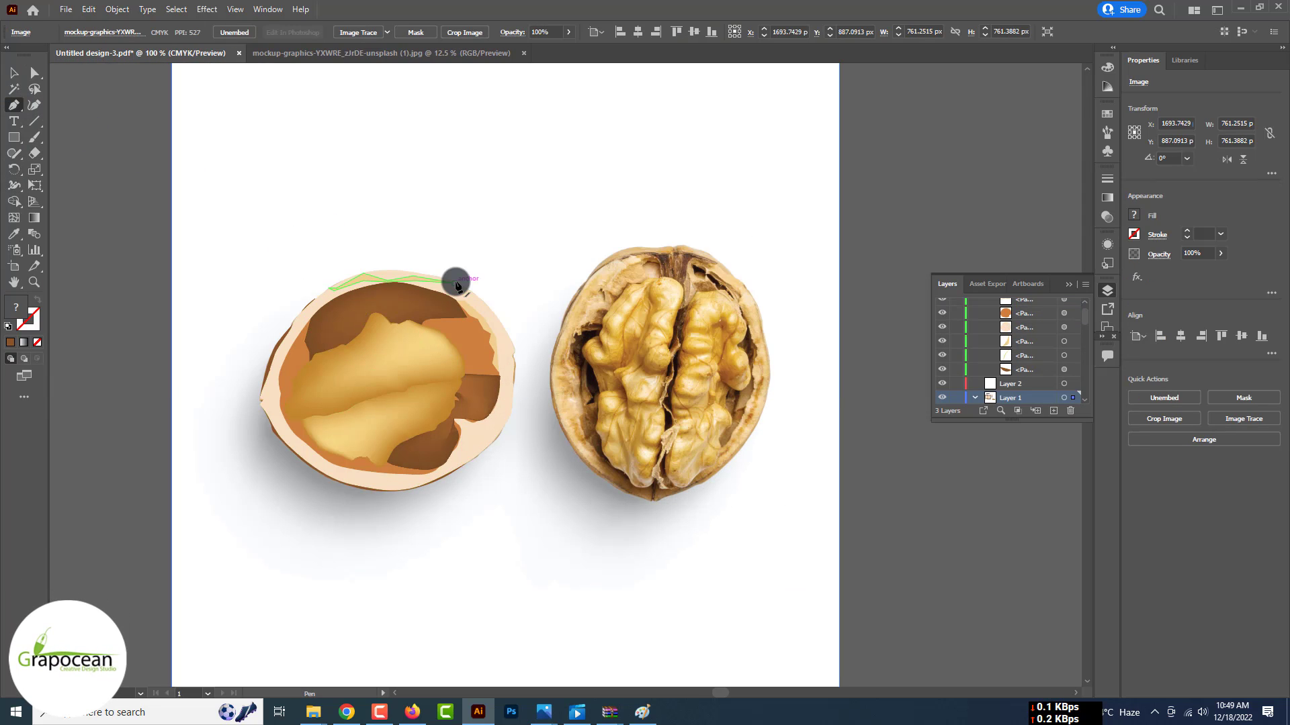
pyautogui.click(456, 285)
pyautogui.keyDown('ctrl'); pyautogui.click(466, 293); pyautogui.keyUp('ctrl')
pyautogui.click(480, 299)
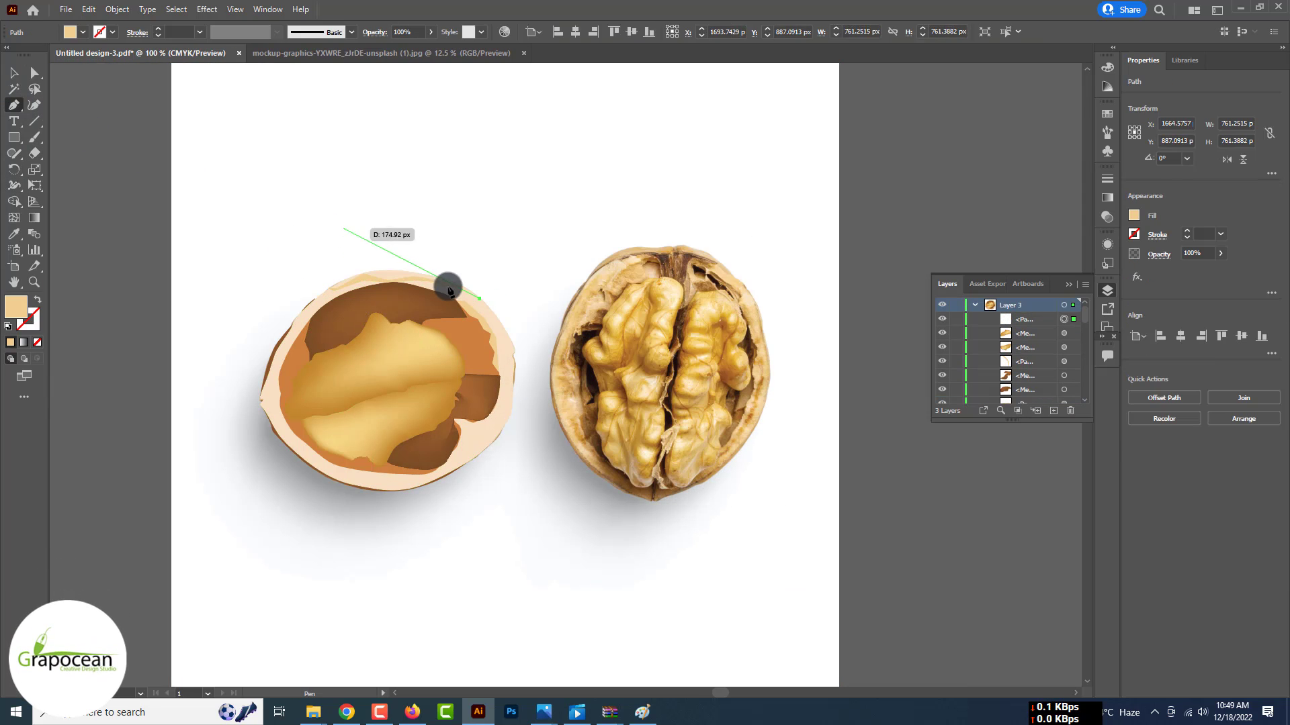
pyautogui.moveTo(352, 252); pyautogui.dragTo(259, 268)
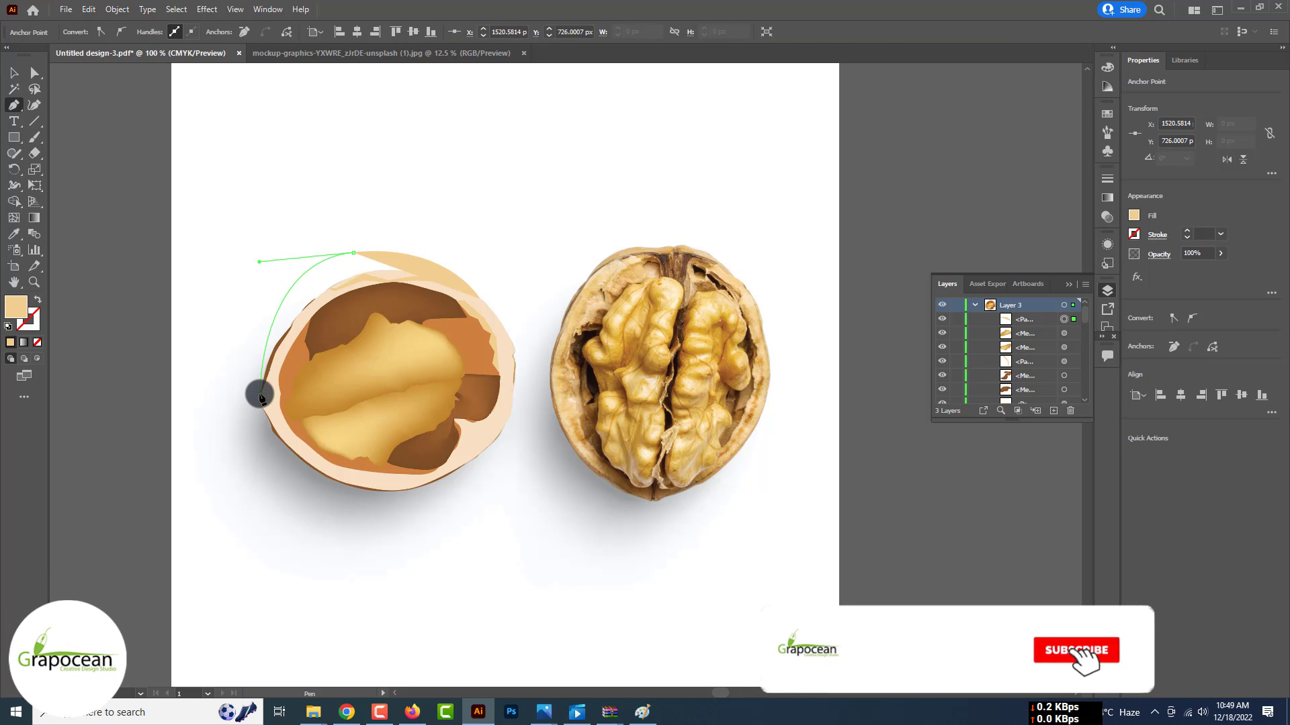
pyautogui.moveTo(260, 396); pyautogui.dragTo(261, 399)
pyautogui.click(20, 76)
# Send the new light tan shape backward behind the rim, shadow patches and kernel pieces of the half shell.
pyautogui.click(349, 311)
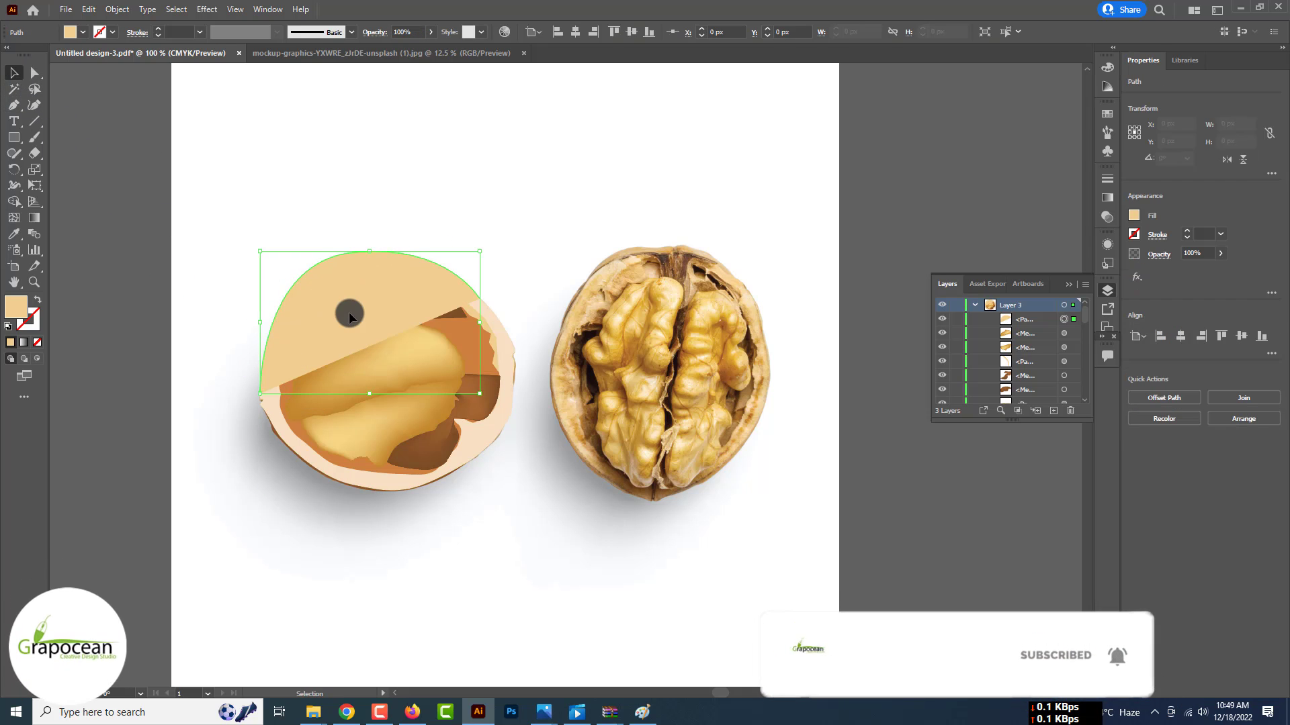
pyautogui.hotkey('ctrl', '[')
pyautogui.hotkey('ctrl', '[')
pyautogui.hotkey('ctrl', '[')
pyautogui.hotkey('ctrl', '[')
pyautogui.hotkey('ctrl', '[')
pyautogui.hotkey('ctrl', '[')
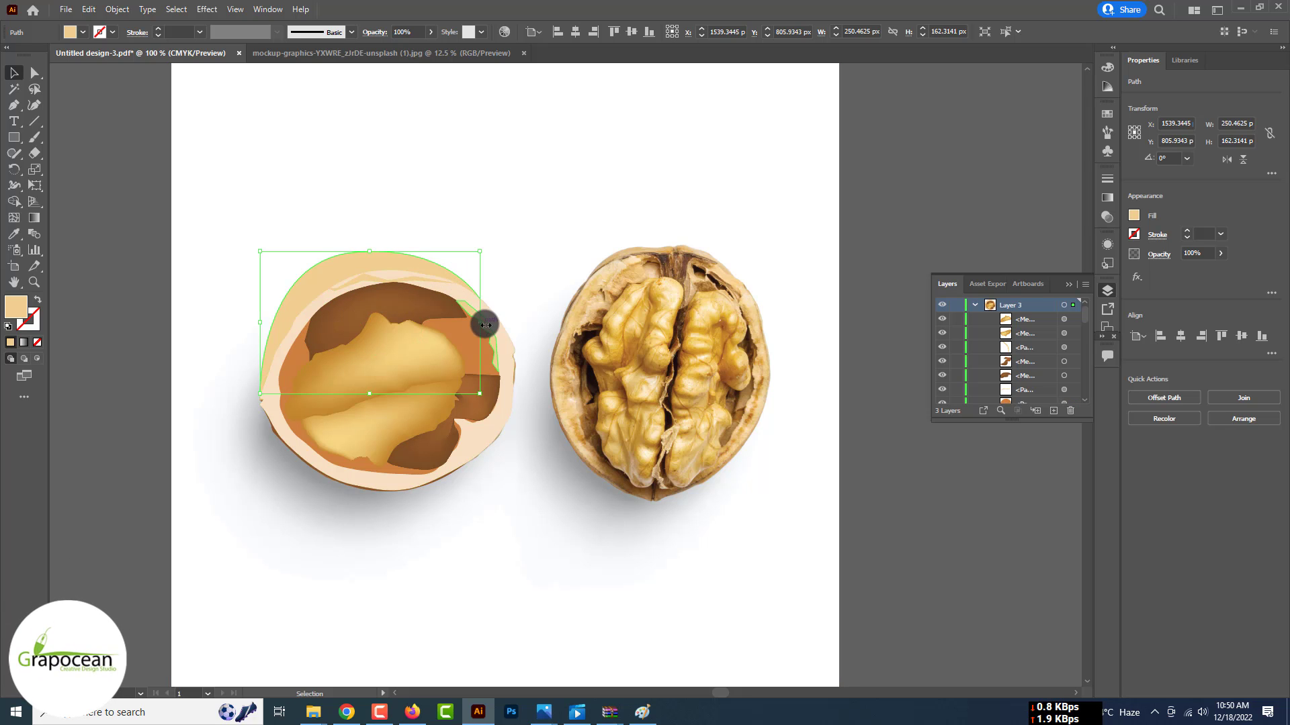
# Reshape the back-shell shape by extending its end to the shell's right side and lowering its top curve, about 285 by 155 px overall.
pyautogui.moveTo(486, 326); pyautogui.dragTo(507, 350)
pyautogui.moveTo(505, 299); pyautogui.dragTo(511, 340)
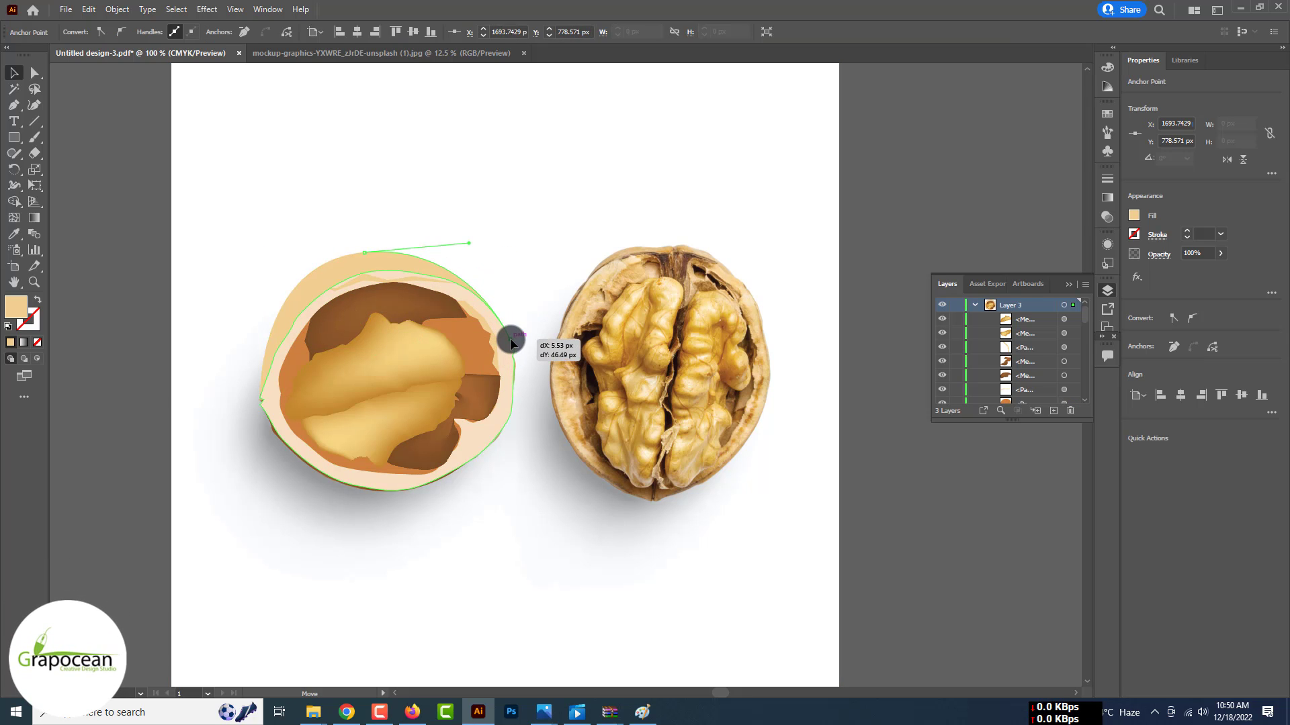
pyautogui.moveTo(493, 246); pyautogui.dragTo(495, 242)
pyautogui.moveTo(365, 253); pyautogui.dragTo(374, 260)
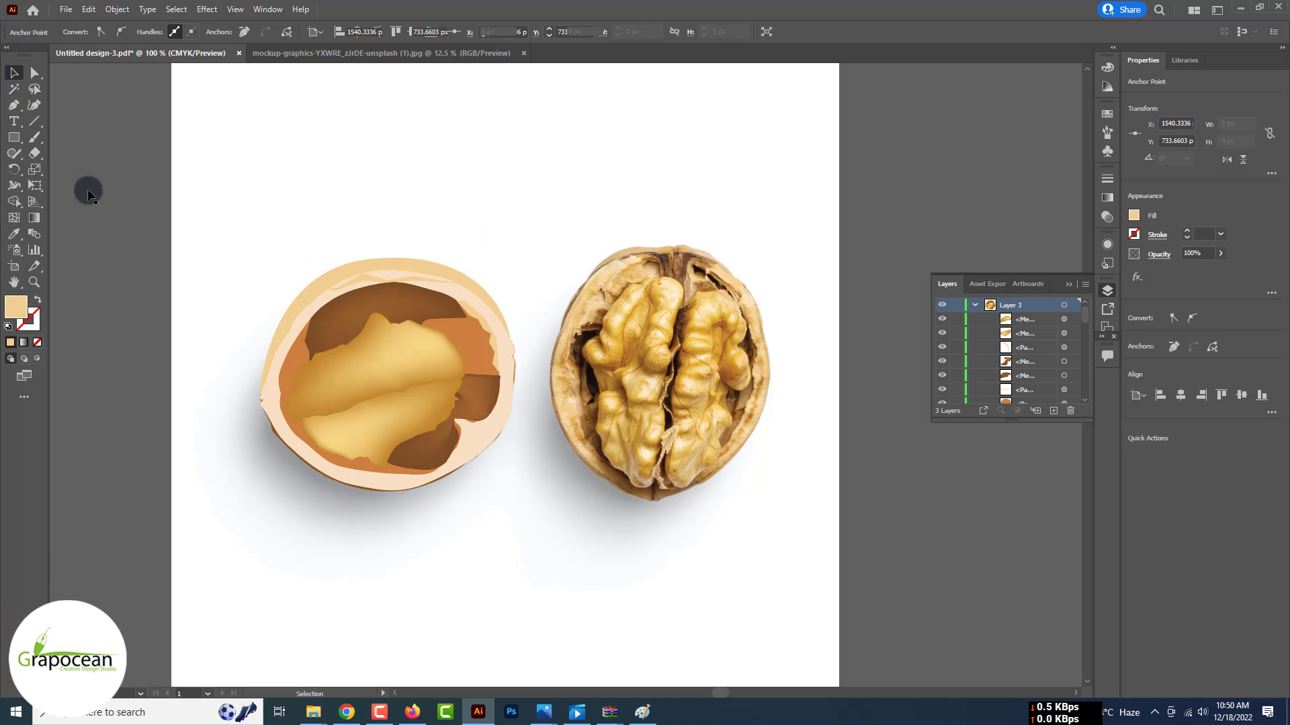
# Color the back-shell shape with the dark brown sampled from the upper shadow patch, and deselect it.
pyautogui.click(369, 265)
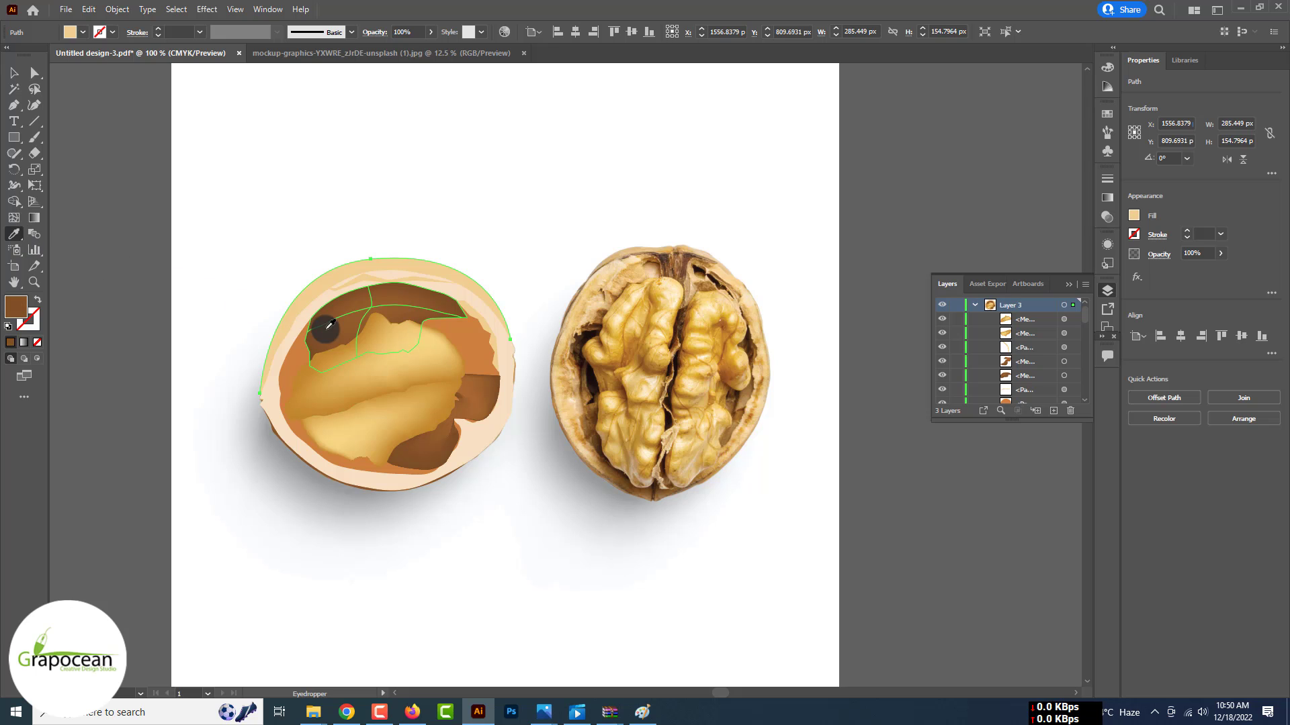
pyautogui.click(14, 74)
pyautogui.click(109, 196)
# Place the complete half-walnut illustration on the lower middle of the box's right-hand wide panel and deselect it.
pyautogui.scroll(-2, 346, 347)
pyautogui.moveTo(310, 257); pyautogui.dragTo(657, 406)
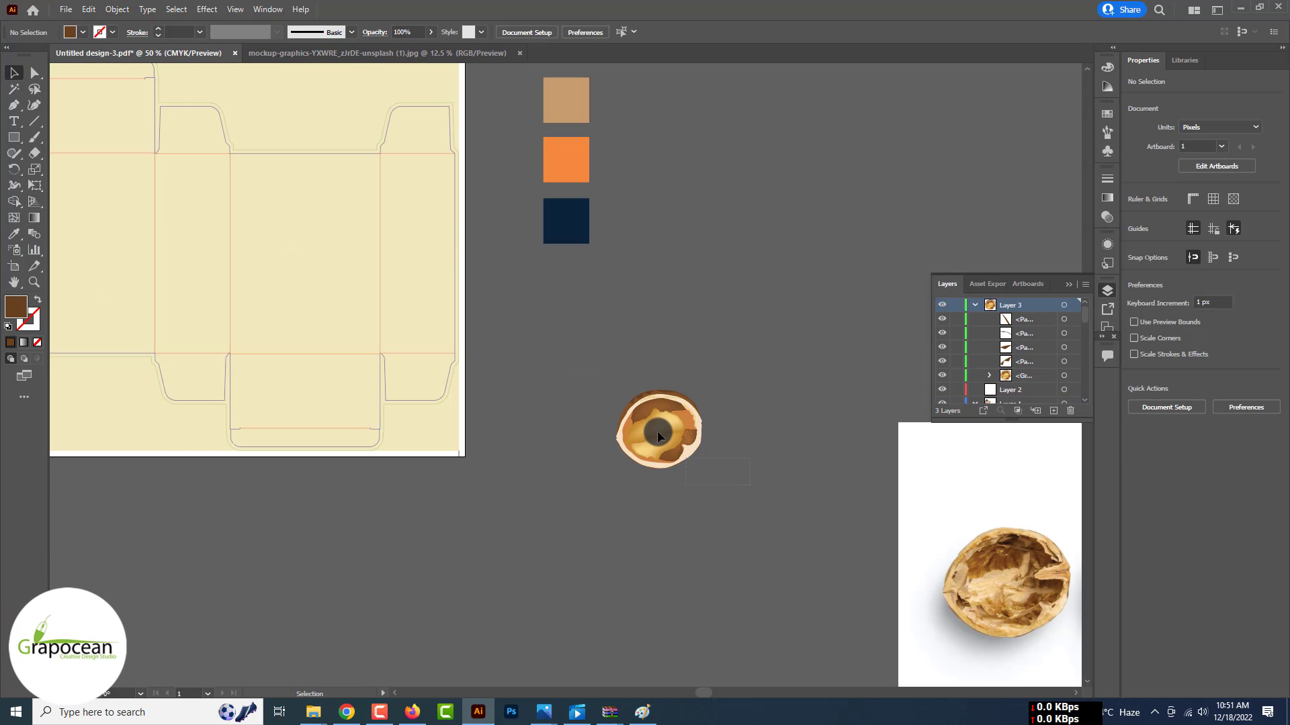
pyautogui.click(668, 426)
pyautogui.moveTo(669, 424); pyautogui.dragTo(315, 289)
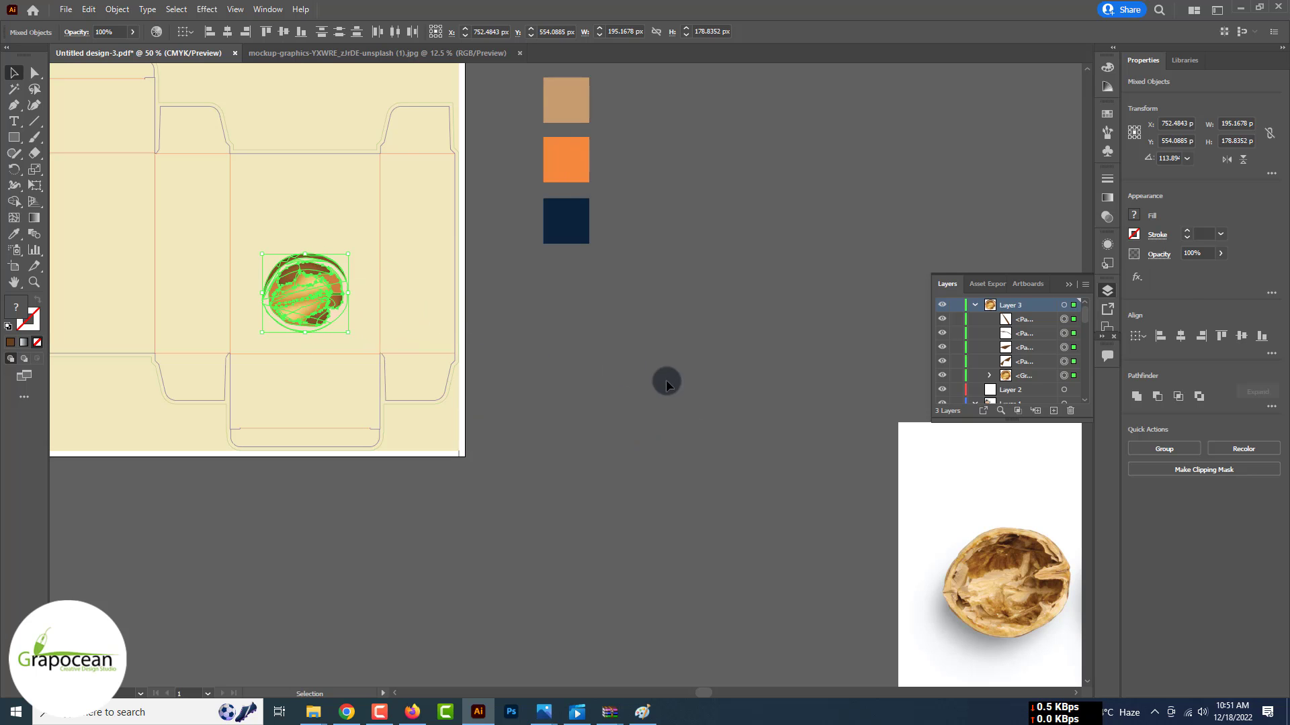
pyautogui.click(665, 377)
# Pick up the navy swatch's fill and draw a rectangle about 1081 by 174 px across the lower part of the box panels.
pyautogui.hotkey('ctrl', '-')
pyautogui.hotkey('ctrl', '-')
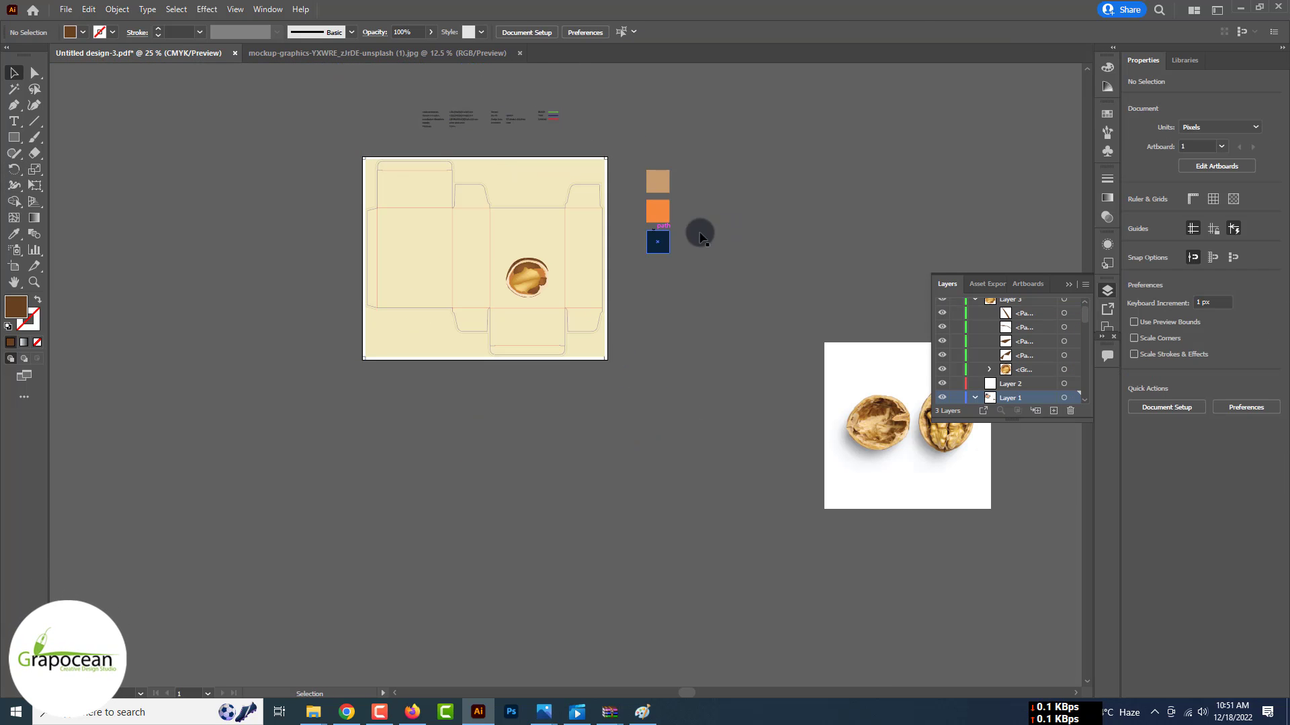
pyautogui.rightClick(662, 241)
pyautogui.click(700, 348)
pyautogui.click(745, 291)
pyautogui.click(651, 242)
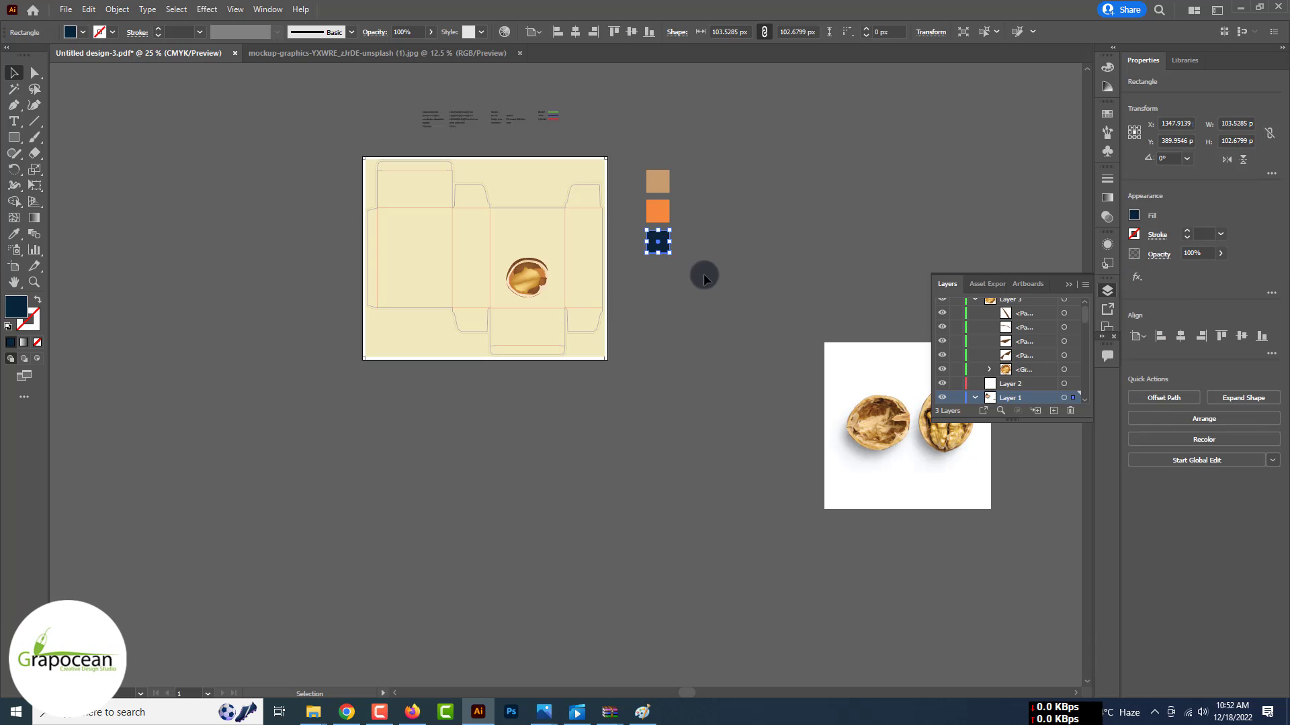
pyautogui.click(703, 273)
pyautogui.hotkey('ctrl', '+')
pyautogui.hotkey('ctrl', '+')
pyautogui.click(15, 136)
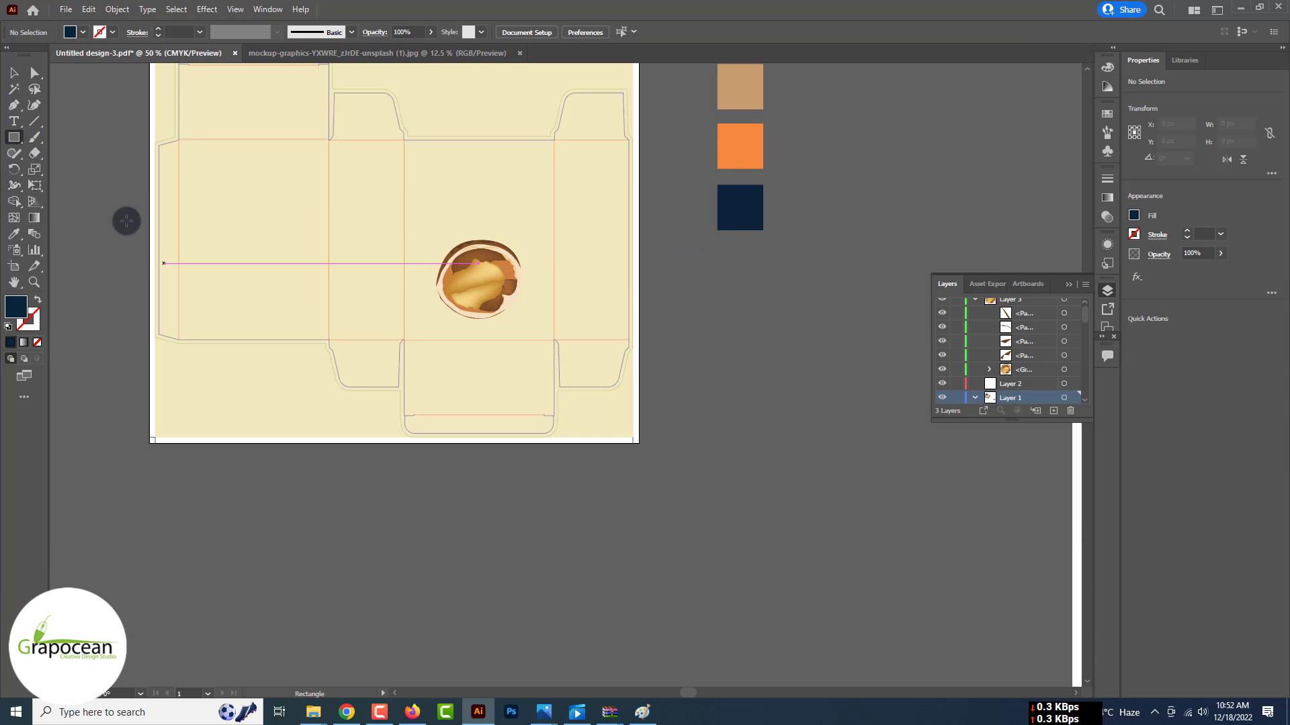
pyautogui.moveTo(159, 259); pyautogui.dragTo(634, 335)
# Extend the navy band's left edge to the edge of the cream background, making the band about 1089 px wide.
pyautogui.hotkey('ctrl', '1')
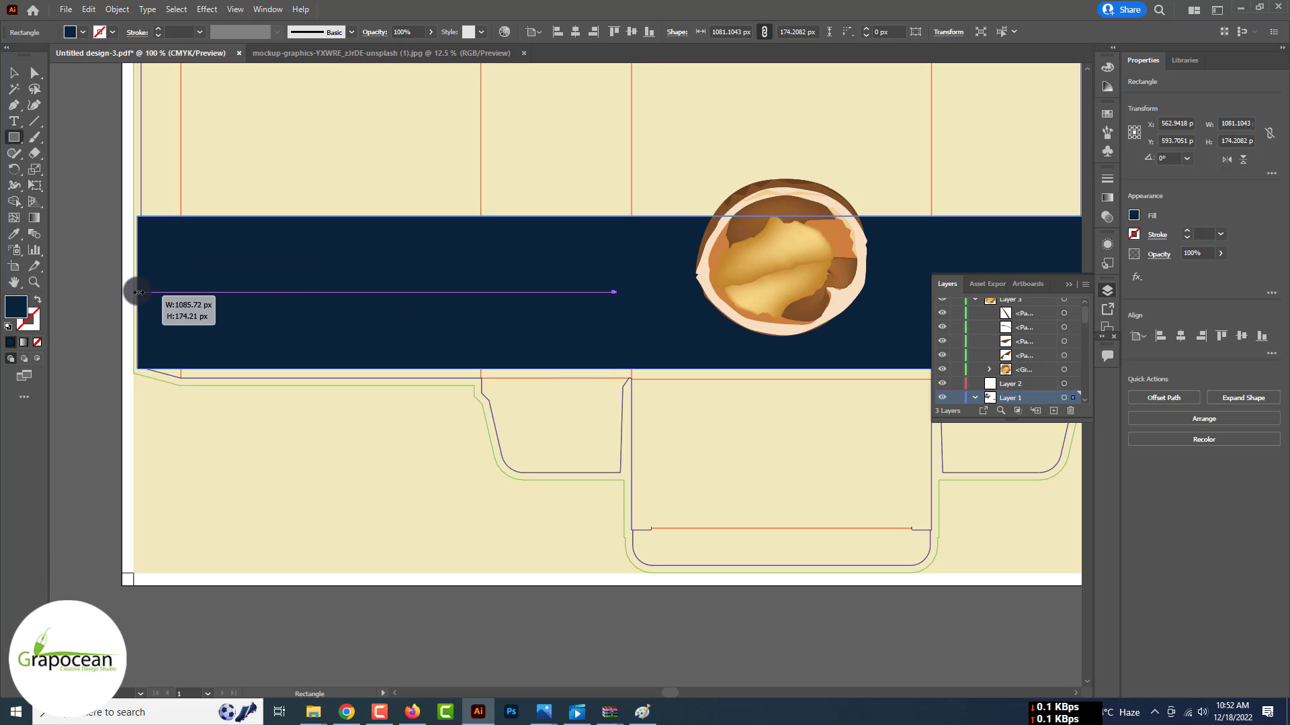
pyautogui.moveTo(138, 292); pyautogui.dragTo(133, 291)
pyautogui.click(14, 73)
pyautogui.moveTo(259, 195); pyautogui.dragTo(283, 223)
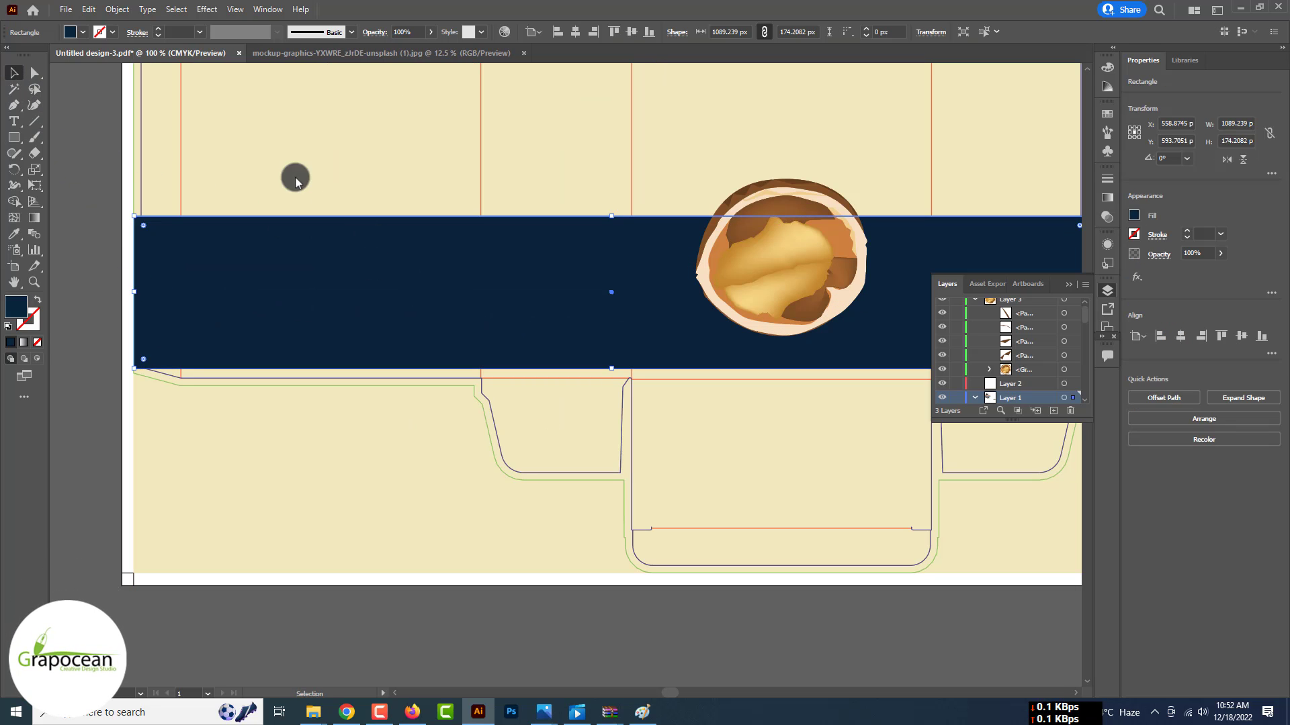
# Give the navy band a white (ffffff) stroke with a weight of 23 pt and deselect it.
pyautogui.click(37, 319)
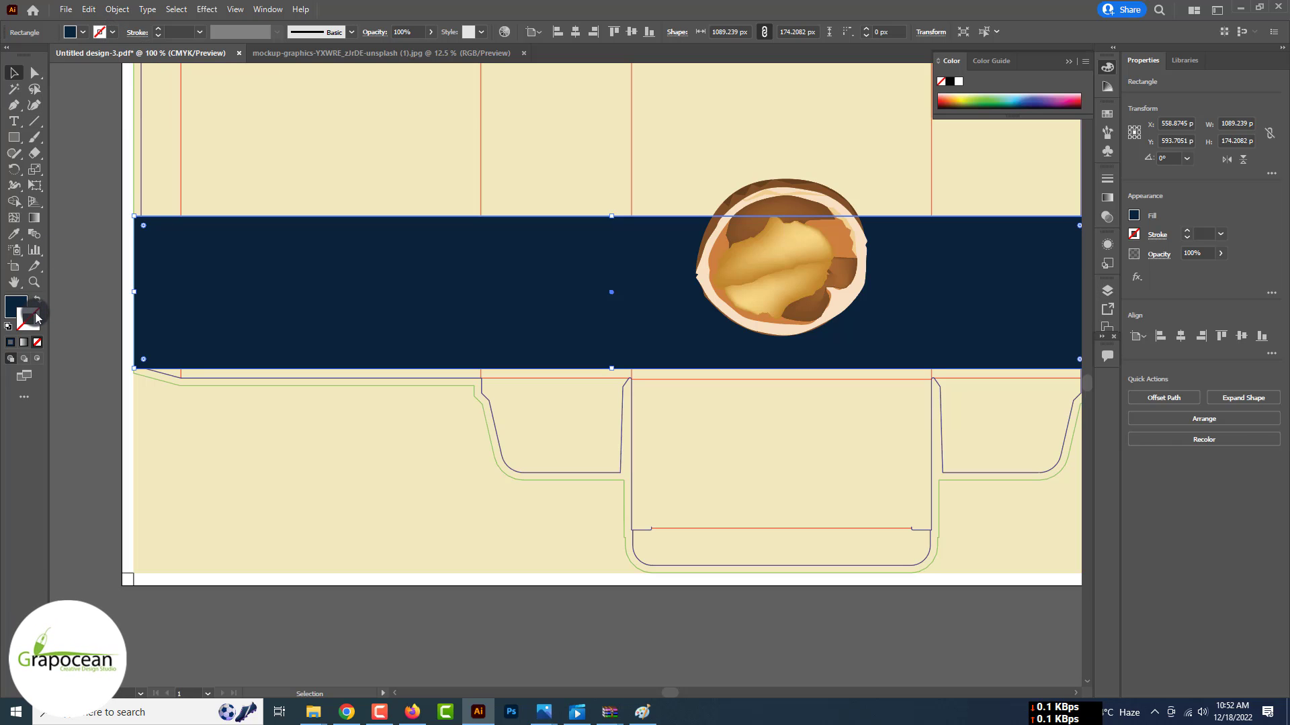
pyautogui.doubleClick(37, 319)
pyautogui.click(979, 570)
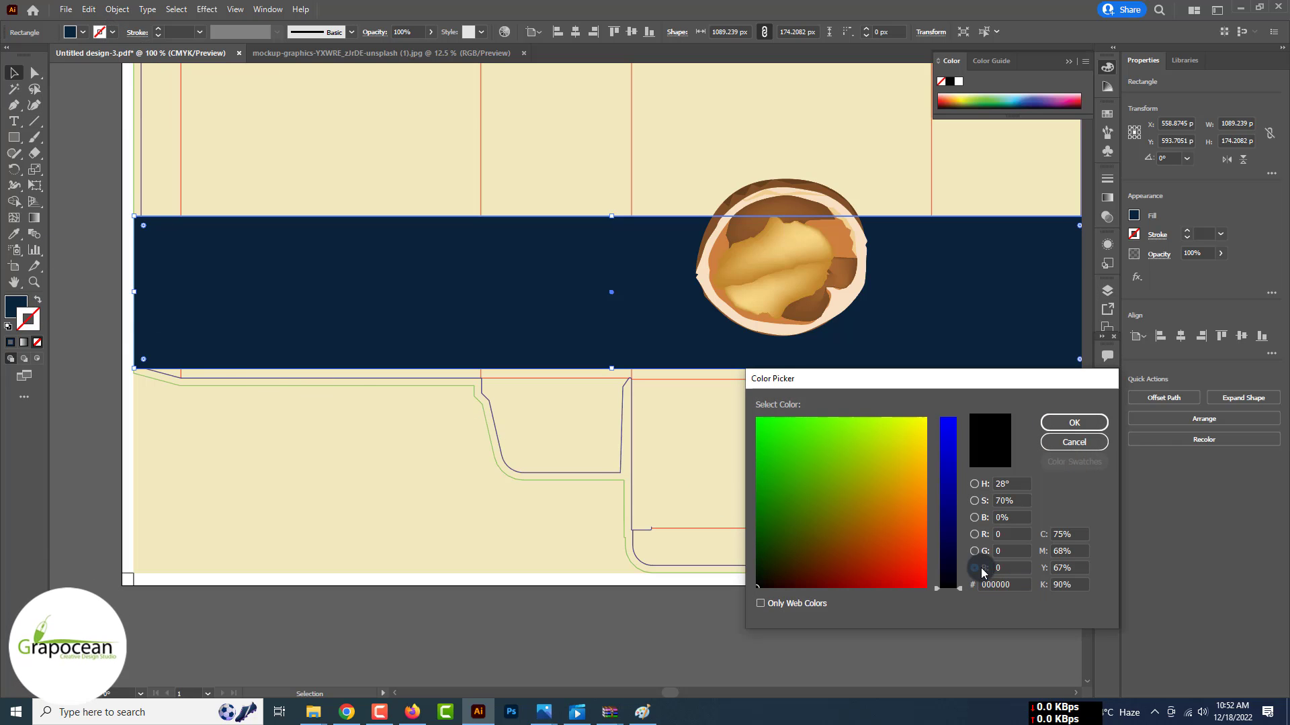
pyautogui.click(976, 483)
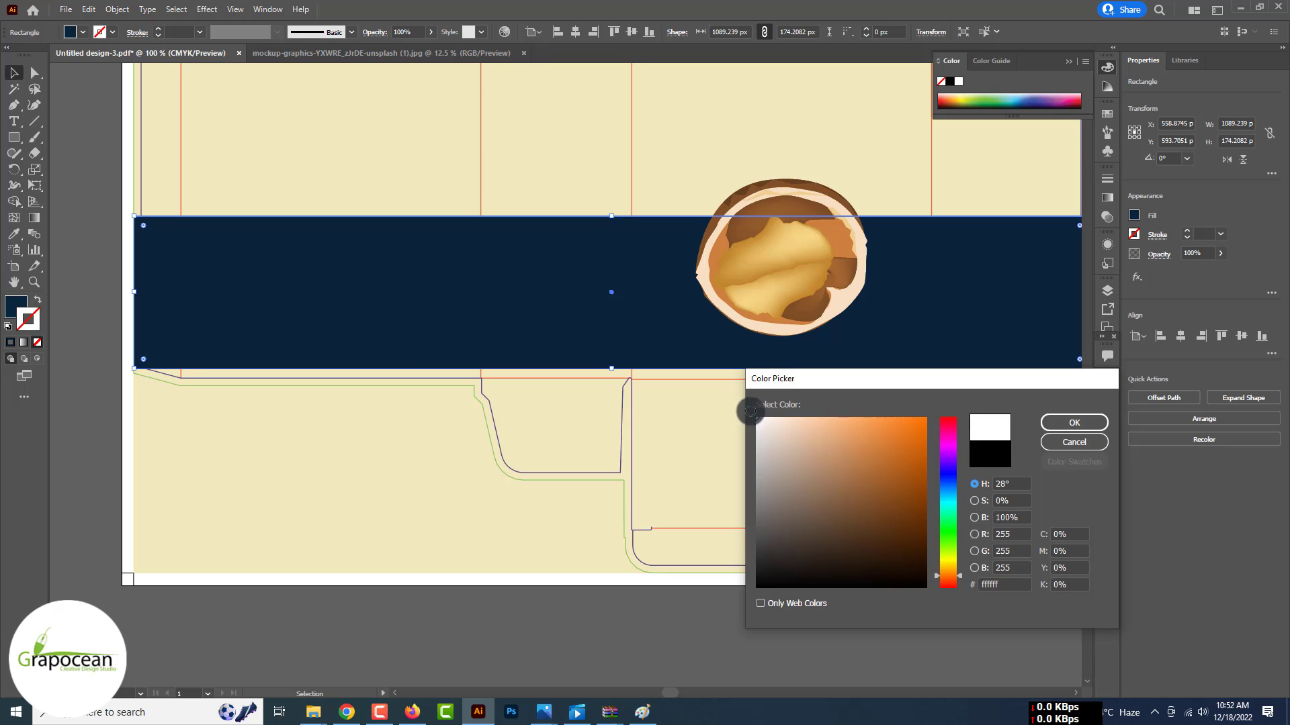
pyautogui.click(1074, 422)
pyautogui.scroll(20, 159, 31)
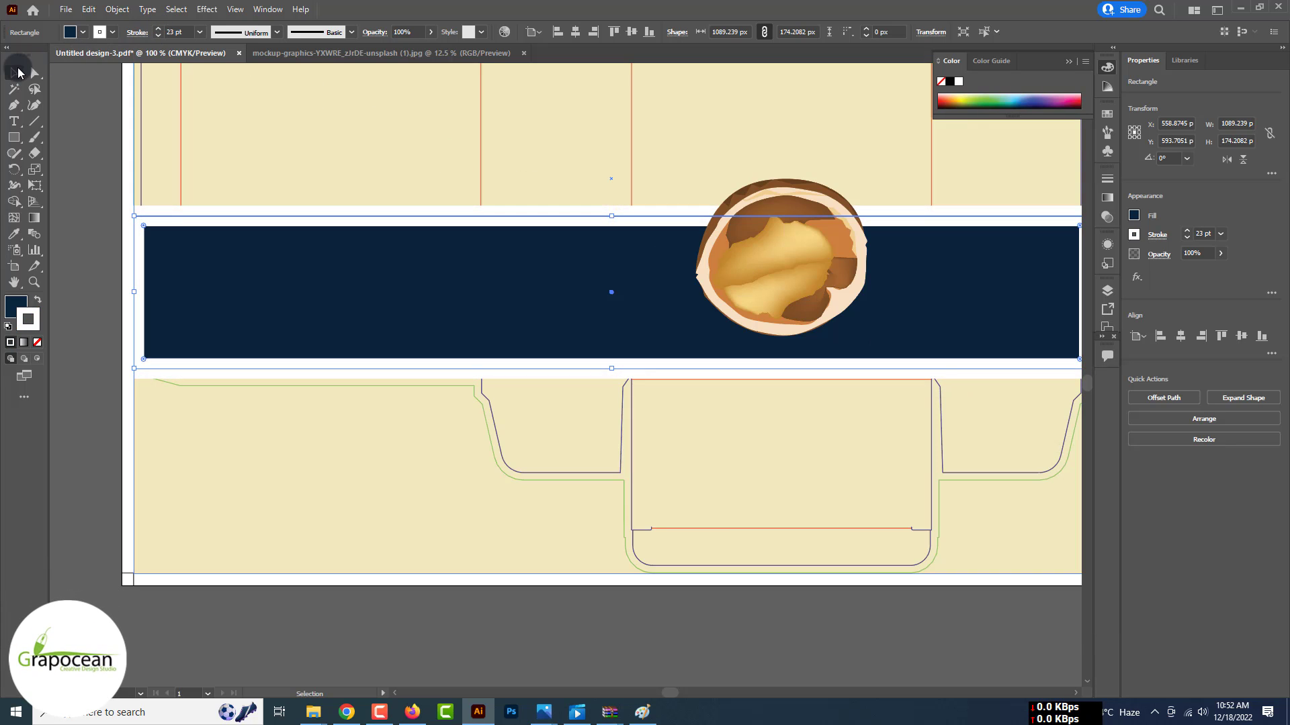
pyautogui.click(77, 107)
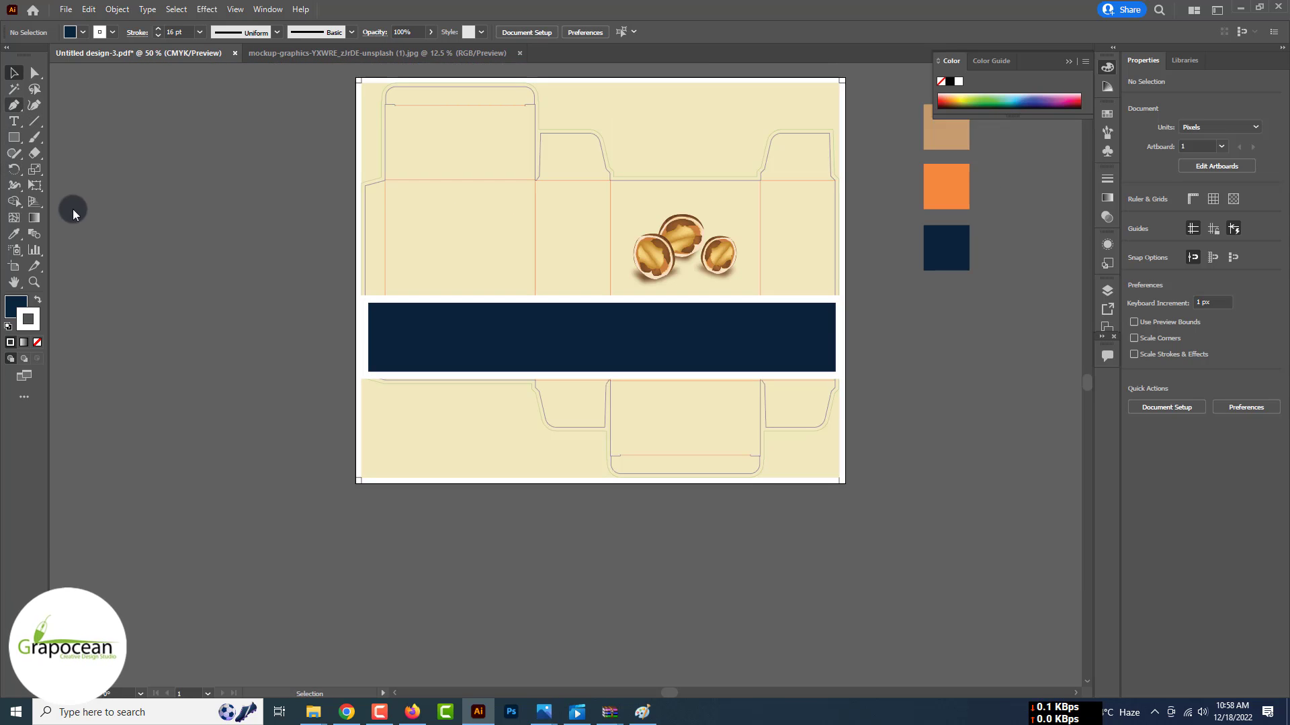
# Draw a rectangle about 323 by 518 px beside the artboard and color it with the orange swatch, without a stroke.
pyautogui.click(13, 138)
pyautogui.moveTo(135, 128)
pyautogui.mouseDown()
pyautogui.moveTo(345, 338)
pyautogui.moveTo(258, 395)
pyautogui.moveTo(276, 352)
pyautogui.mouseUp()
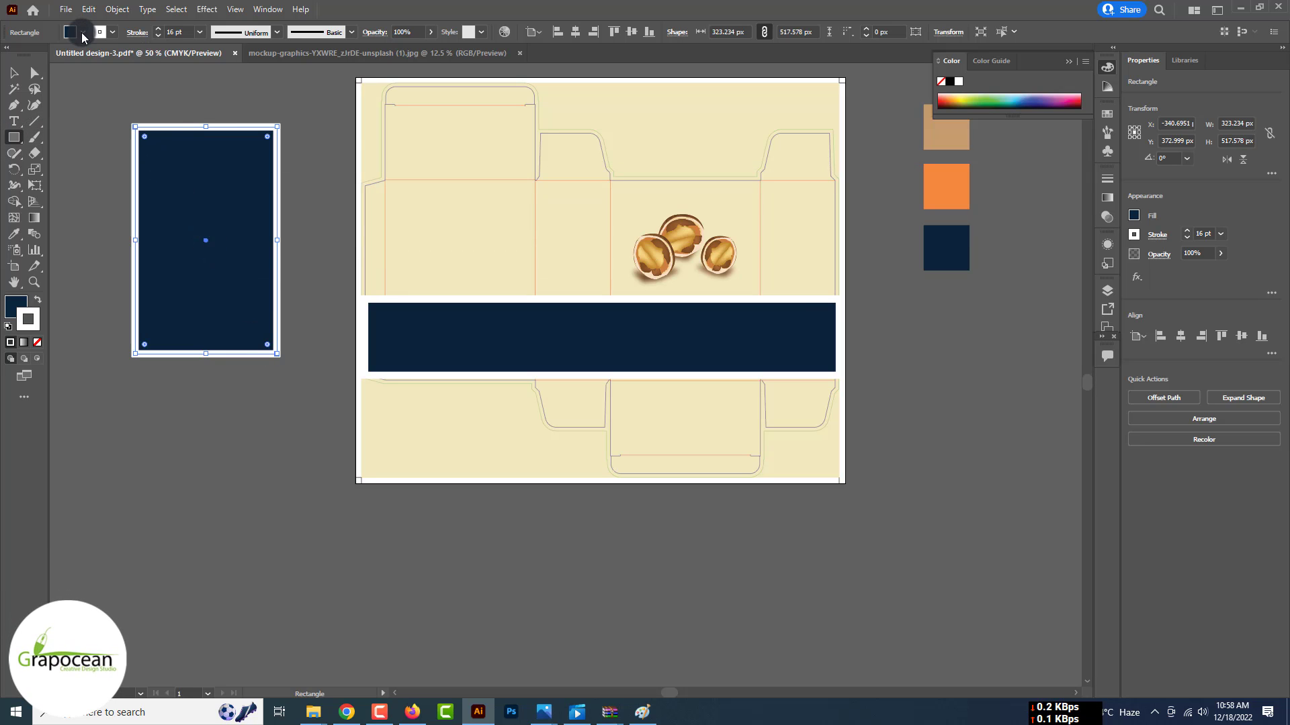
pyautogui.click(15, 234)
pyautogui.click(946, 186)
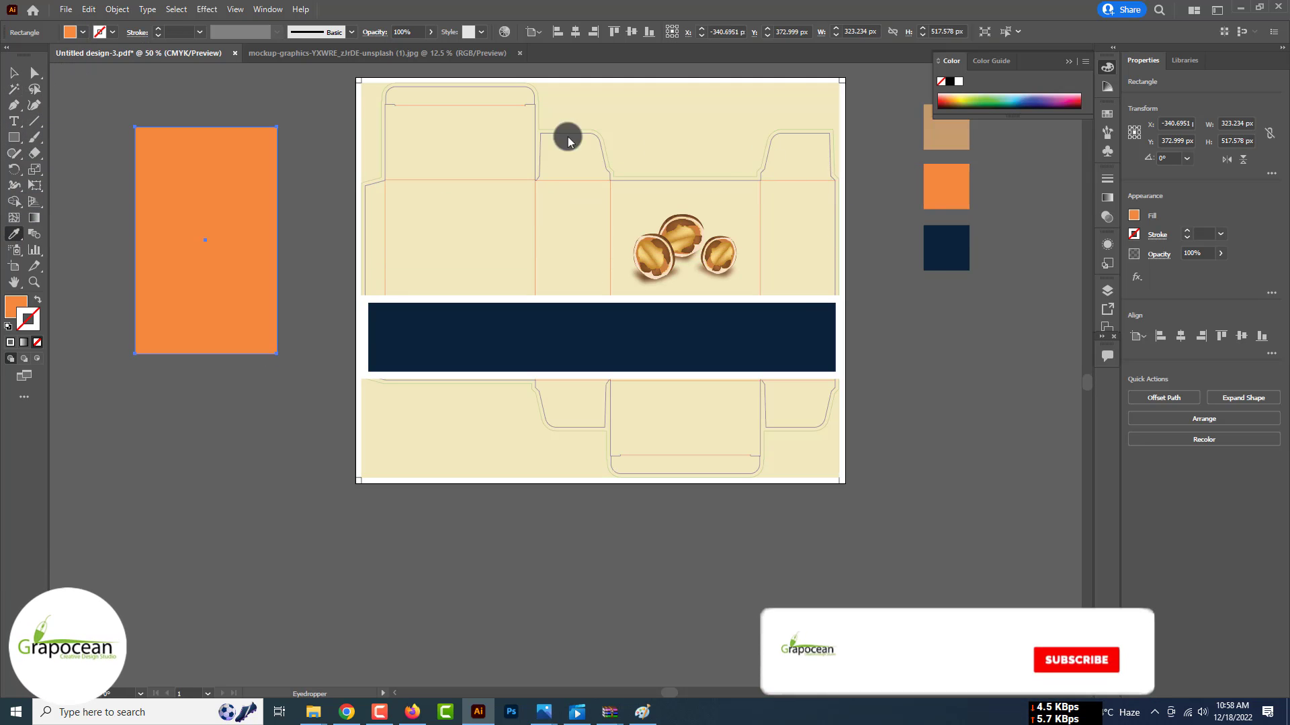
# Move the orange rectangle slightly down and shorten it from its upper edge.
pyautogui.click(14, 73)
pyautogui.click(118, 90)
pyautogui.moveTo(212, 188); pyautogui.dragTo(227, 260)
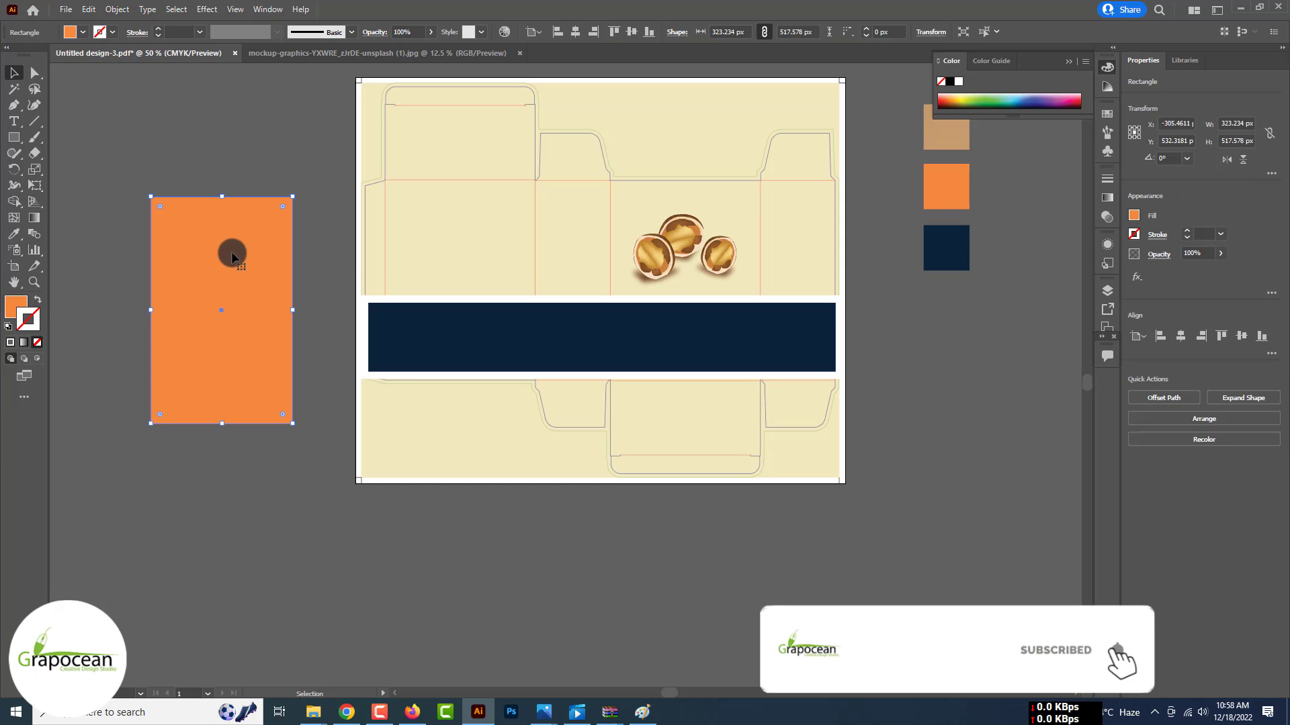
pyautogui.moveTo(221, 196); pyautogui.dragTo(224, 258)
# Draw an orange ellipse above the rectangle, center it over the rectangle and narrow it to about 253 by 177 px.
pyautogui.moveTo(13, 137); pyautogui.dragTo(72, 167)
pyautogui.moveTo(149, 158); pyautogui.dragTo(298, 235)
pyautogui.click(14, 73)
pyautogui.click(74, 80)
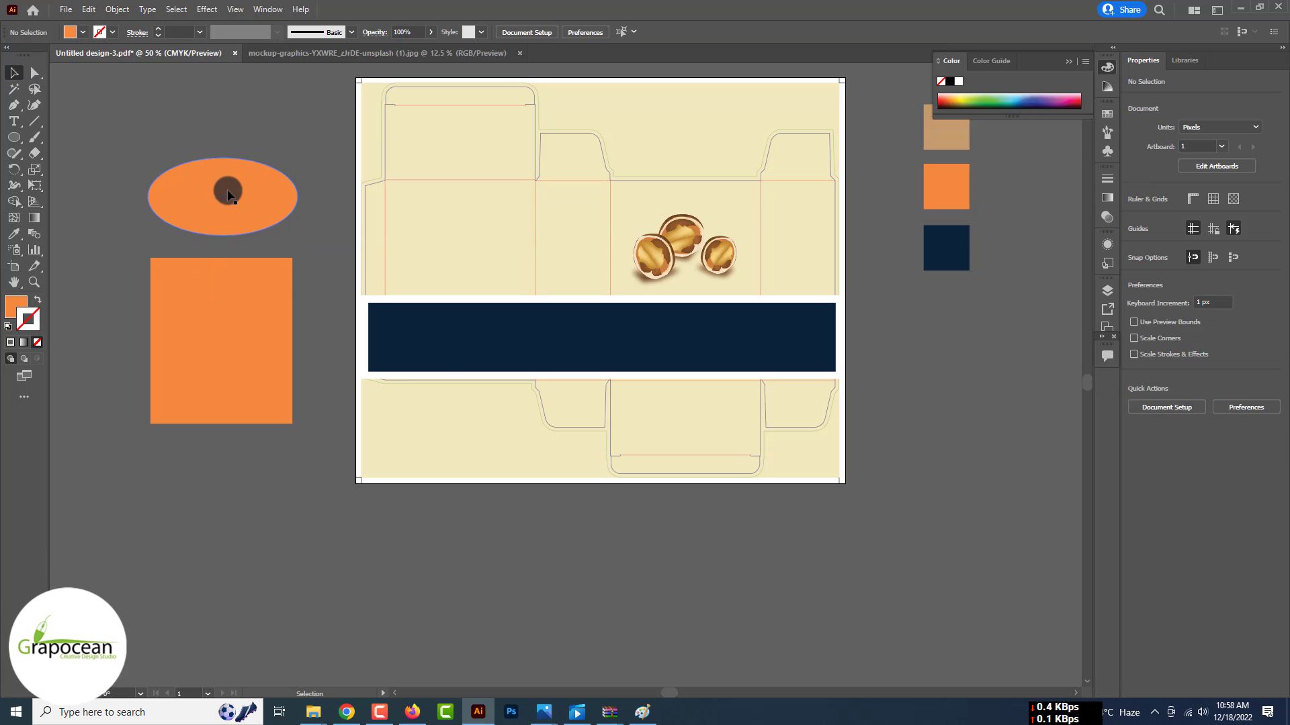
pyautogui.moveTo(227, 193)
pyautogui.mouseDown()
pyautogui.moveTo(233, 263)
pyautogui.moveTo(218, 183)
pyautogui.moveTo(259, 193)
pyautogui.moveTo(208, 264)
pyautogui.moveTo(217, 272)
pyautogui.moveTo(216, 177)
pyautogui.mouseUp()
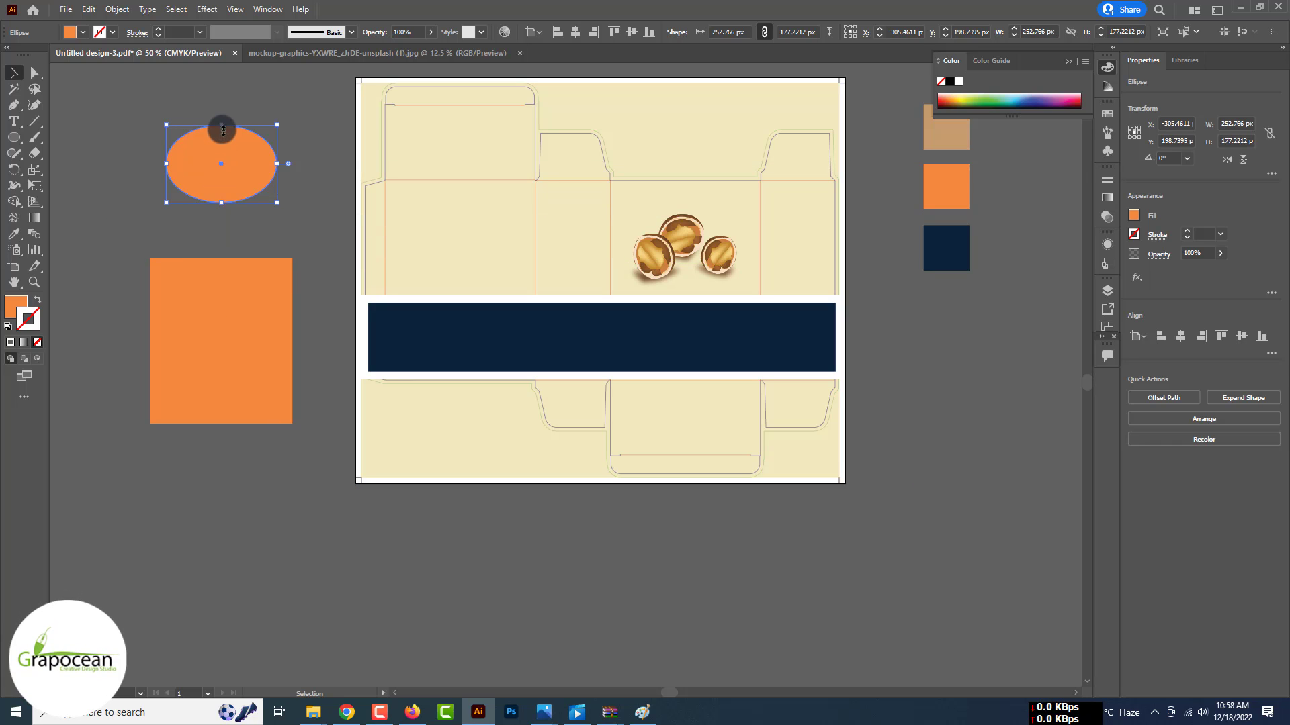
# Heighten the ellipse to about 218 px, set it over the rectangle's upper edge and place a copy over the lower edge.
pyautogui.moveTo(224, 114); pyautogui.dragTo(227, 371)
pyautogui.click(258, 170)
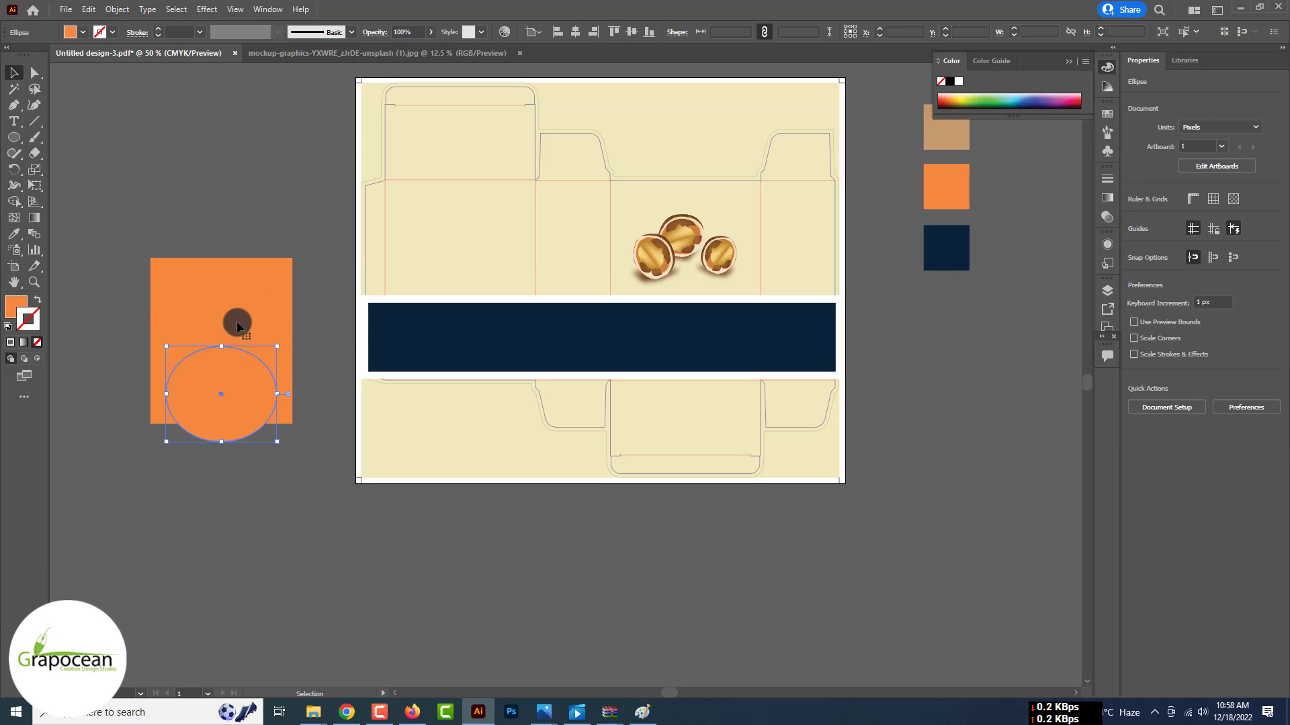
pyautogui.hotkey('ctrl', 'z')
pyautogui.moveTo(236, 255); pyautogui.dragTo(232, 396)
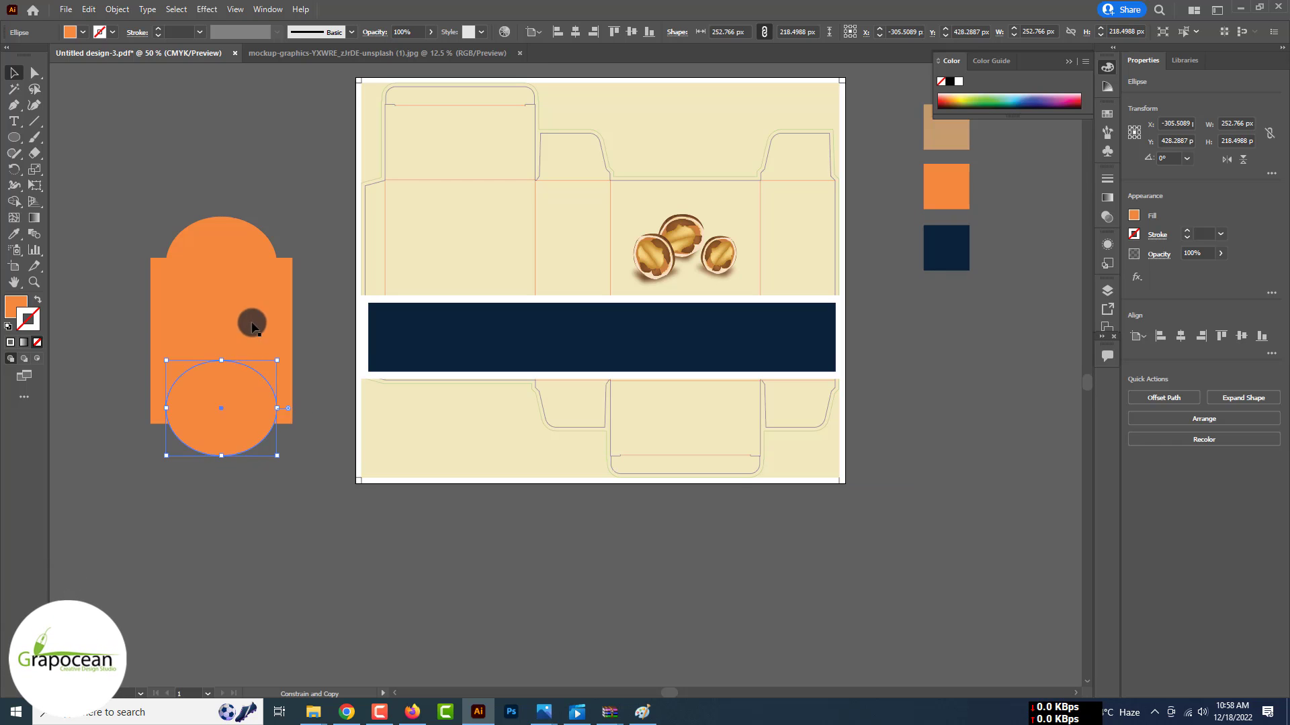
pyautogui.click(287, 201)
# Merge the rectangle and both ellipses into a single label shape with the Shape Builder tool, and deselect it.
pyautogui.scroll(-1, 286, 201)
pyautogui.hotkey('ctrl', 'a')
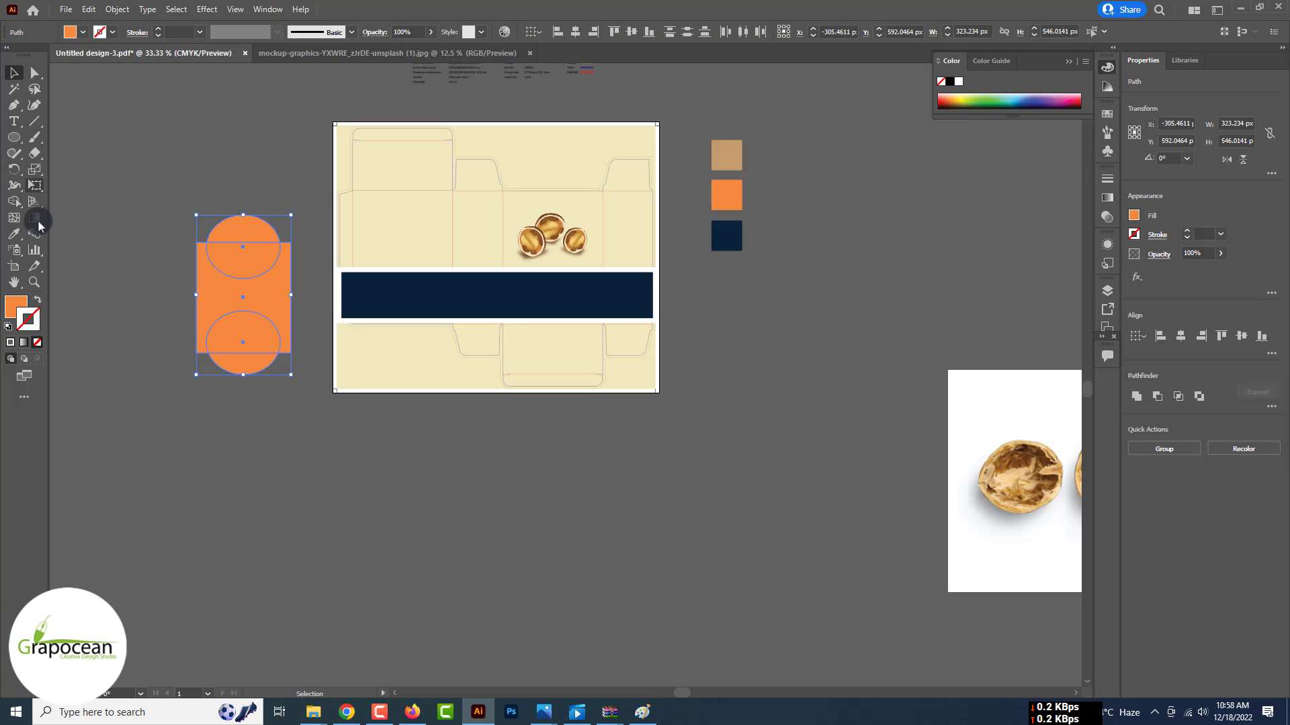
pyautogui.click(14, 201)
pyautogui.moveTo(247, 361); pyautogui.dragTo(247, 363)
pyautogui.click(14, 72)
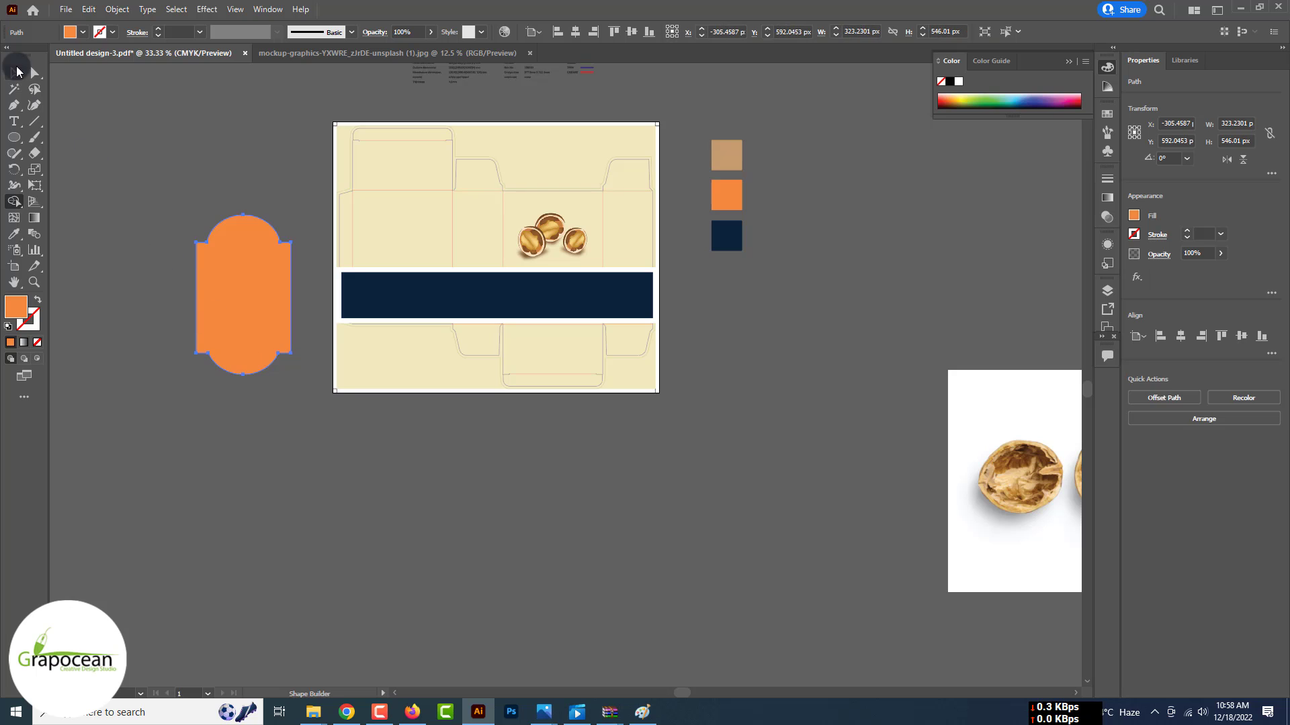
pyautogui.click(77, 101)
# Offset the orange label shape's path inward by 30 px with miter joins to create an inner outline about 263 by 486 px.
pyautogui.click(240, 271)
pyautogui.click(120, 8)
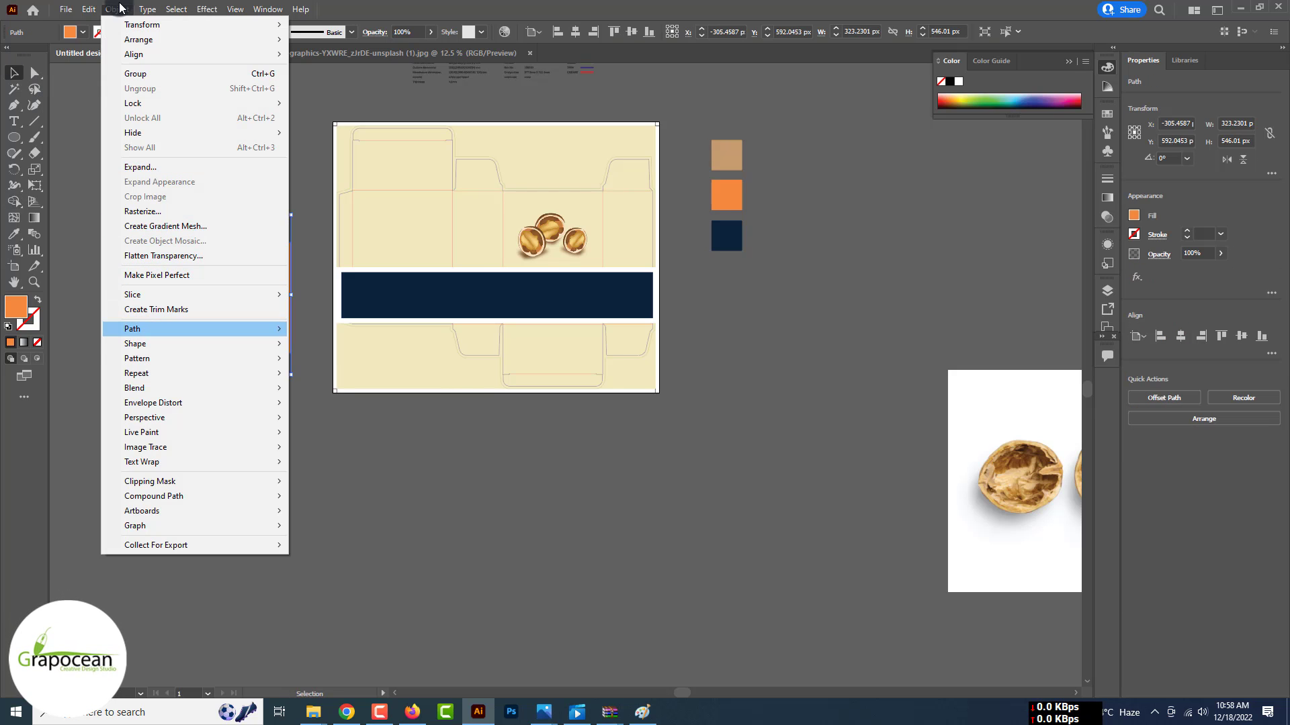
pyautogui.moveTo(202, 329)
pyautogui.click(371, 380)
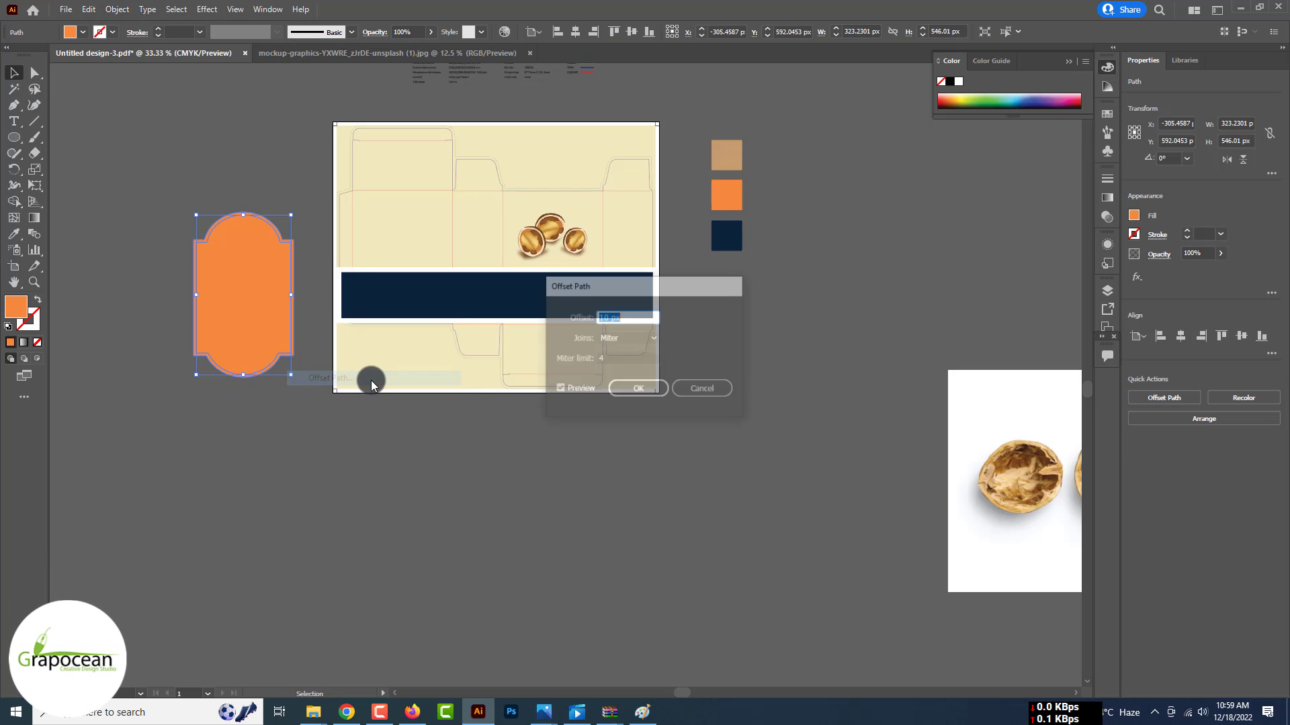
pyautogui.write('1')
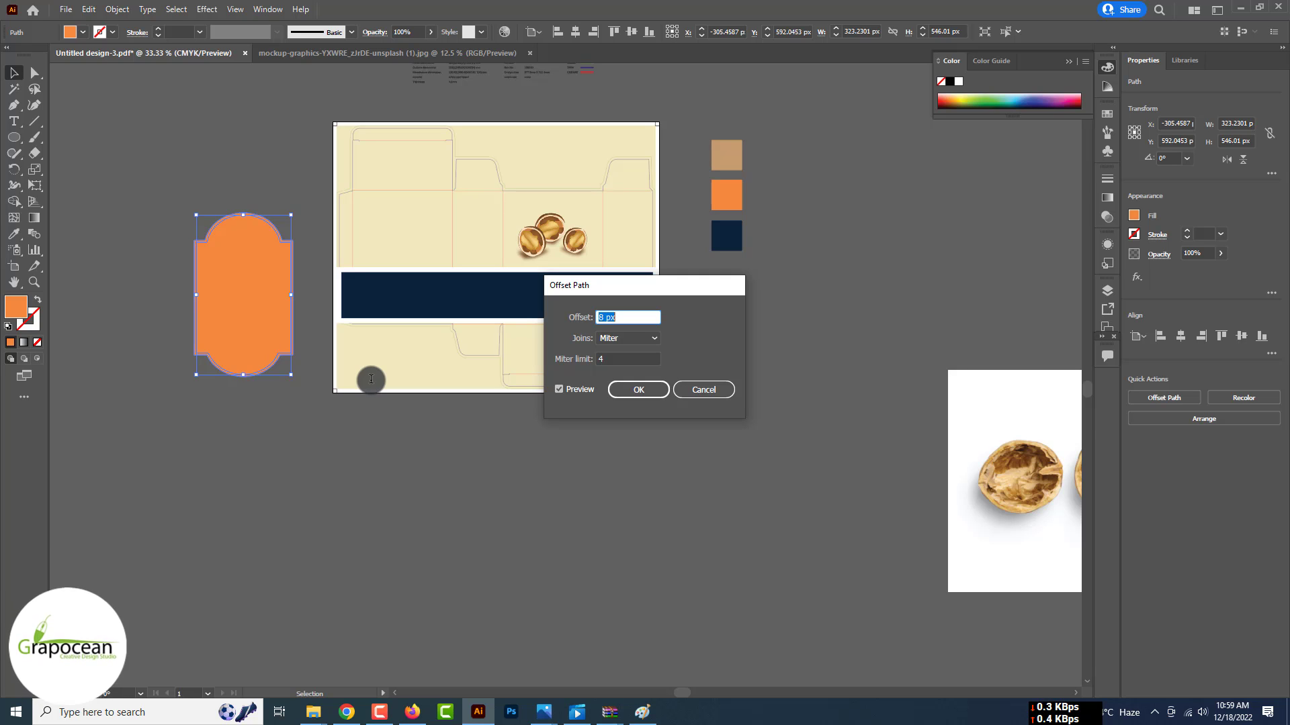
pyautogui.press('Down')
pyautogui.press('Down')
pyautogui.press('Down')
pyautogui.press('Down')
pyautogui.press('Down')
pyautogui.press('Down')
pyautogui.press('Down')
pyautogui.press('Down')
pyautogui.press('Down')
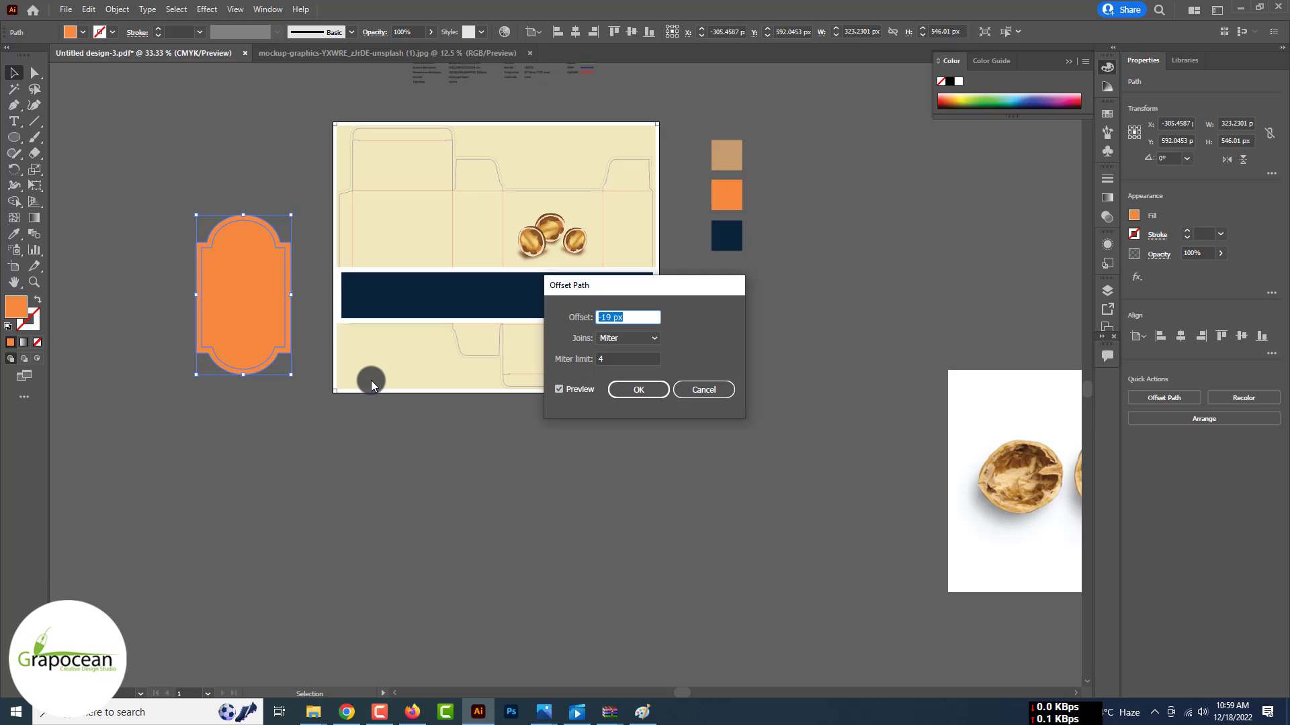
pyautogui.hotkey('shift', 'Down')
pyautogui.click(638, 390)
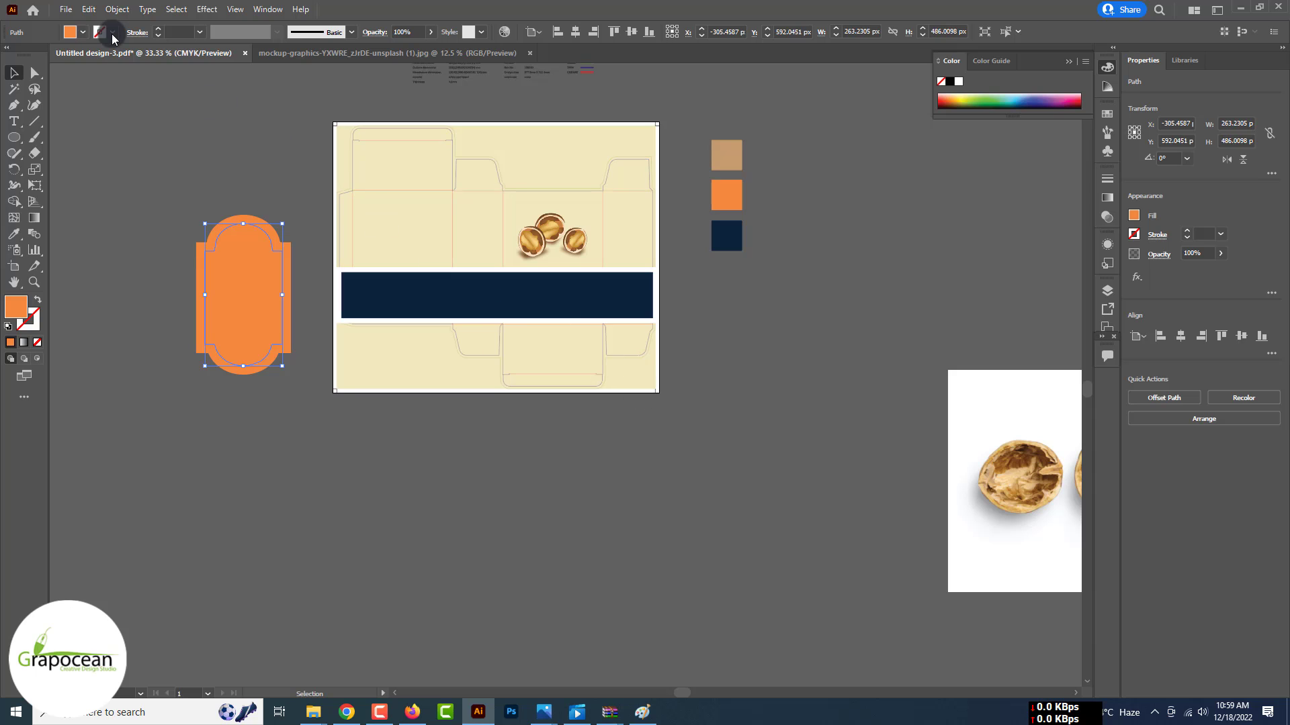
# Fill the label's inner outline with brown #af9784, and replace that fill with the tan of the sample swatch.
pyautogui.click(113, 35)
pyautogui.click(112, 35)
pyautogui.click(80, 34)
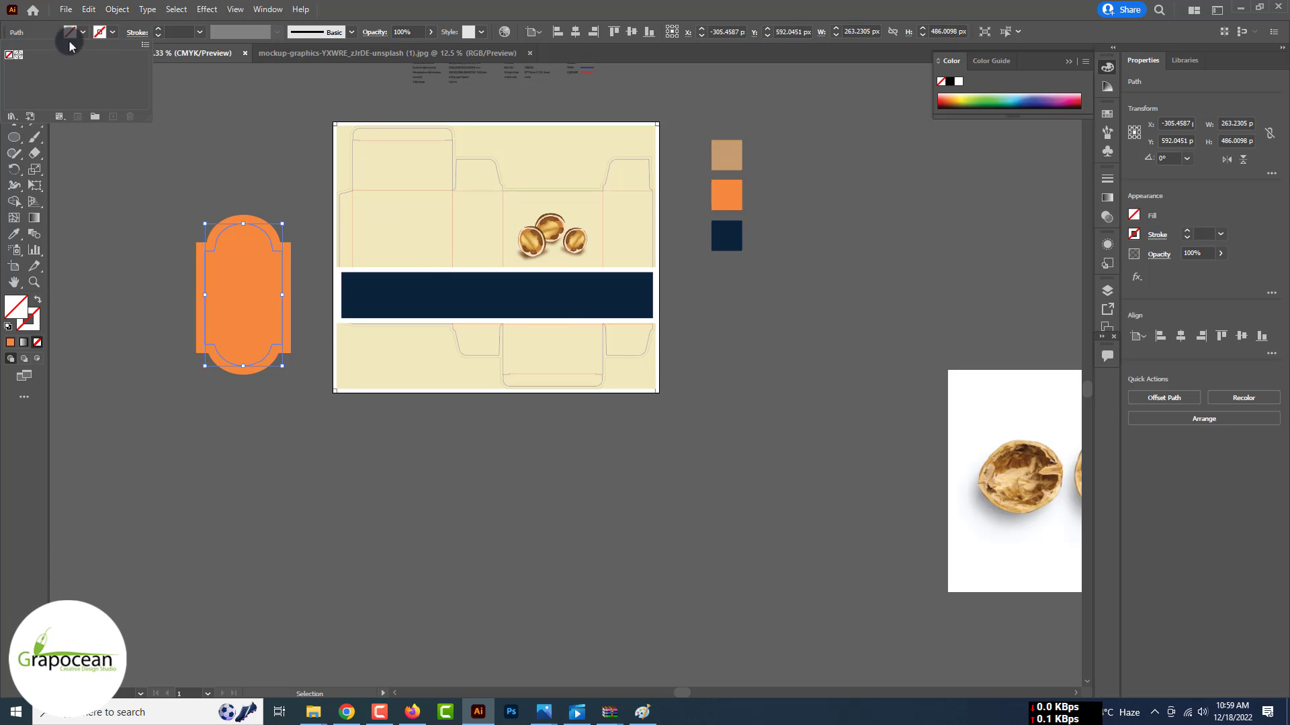
pyautogui.click(113, 33)
pyautogui.doubleClick(18, 310)
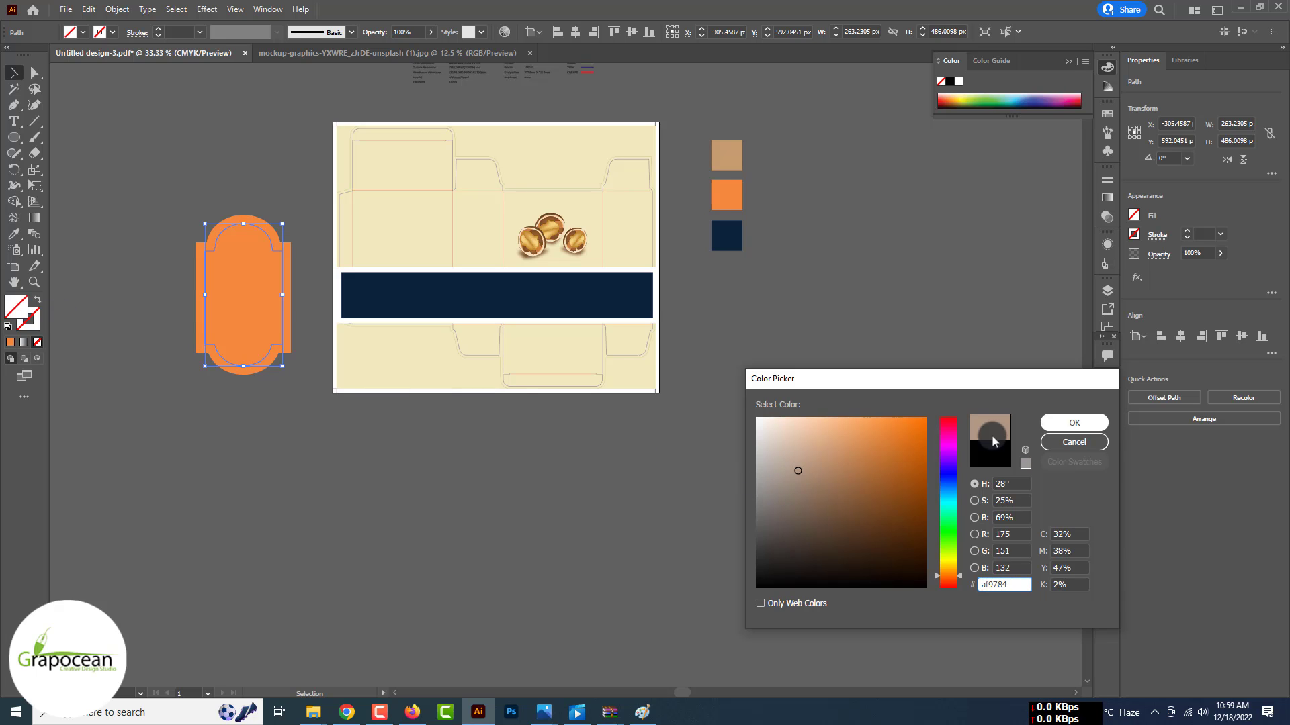
pyautogui.press('Return')
pyautogui.click(681, 452)
pyautogui.click(253, 271)
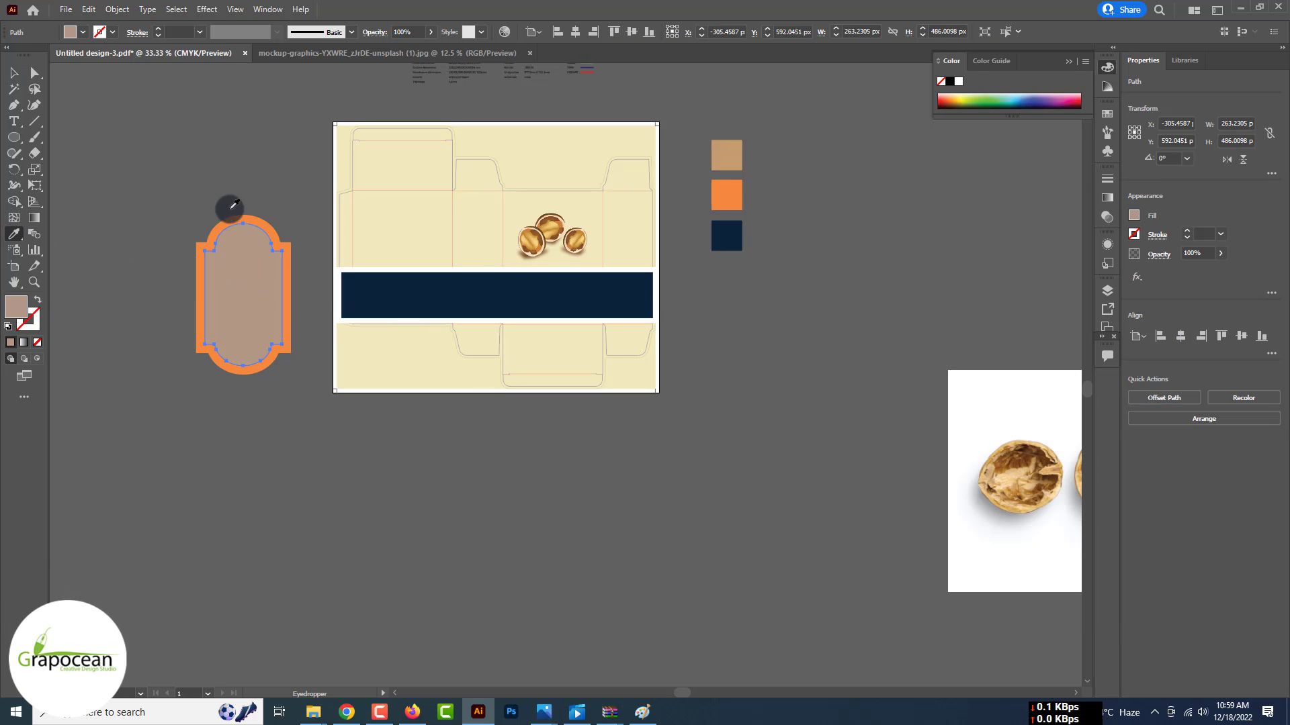
pyautogui.click(14, 73)
pyautogui.click(122, 103)
# Select the orange label shape together with its tan inner shape and move both farther away from the dieline.
pyautogui.scroll(1, 224, 239)
pyautogui.click(239, 295)
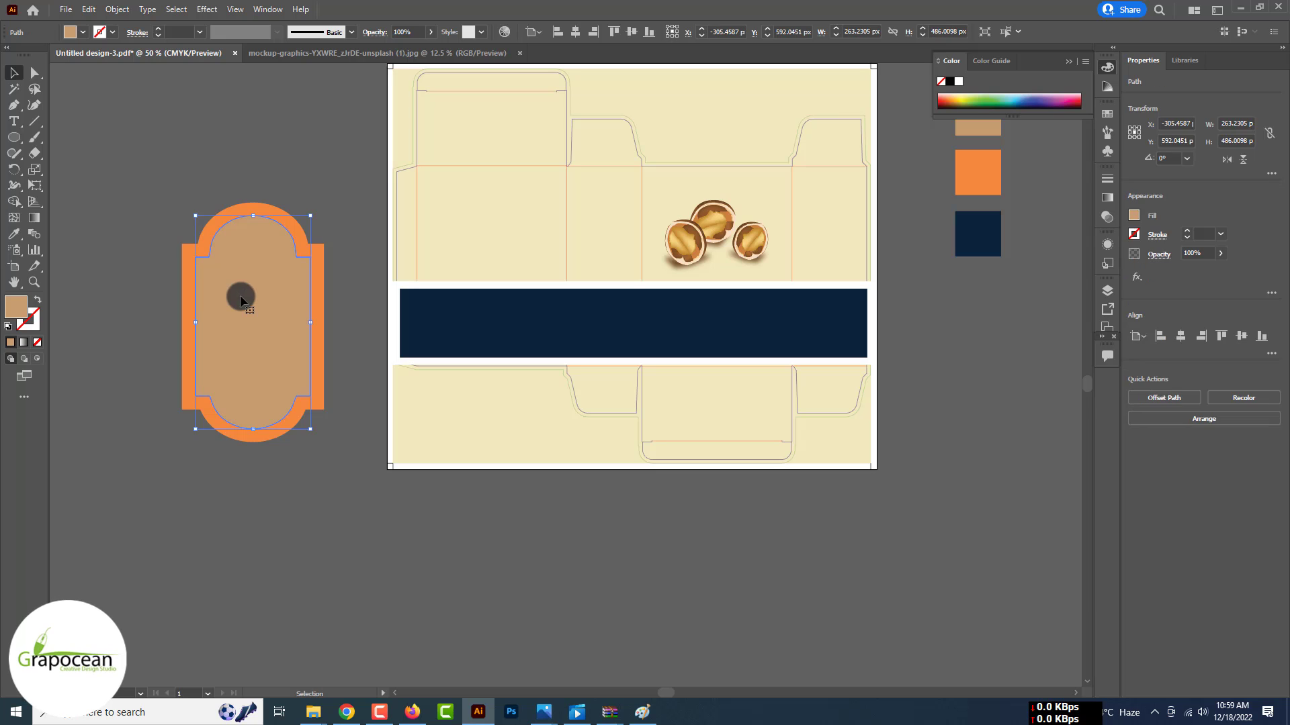
pyautogui.keyDown('shift'); pyautogui.click(251, 209); pyautogui.keyUp('shift')
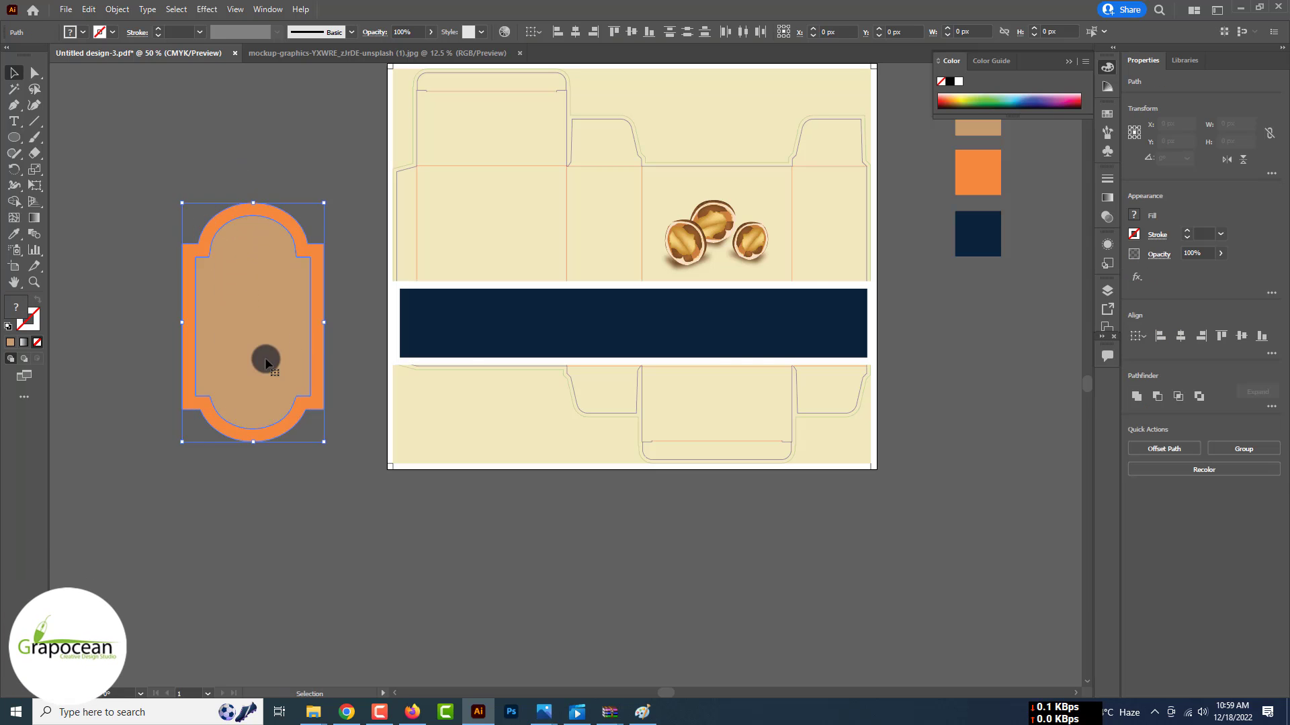
pyautogui.moveTo(262, 360); pyautogui.dragTo(311, 316)
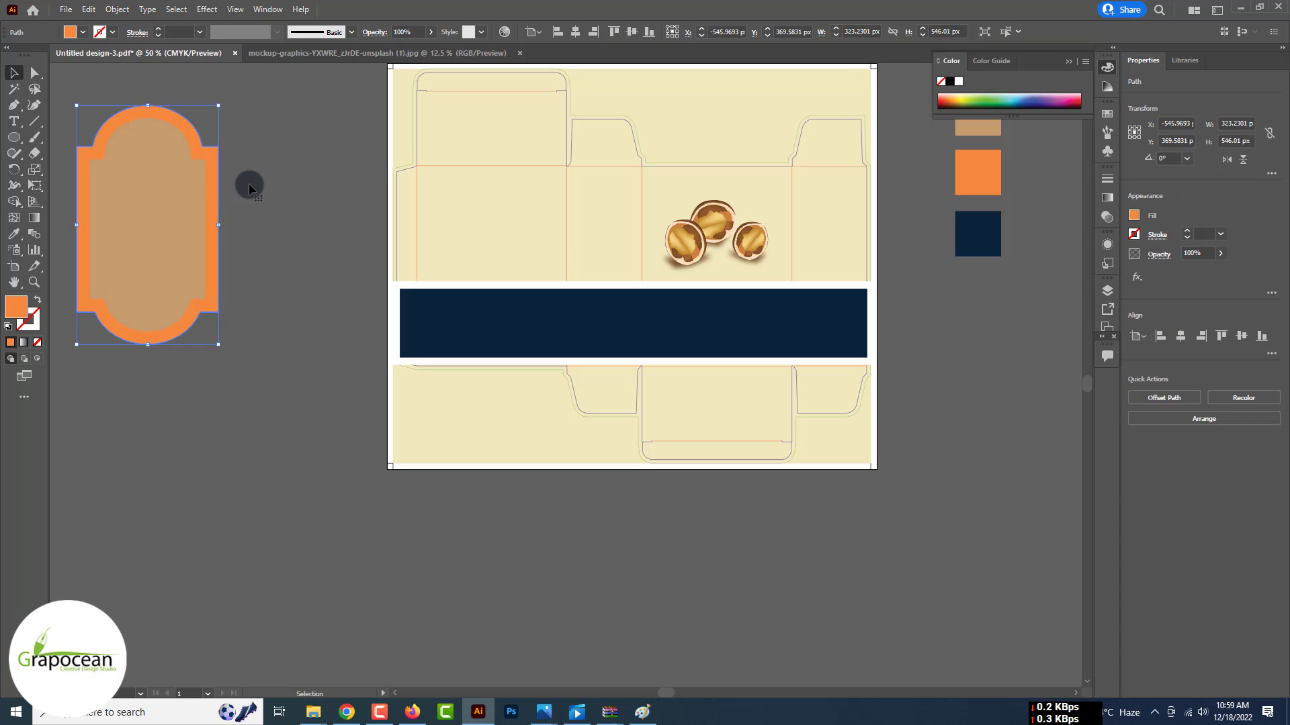
# Recolor the label's inner shape with the cream sampled from the box background and swap its fill and stroke to make an outline.
pyautogui.click(168, 195)
pyautogui.click(16, 235)
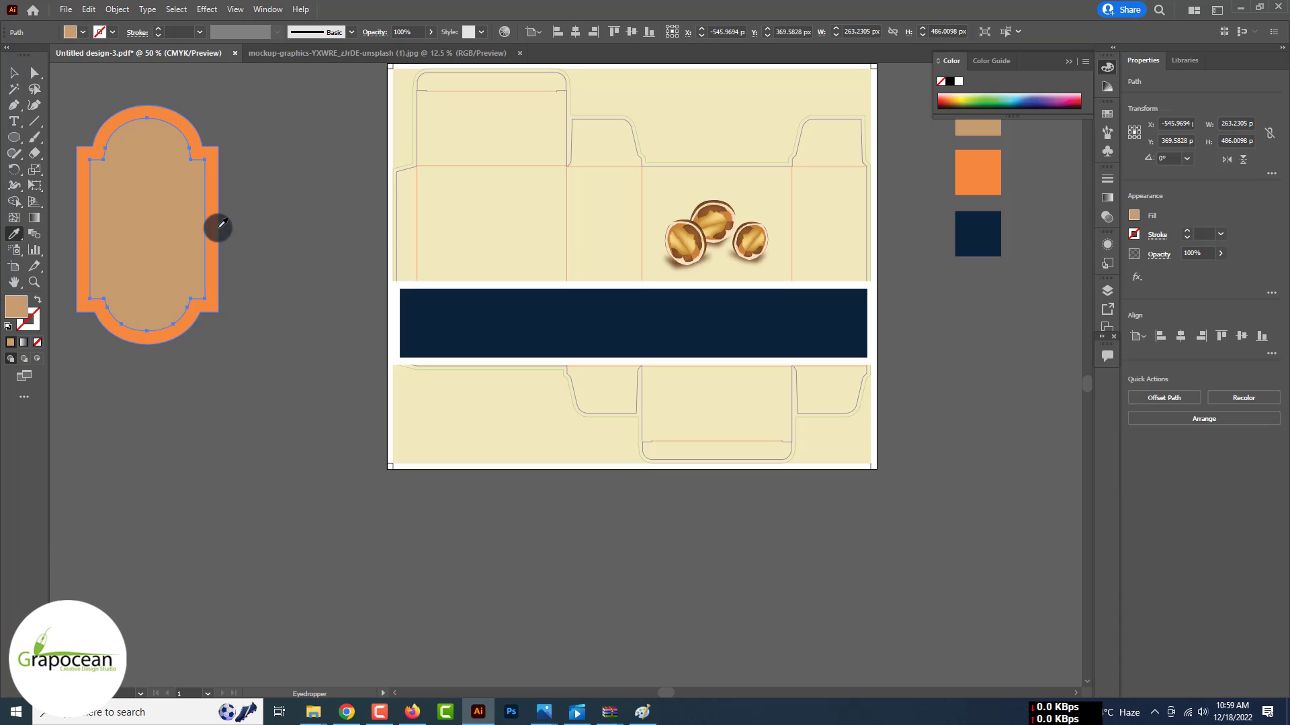
pyautogui.click(509, 214)
pyautogui.click(13, 71)
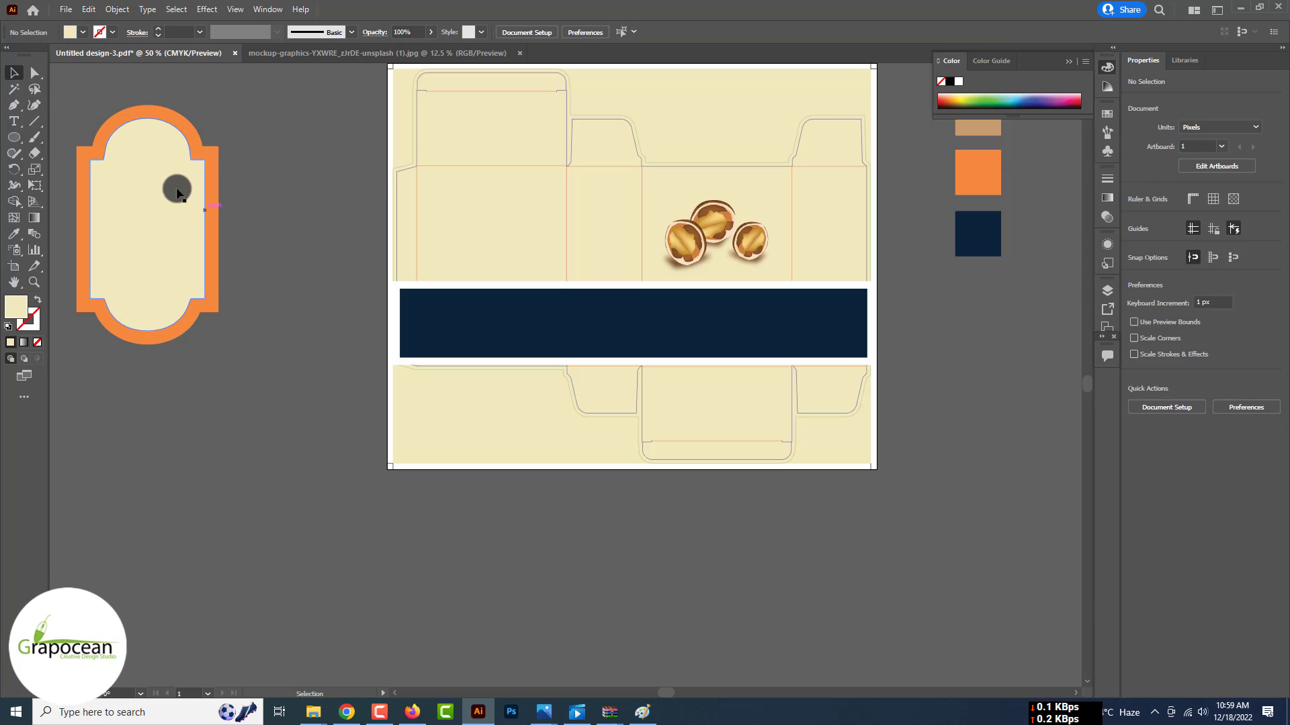
pyautogui.click(38, 300)
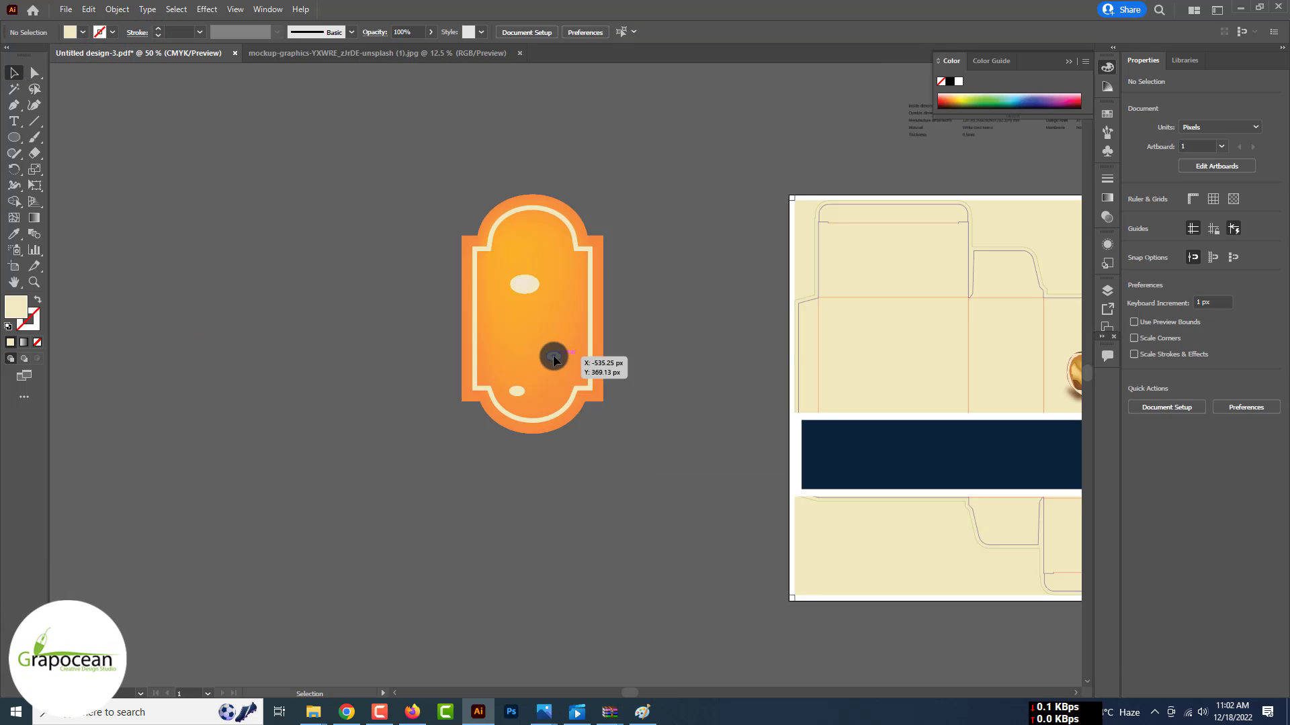
# Move the finished orange label with its cream outline and dots onto the dieline's front panel.
pyautogui.scroll(-3, 674, 315)
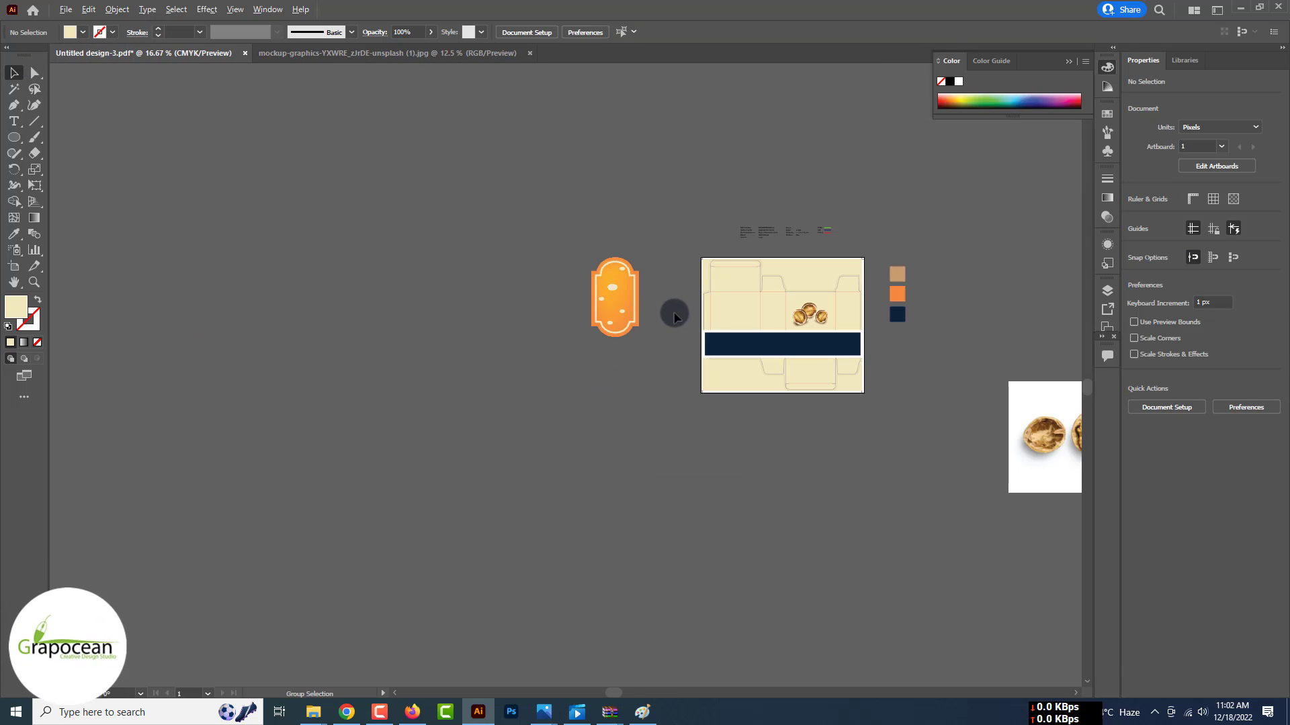
pyautogui.scroll(2, 671, 337)
pyautogui.moveTo(501, 164); pyautogui.dragTo(632, 359)
pyautogui.moveTo(579, 298); pyautogui.dragTo(971, 369)
pyautogui.scroll(-2, 532, 347)
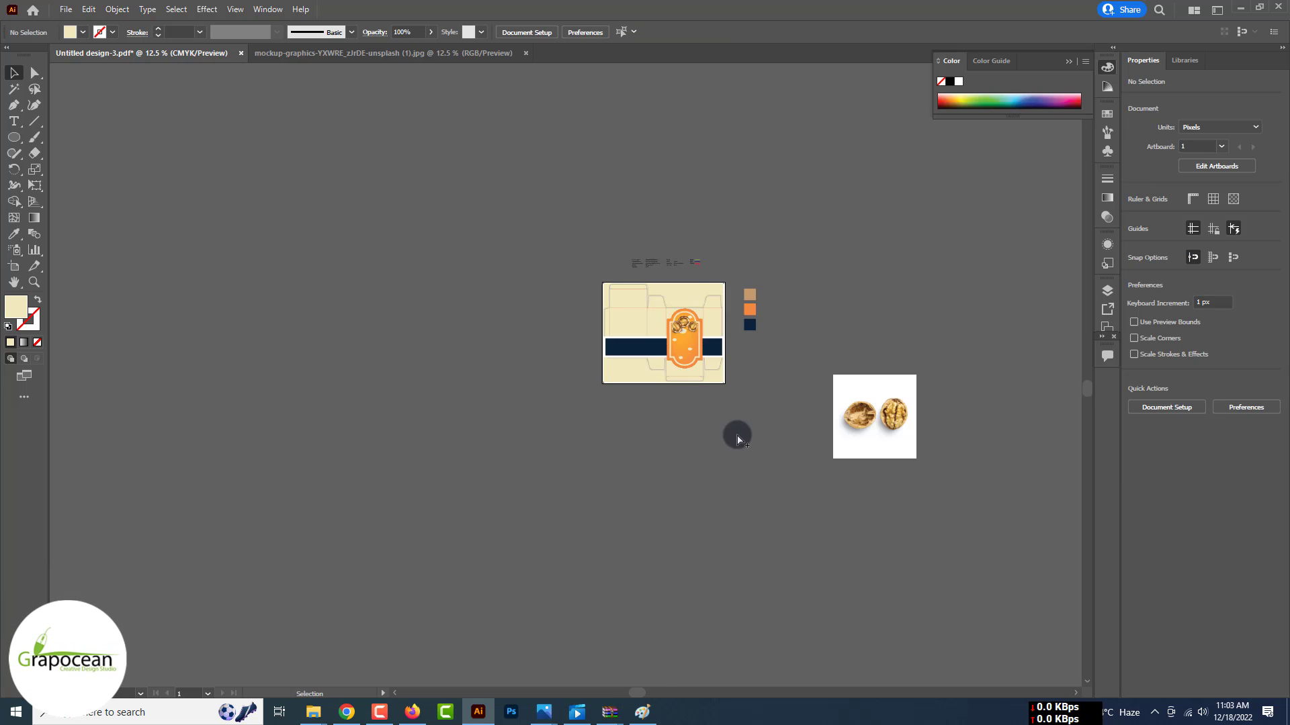
# Lower the navy band's upper edge to make it narrower and set its white outline to 9 pt.
pyautogui.scroll(3, 665, 336)
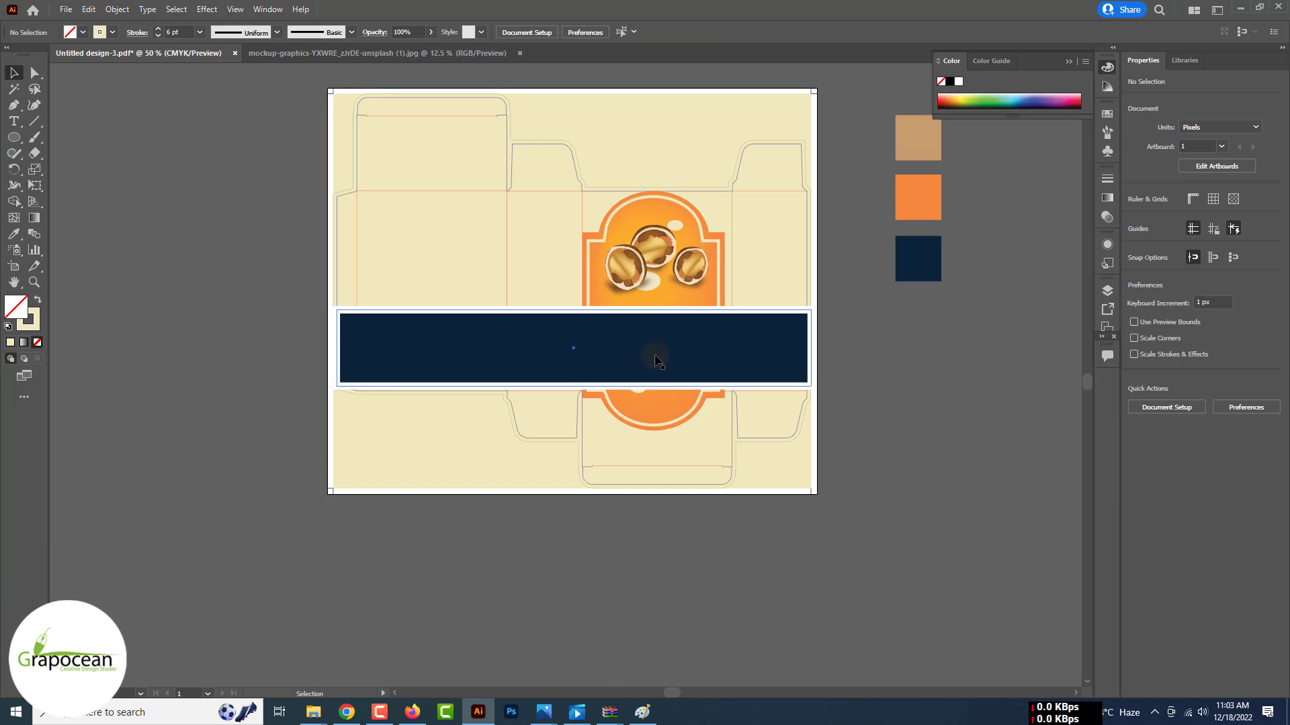
pyautogui.click(653, 355)
pyautogui.moveTo(571, 313)
pyautogui.mouseDown()
pyautogui.moveTo(569, 350)
pyautogui.moveTo(569, 339)
pyautogui.mouseUp()
pyautogui.click(158, 36)
pyautogui.click(202, 135)
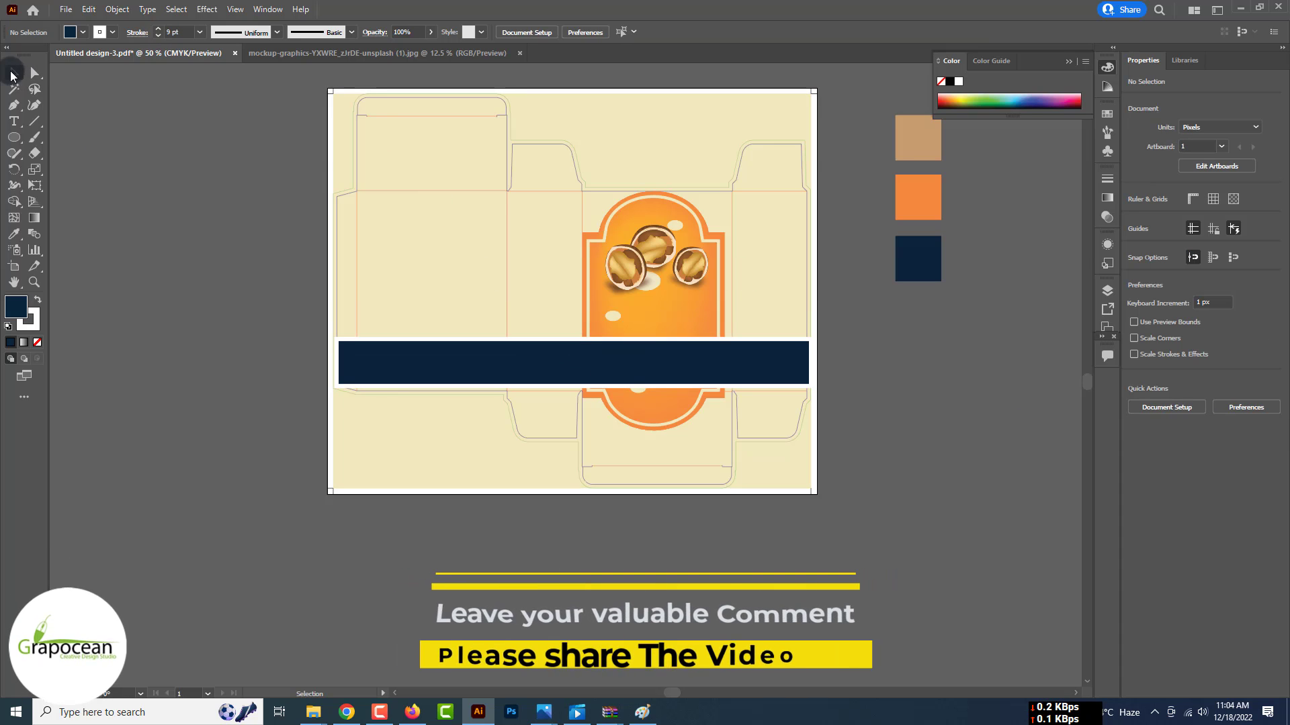
# Cover the dieline's upper and lower sections with navy rectangles, stretching the upper one across the full width behind the label.
pyautogui.click(685, 315)
pyautogui.scroll(1, 737, 364)
pyautogui.click(537, 376)
pyautogui.moveTo(519, 393); pyautogui.dragTo(520, 525)
pyautogui.moveTo(835, 427); pyautogui.dragTo(458, 176)
pyautogui.scroll(-1, 878, 424)
pyautogui.moveTo(612, 181); pyautogui.dragTo(846, 191)
pyautogui.hotkey('ctrl', 'z')
pyautogui.hotkey('ctrl', '[')
# Send the lower navy rectangle backward and widen it across the full width of the dieline, behind the label.
pyautogui.click(480, 403)
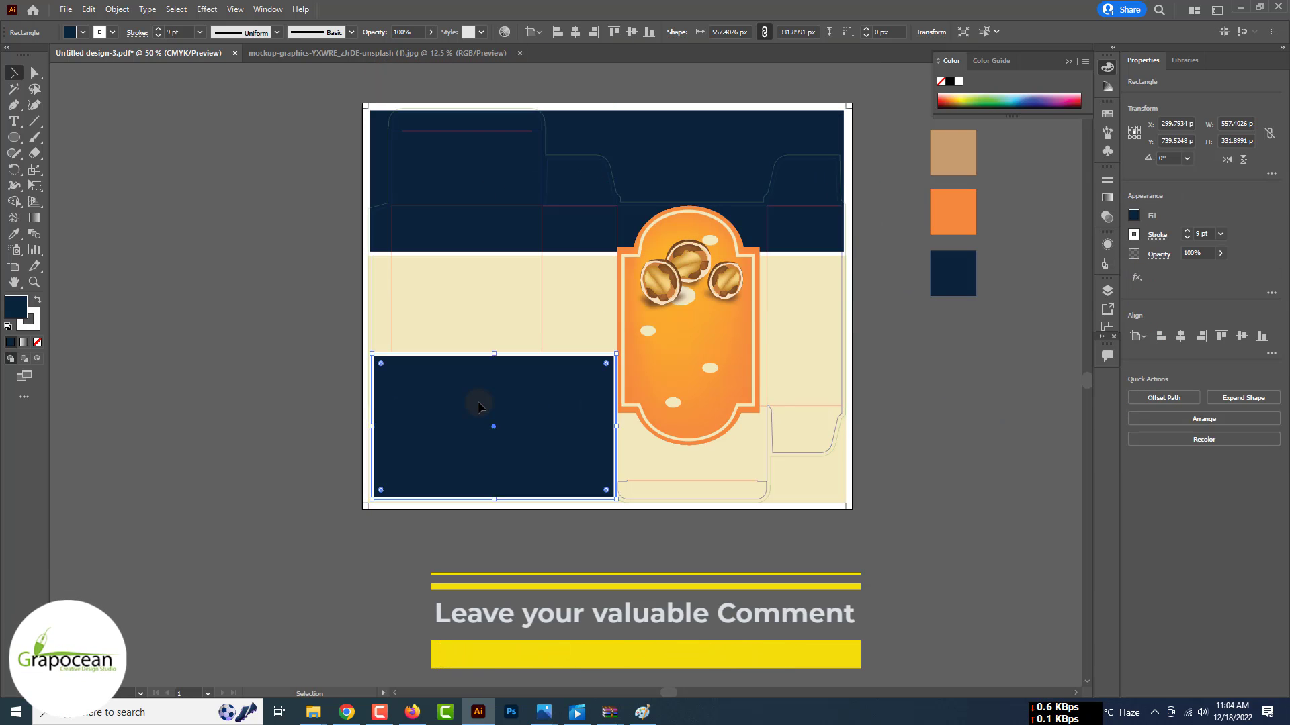
pyautogui.hotkey('ctrl', '[')
pyautogui.moveTo(615, 428); pyautogui.dragTo(855, 436)
pyautogui.click(1005, 414)
pyautogui.scroll(-1, 1005, 413)
pyautogui.scroll(1, 1005, 414)
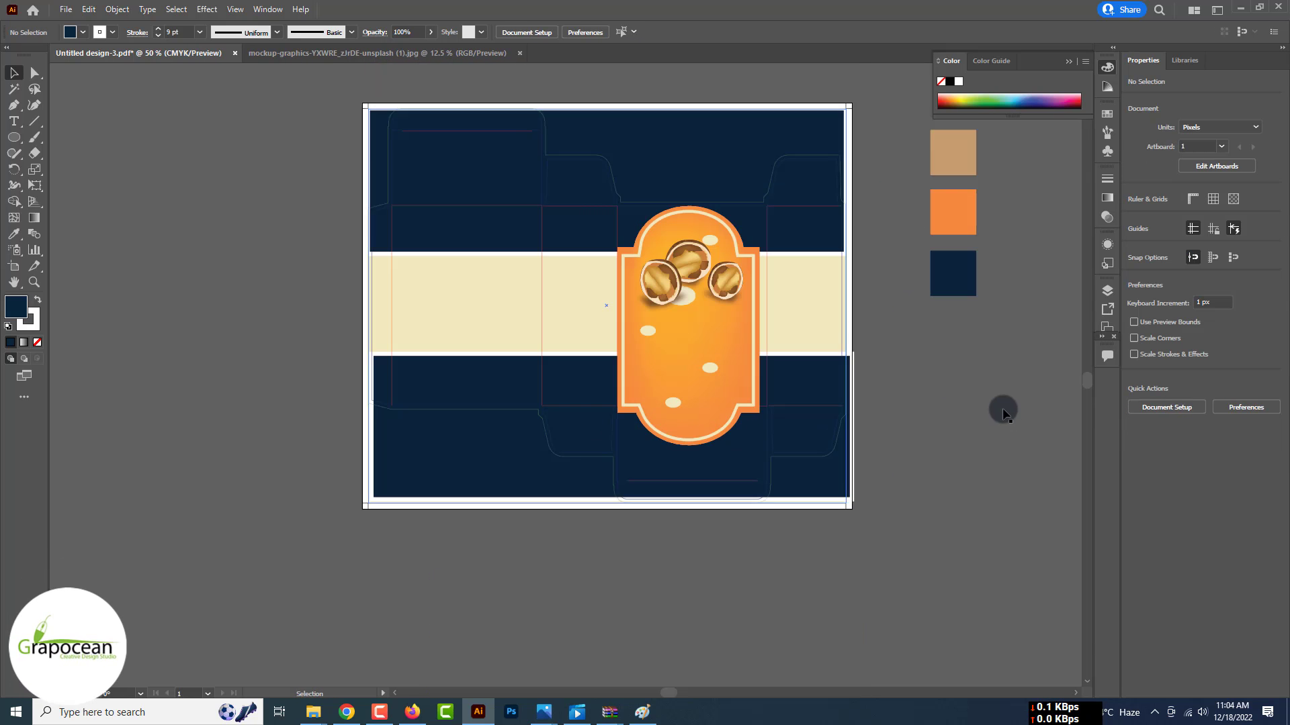
# Draw a square of about 150 px beside the dieline, with no fill and a 9 pt white outline.
pyautogui.click(14, 138)
pyautogui.moveTo(127, 190); pyautogui.dragTo(163, 220)
pyautogui.click(82, 31)
pyautogui.click(10, 52)
pyautogui.click(14, 72)
pyautogui.click(139, 90)
pyautogui.moveTo(138, 90); pyautogui.dragTo(258, 155)
pyautogui.scroll(1, 255, 162)
# Add an anchor point at the middle of each of the square's four sides.
pyautogui.moveTo(14, 105); pyautogui.dragTo(81, 121)
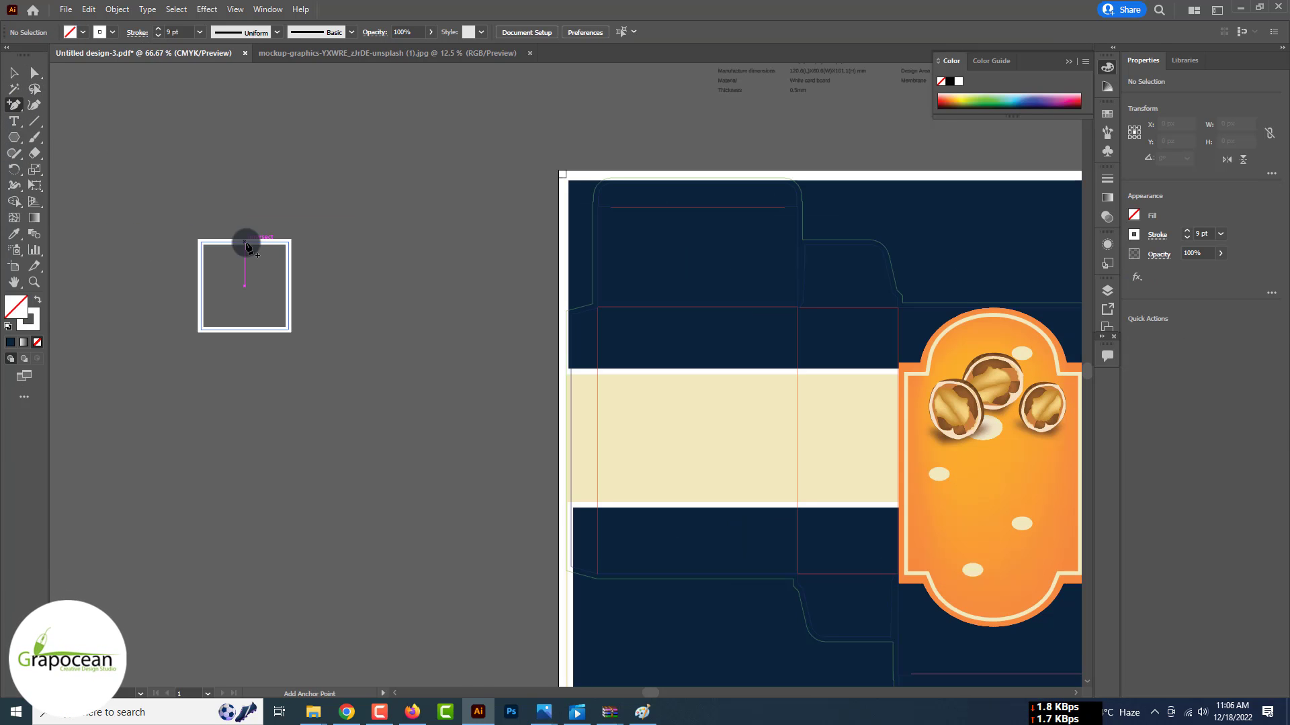
pyautogui.click(245, 242)
pyautogui.click(244, 329)
pyautogui.click(288, 286)
pyautogui.click(200, 286)
pyautogui.click(14, 72)
pyautogui.click(34, 73)
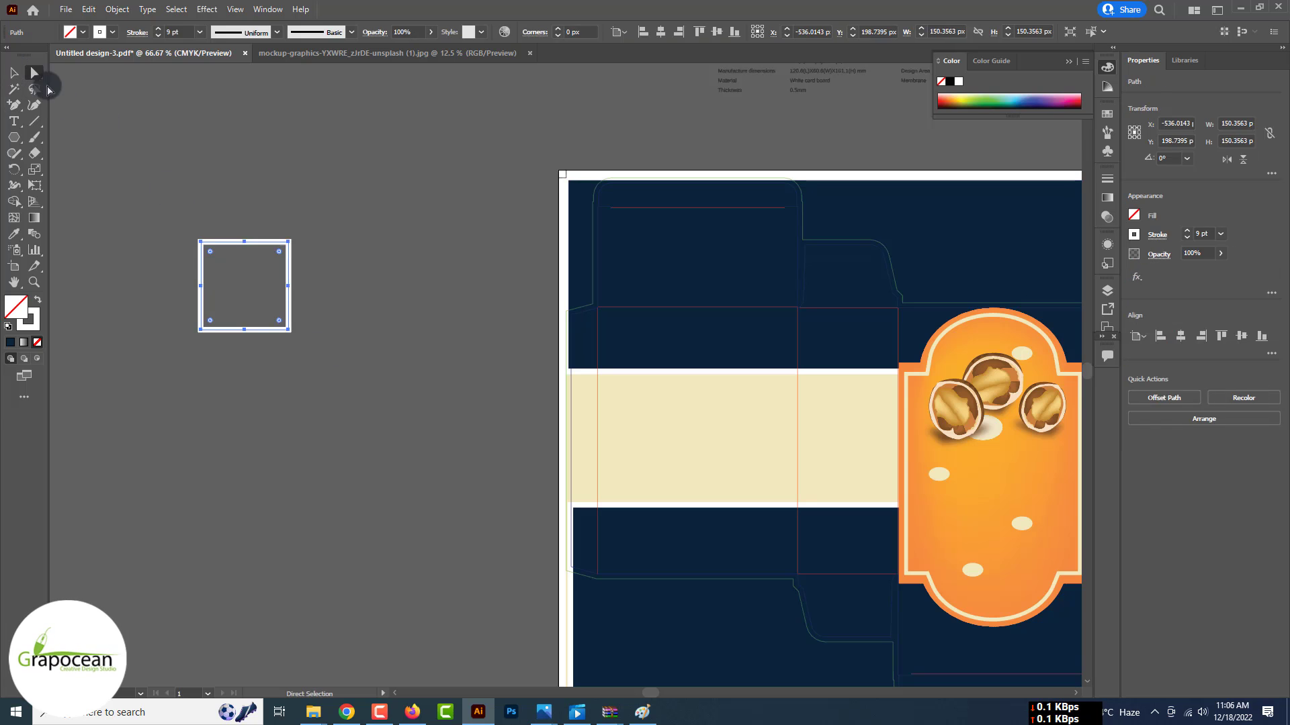
# Pull the square's four corner points outward and round the corners to form a pinched ornament about 183 by 170 px.
pyautogui.moveTo(200, 240); pyautogui.dragTo(191, 230)
pyautogui.moveTo(287, 241); pyautogui.dragTo(304, 235)
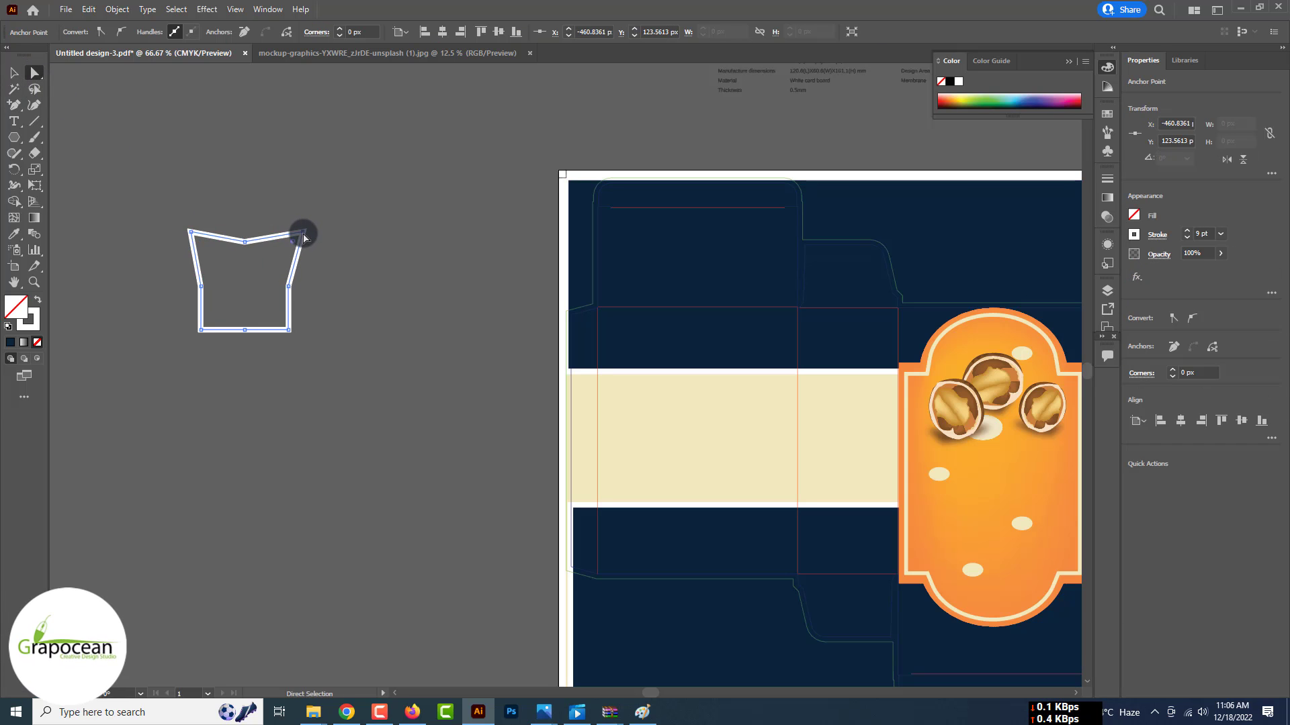
pyautogui.moveTo(289, 330); pyautogui.dragTo(299, 341)
pyautogui.moveTo(186, 337); pyautogui.dragTo(186, 337)
pyautogui.moveTo(201, 242); pyautogui.dragTo(210, 253)
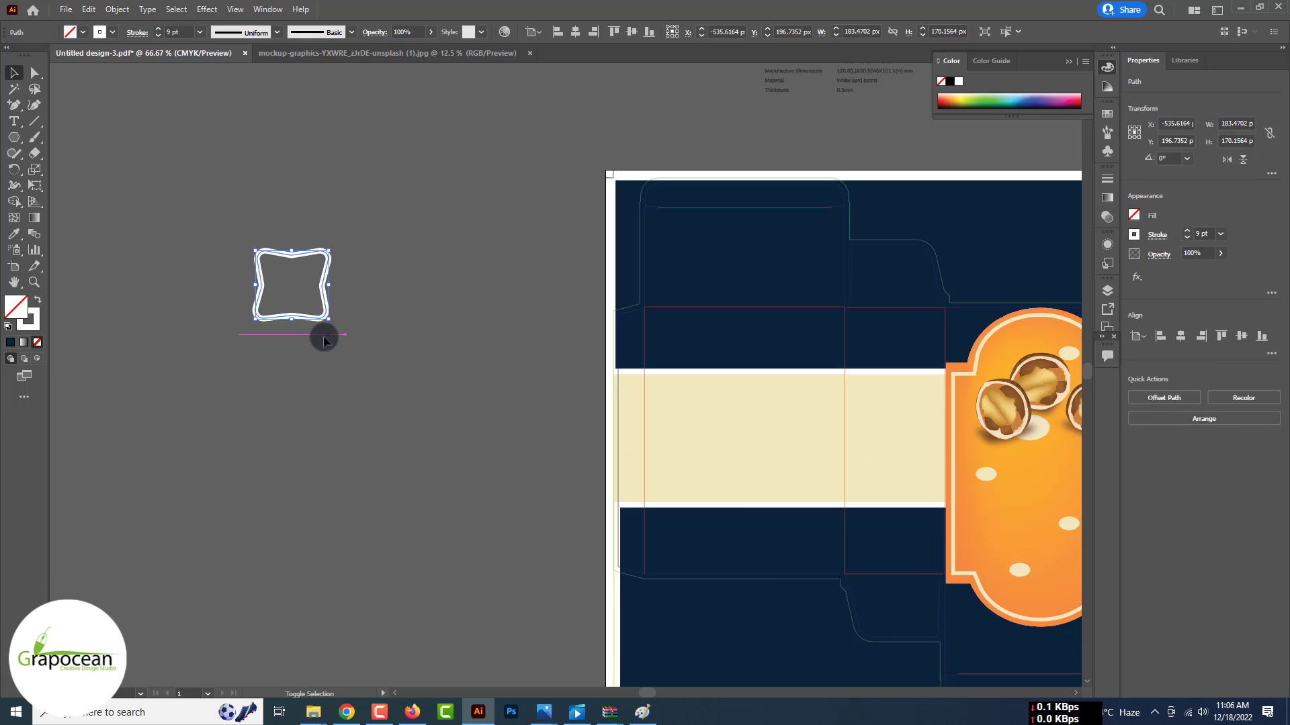
pyautogui.press('a')
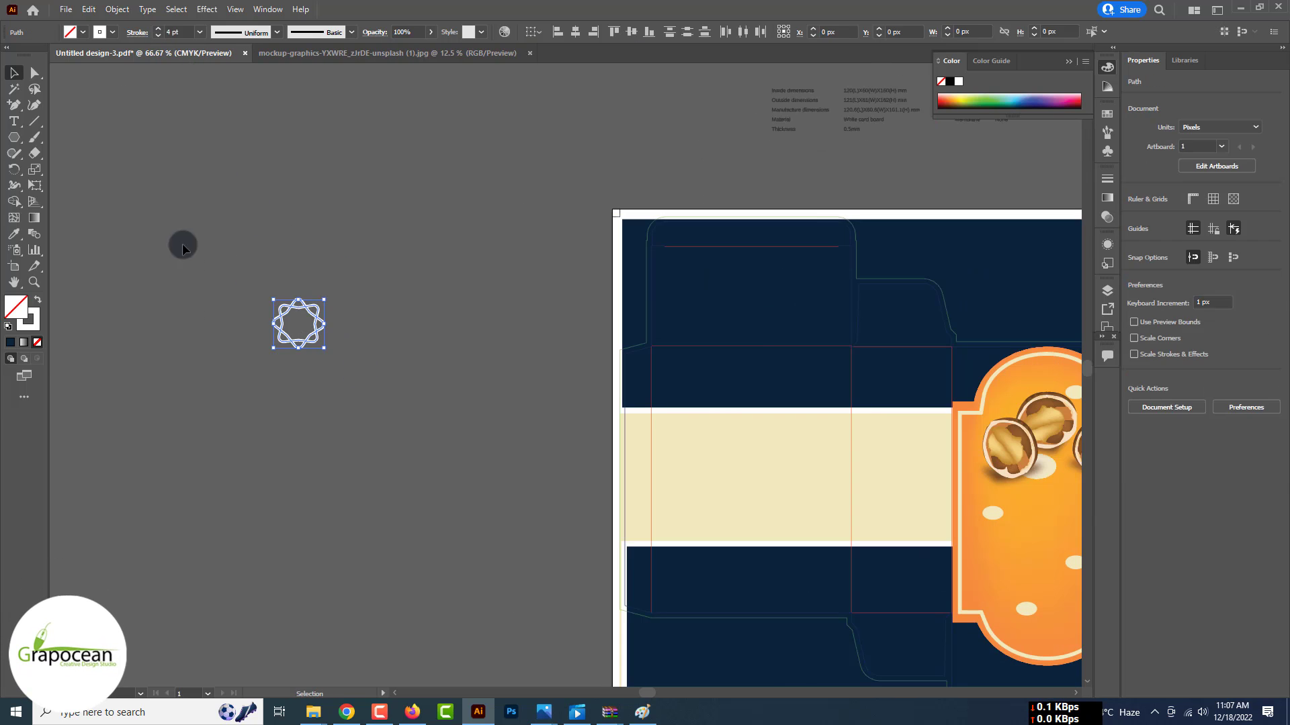
# Draw a small circle at the center of the eight-pointed ornament.
pyautogui.click(181, 245)
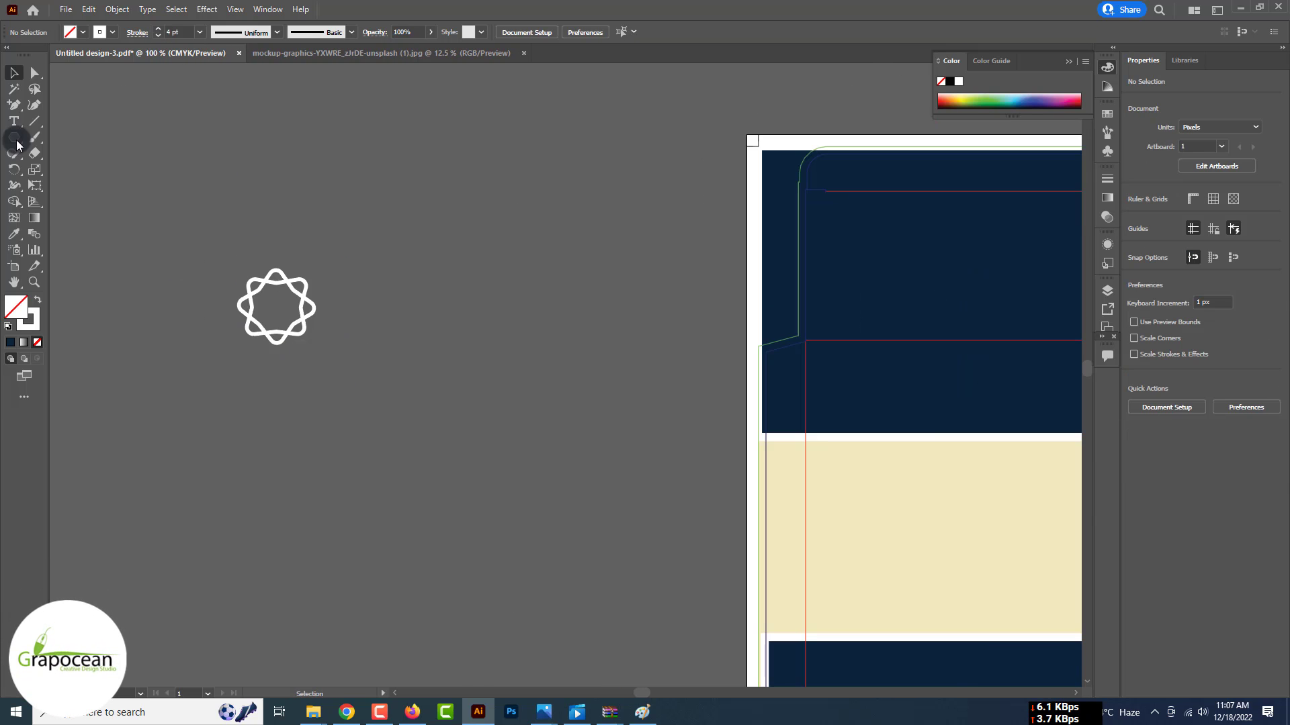
pyautogui.moveTo(17, 144); pyautogui.dragTo(68, 168)
pyautogui.moveTo(293, 316); pyautogui.dragTo(294, 317)
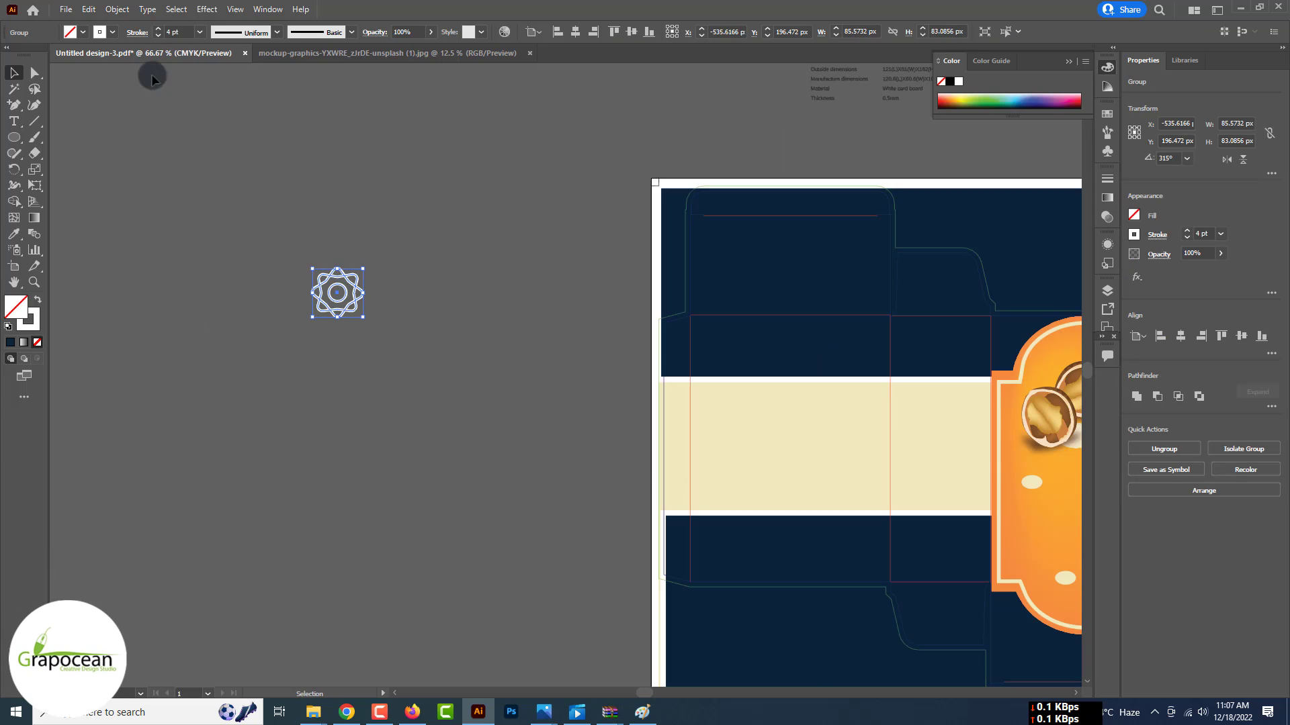
# Apply a radial repeat with eight instances to the grouped ornament.
pyautogui.click(117, 10)
pyautogui.moveTo(136, 373)
pyautogui.click(318, 375)
pyautogui.moveTo(400, 394); pyautogui.dragTo(449, 430)
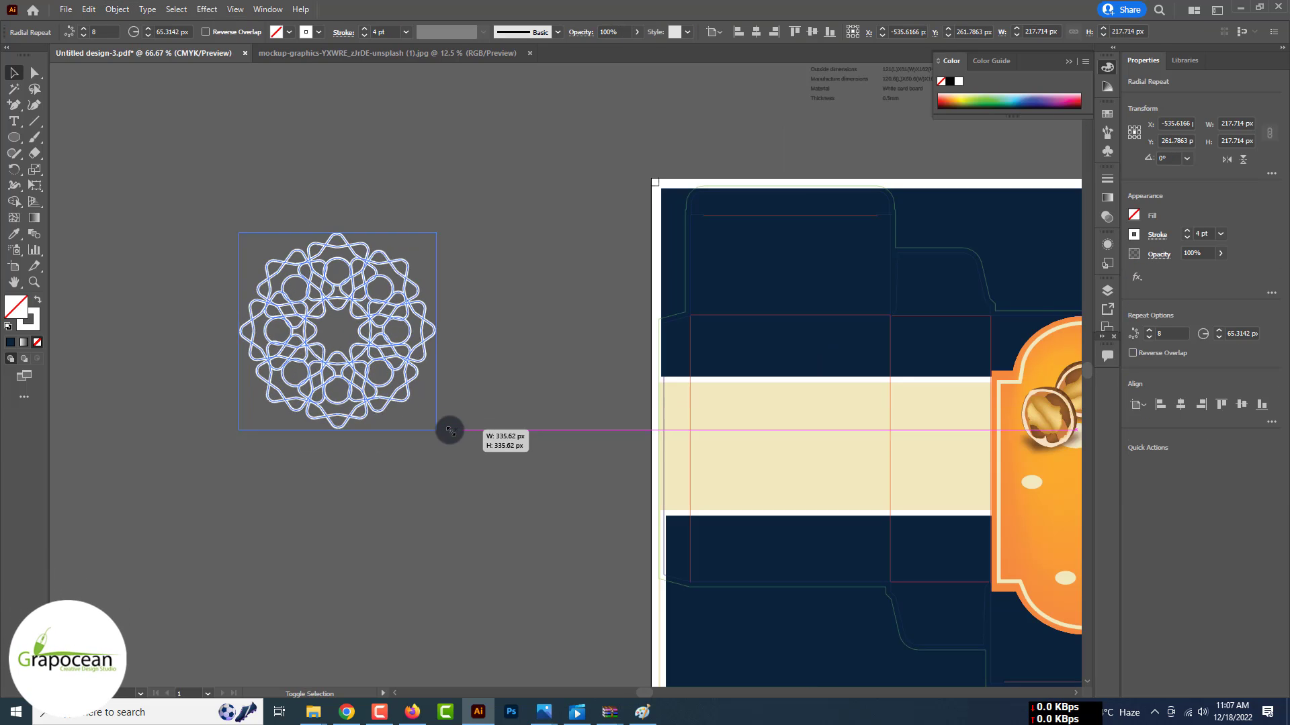
pyautogui.hotkey('ctrl', 'z')
pyautogui.moveTo(401, 316); pyautogui.dragTo(400, 315)
pyautogui.hotkey('ctrl', '-')
pyautogui.hotkey('ctrl', '-')
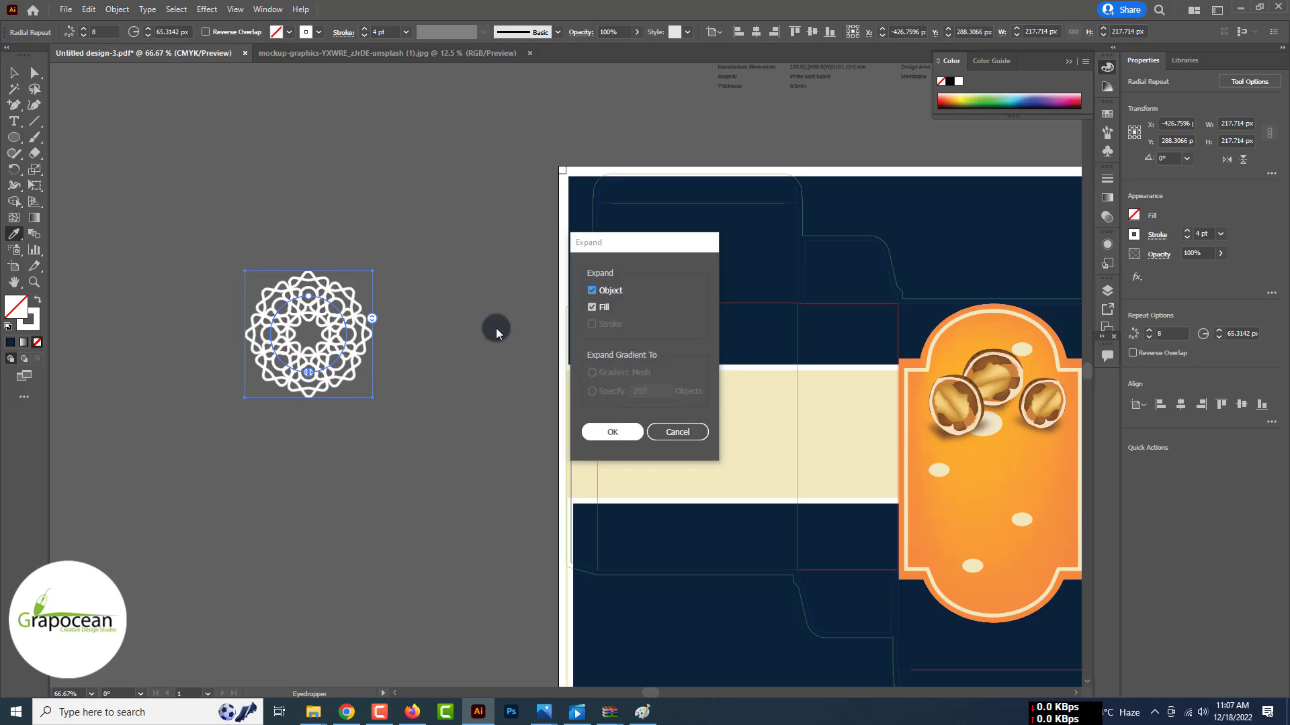
# Expand the radial ornament's object and fill, and give it a yellow outline with no fill.
pyautogui.press('Return')
pyautogui.click(916, 423)
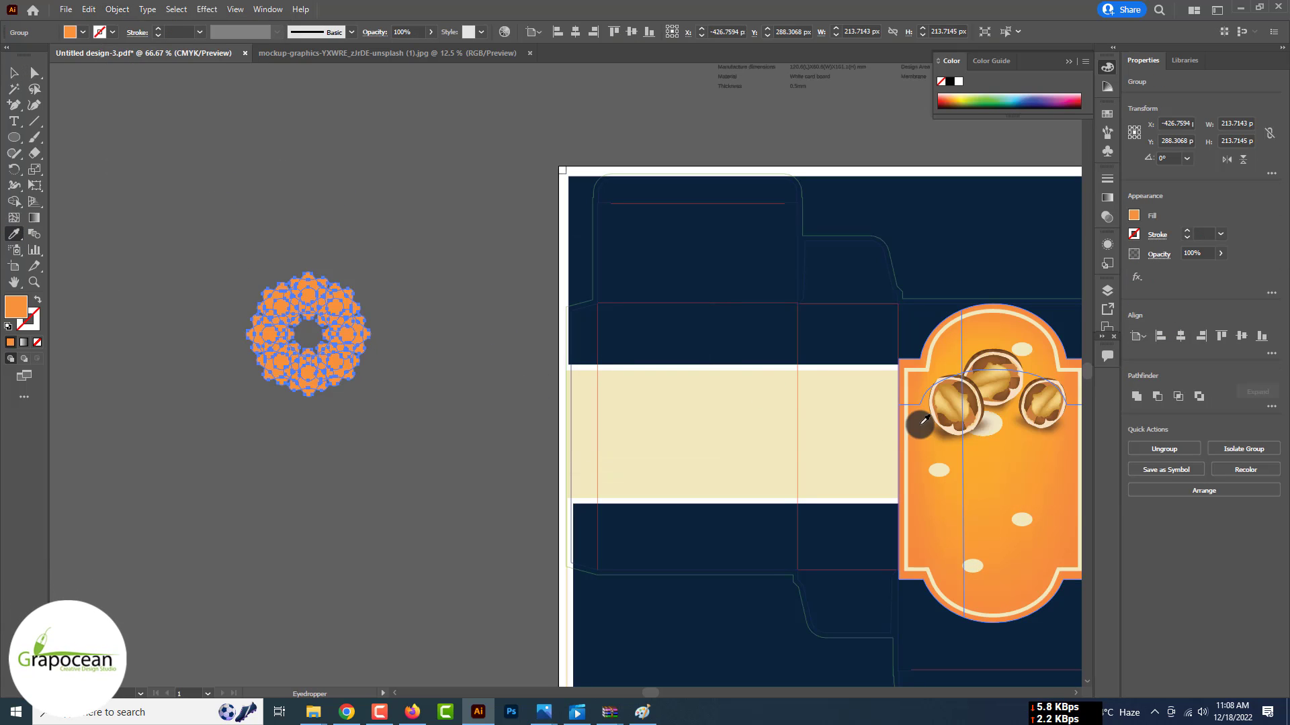
pyautogui.click(107, 34)
pyautogui.doubleClick(28, 320)
pyautogui.click(783, 492)
pyautogui.press('Return')
pyautogui.click(13, 73)
pyautogui.click(38, 299)
pyautogui.click(38, 299)
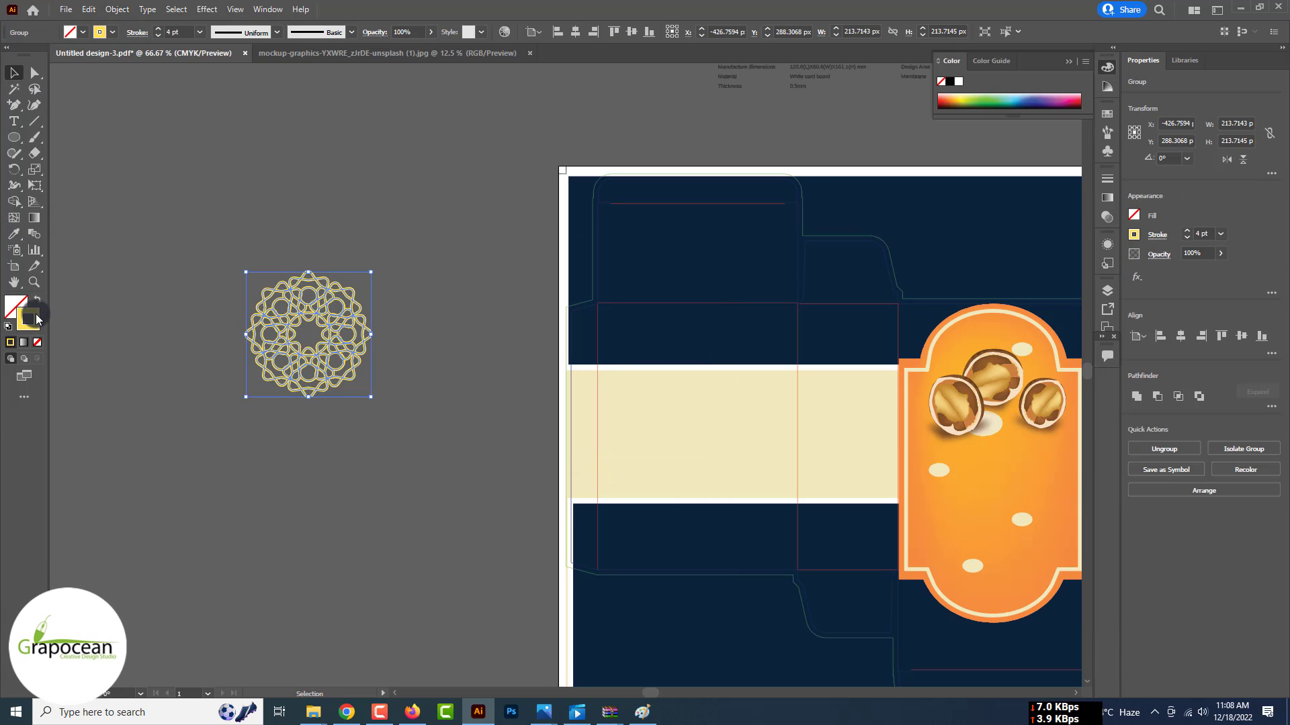
# Recolor the ornament's outline with orange sampled from the label and set its stroke to 3 pt.
pyautogui.click(15, 234)
pyautogui.click(993, 466)
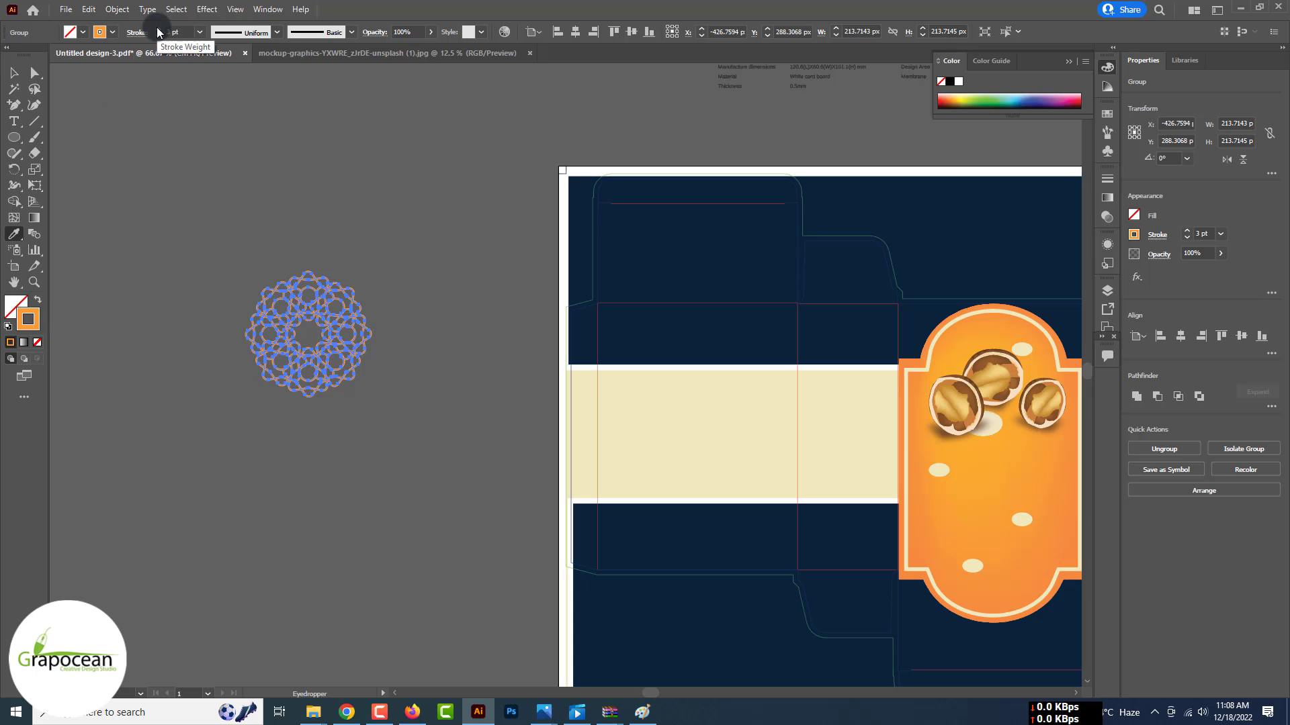
pyautogui.click(13, 73)
pyautogui.click(207, 239)
# Place the radial ornament on the orange label beneath the walnuts and pick a new color for its outline.
pyautogui.click(366, 357)
pyautogui.moveTo(365, 356); pyautogui.dragTo(1014, 495)
pyautogui.hotkey('ctrl', '-')
pyautogui.hotkey('ctrl', '-')
pyautogui.hotkey('ctrl', '=')
pyautogui.hotkey('ctrl', '=')
pyautogui.hotkey('ctrl', '=')
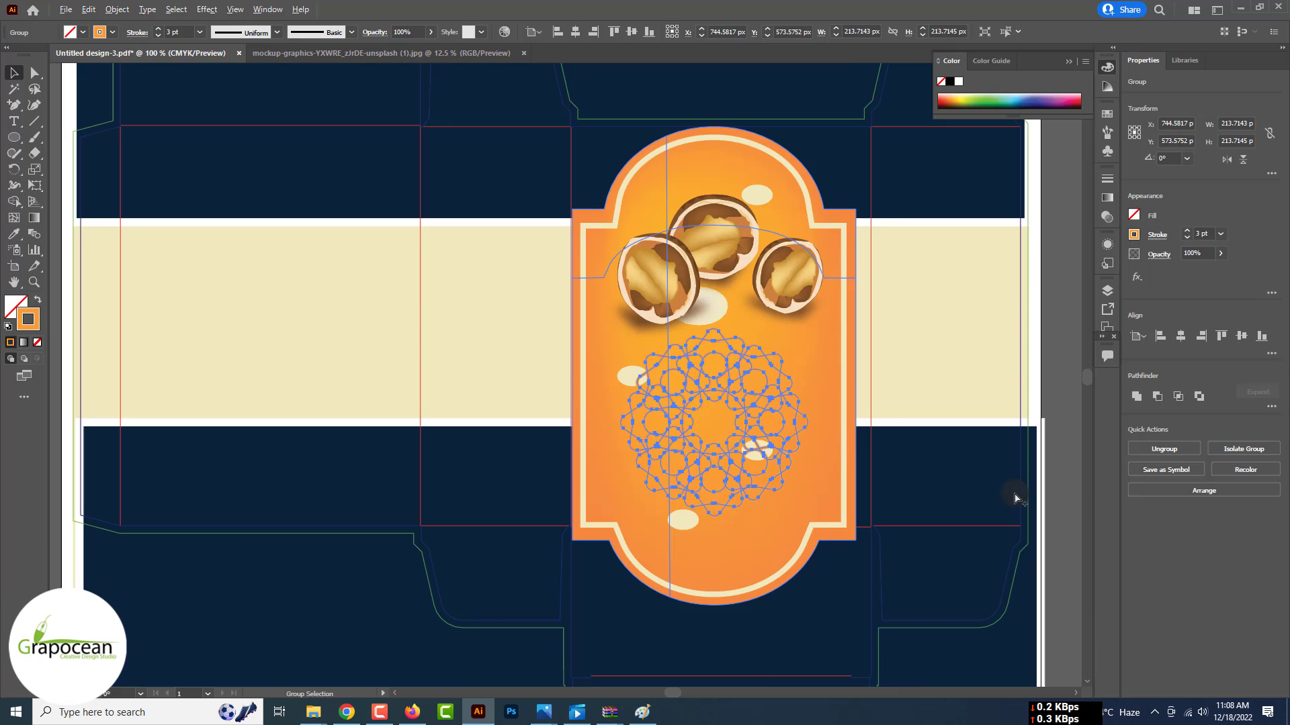
pyautogui.doubleClick(37, 321)
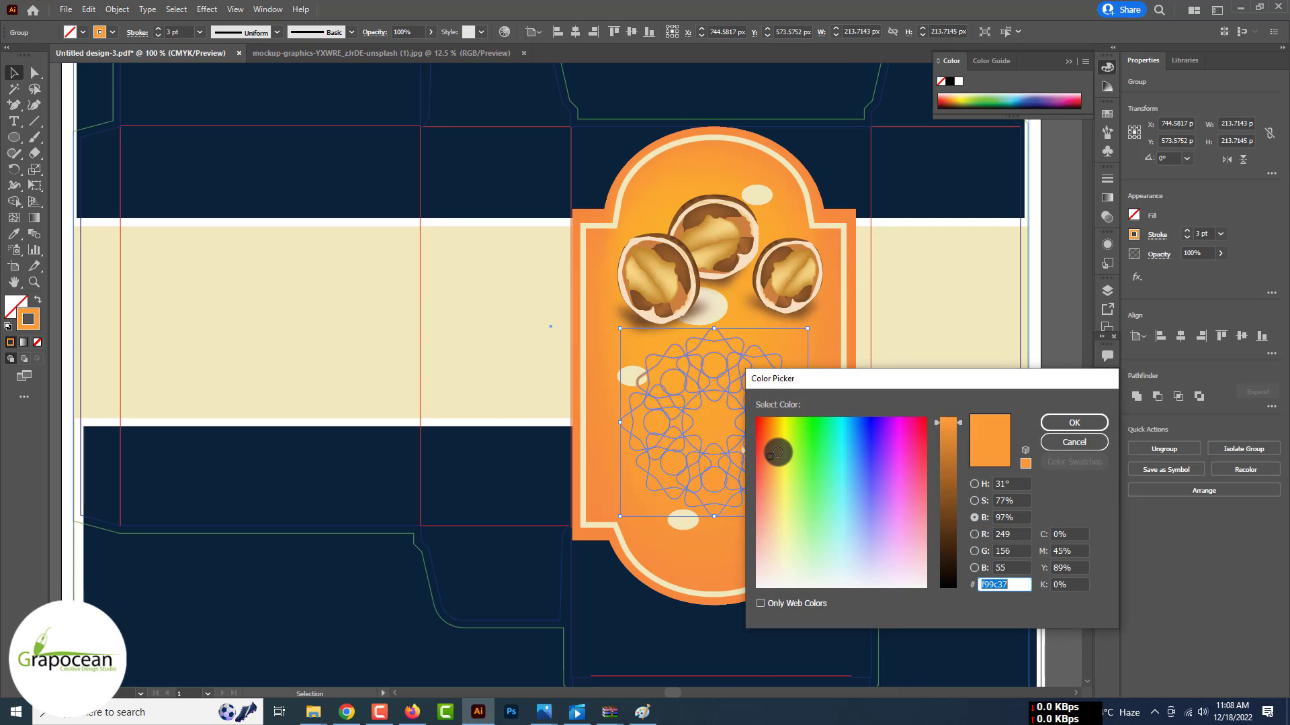
pyautogui.moveTo(770, 456); pyautogui.dragTo(781, 445)
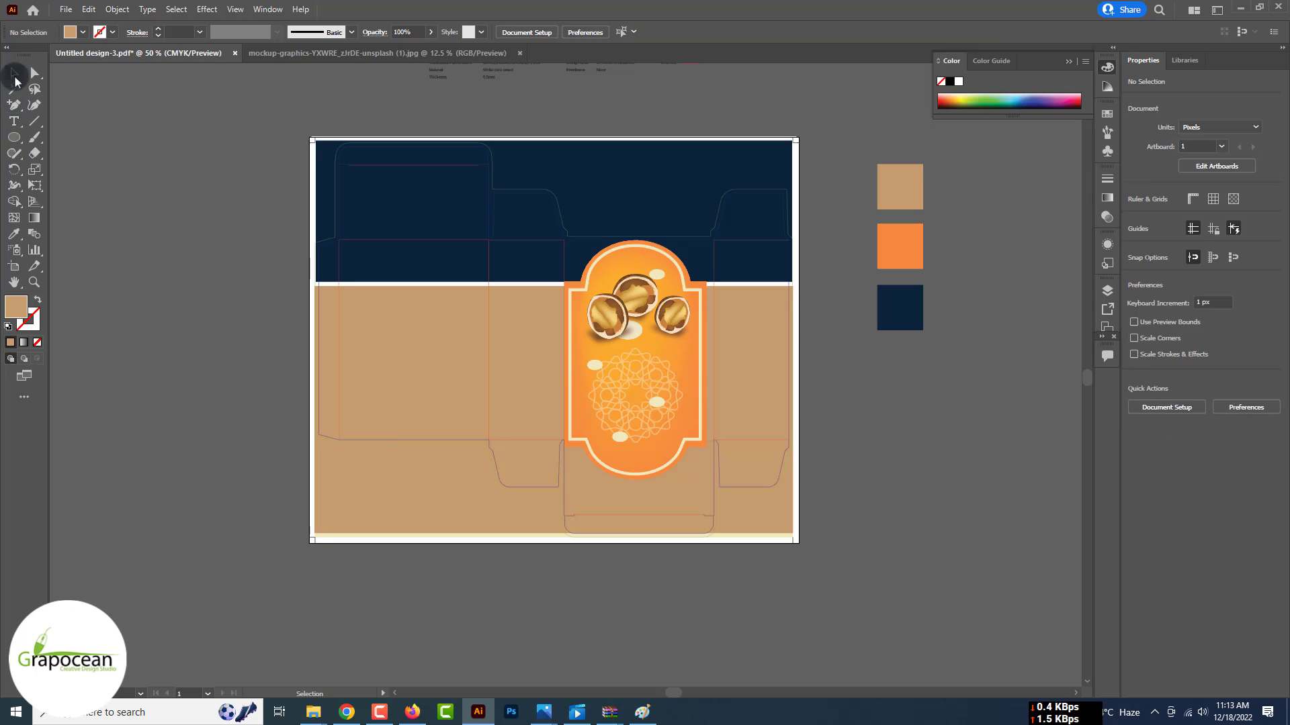
# Add a placeholder text line beside the dieline, set to 100 pt in Cinzel Decorative Bold.
pyautogui.click(13, 121)
pyautogui.click(181, 264)
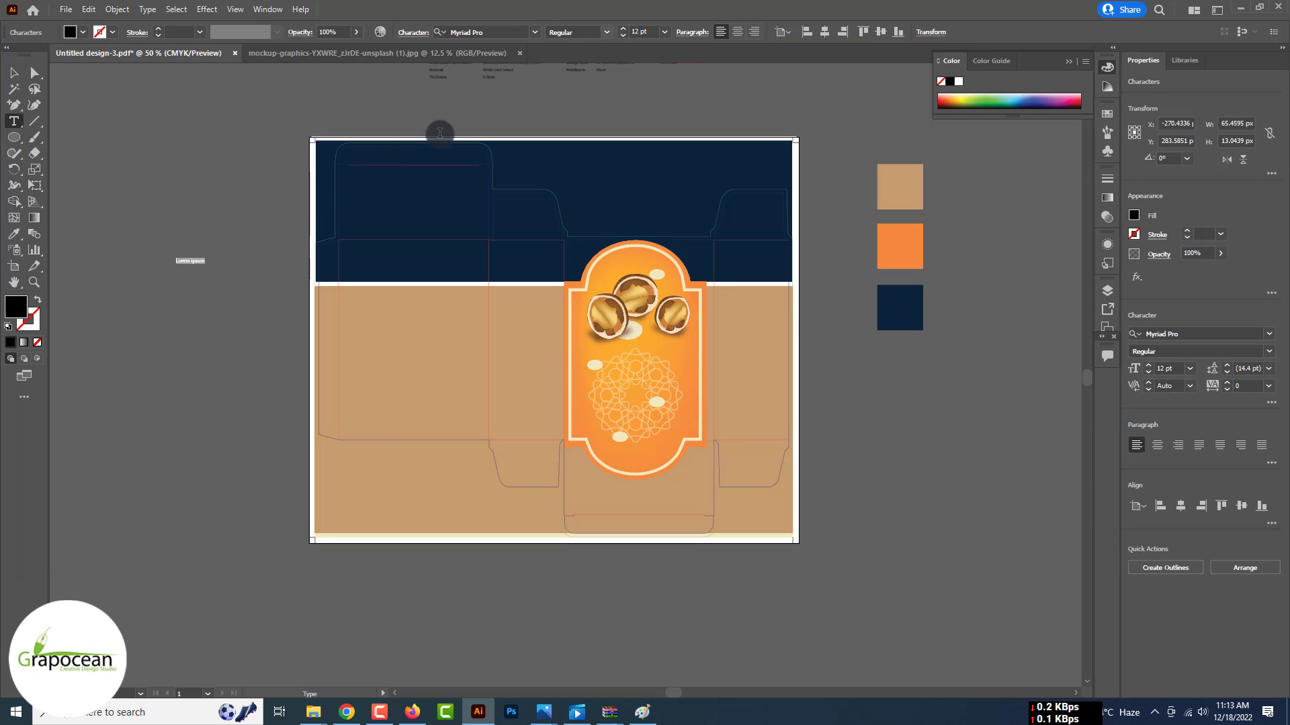
pyautogui.write('100')
pyautogui.press('Return')
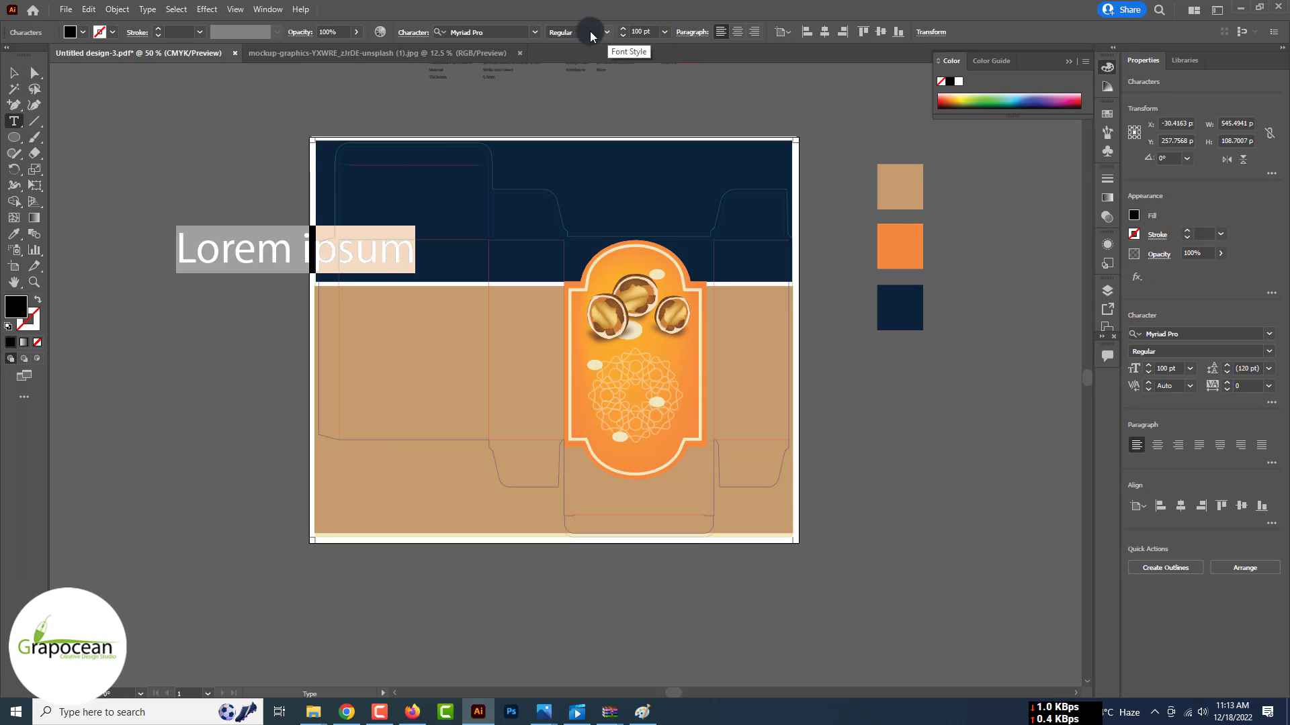
pyautogui.write('c')
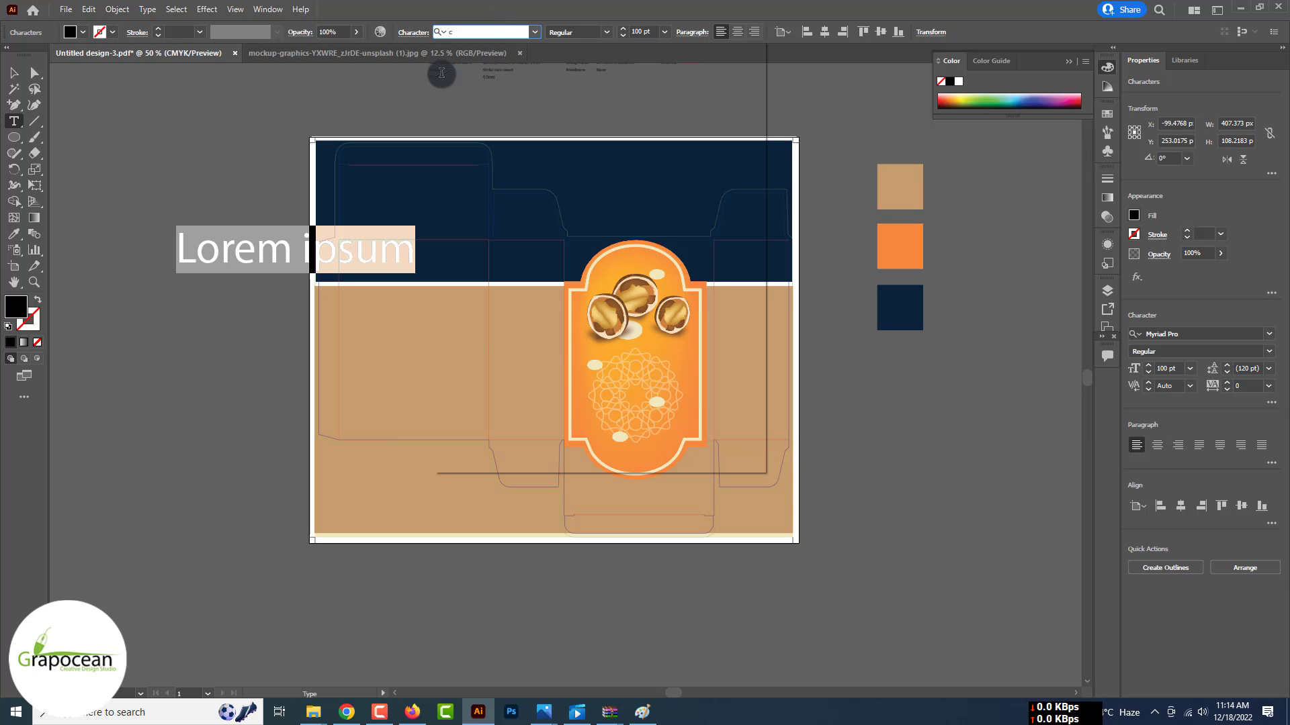
pyautogui.write('in')
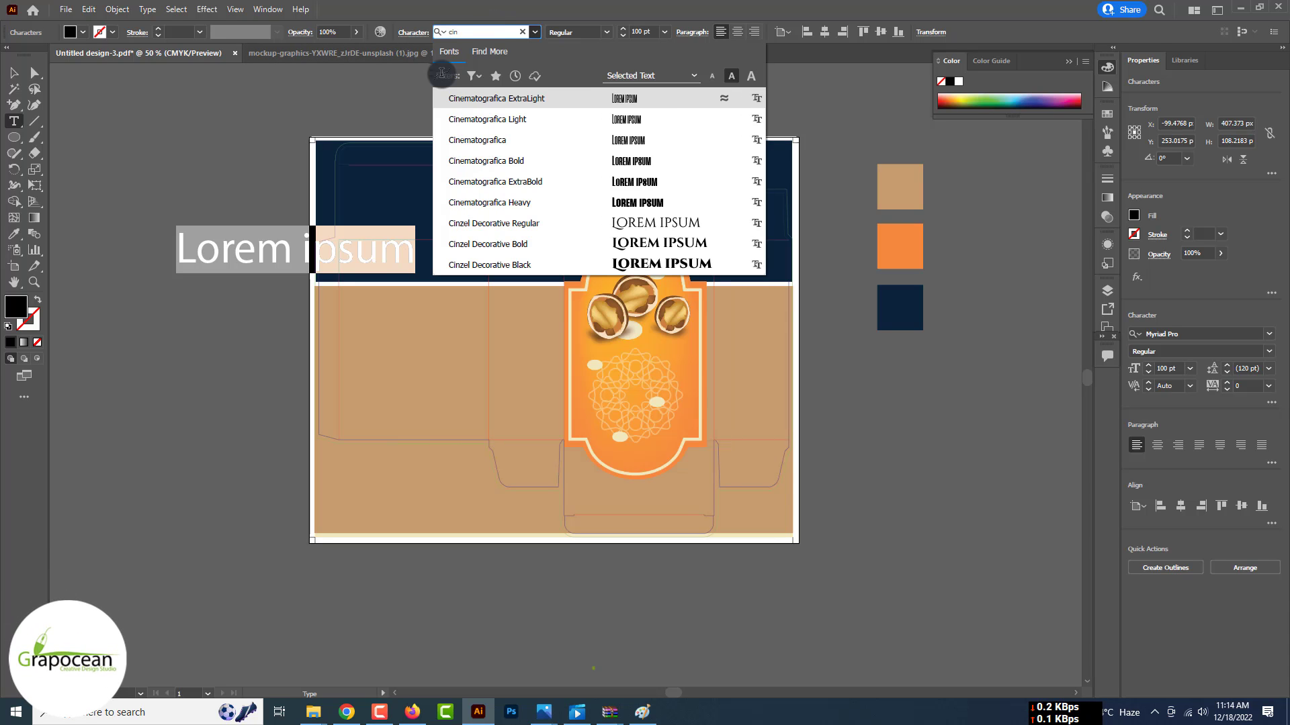
pyautogui.click(676, 240)
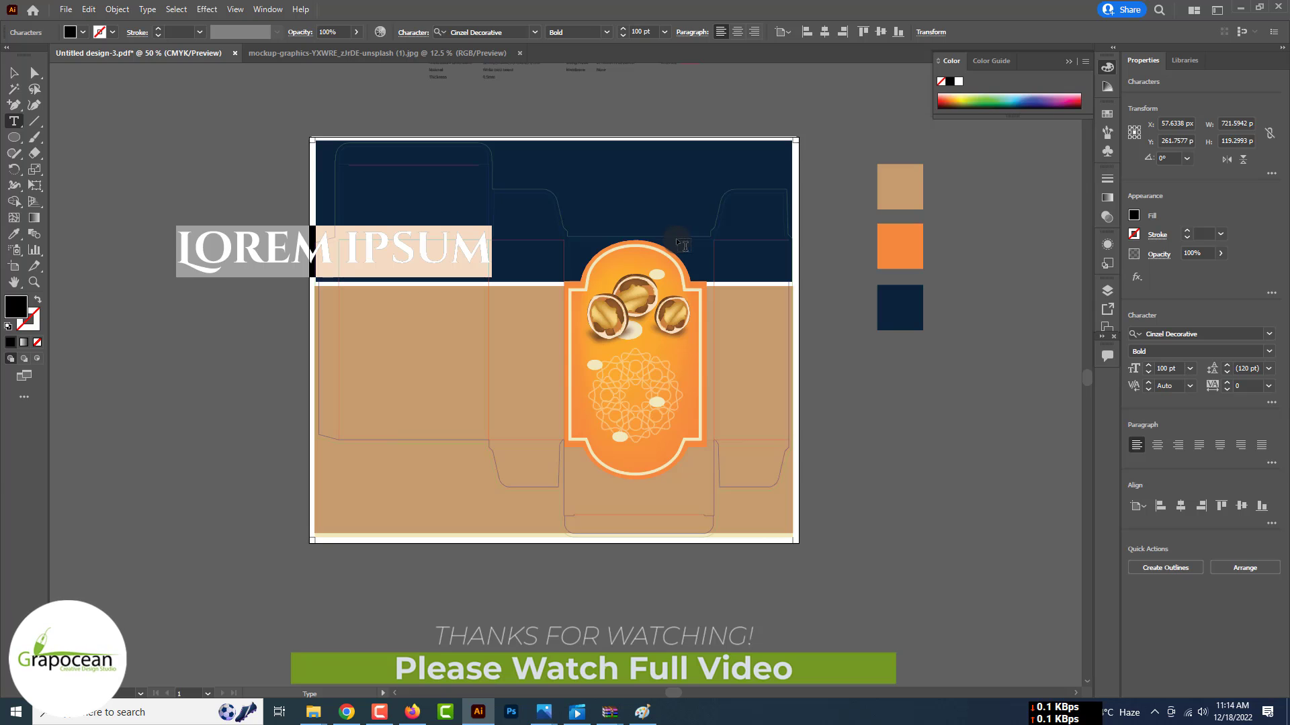
# Replace the placeholder text with NUT and place it over the radial ornament on the orange label.
pyautogui.press('BackSpace')
pyautogui.write('NUT')
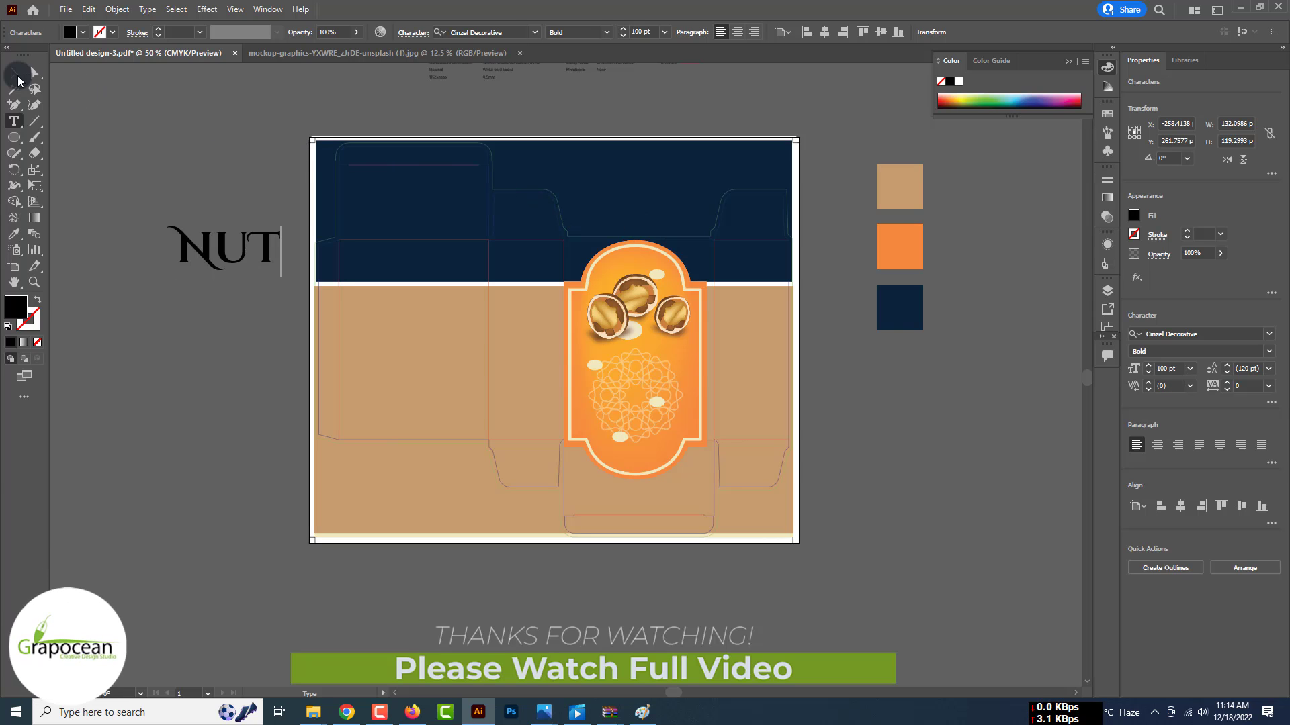
pyautogui.click(112, 138)
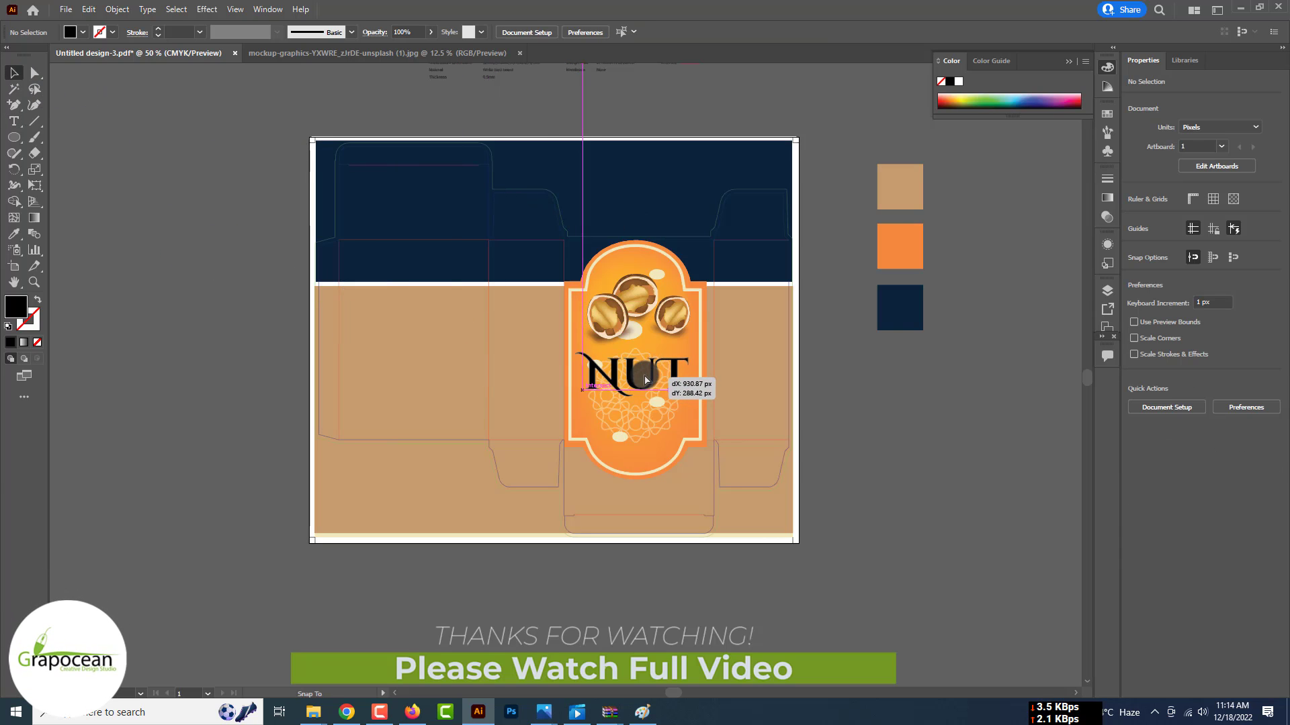
pyautogui.moveTo(644, 380); pyautogui.dragTo(643, 369)
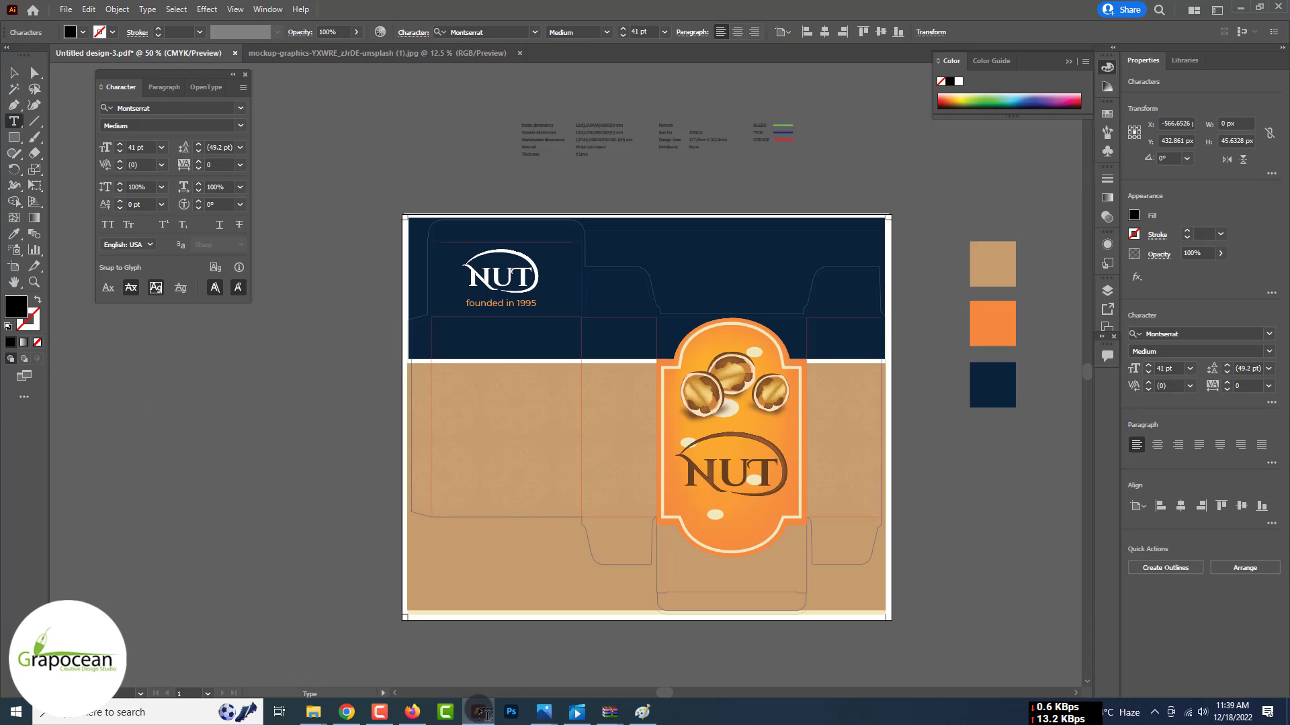
# Enter the text "Delicious Nuts packaigng Design" beside the dieline, with a line break after Nuts.
pyautogui.press('Escape')
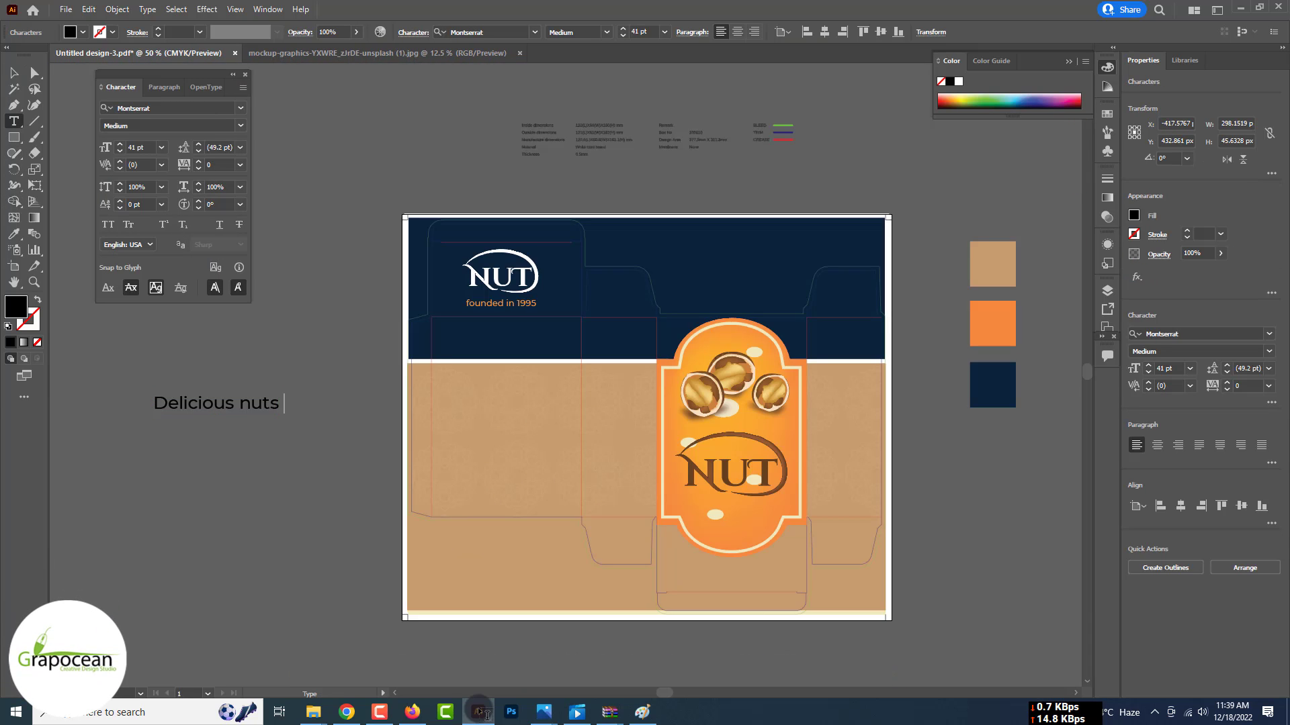
pyautogui.write('ckaigng Deisng')
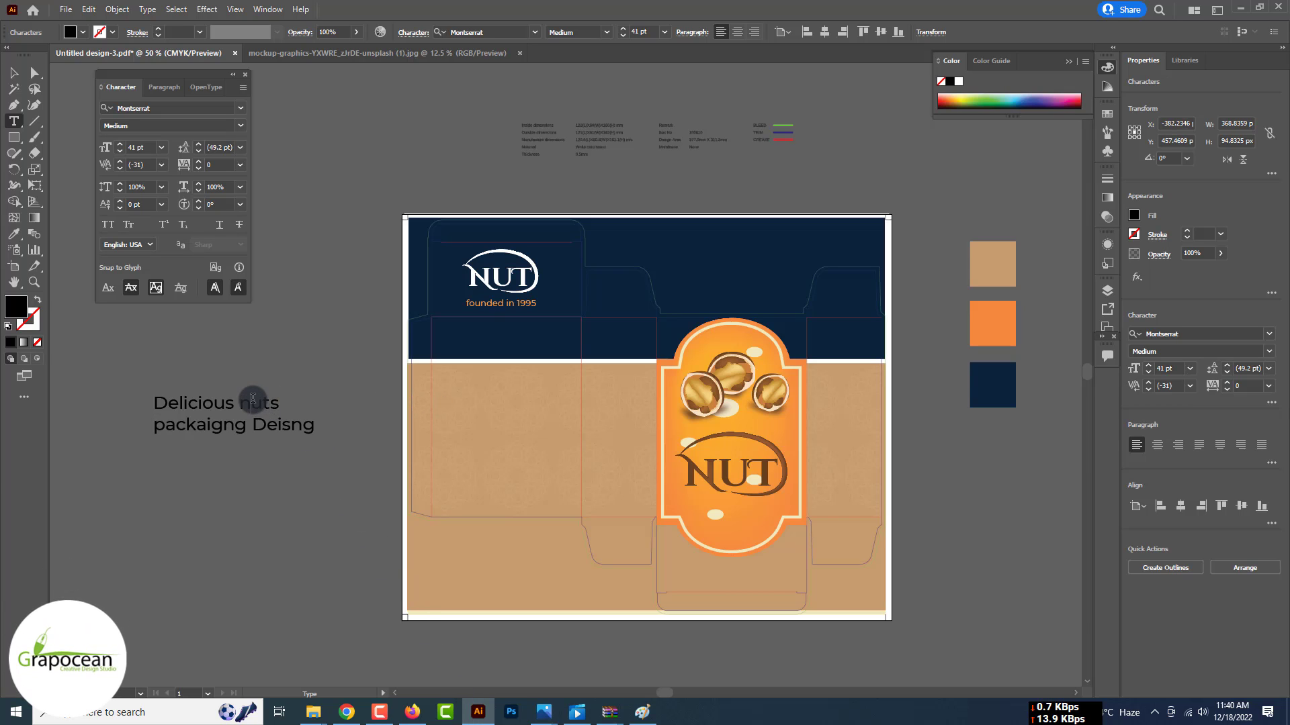
pyautogui.write('N')
pyautogui.click(314, 425)
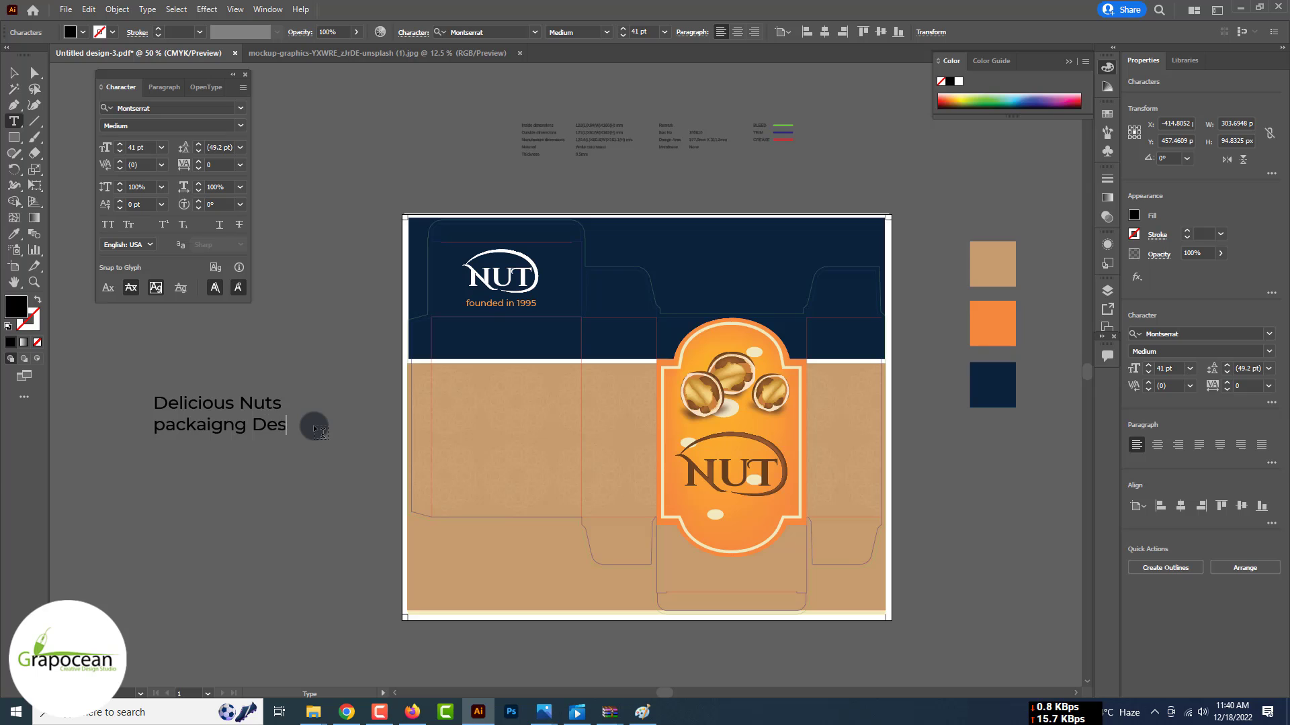
pyautogui.write('ign')
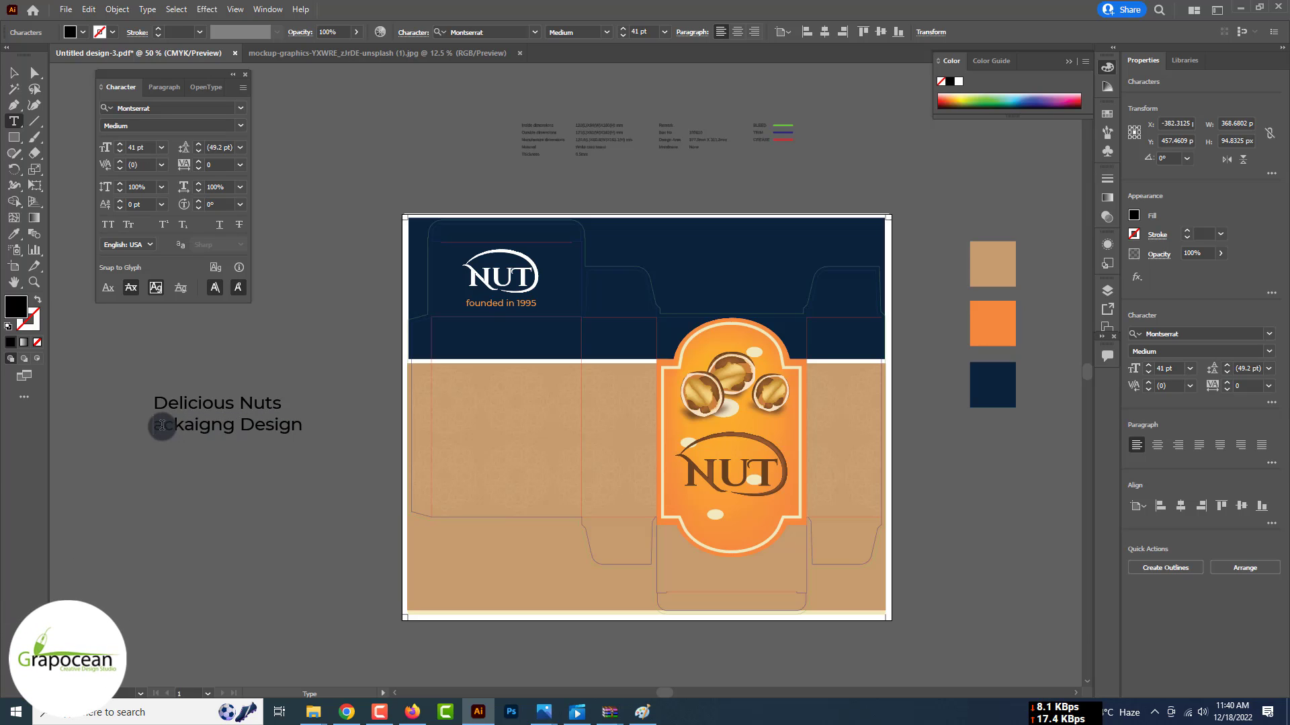
# Capitalize Packaigng, move Design onto a third line, and center-align the three-line text.
pyautogui.moveTo(315, 425); pyautogui.dragTo(142, 397)
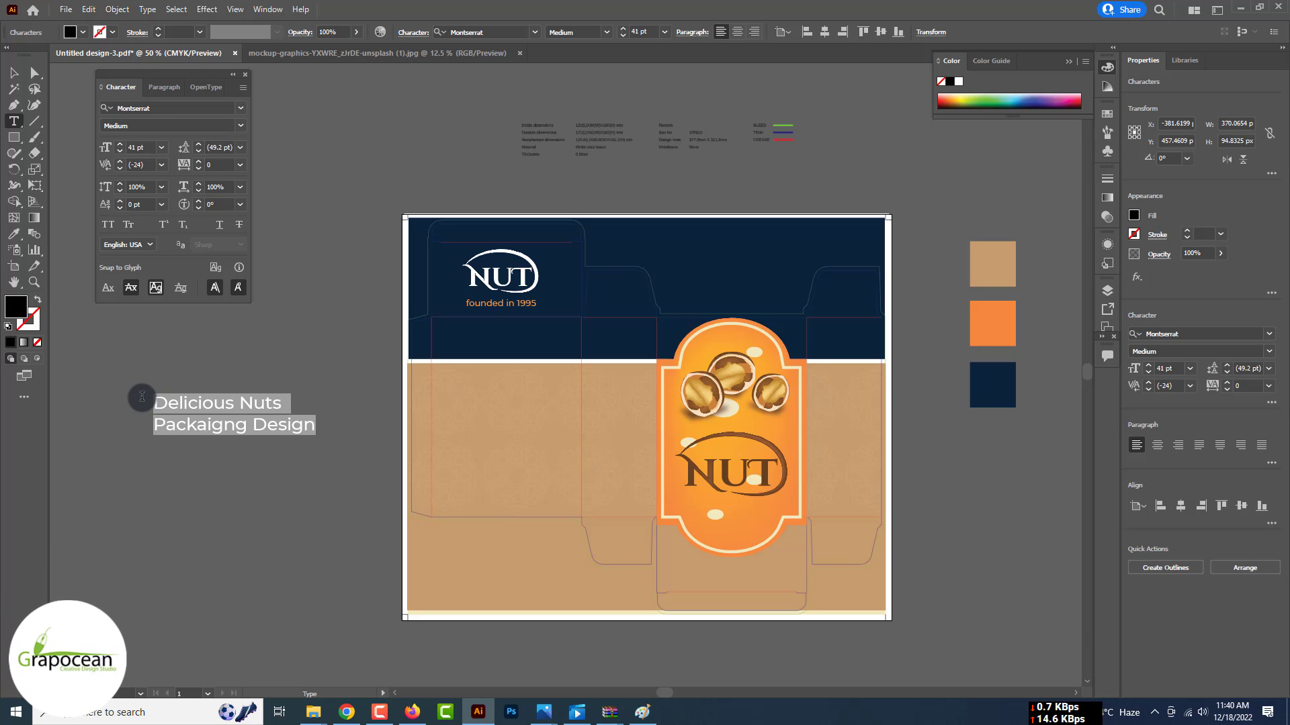
pyautogui.click(278, 405)
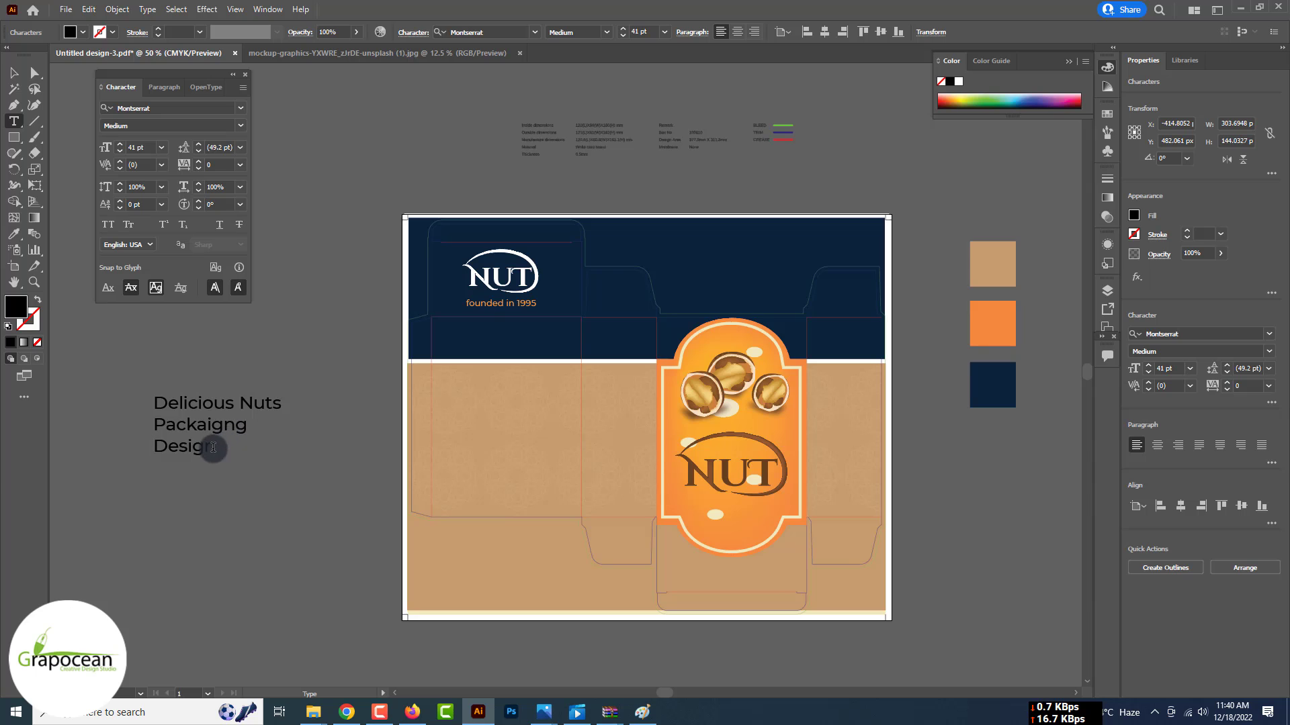
pyautogui.moveTo(213, 447); pyautogui.dragTo(134, 383)
pyautogui.click(737, 32)
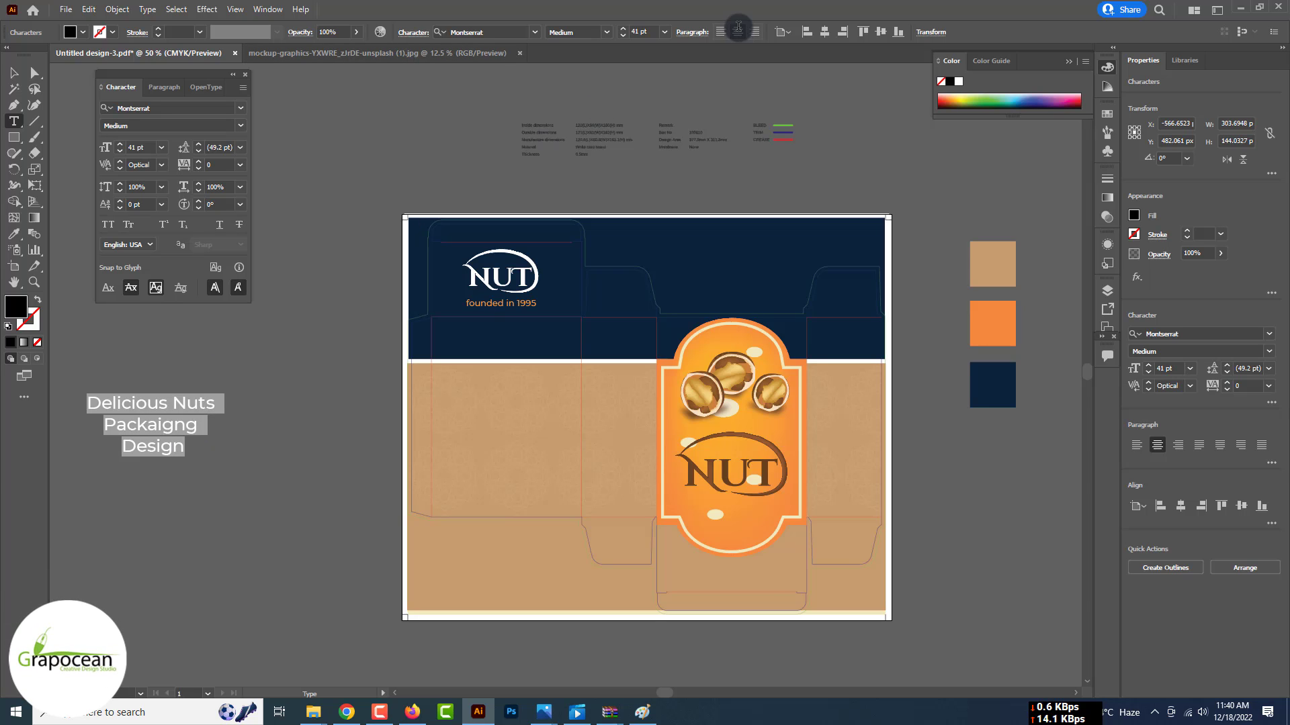
# Set the word Packaigng in Cinzel Decorative Regular and enlarge it, and make the Delicious Nuts line smaller.
pyautogui.doubleClick(194, 425)
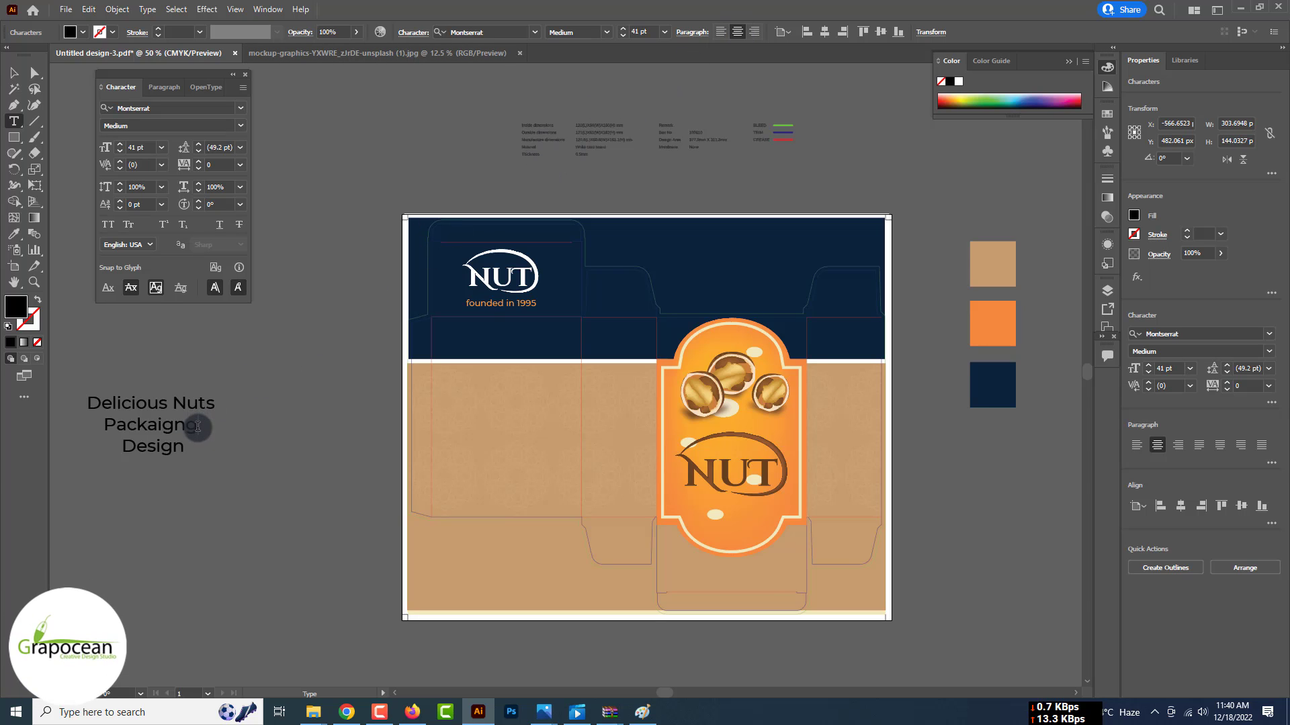
pyautogui.click(534, 32)
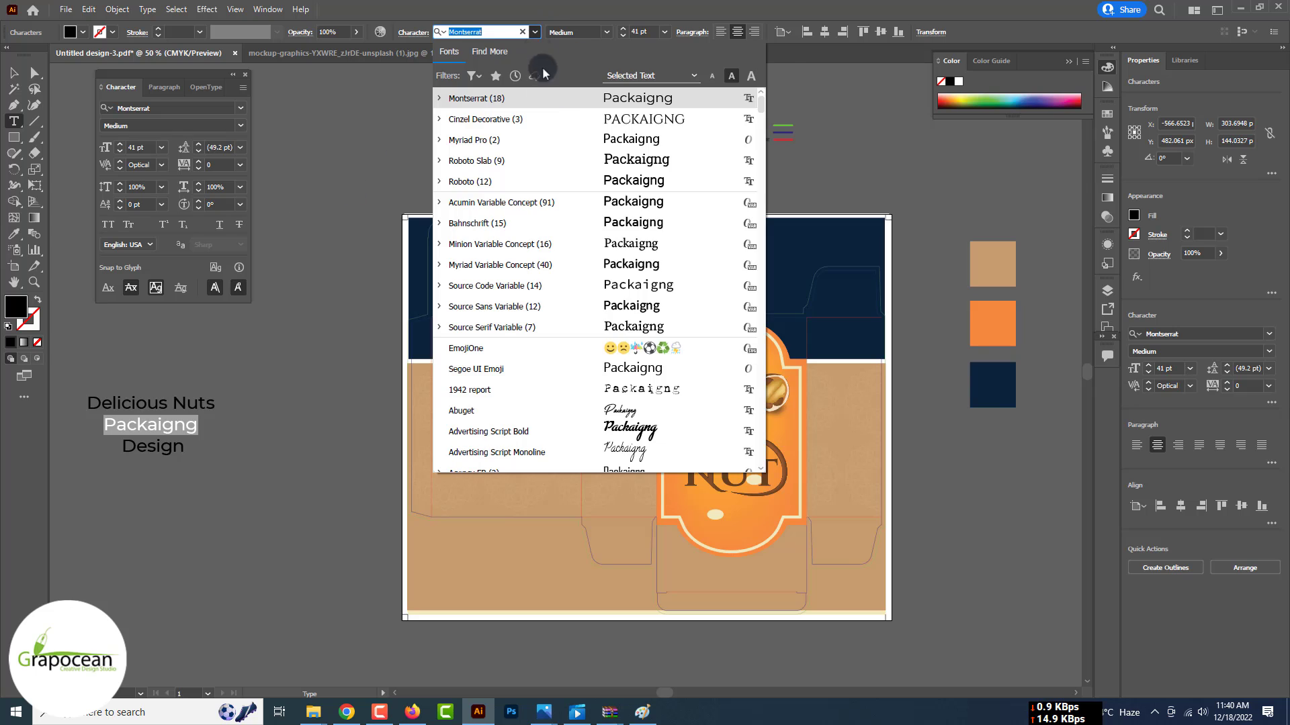
pyautogui.click(555, 115)
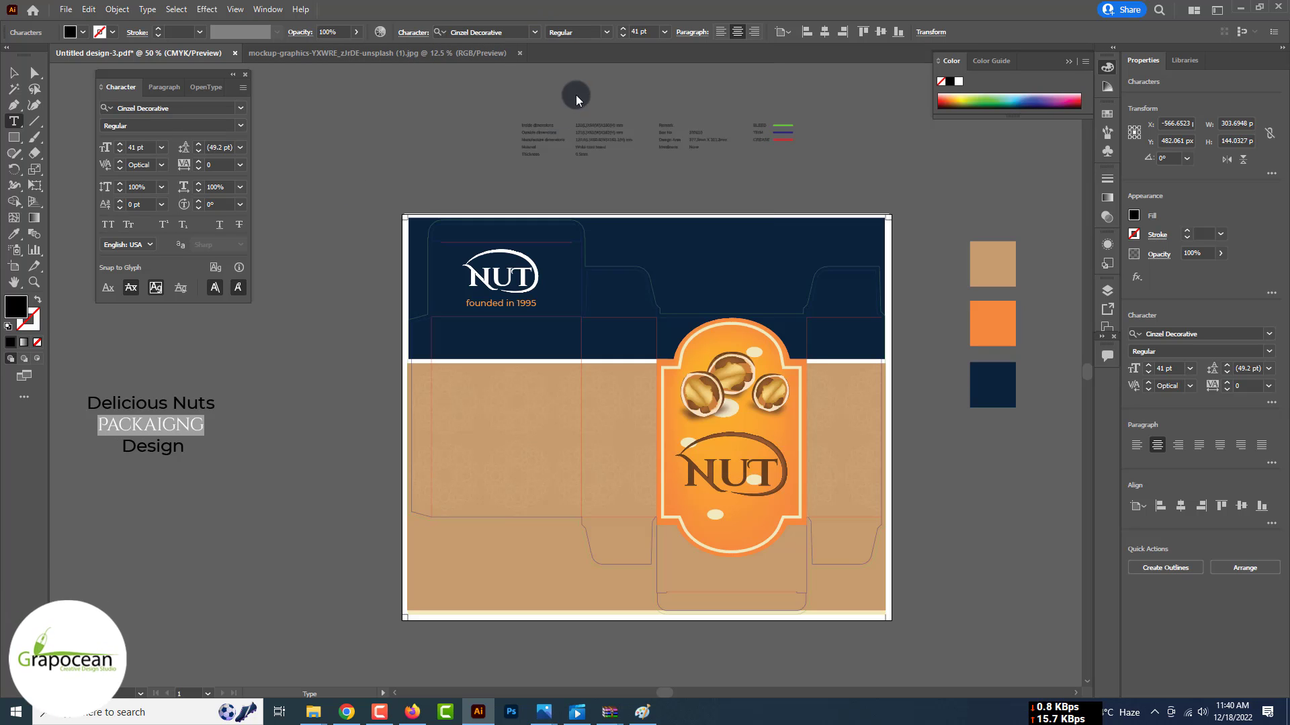
pyautogui.click(624, 28)
pyautogui.moveTo(213, 403); pyautogui.dragTo(39, 402)
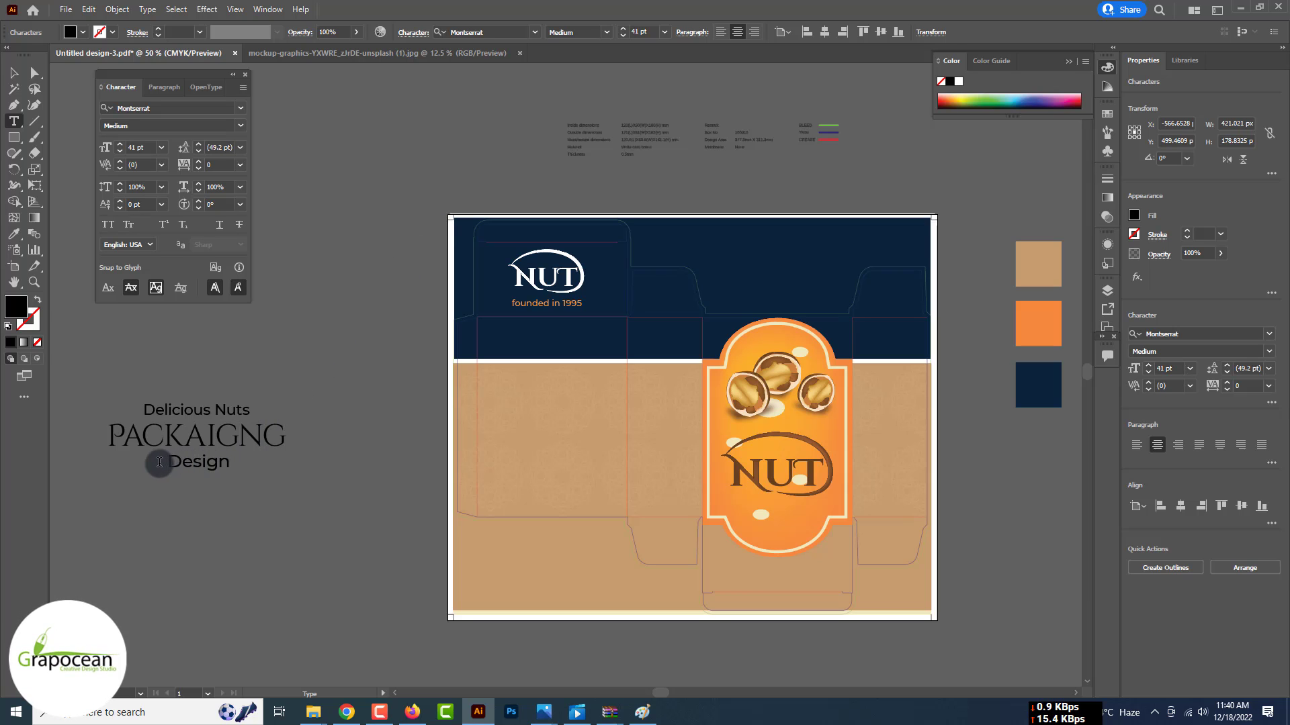
pyautogui.moveTo(229, 462); pyautogui.dragTo(49, 377)
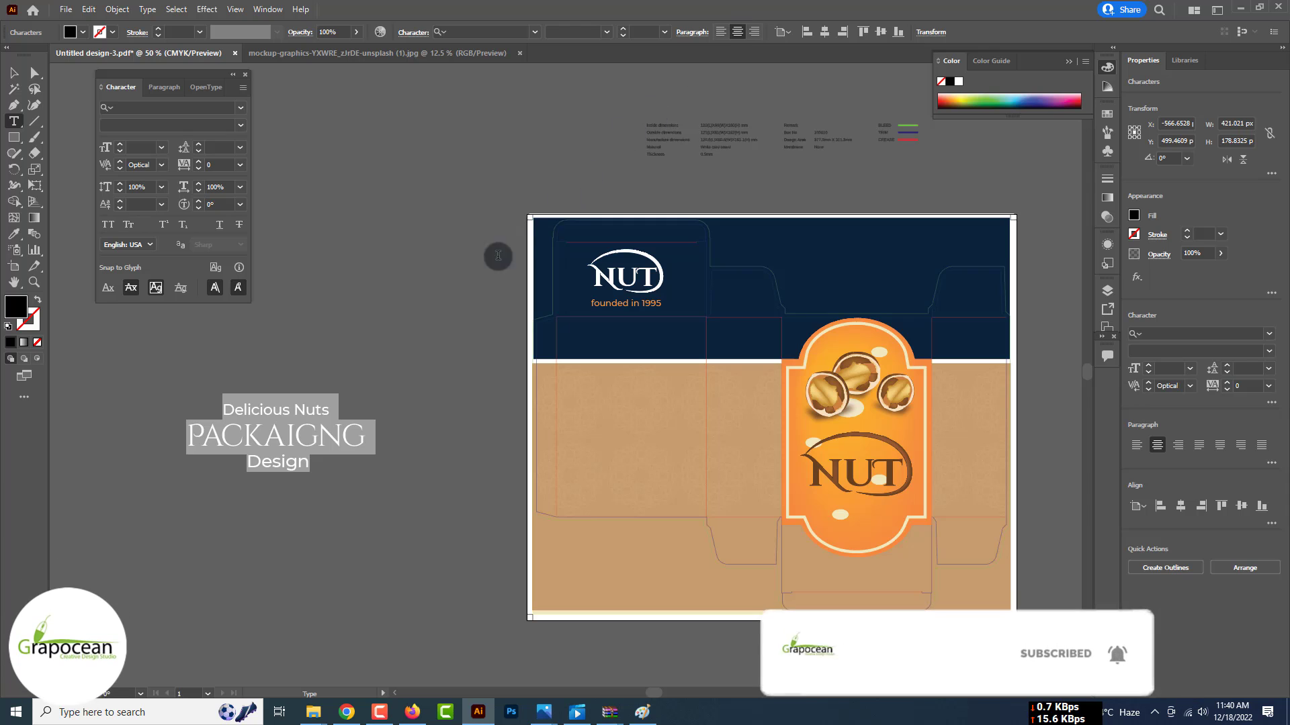
pyautogui.click(351, 411)
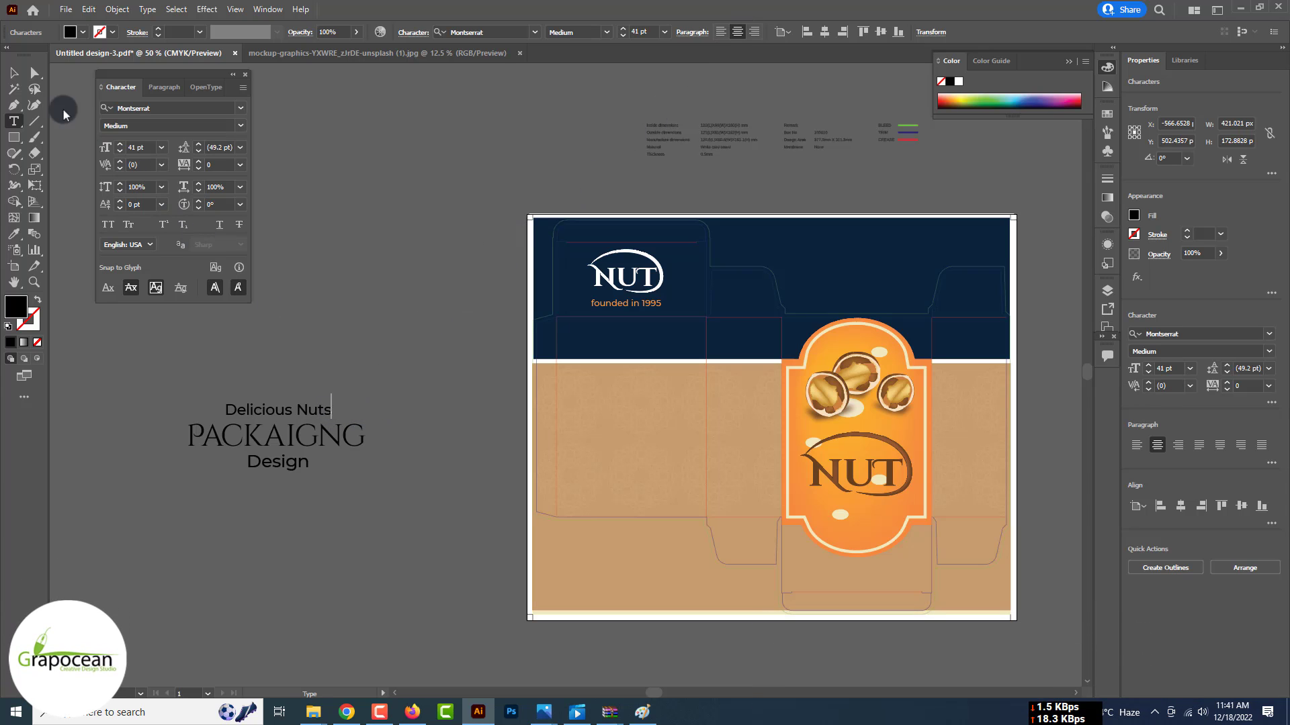
# Move the three-line text onto the tan panel below the founded in 1995 flap and scale it down to fit.
pyautogui.press('Escape')
pyautogui.moveTo(293, 445); pyautogui.dragTo(662, 433)
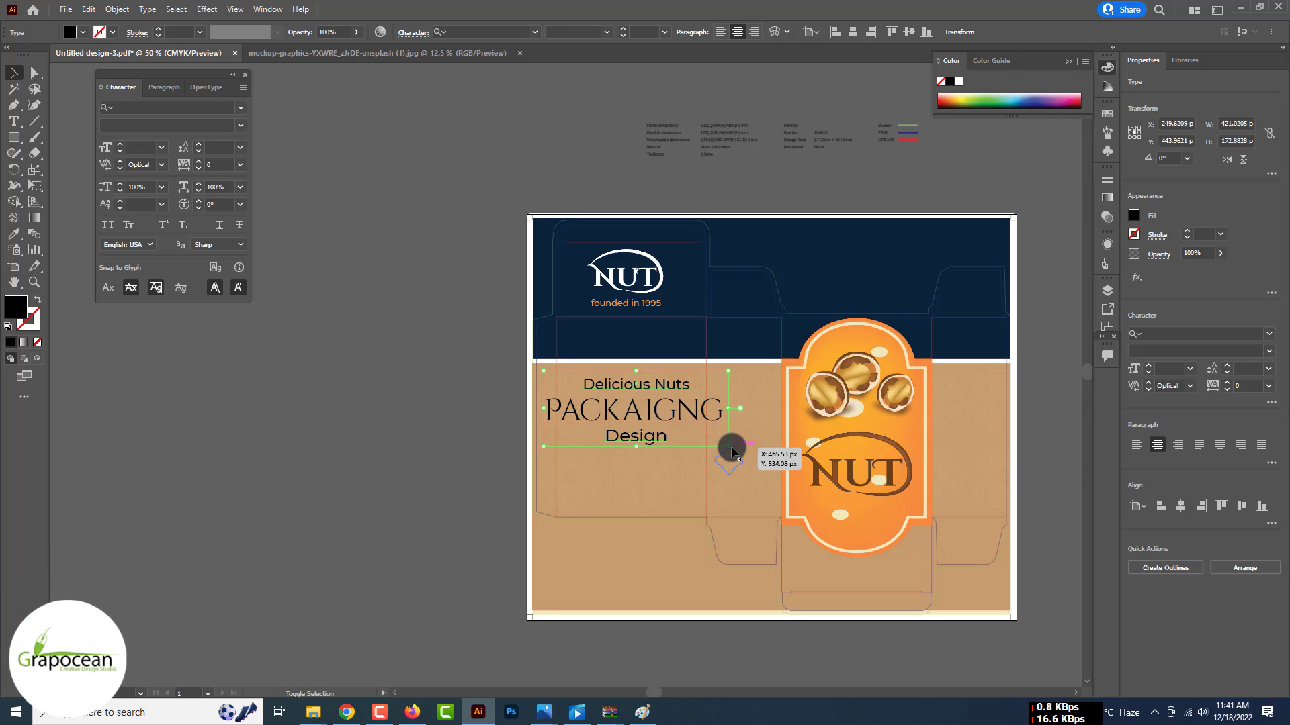
pyautogui.moveTo(643, 410); pyautogui.dragTo(640, 402)
pyautogui.click(341, 445)
# Recolor the three-line text with the dark brown sampled from the NUT logo on the orange label.
pyautogui.scroll(3, 634, 402)
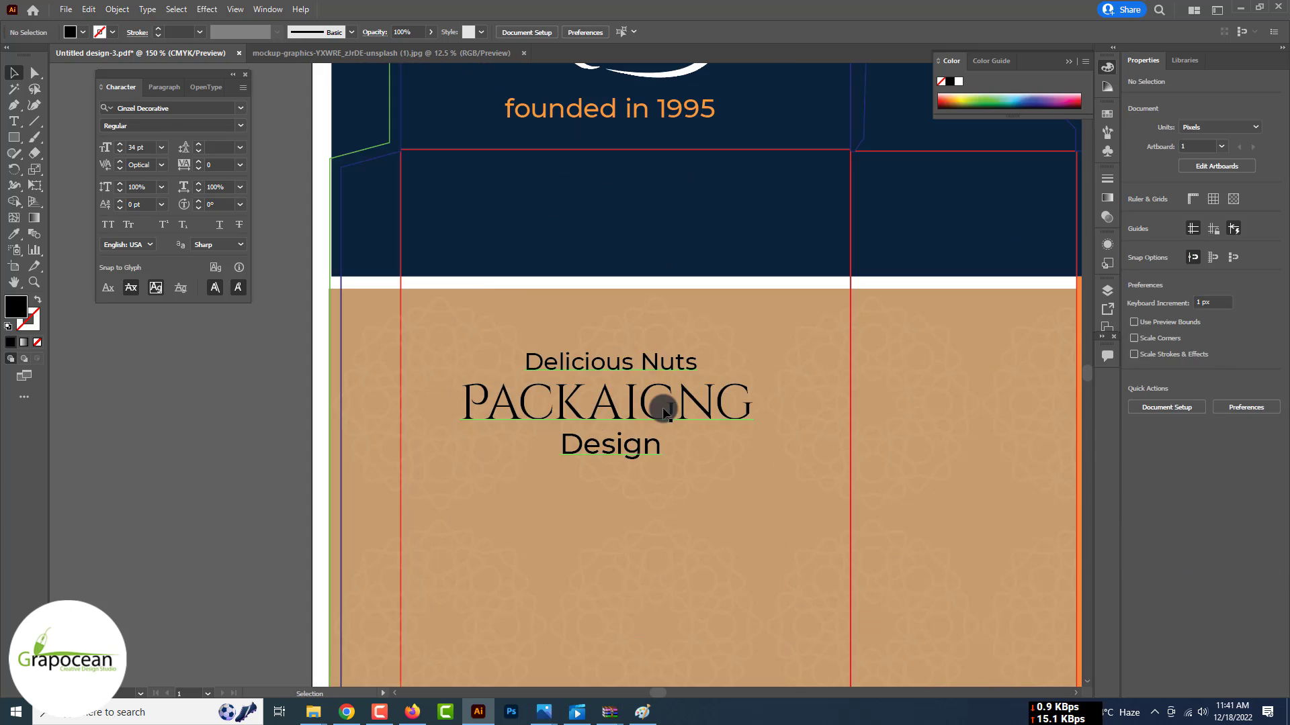
pyautogui.click(662, 409)
pyautogui.scroll(-1, 662, 409)
pyautogui.hscroll(4, 662, 409)
pyautogui.press('i')
pyautogui.click(833, 499)
# Draw a rectangle about 228 by 47 px around the word Packaigng.
pyautogui.scroll(2, 748, 308)
pyautogui.moveTo(14, 137); pyautogui.dragTo(63, 140)
pyautogui.scroll(2, 340, 415)
pyautogui.moveTo(341, 505); pyautogui.dragTo(743, 588)
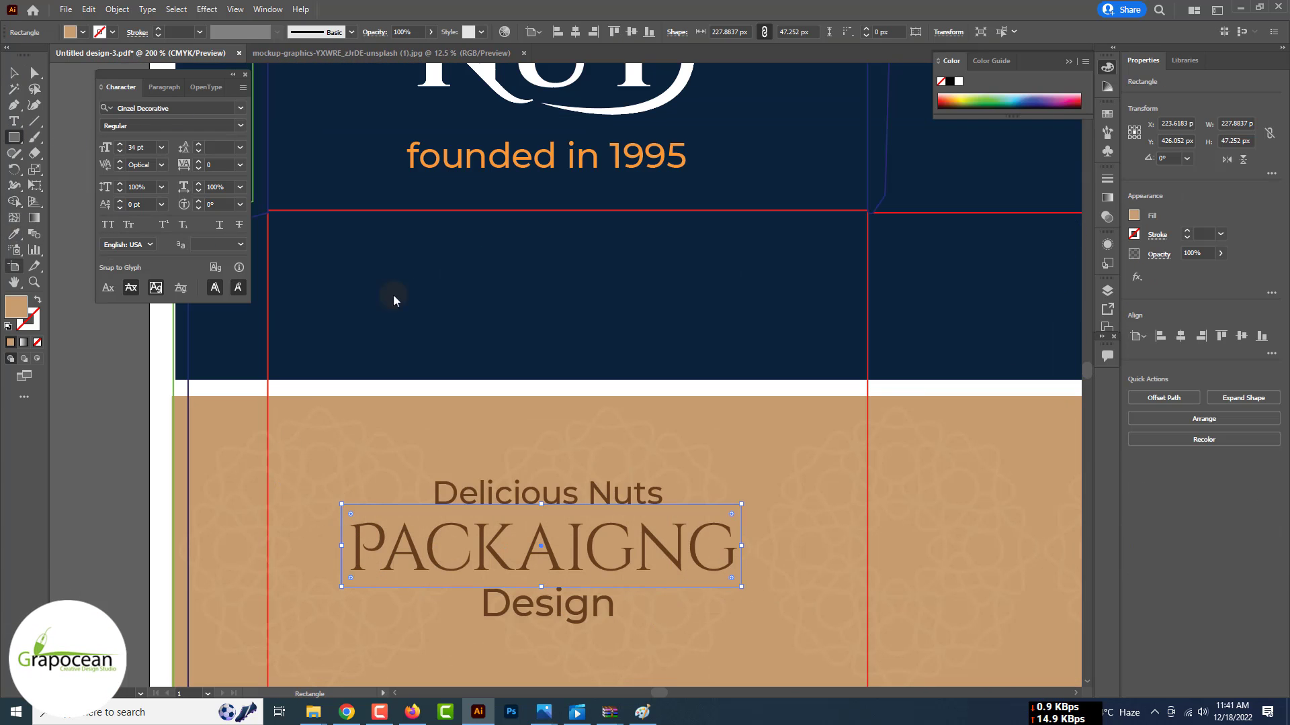
# Fill the rectangle around Packaigng with navy sampled from the upper panel and thicken its white outline.
pyautogui.scroll(-3, 353, 469)
pyautogui.press('i')
pyautogui.click(362, 316)
pyautogui.press('v')
pyautogui.scroll(2, 545, 455)
pyautogui.click(255, 542)
pyautogui.click(255, 569)
pyautogui.click(158, 35)
pyautogui.click(158, 35)
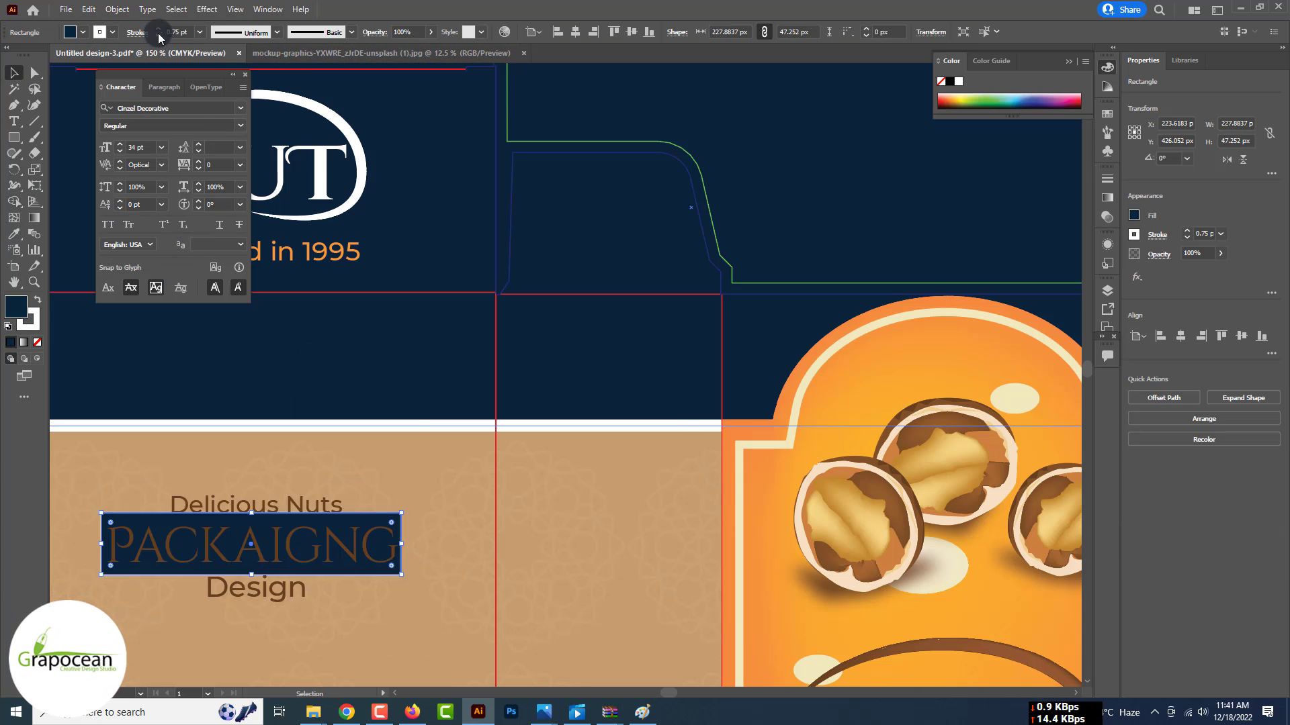
pyautogui.click(158, 28)
# Recolor the word Packaigng with white sampled from the logo on the navy flap.
pyautogui.click(255, 542)
pyautogui.click(14, 121)
pyautogui.moveTo(108, 543); pyautogui.dragTo(397, 548)
pyautogui.click(15, 235)
pyautogui.click(327, 161)
# Raise the baseline of the Delicious Nuts line to clear the navy box.
pyautogui.scroll(-3, 470, 493)
pyautogui.scroll(4, 379, 516)
pyautogui.moveTo(515, 559); pyautogui.dragTo(331, 556)
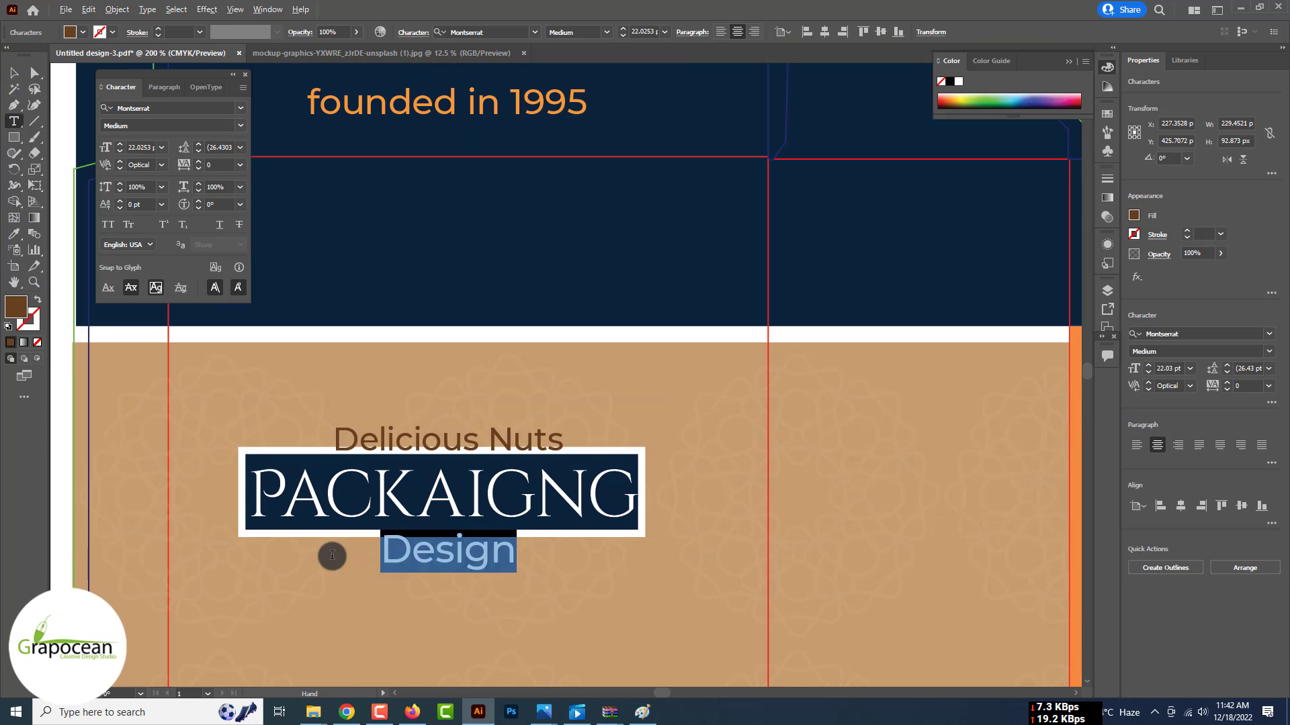
pyautogui.moveTo(563, 438); pyautogui.dragTo(347, 436)
pyautogui.hotkey('alt', 'shift', 'Up')
pyautogui.hotkey('alt', 'shift', 'Up')
pyautogui.hotkey('alt', 'shift', 'Up')
pyautogui.press('Escape')
pyautogui.click(537, 400)
pyautogui.scroll(-5, 537, 400)
pyautogui.scroll(1, 900, 542)
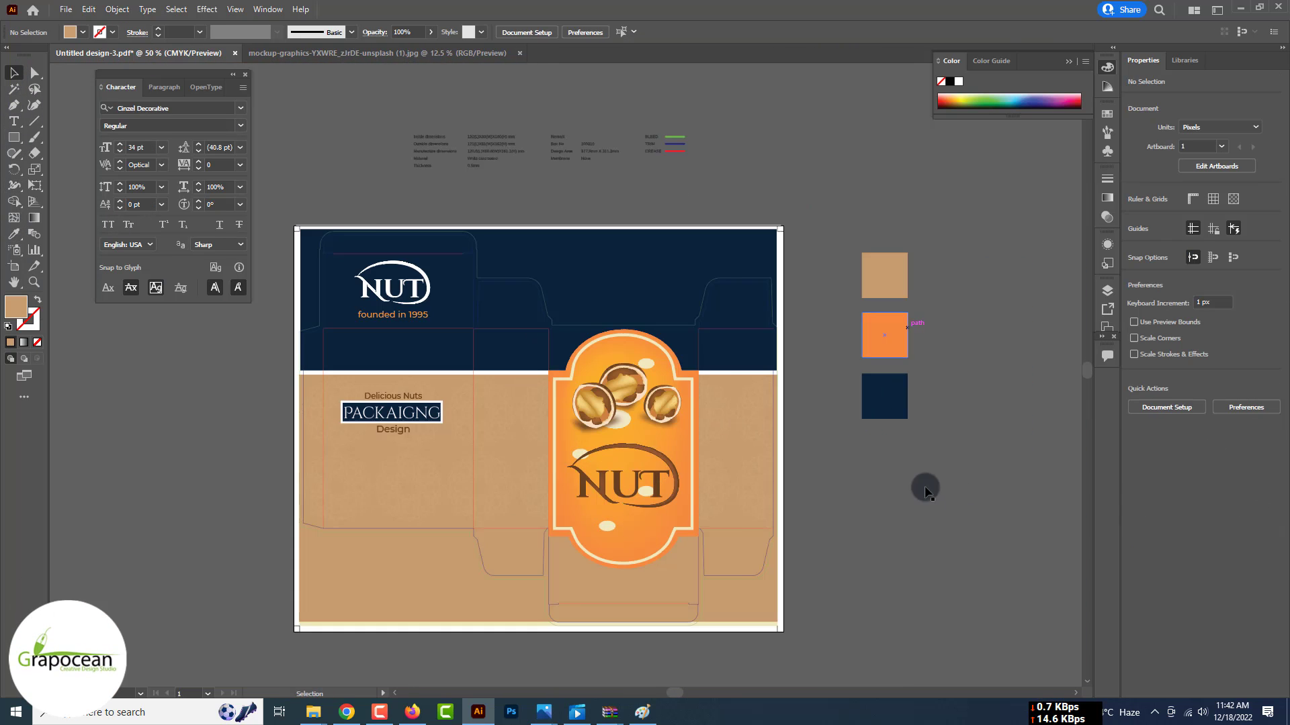
# Change the word Packaigng in the navy box to a bolder Cinzel Decorative style.
pyautogui.scroll(1, 414, 396)
pyautogui.tripleClick(414, 396)
pyautogui.press('Escape')
pyautogui.scroll(1, 581, 447)
pyautogui.doubleClick(269, 407)
pyautogui.doubleClick(240, 407)
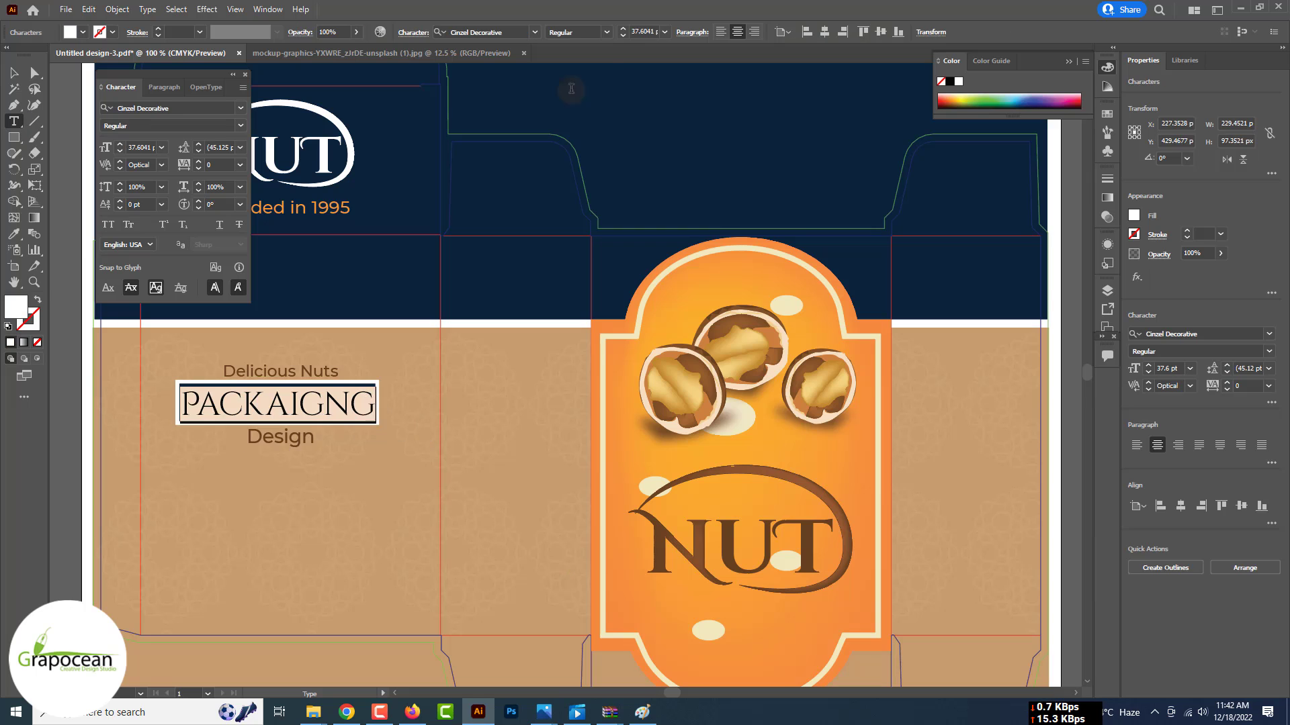
pyautogui.click(607, 32)
pyautogui.click(570, 67)
pyautogui.click(14, 72)
# Set the size of the word Design below the navy box to 25 pt.
pyautogui.click(14, 121)
pyautogui.scroll(1, 137, 250)
pyautogui.doubleClick(464, 489)
pyautogui.scroll(16, 626, 31)
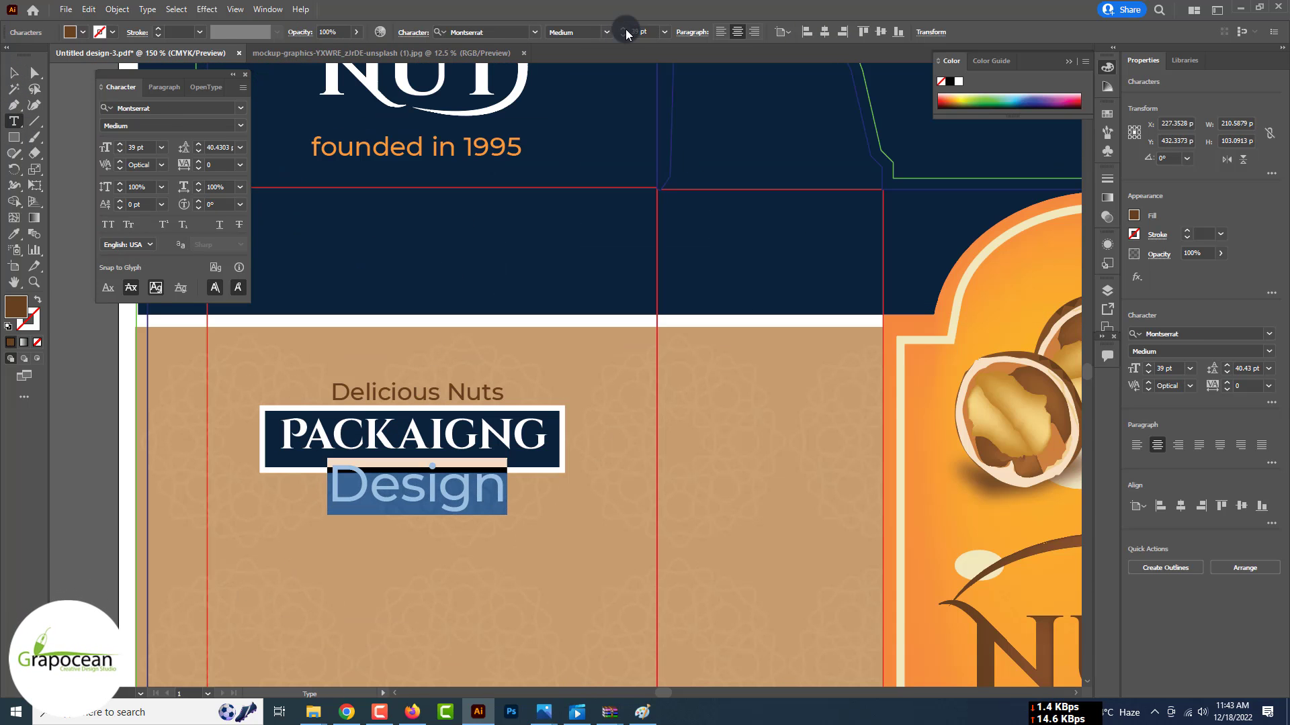
pyautogui.click(607, 32)
pyautogui.click(569, 221)
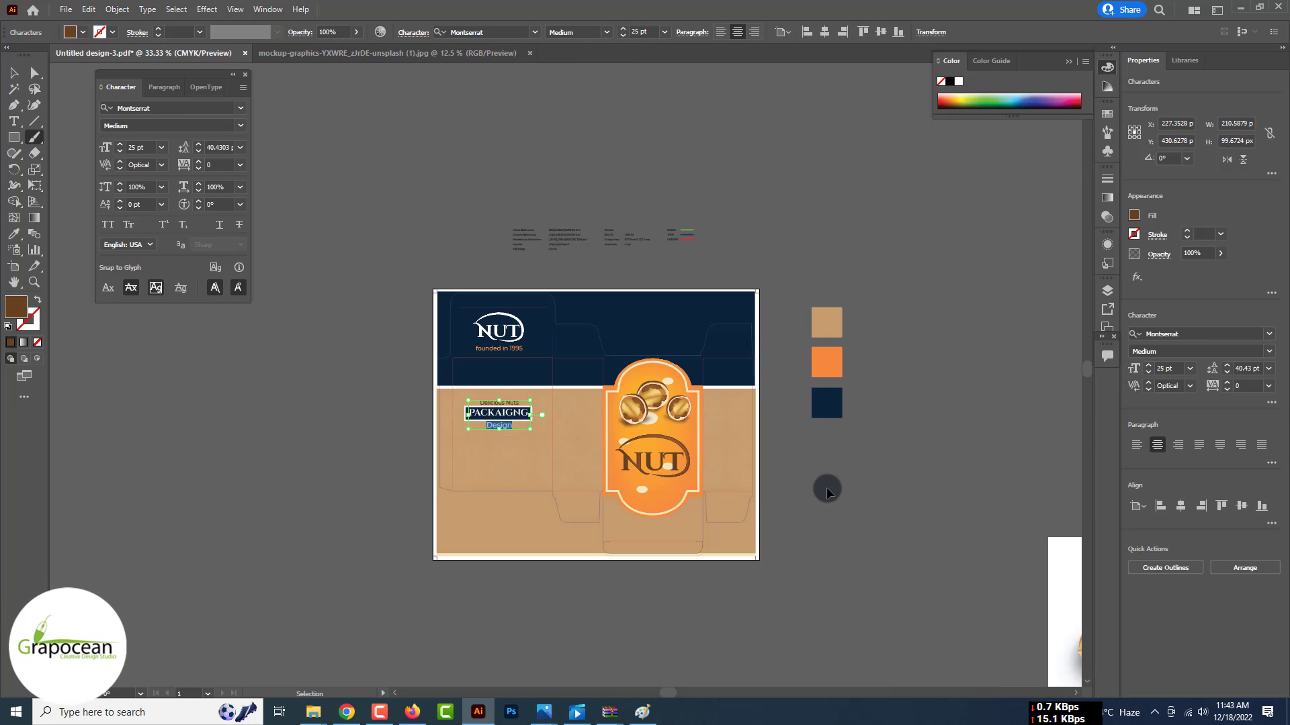
pyautogui.press('Escape')
# Give the white rectangle below the title a 2 pt outline in navy sampled from the upper panel.
pyautogui.hotkey('ctrl', '=')
pyautogui.hotkey('ctrl', '=')
pyautogui.hotkey('ctrl', '=')
pyautogui.hotkey('ctrl', '=')
pyautogui.hotkey('ctrl', '=')
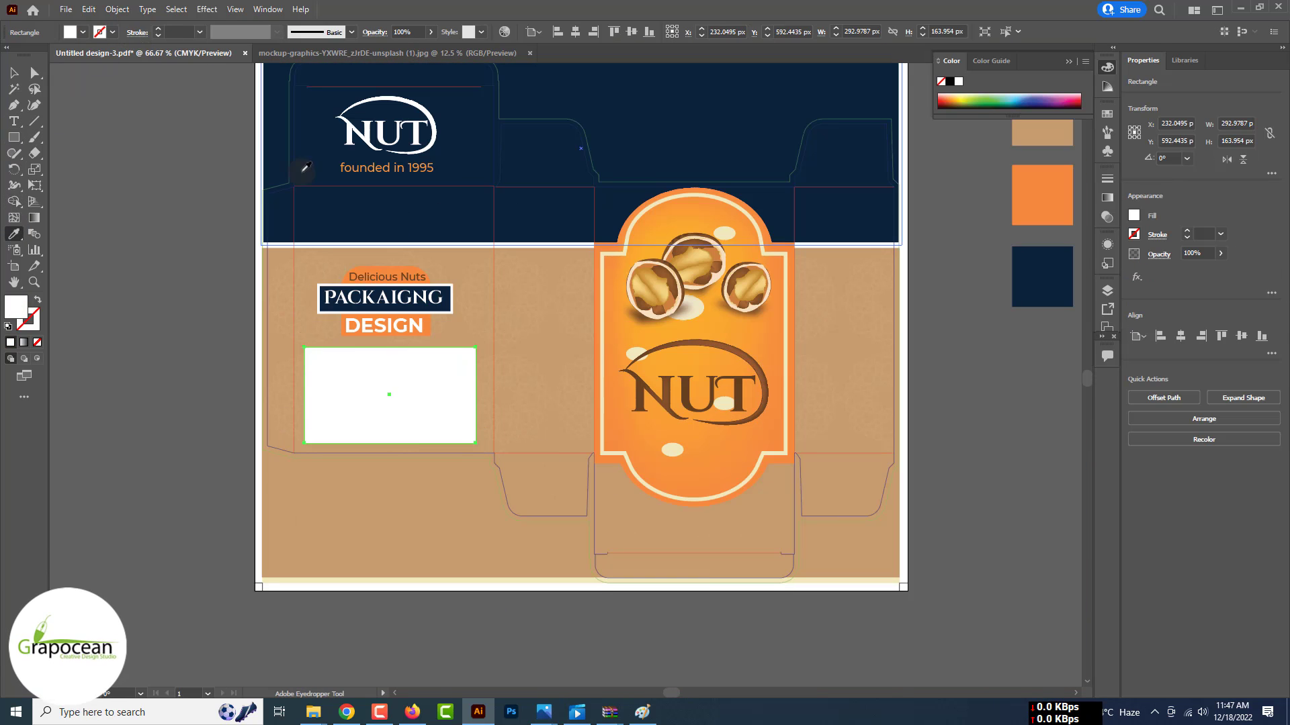
pyautogui.click(301, 172)
pyautogui.hotkey('shift', 'x')
pyautogui.click(158, 35)
pyautogui.keyDown('ctrl'); pyautogui.click(464, 343); pyautogui.keyUp('ctrl')
pyautogui.scroll(1, 450, 348)
pyautogui.keyDown('ctrl'); pyautogui.click(463, 351); pyautogui.keyUp('ctrl')
pyautogui.doubleClick(28, 319)
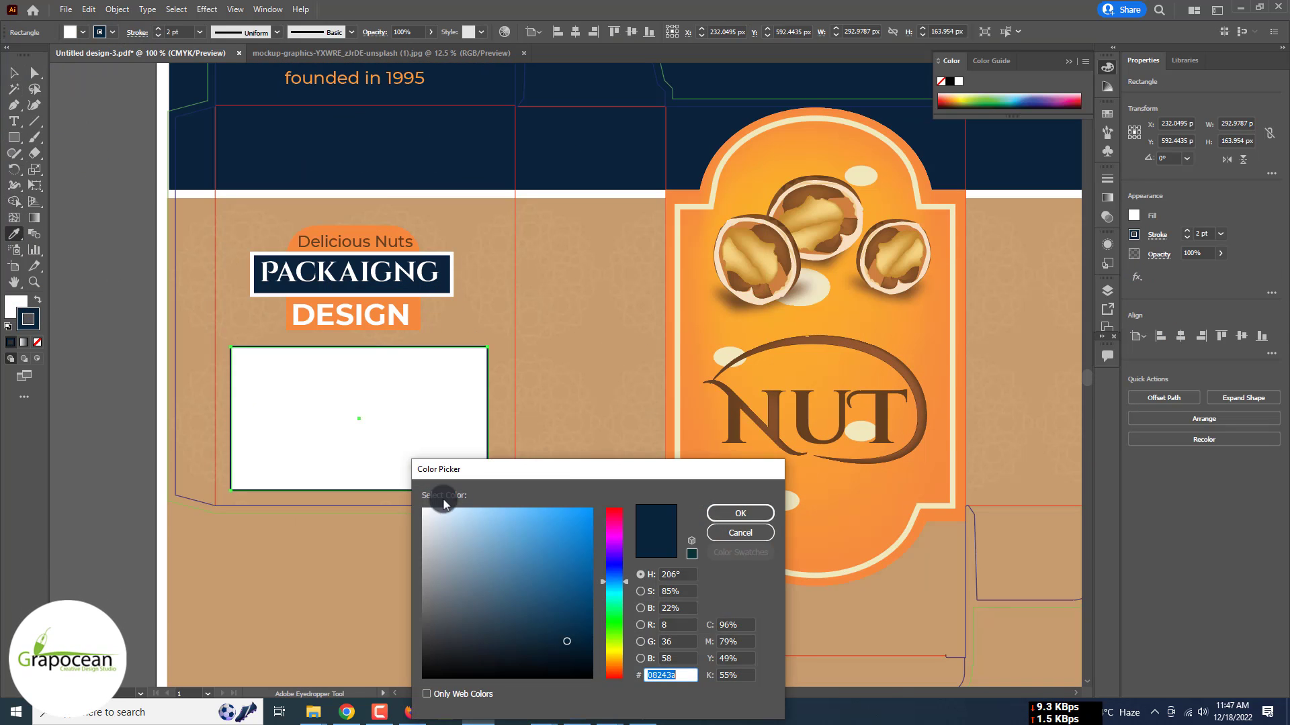
pyautogui.press('Return')
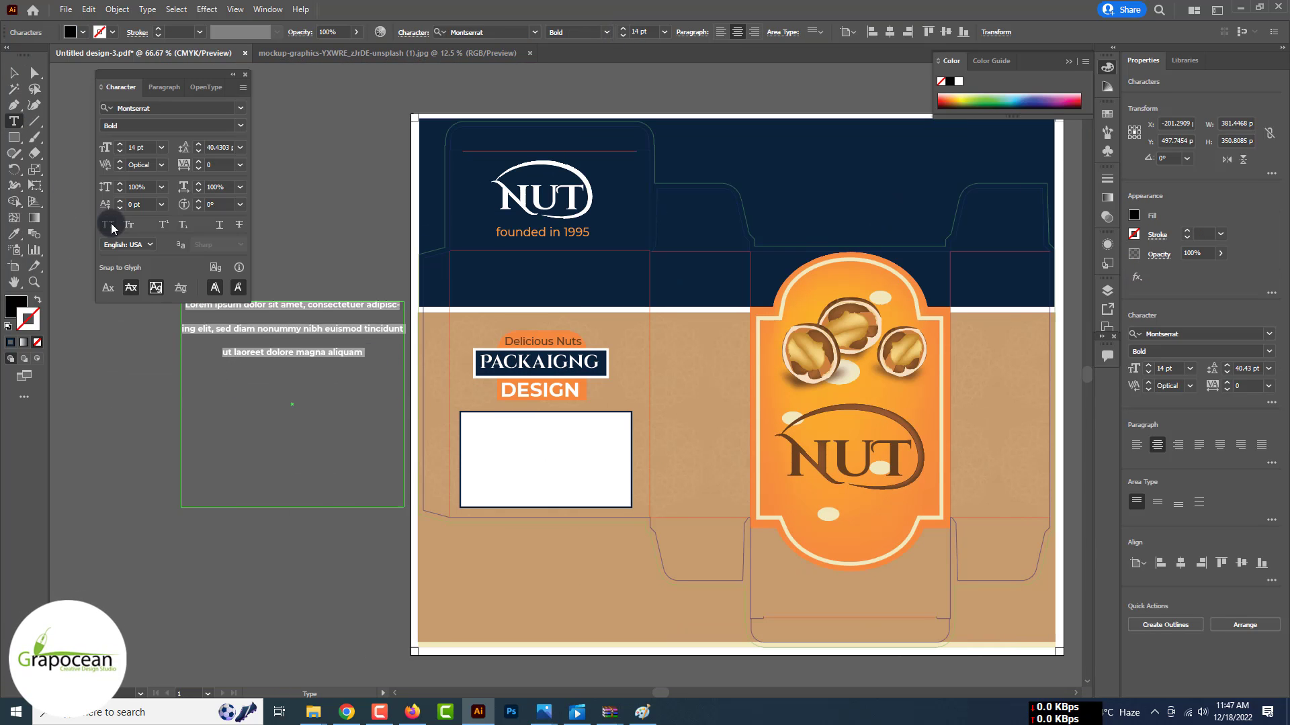
# Tighten the placeholder paragraph's line spacing to 22.43 pt and change its font weight.
pyautogui.click(111, 223)
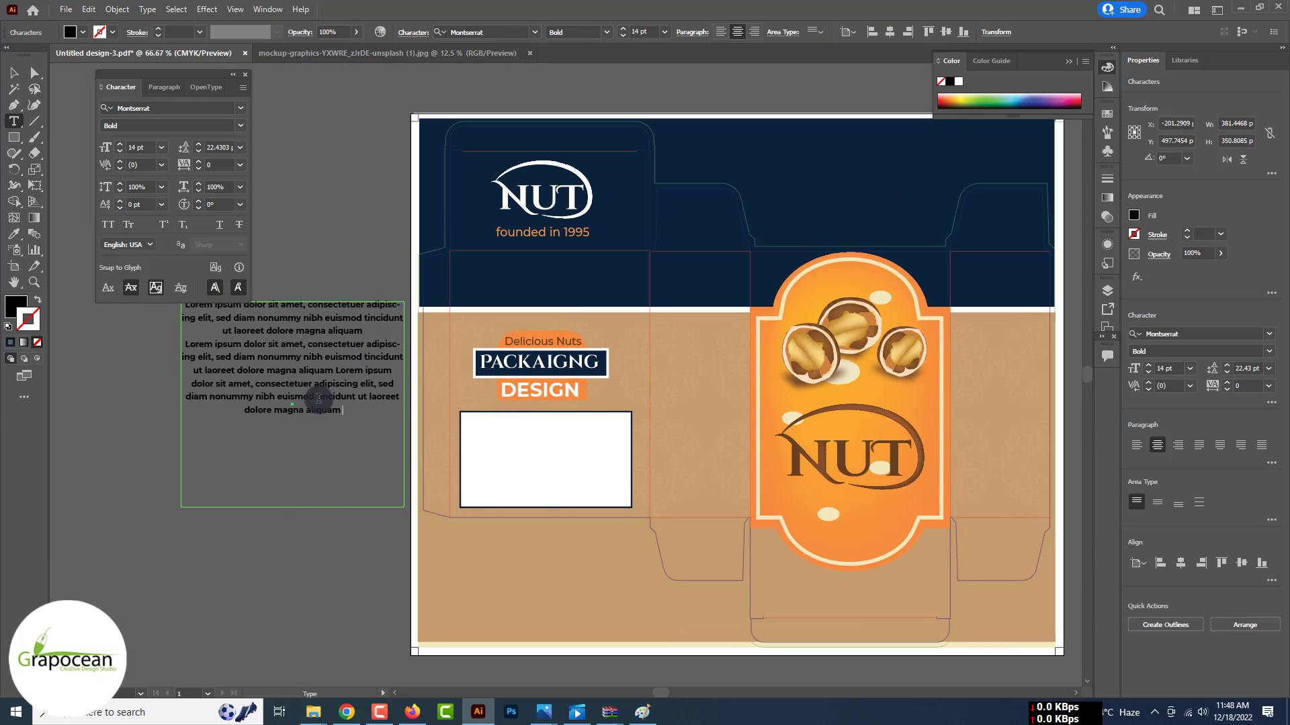
pyautogui.click(607, 32)
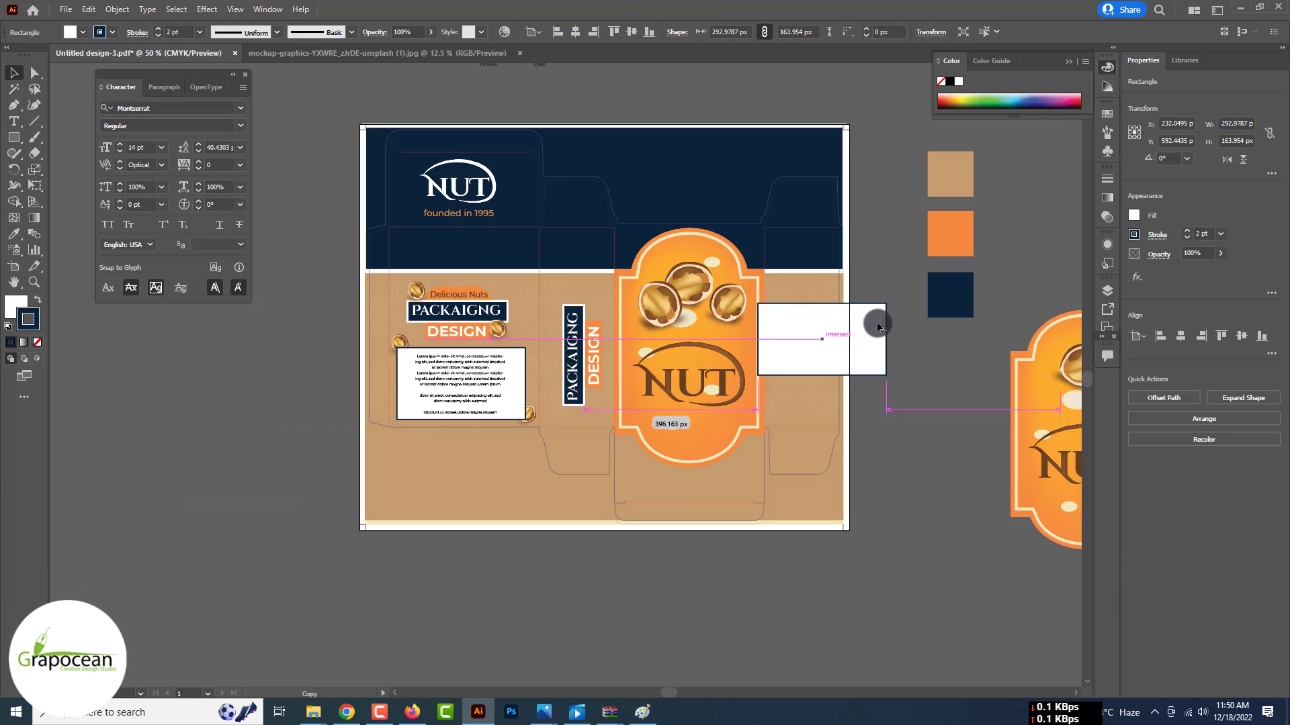
# Reshape the copied white box to about 141 by 311 px on the narrow side panel and copy the placeholder paragraph into it.
pyautogui.scroll(2, 772, 332)
pyautogui.moveTo(838, 403); pyautogui.dragTo(827, 547)
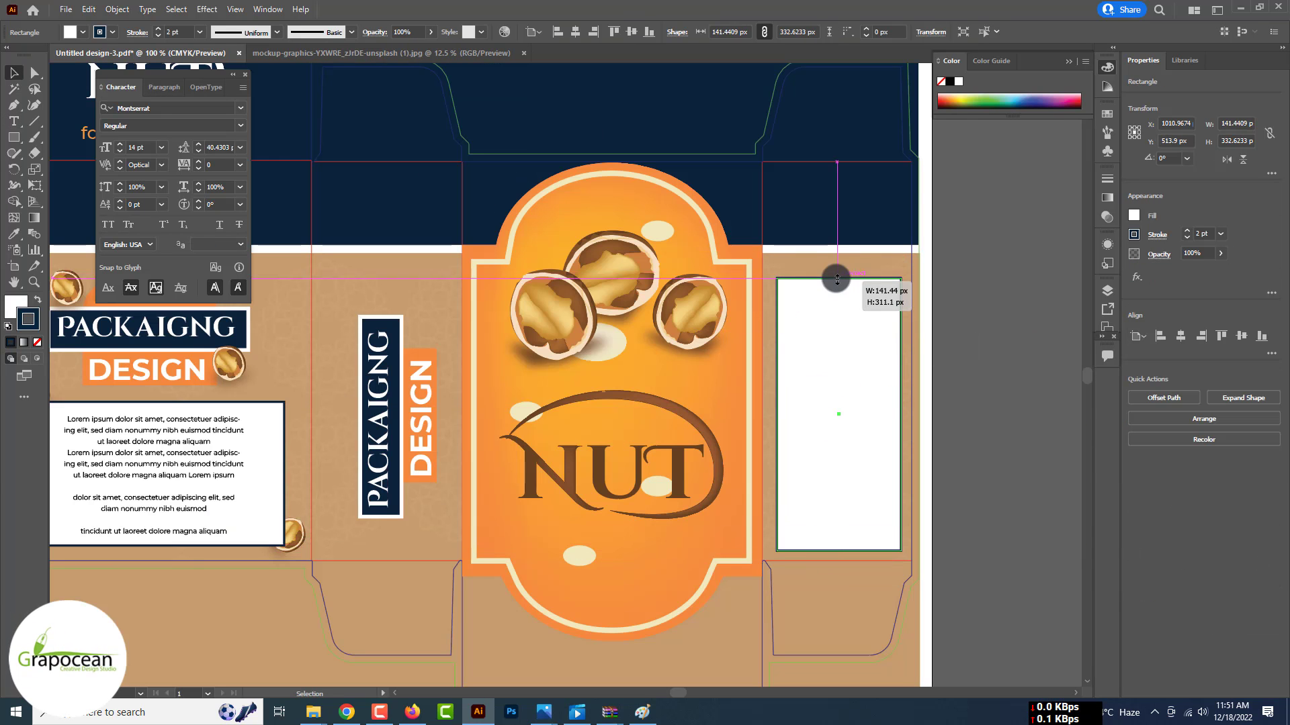
pyautogui.moveTo(191, 449); pyautogui.dragTo(657, 377)
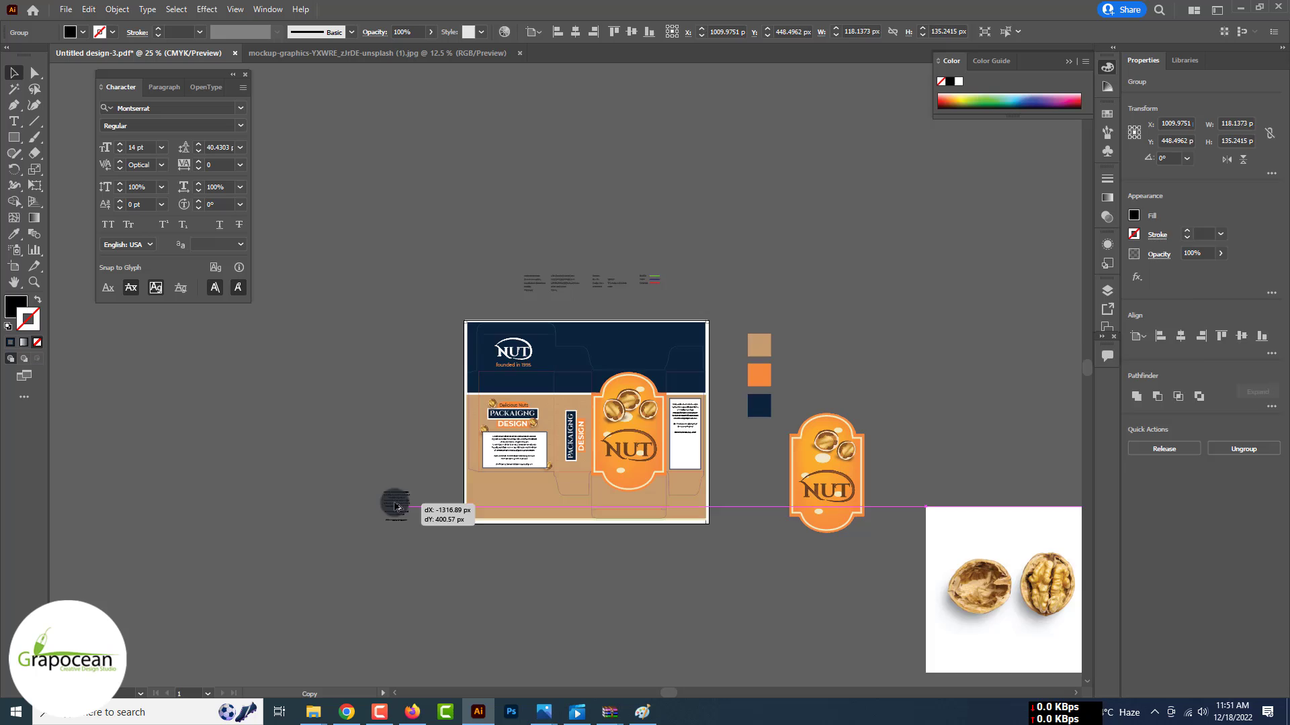
pyautogui.scroll(2, 392, 503)
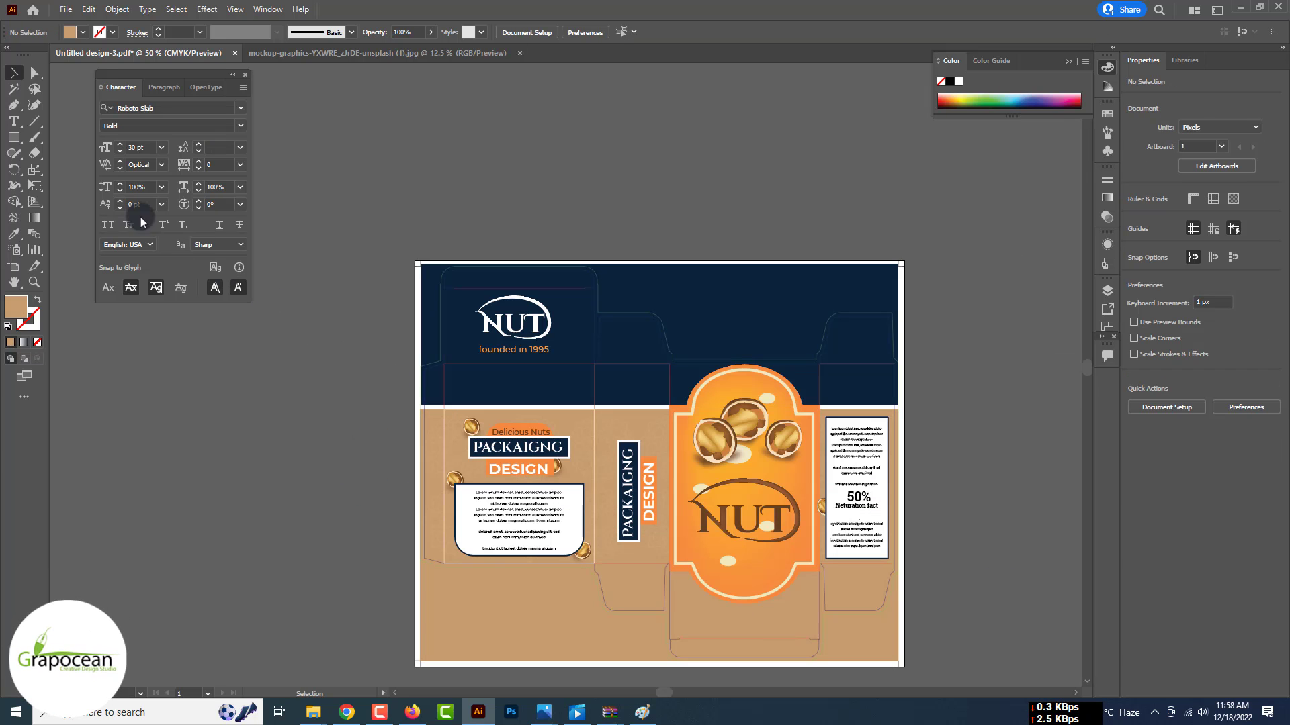
# Draw a rectangle about 339 by 254 px over the flap beneath the orange label, with the upper panel's navy fill and white outline.
pyautogui.click(14, 137)
pyautogui.scroll(1, 844, 659)
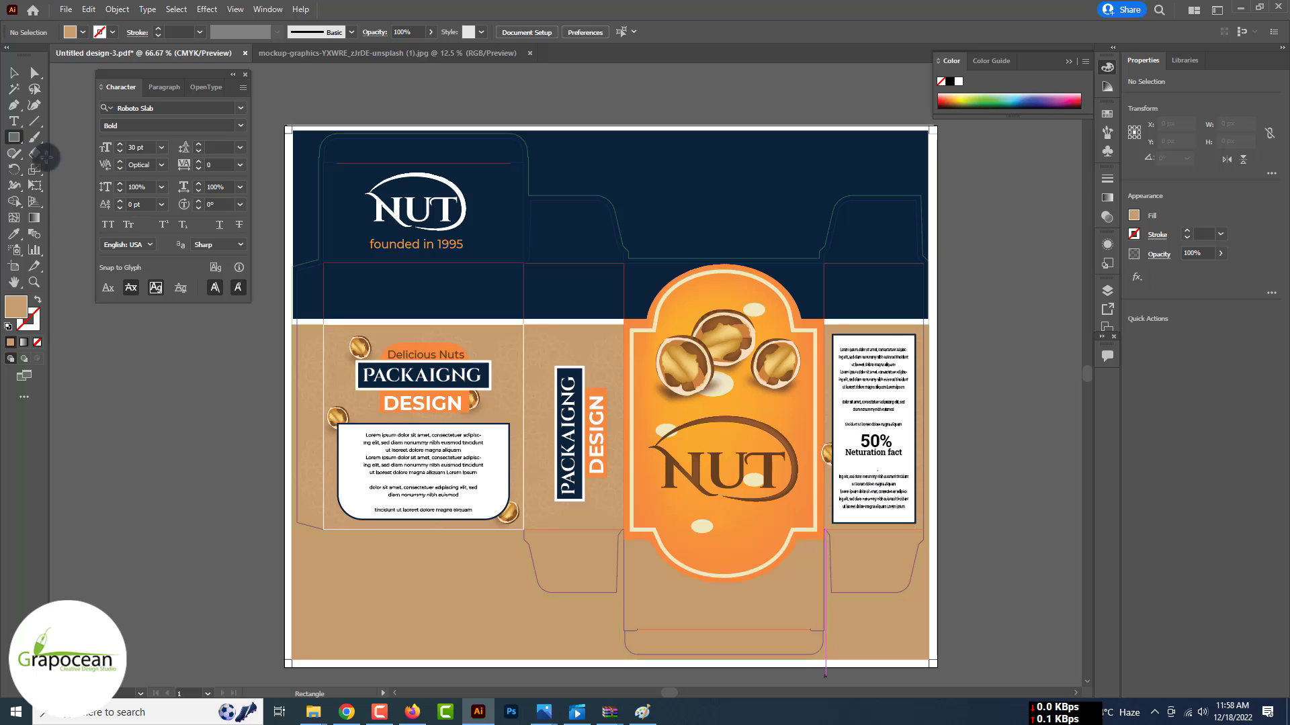
pyautogui.moveTo(669, 552); pyautogui.dragTo(625, 526)
pyautogui.click(14, 233)
pyautogui.click(492, 215)
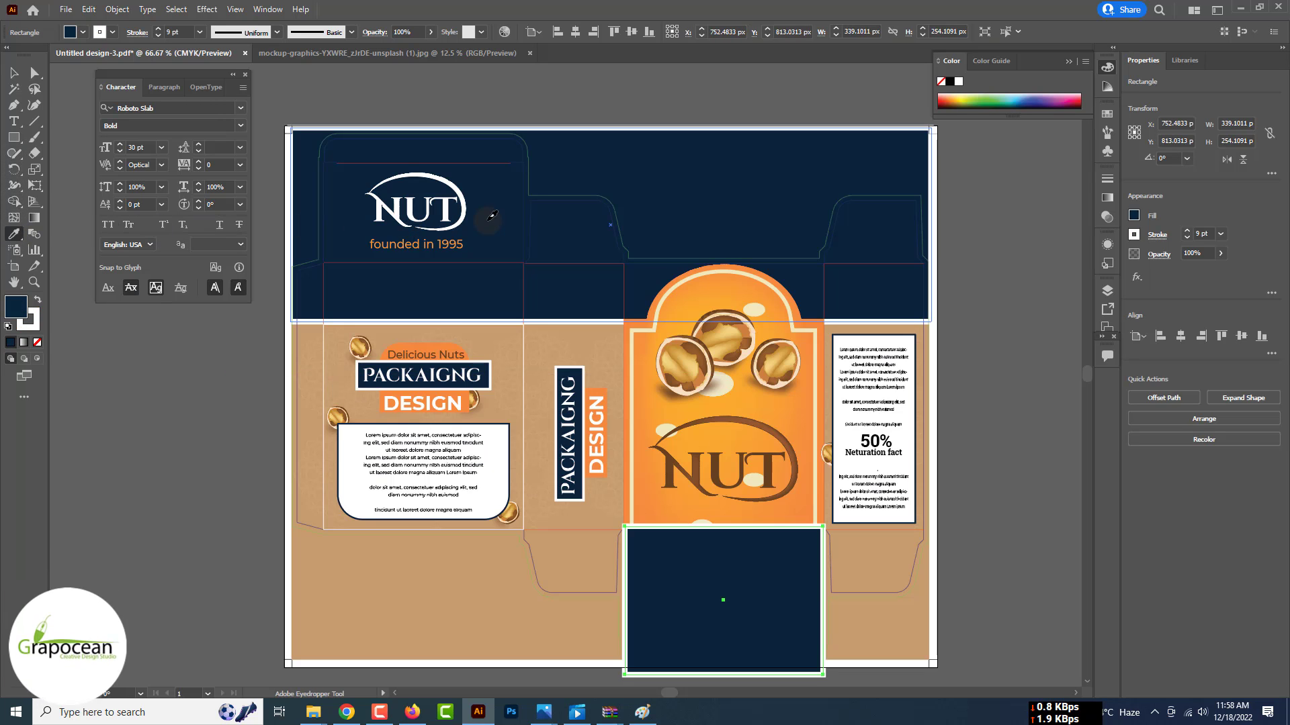
# Remove the white outline from the navy rectangle on the lower flap and send it behind the orange label.
pyautogui.click(86, 255)
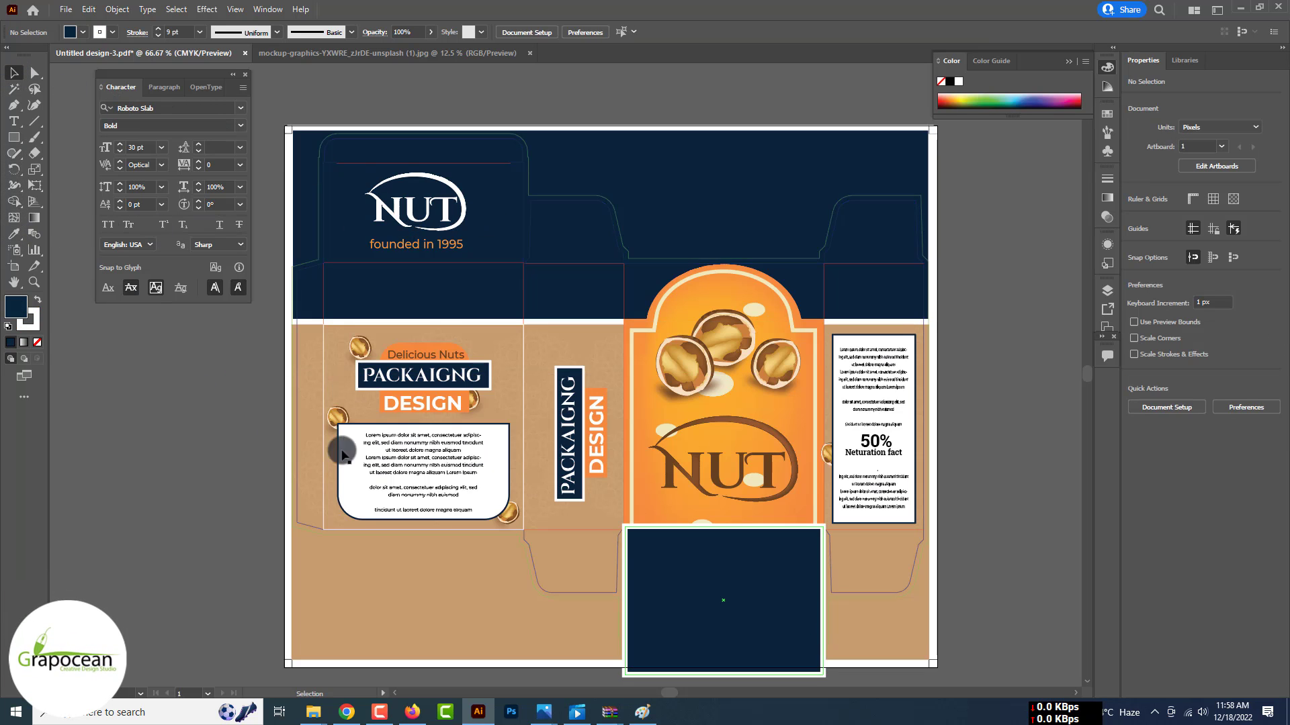
pyautogui.click(810, 651)
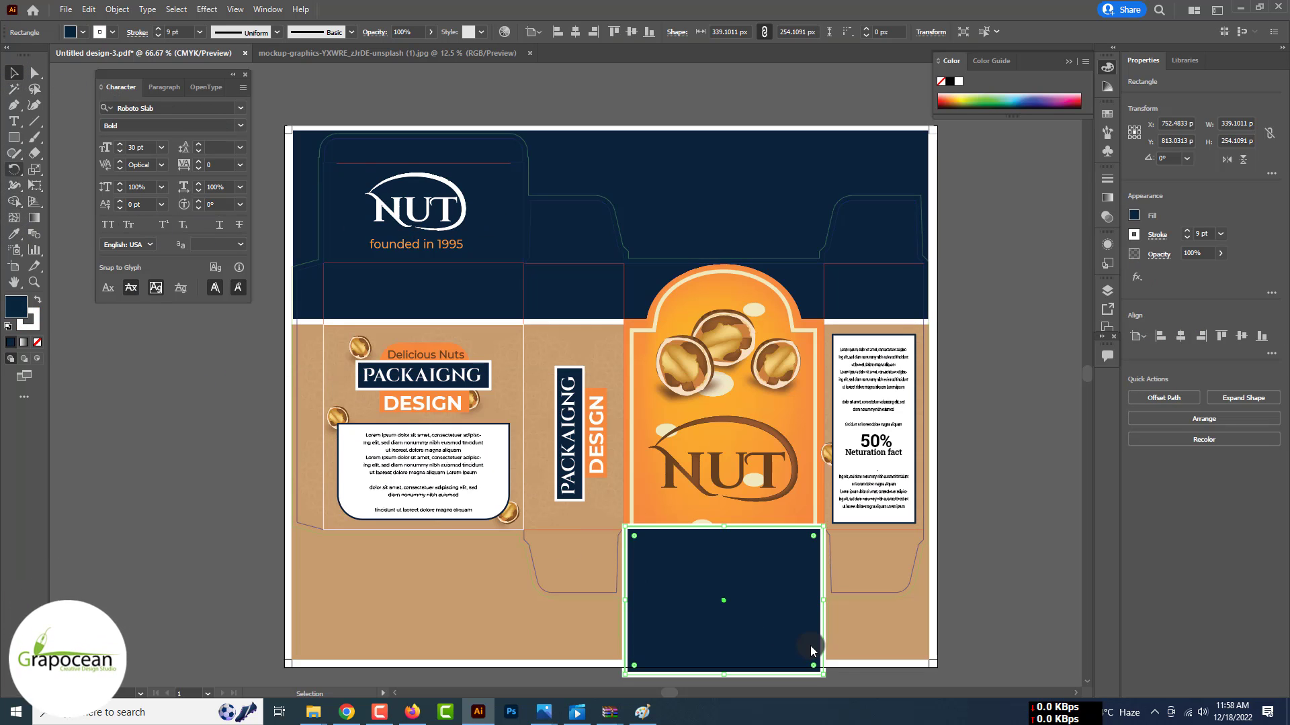
pyautogui.click(36, 326)
pyautogui.click(38, 343)
pyautogui.click(594, 521)
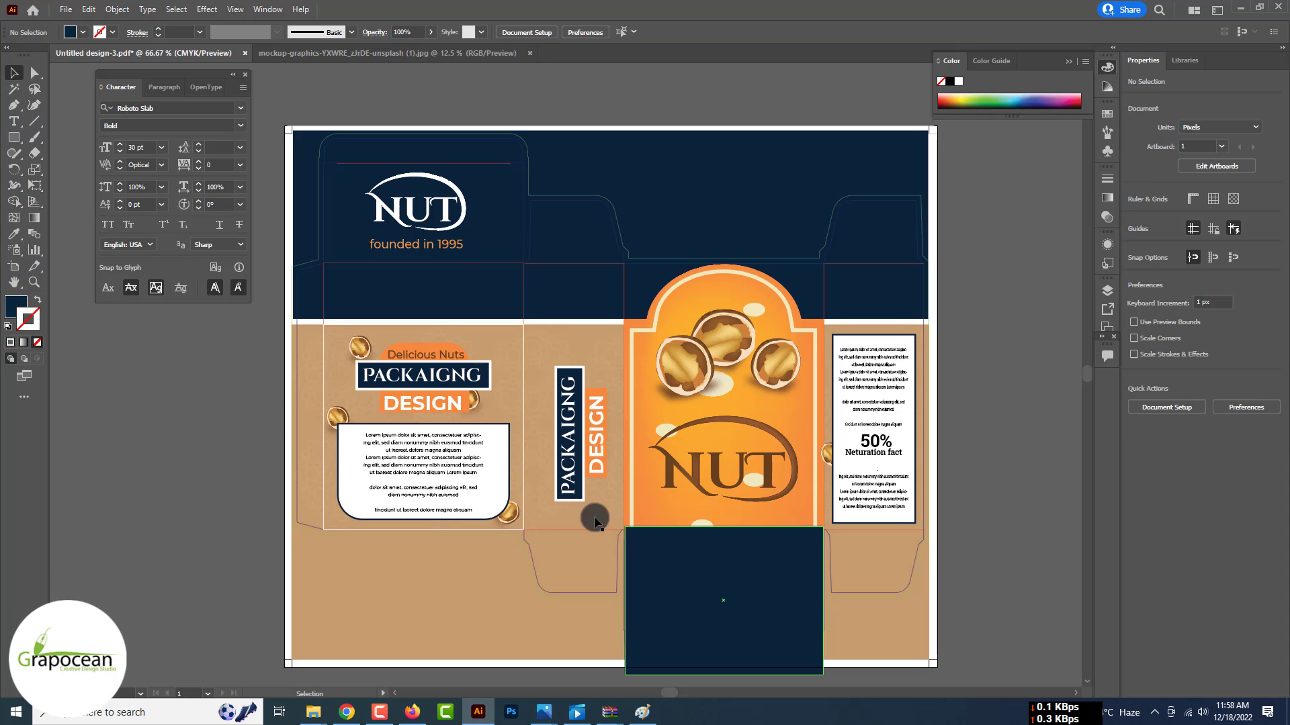
pyautogui.click(799, 608)
pyautogui.hotkey('ctrl', '[')
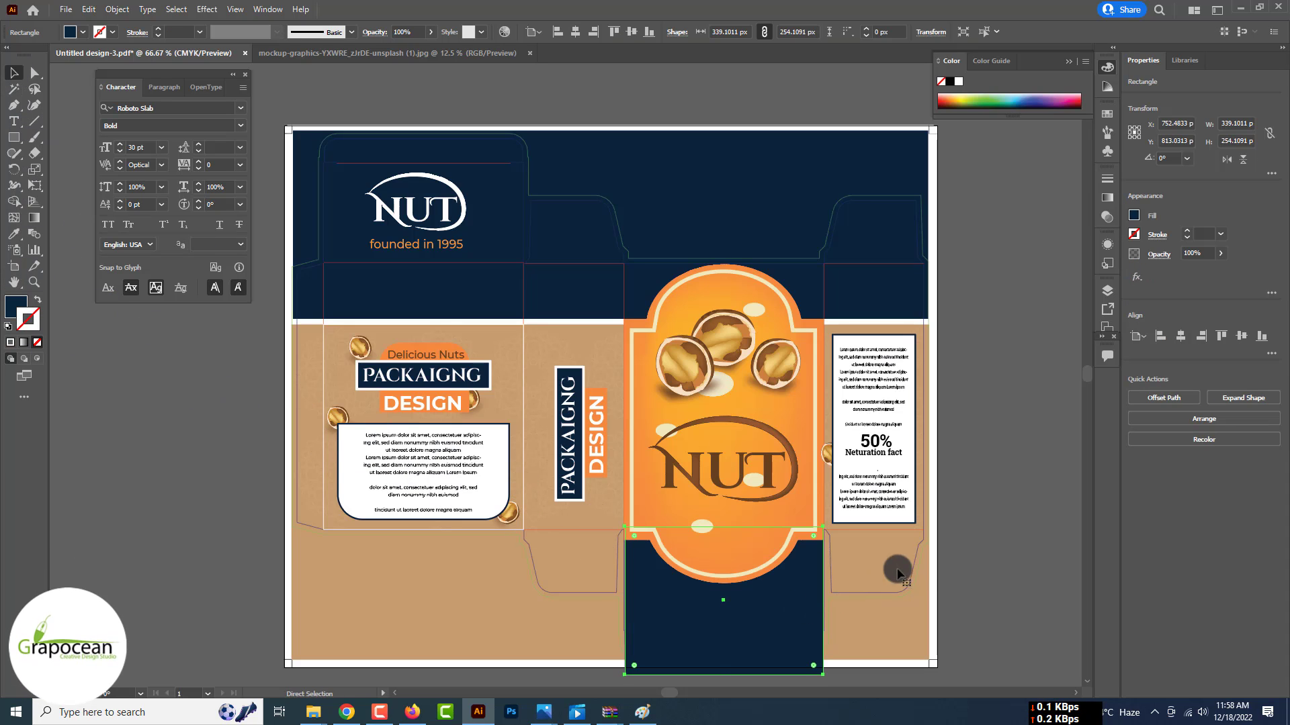
# Resize the navy rectangle to about 342 by 228 px so it fits the flap's side folds and the panel's lower edge.
pyautogui.click(1024, 526)
pyautogui.scroll(3, 824, 601)
pyautogui.click(799, 607)
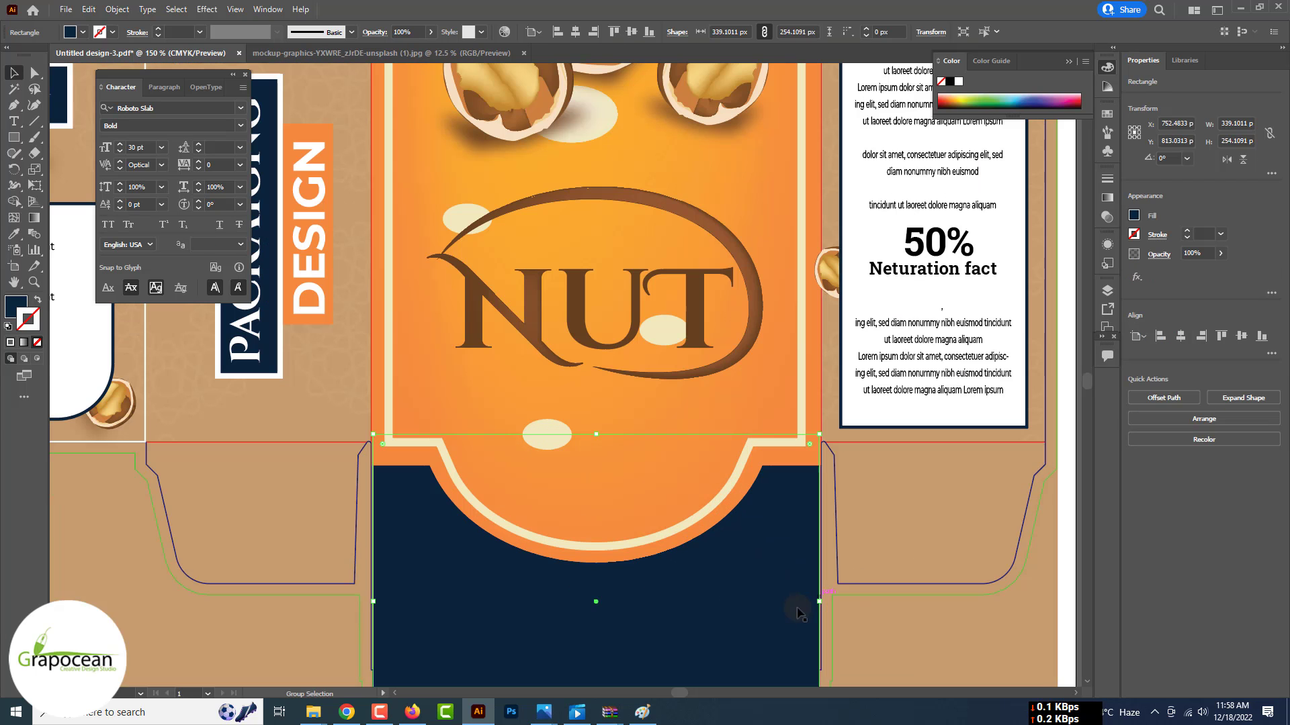
pyautogui.moveTo(822, 602); pyautogui.dragTo(825, 606)
pyautogui.scroll(-2, 826, 601)
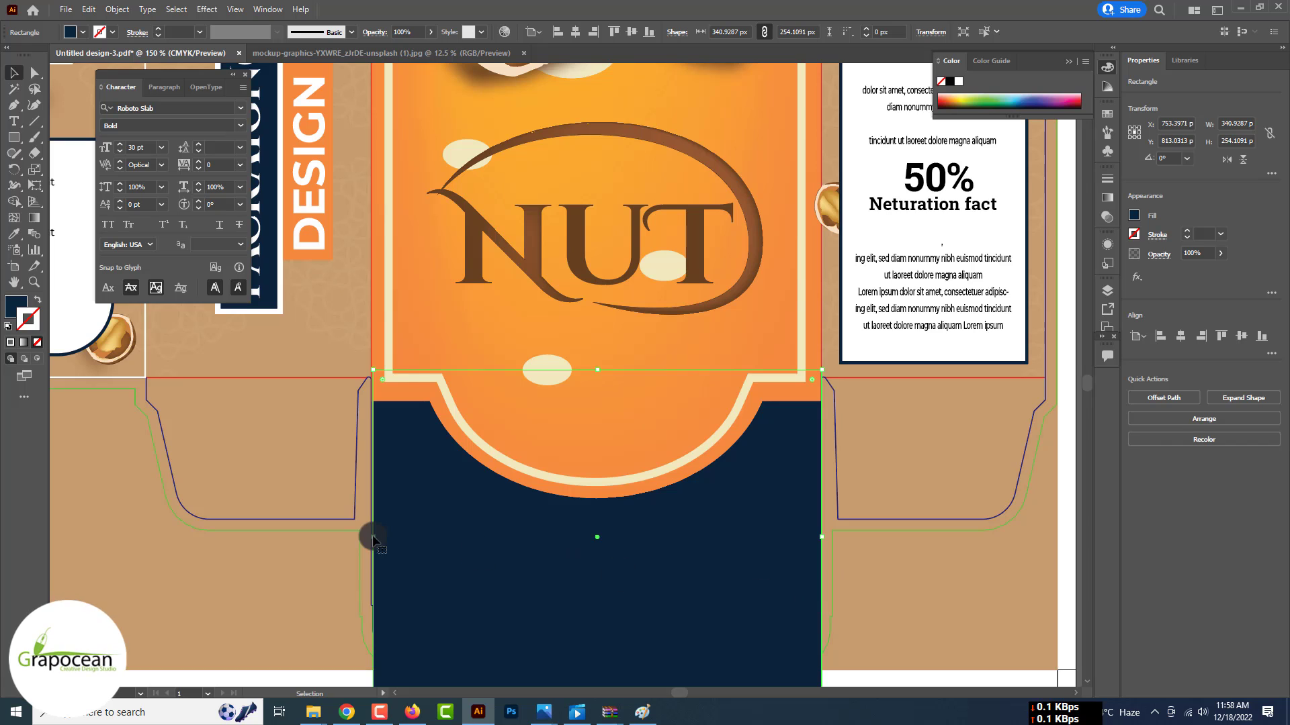
pyautogui.moveTo(369, 535); pyautogui.dragTo(369, 533)
pyautogui.scroll(-3, 369, 533)
pyautogui.moveTo(591, 596)
pyautogui.mouseDown()
pyautogui.moveTo(597, 560)
pyautogui.moveTo(600, 576)
pyautogui.mouseUp()
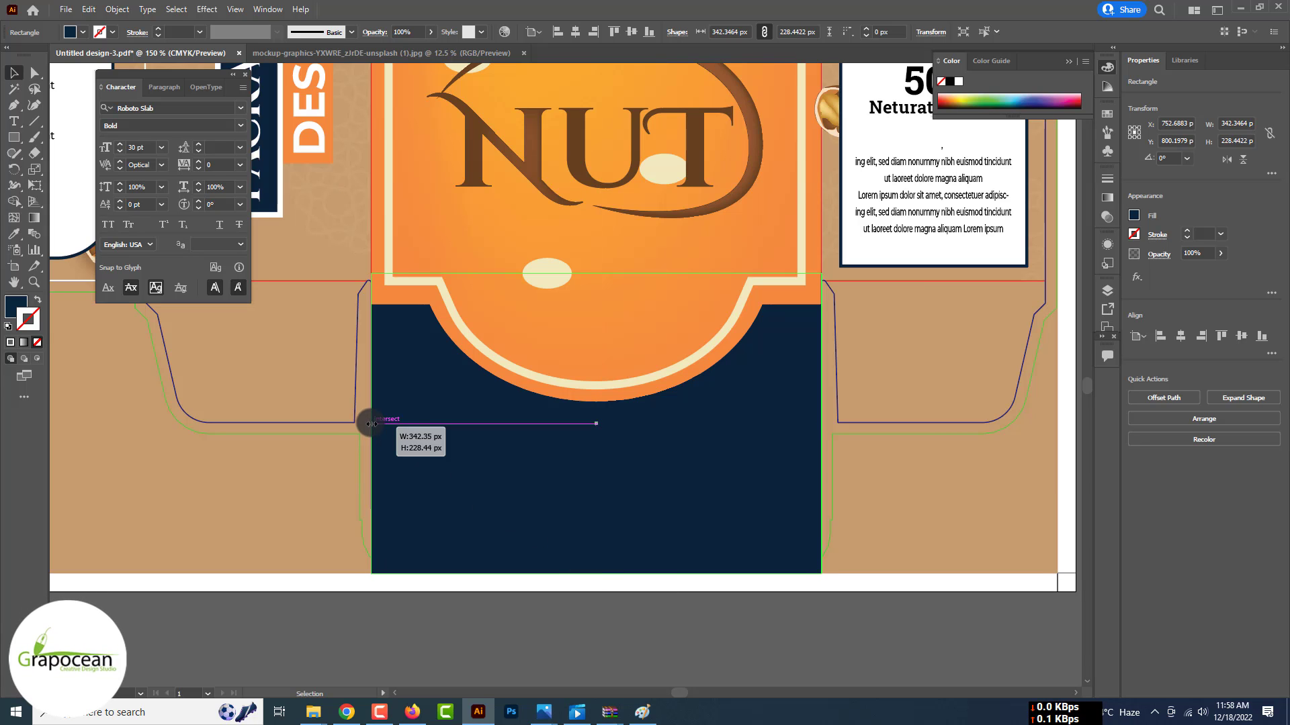
pyautogui.moveTo(372, 423); pyautogui.dragTo(372, 423)
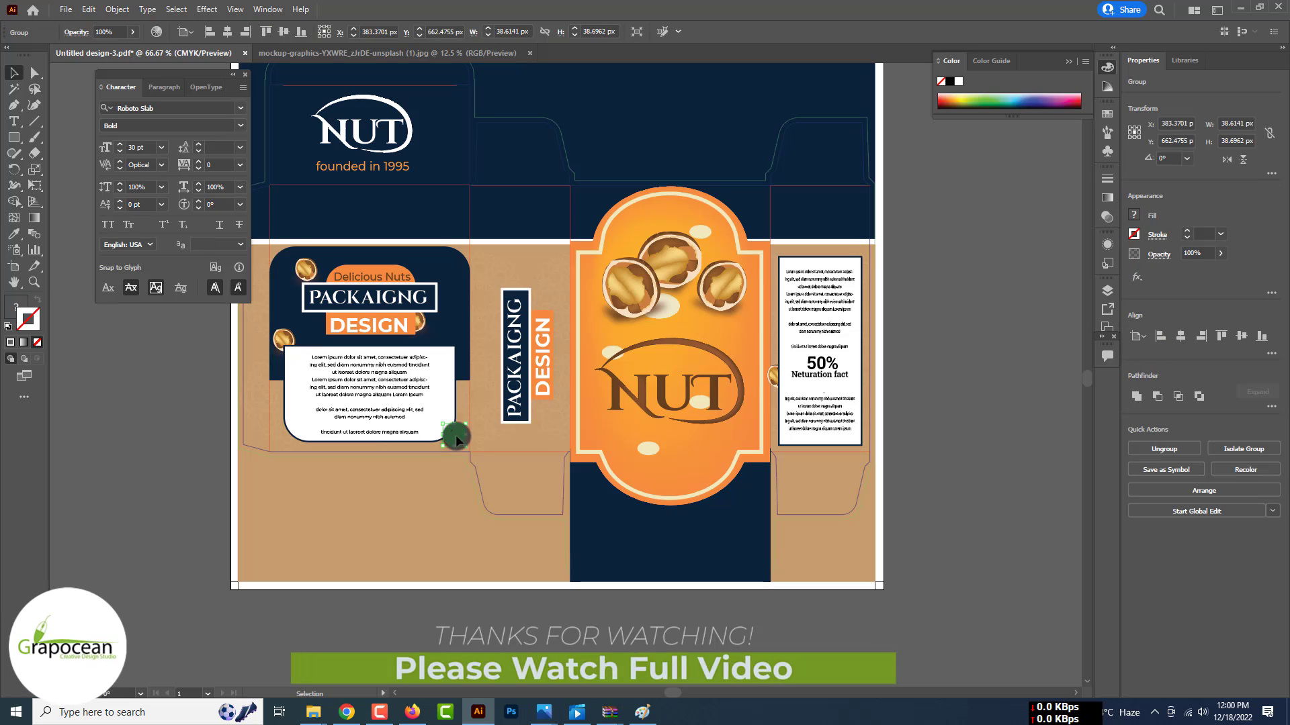
# Copy the small walnut from beside the white text box onto both lower corners of the orange NUT label.
pyautogui.moveTo(456, 440); pyautogui.dragTo(610, 476)
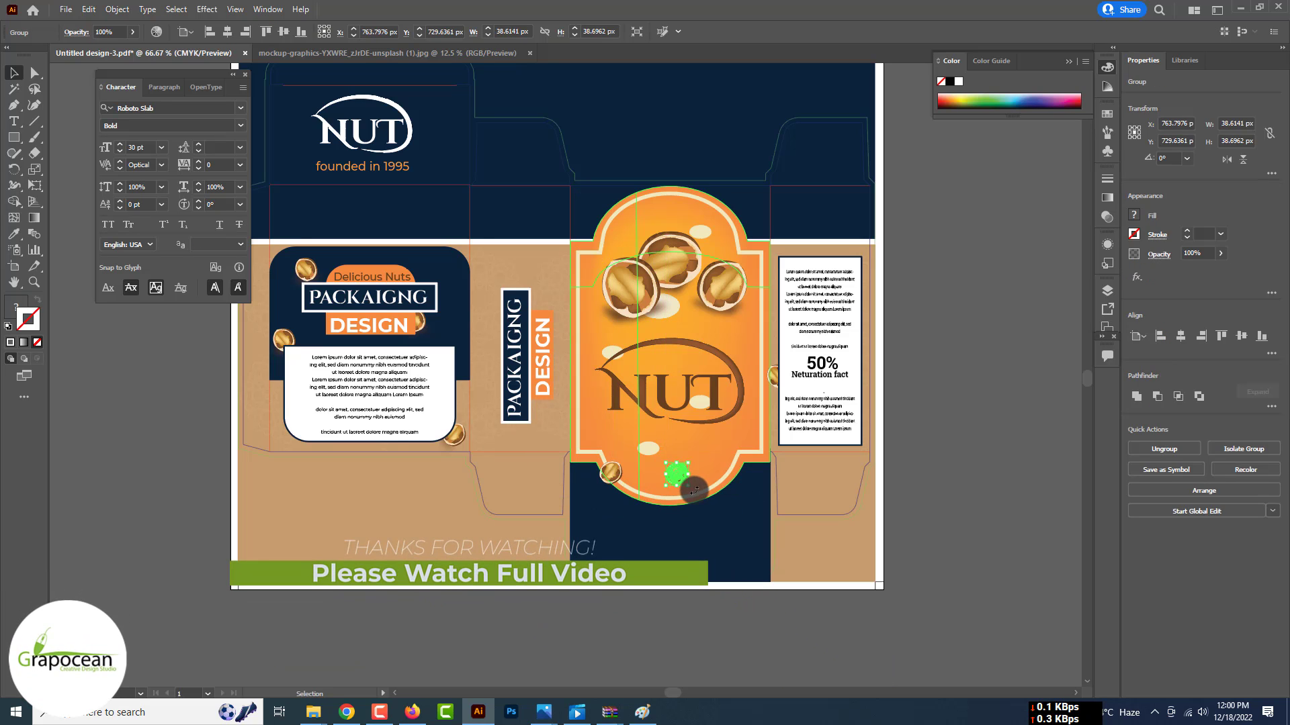
pyautogui.moveTo(687, 463); pyautogui.dragTo(731, 461)
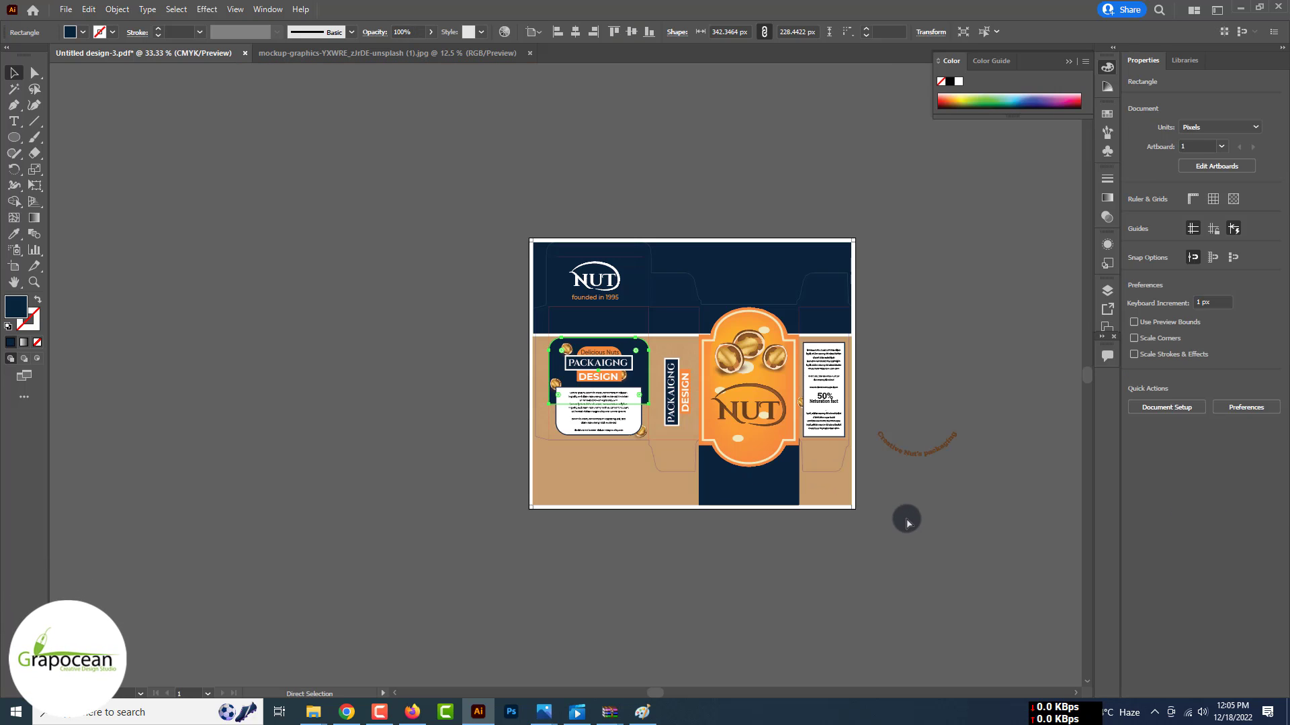
# Copy the white NUT logo with its "founded in 1995" line upside down onto the navy flap below the orange label.
pyautogui.click(924, 530)
pyautogui.hotkey('ctrl', '+')
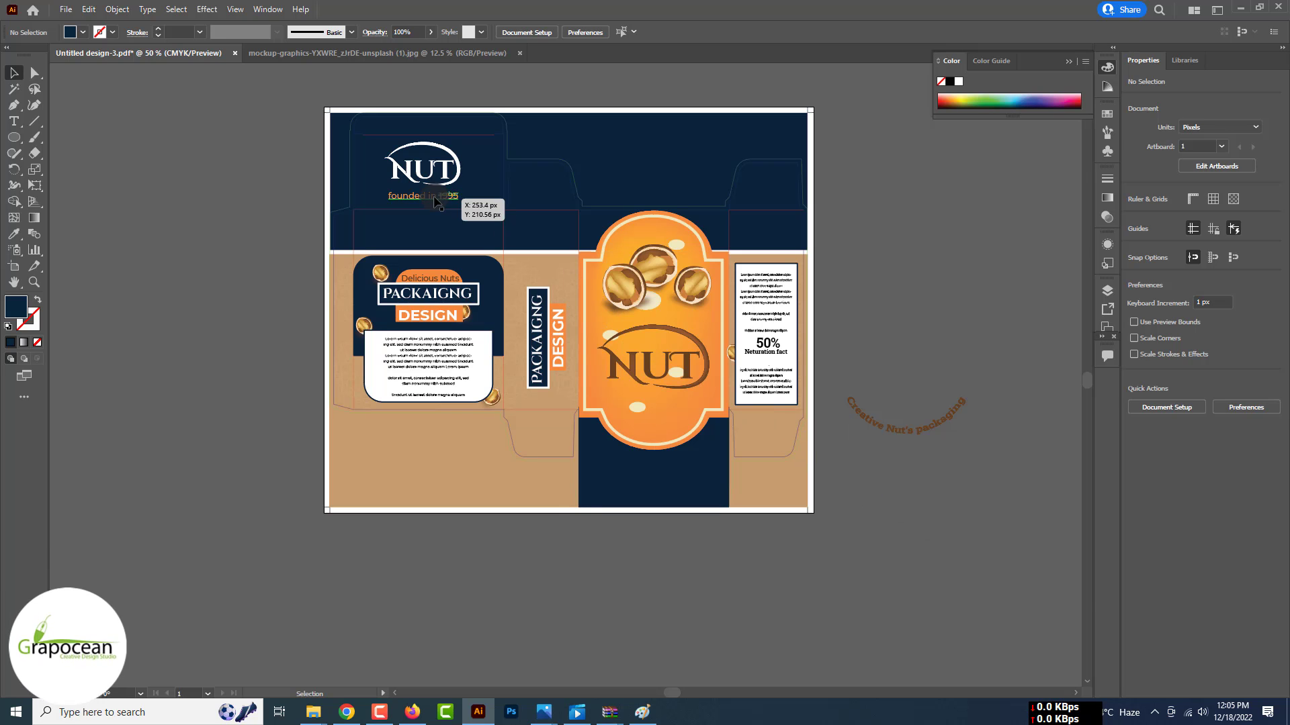
pyautogui.click(437, 196)
pyautogui.keyDown('shift'); pyautogui.click(444, 174); pyautogui.keyUp('shift')
pyautogui.scroll(2, 443, 173)
pyautogui.keyDown('shift'); pyautogui.click(391, 171); pyautogui.keyUp('shift')
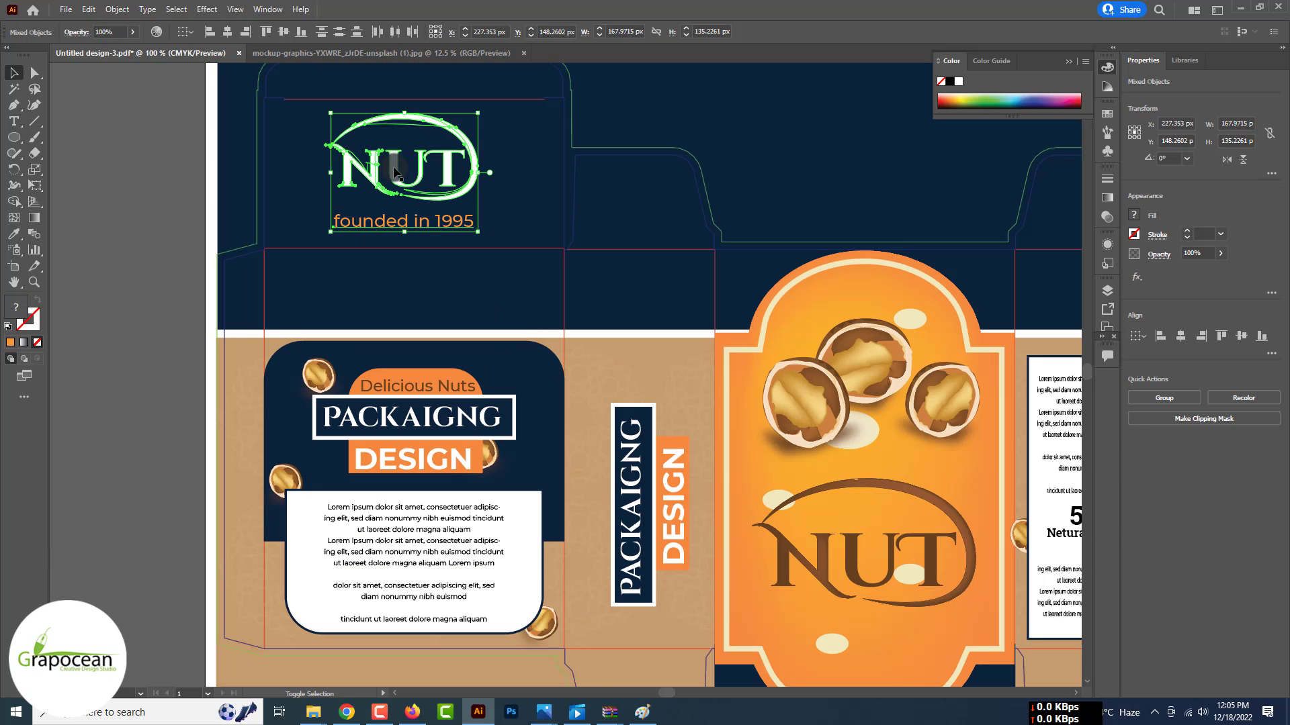
pyautogui.scroll(-2, 385, 171)
pyautogui.keyDown('alt'); pyautogui.moveTo(389, 173); pyautogui.dragTo(632, 485); pyautogui.keyUp('alt')
pyautogui.click(884, 533)
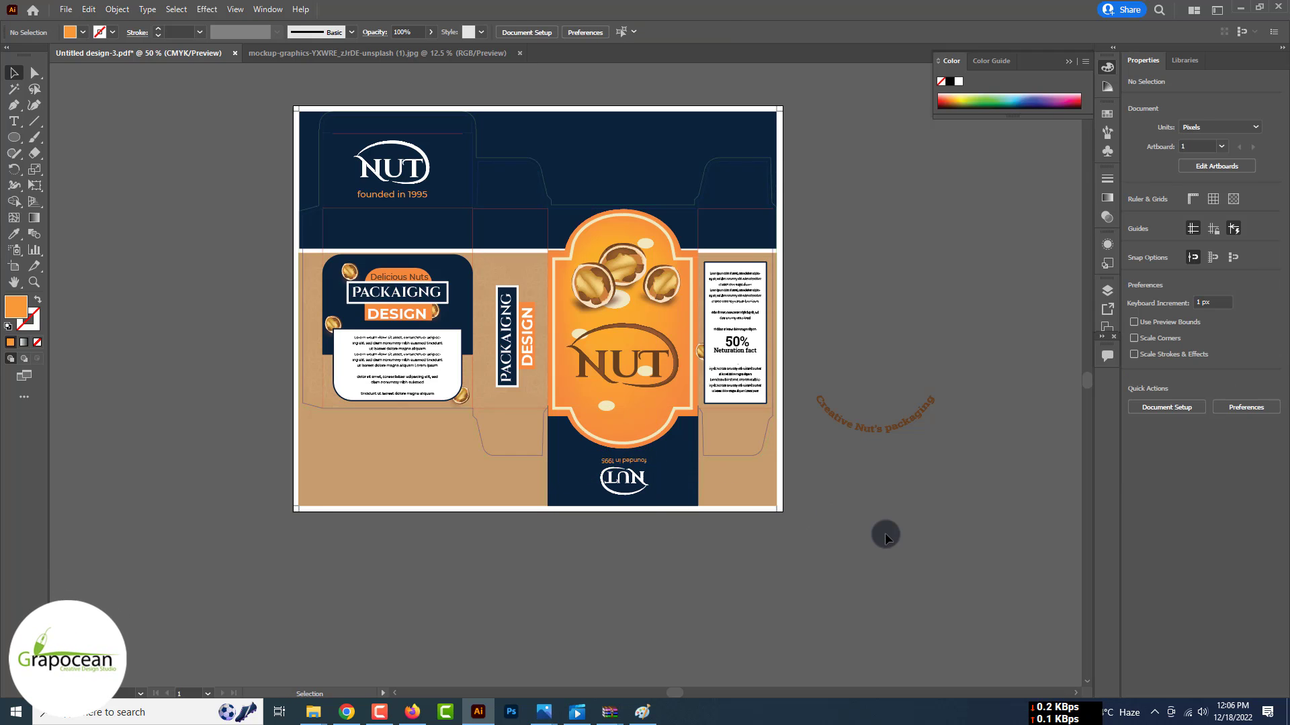
pyautogui.scroll(-1, 887, 531)
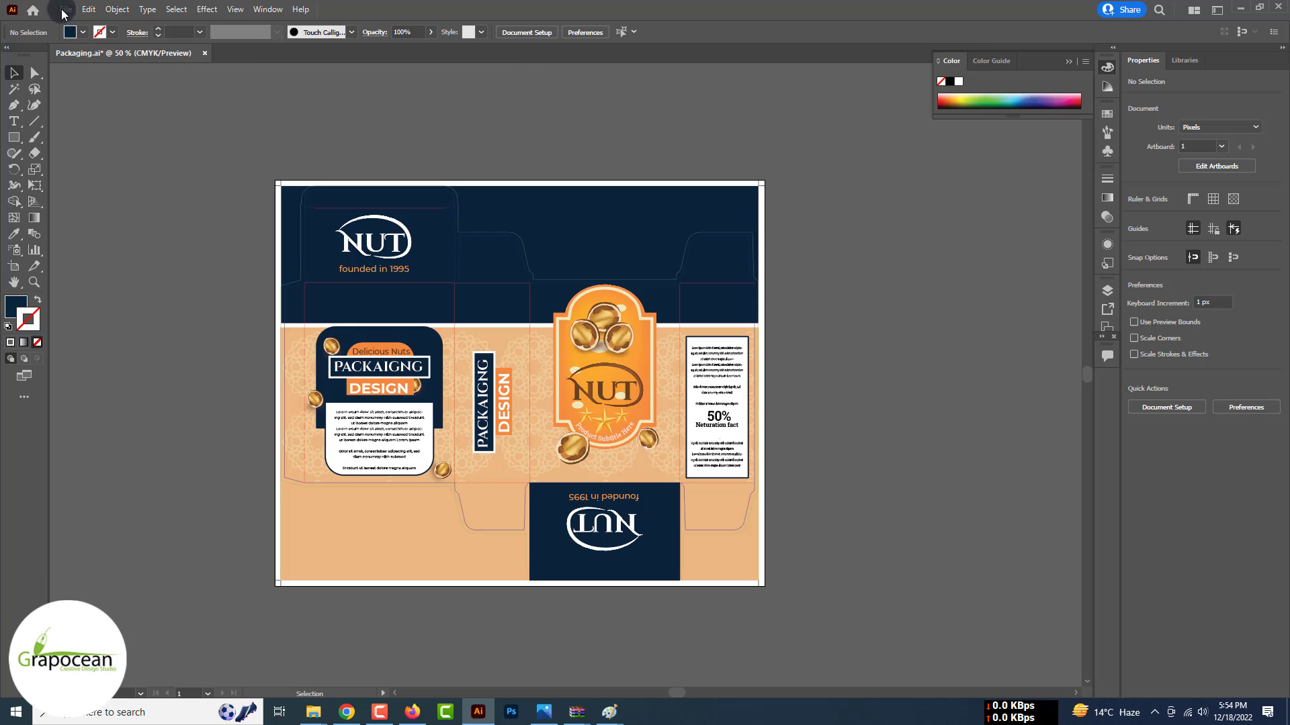
# Export the artwork as a JPEG named Packaging to the Downloads folder, in CMYK at Maximum quality and 300 ppi.
pyautogui.click(65, 9)
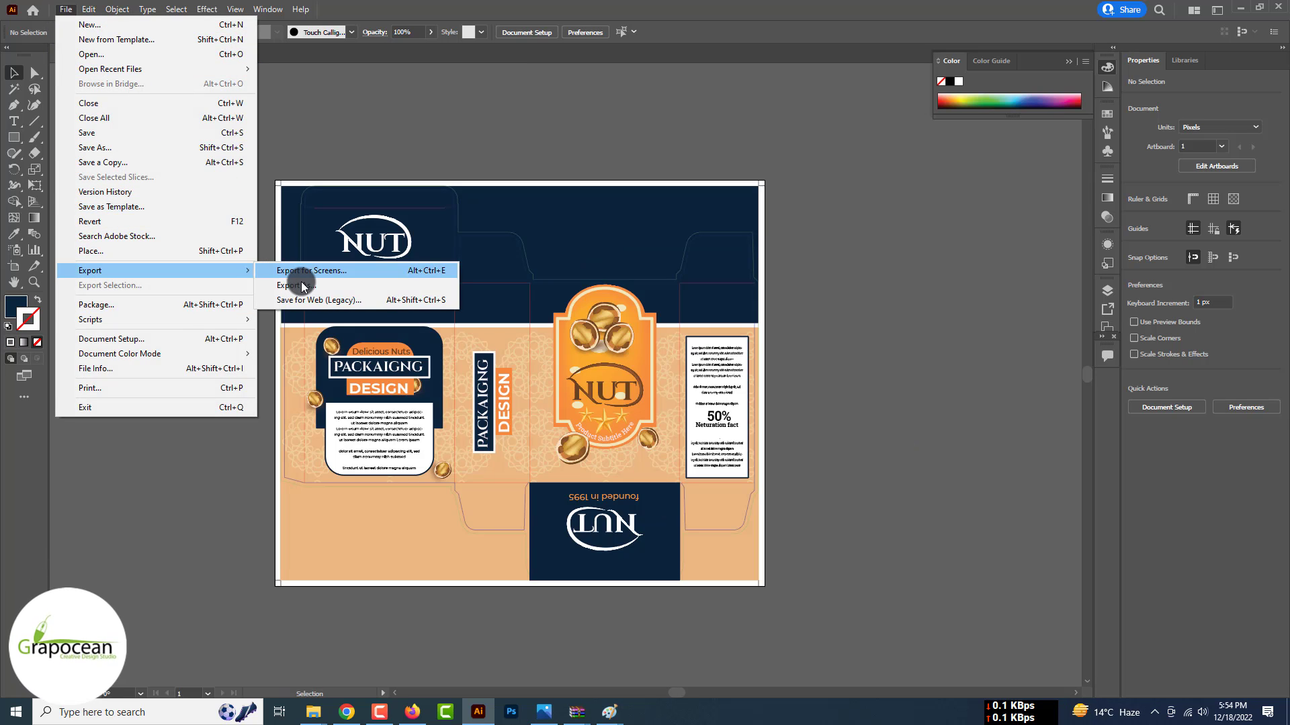
pyautogui.click(299, 284)
pyautogui.click(294, 462)
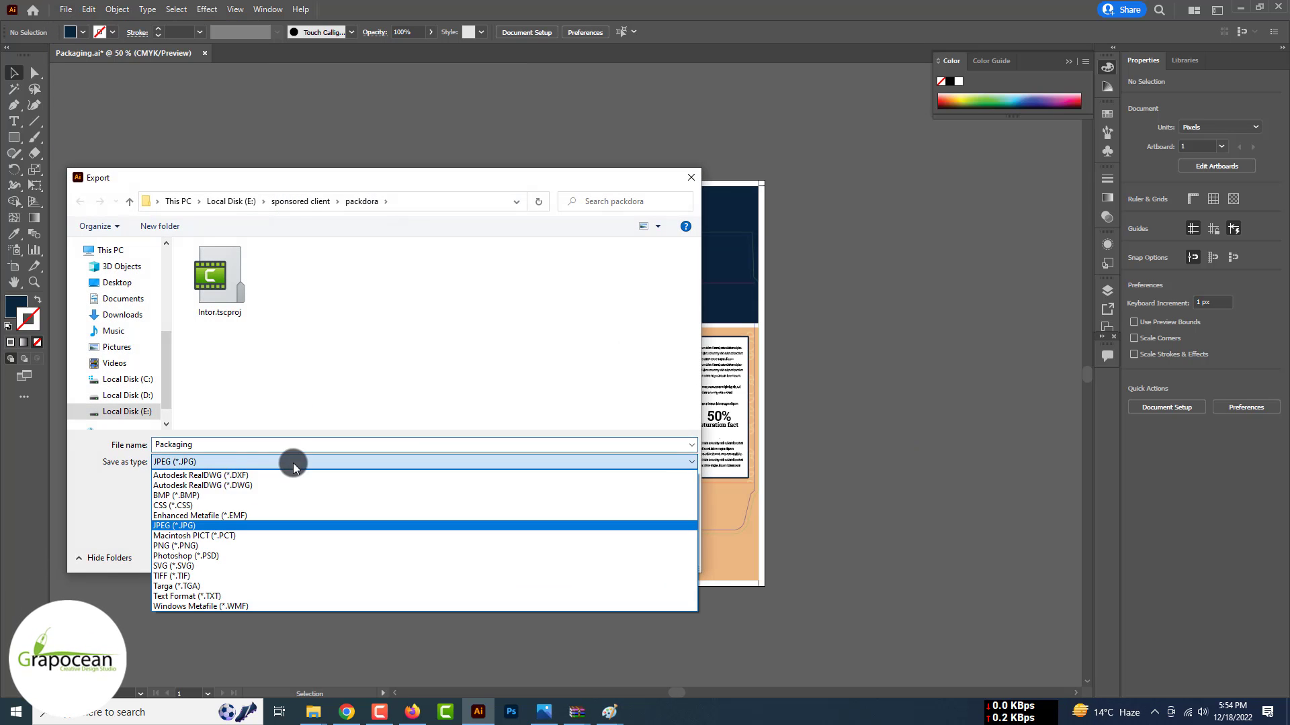
pyautogui.click(222, 526)
pyautogui.click(127, 318)
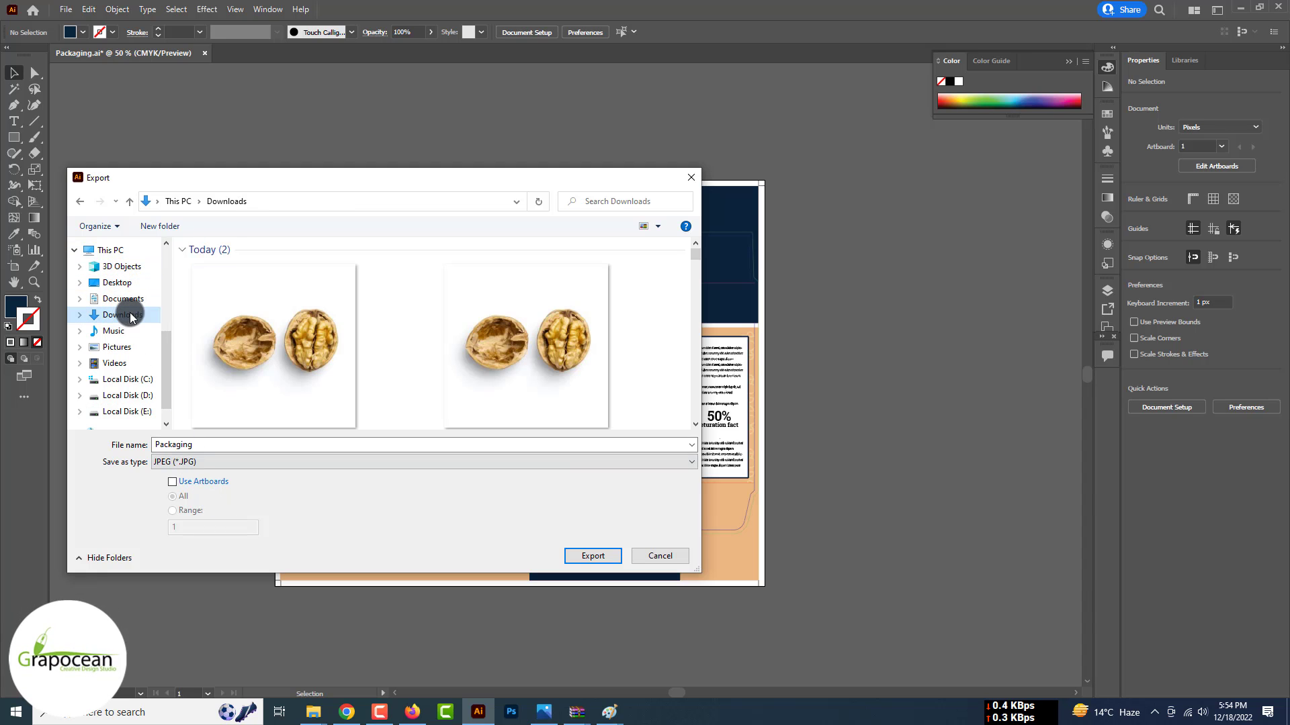
pyautogui.click(593, 555)
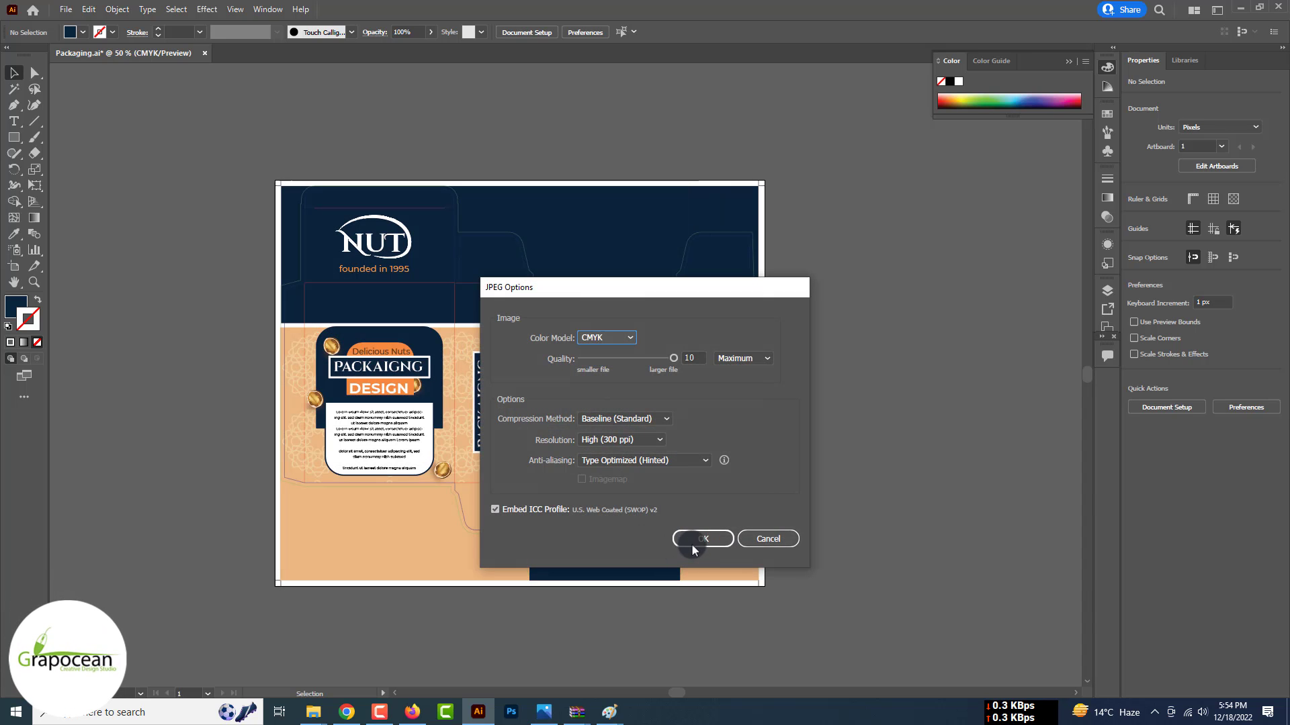
pyautogui.click(707, 539)
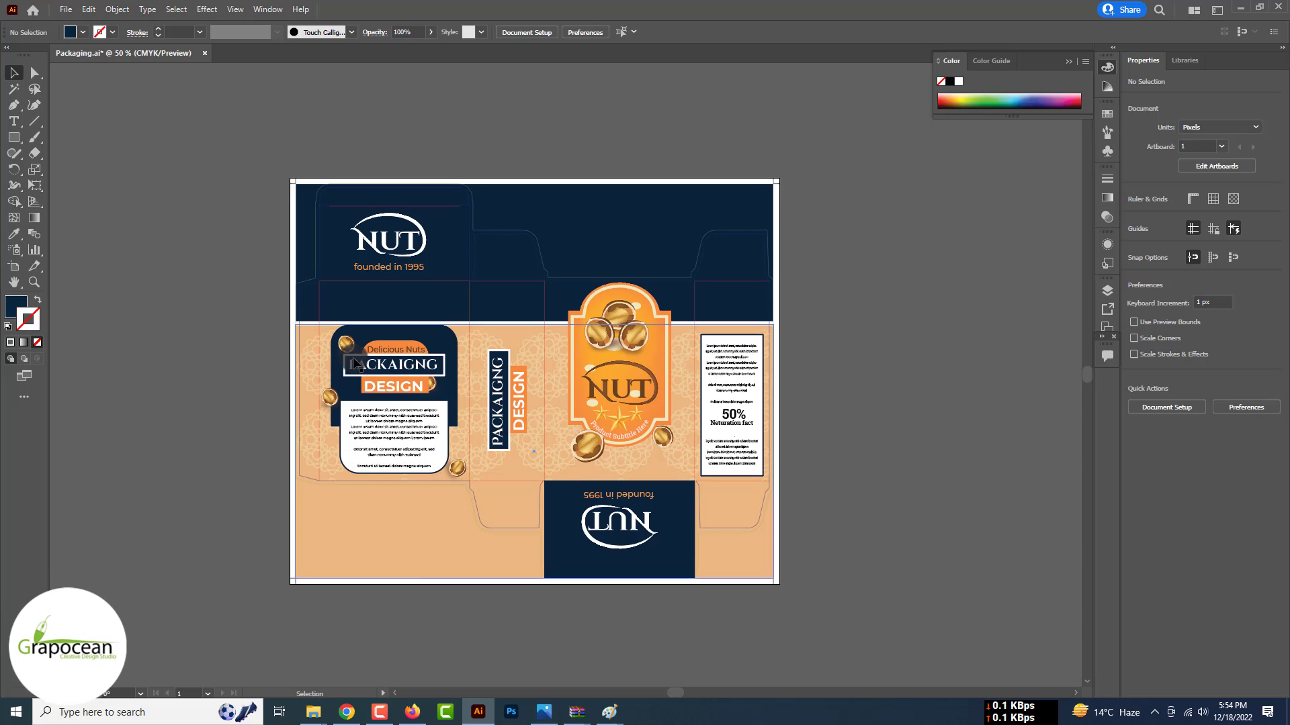
# Switch to Pacdora in Firefox, open the Tuck End Boxes Double Tray Reverse Mortise Lock dieline 100010 for online design and unfold its 3D box.
pyautogui.click(413, 712)
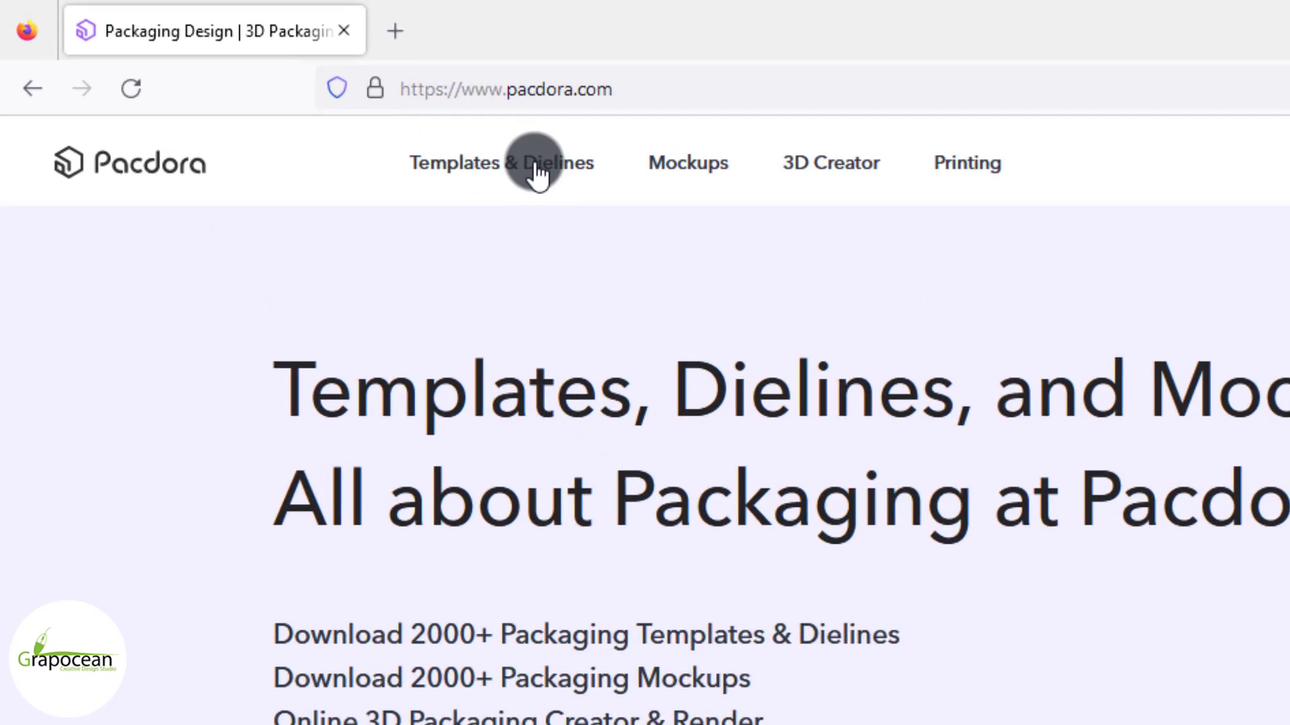
pyautogui.click(536, 167)
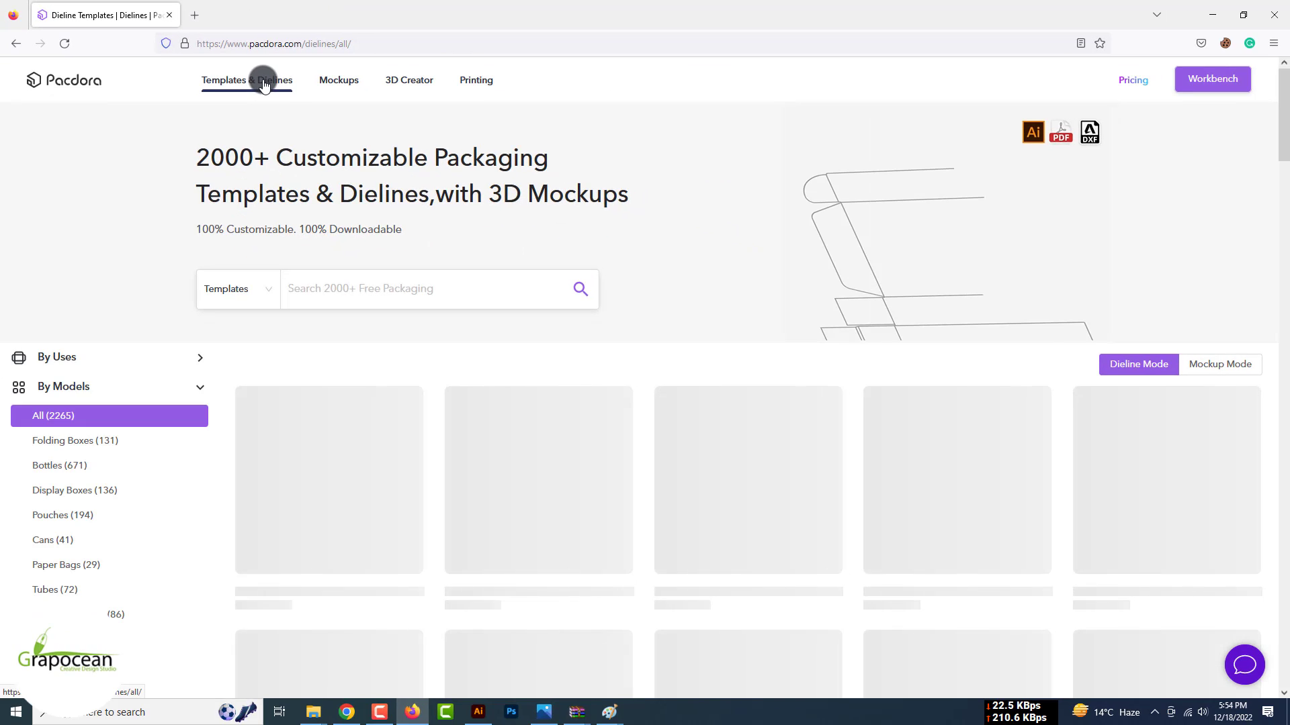
pyautogui.click(534, 514)
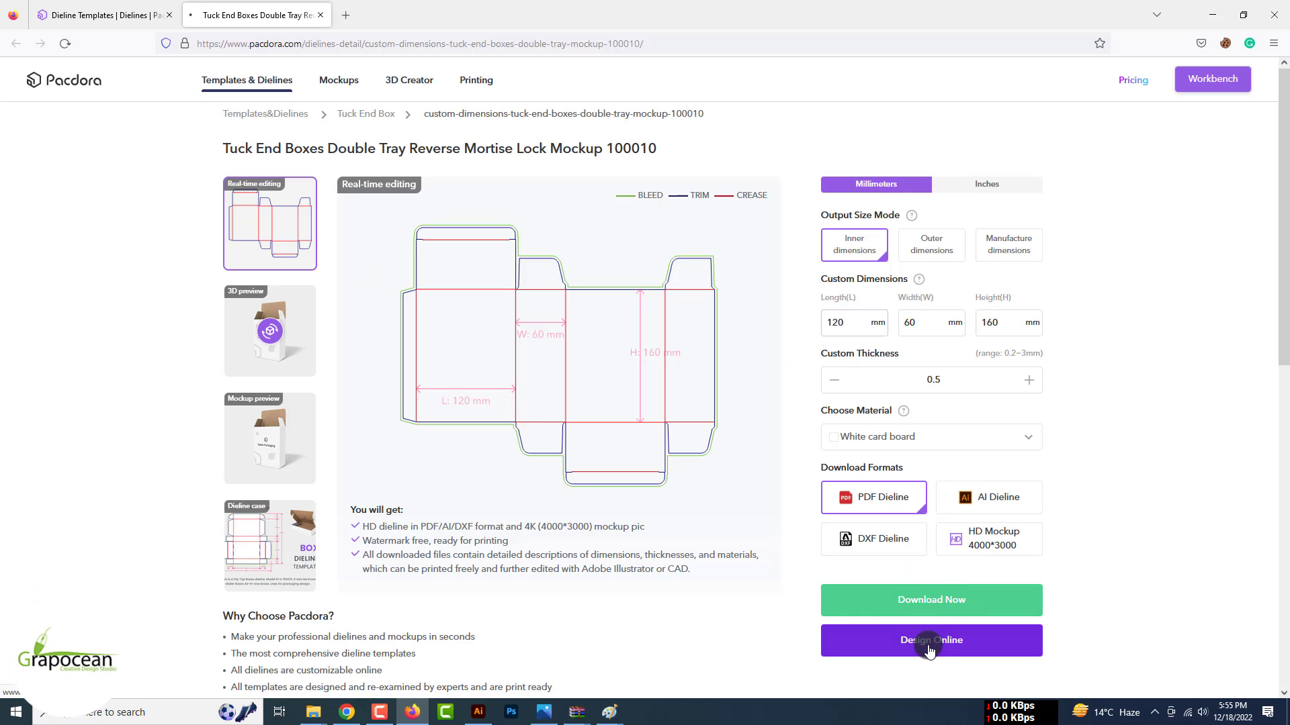
pyautogui.click(930, 649)
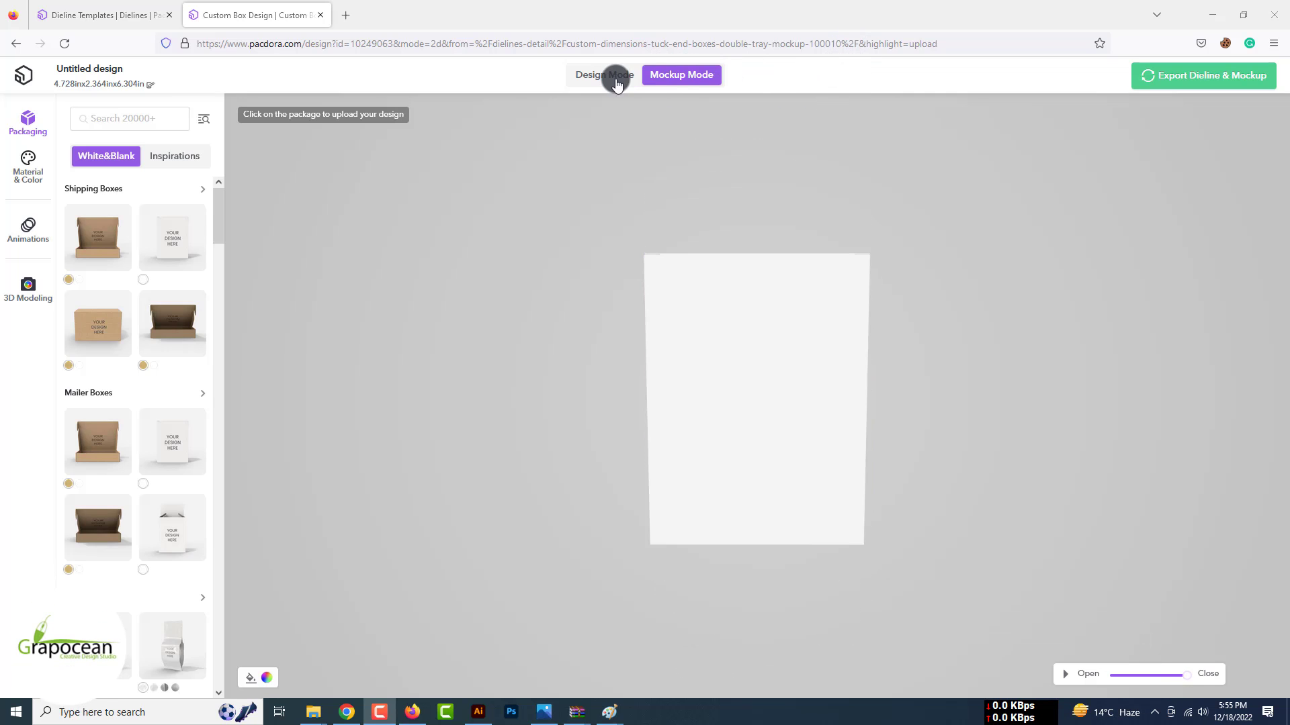
pyautogui.click(1068, 677)
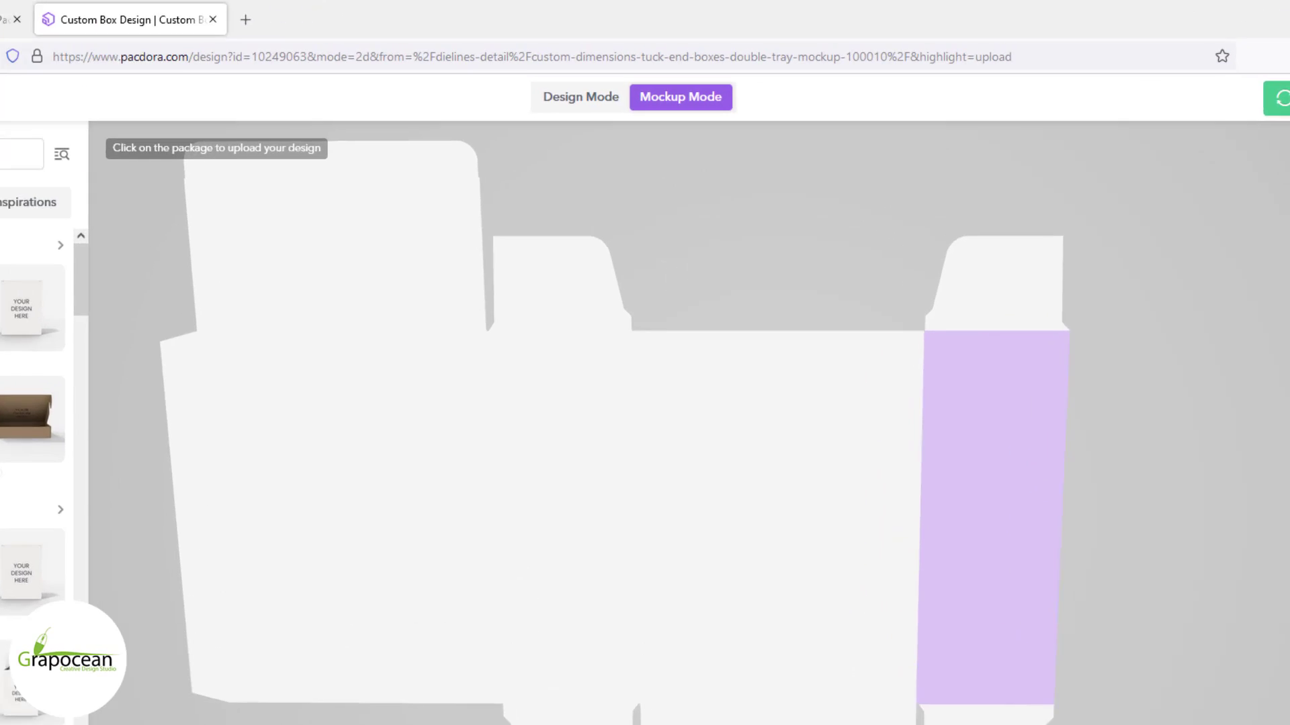
# Switch the box to Design Mode and upload the Packaging image from the Downloads folder.
pyautogui.click(581, 96)
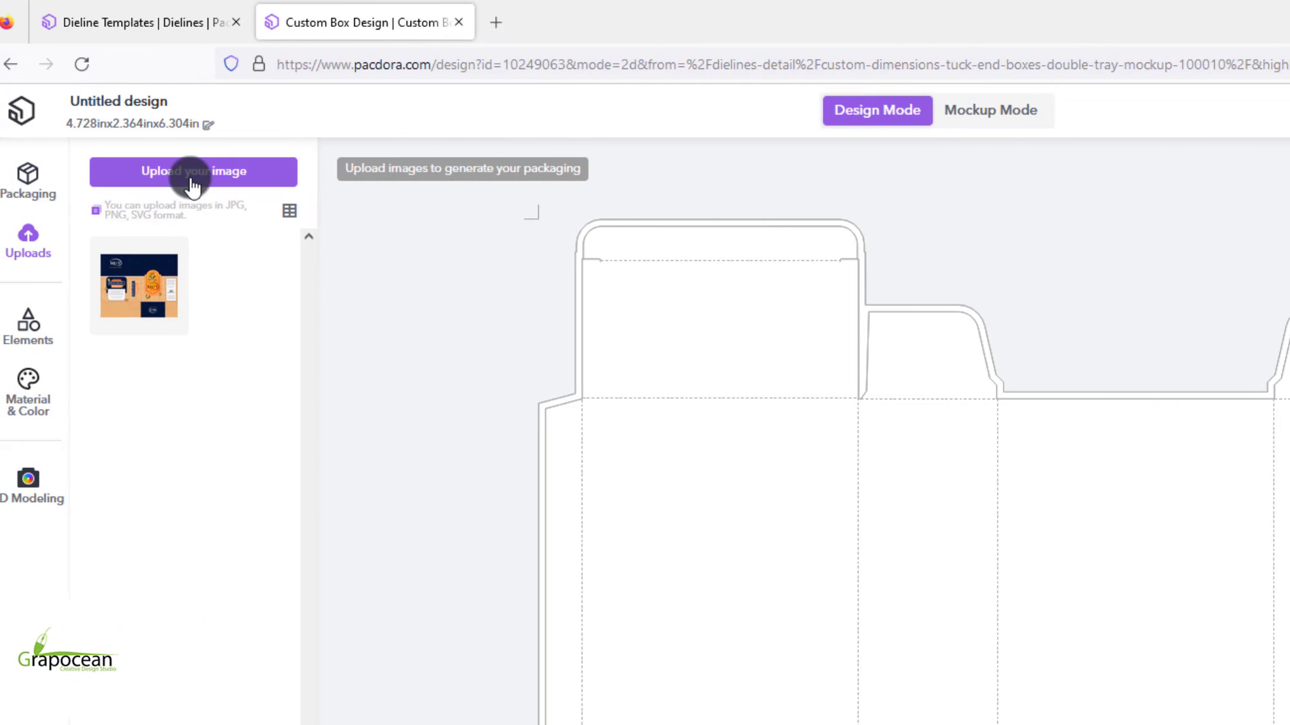
pyautogui.click(192, 187)
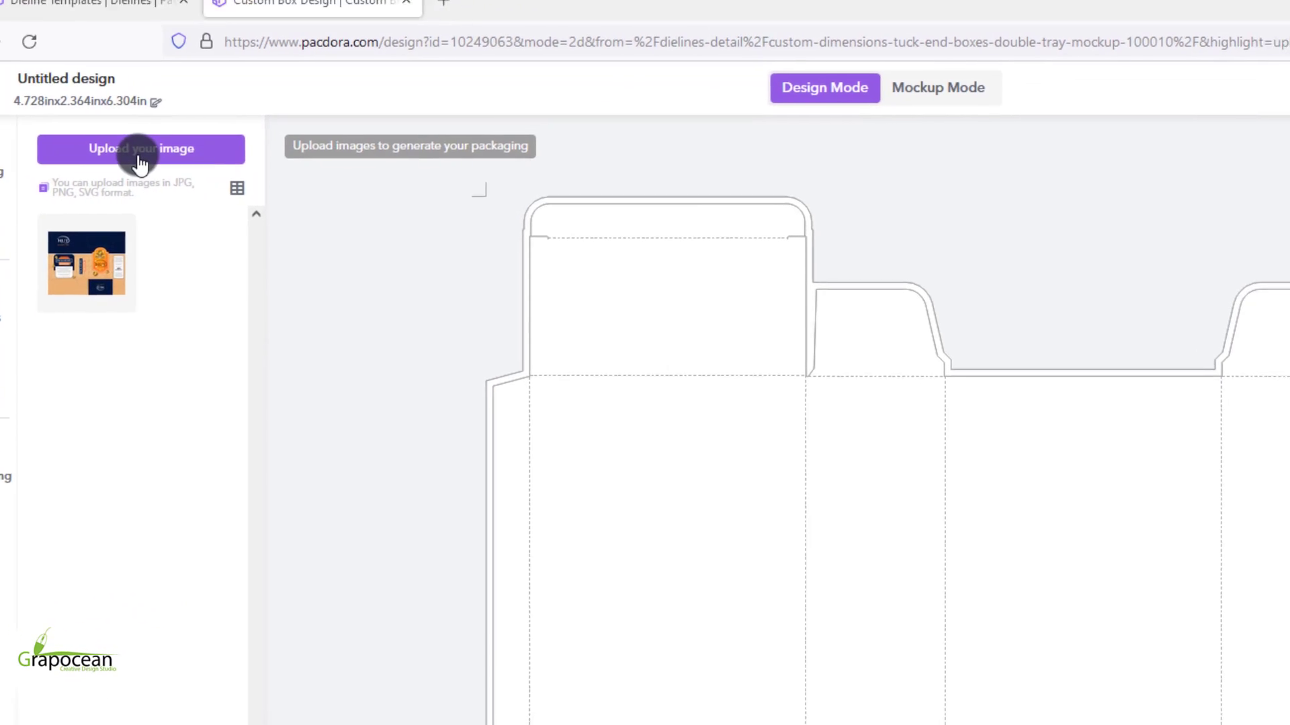
pyautogui.click(902, 504)
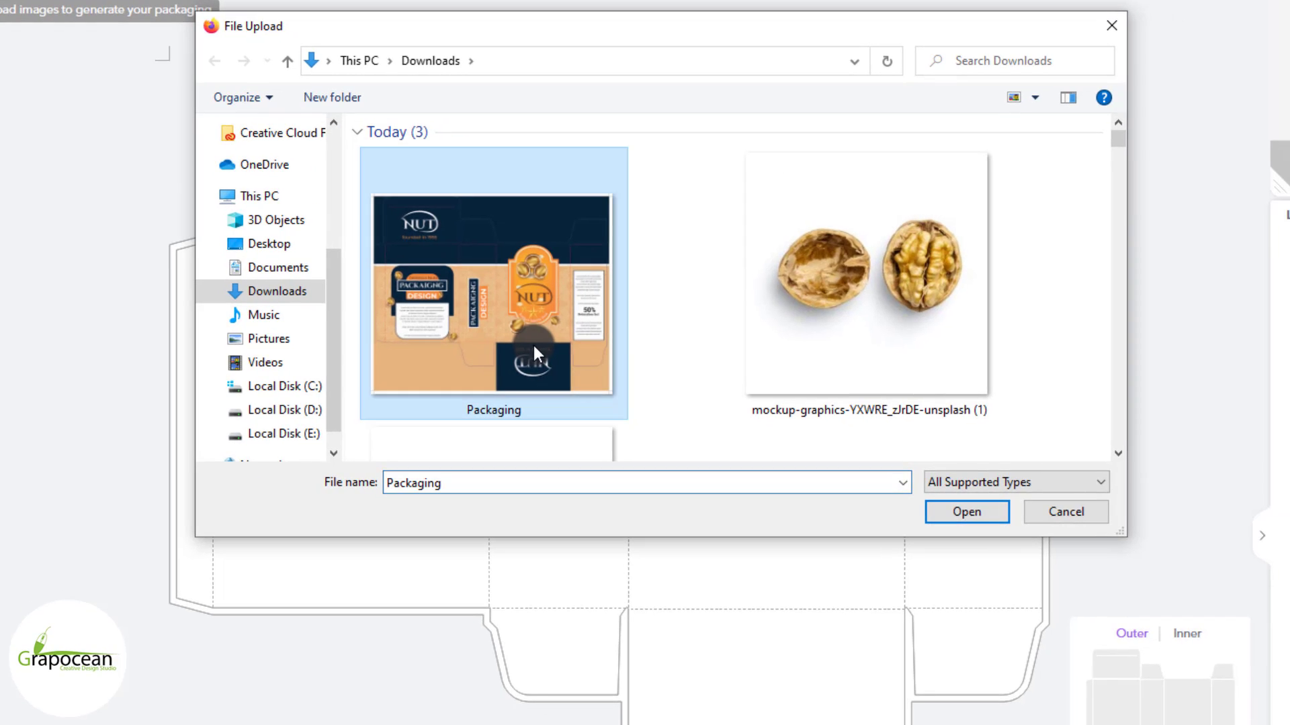
pyautogui.click(982, 511)
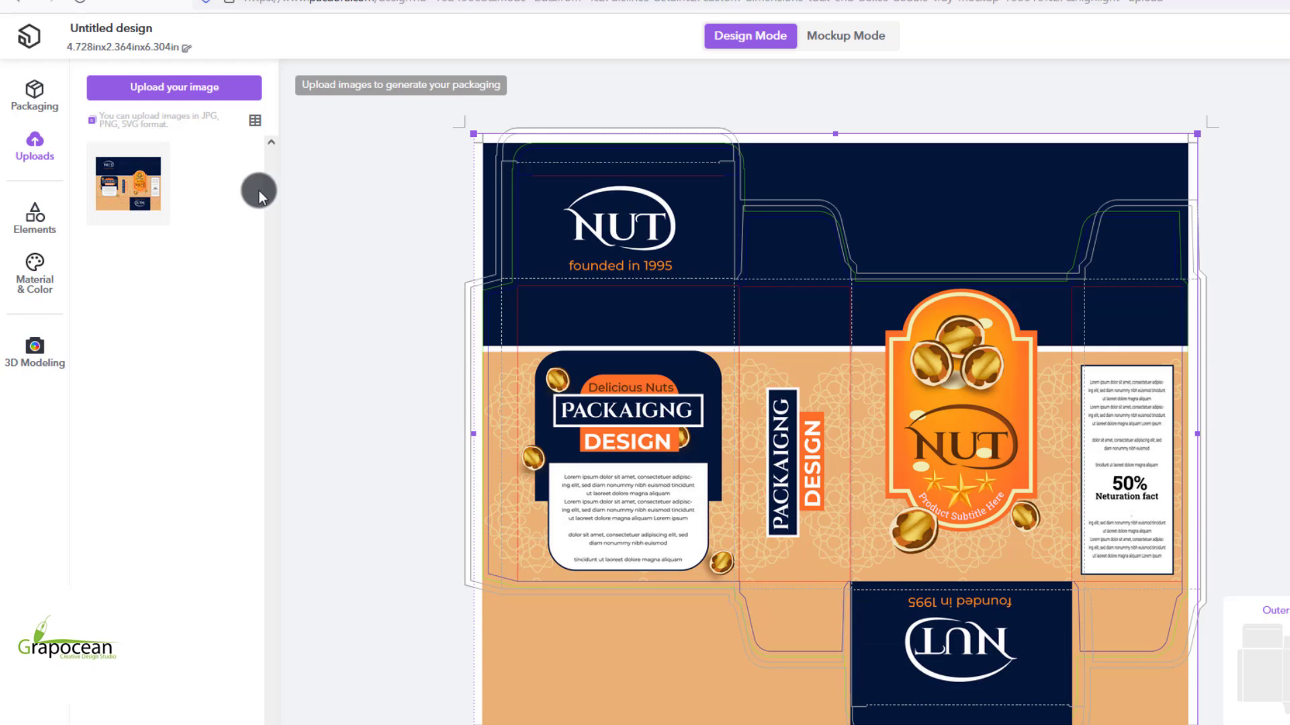
pyautogui.moveTo(473, 134); pyautogui.dragTo(452, 121)
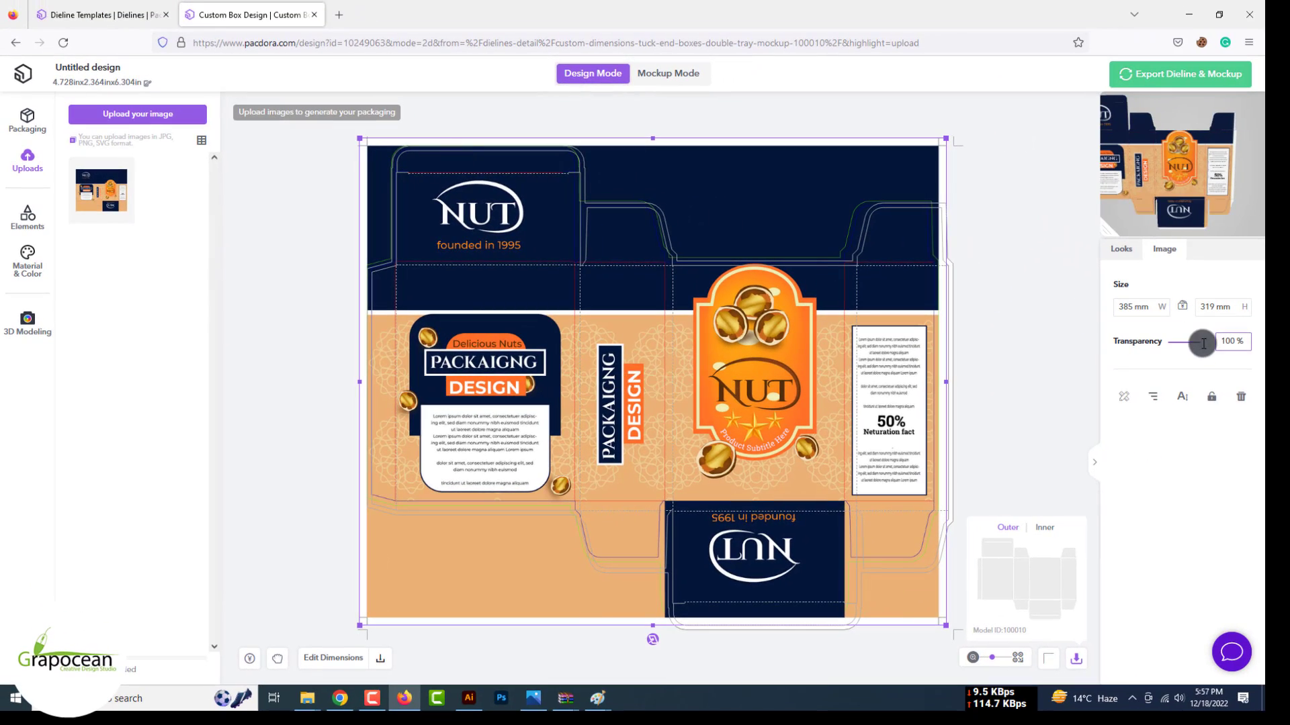
pyautogui.moveTo(1203, 343); pyautogui.dragTo(1180, 342)
pyautogui.moveTo(947, 381); pyautogui.dragTo(963, 388)
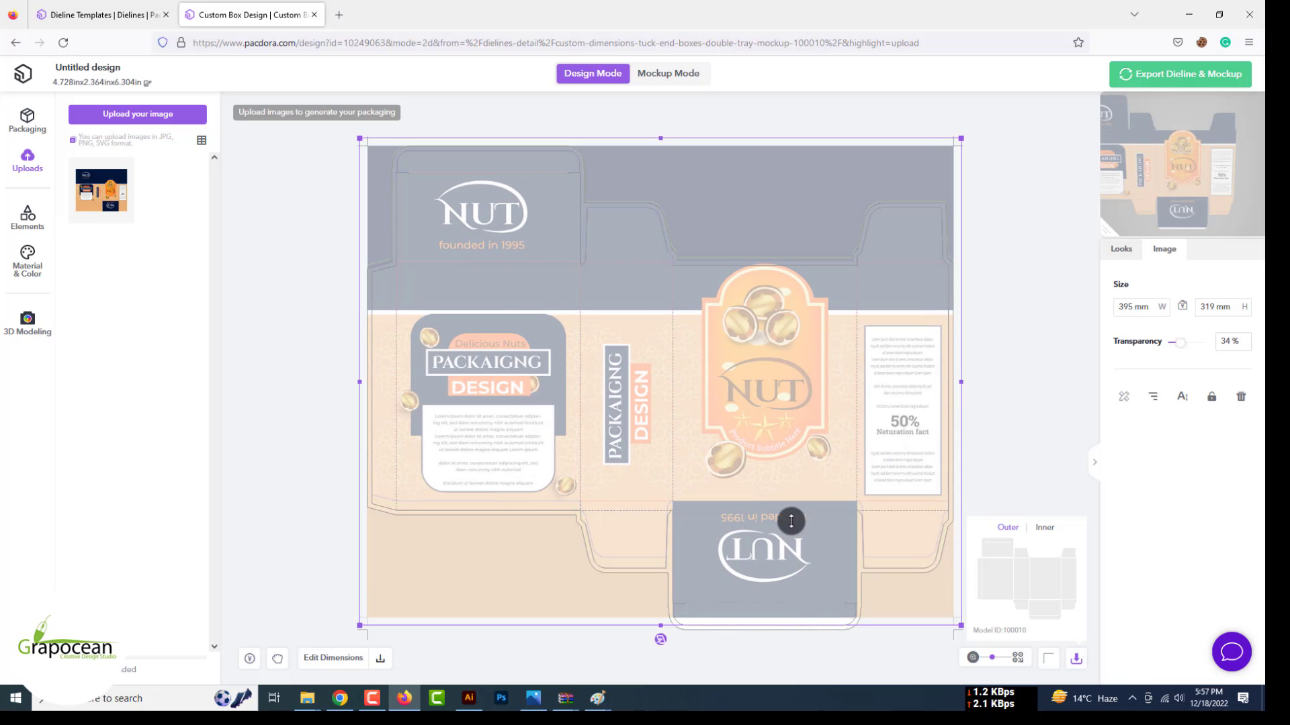
pyautogui.moveTo(661, 625); pyautogui.dragTo(662, 643)
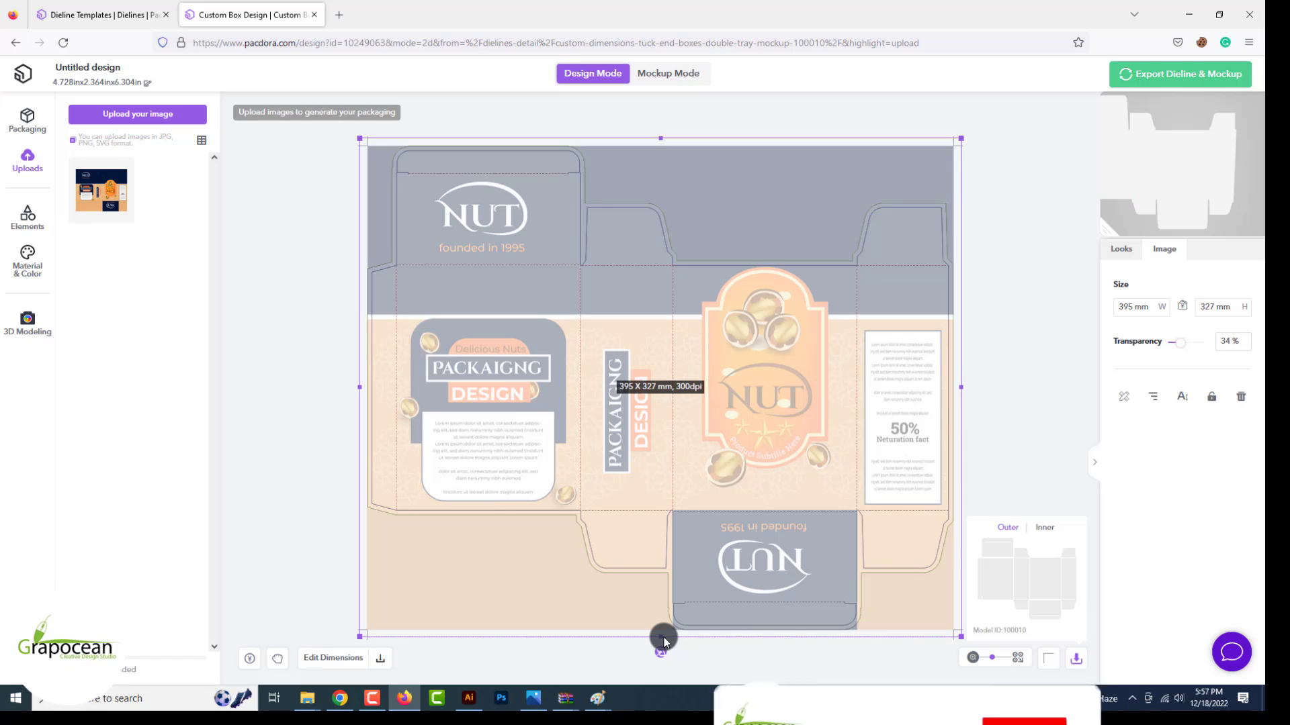
pyautogui.moveTo(1176, 346); pyautogui.dragTo(1167, 344)
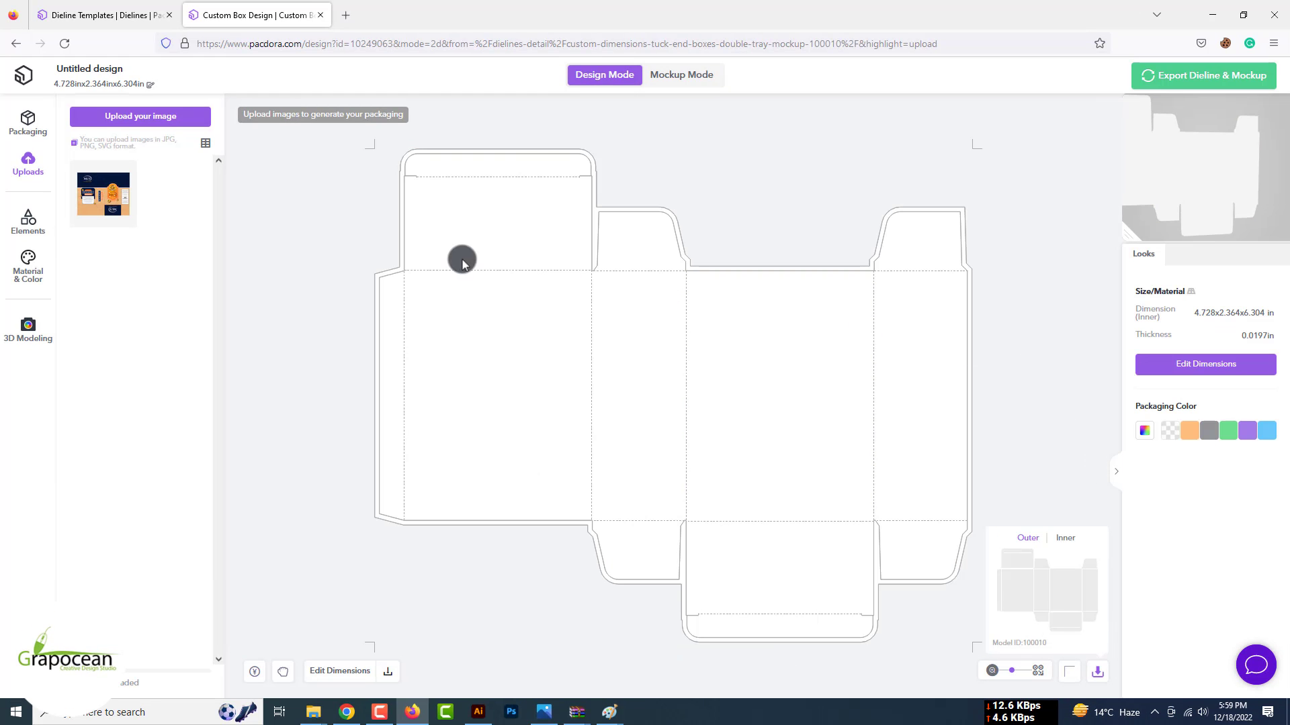
# Place the uploaded Packaging image on the dieline and stretch it to 395 × 327 mm to match the folds, with transparency at 100%.
pyautogui.click(107, 196)
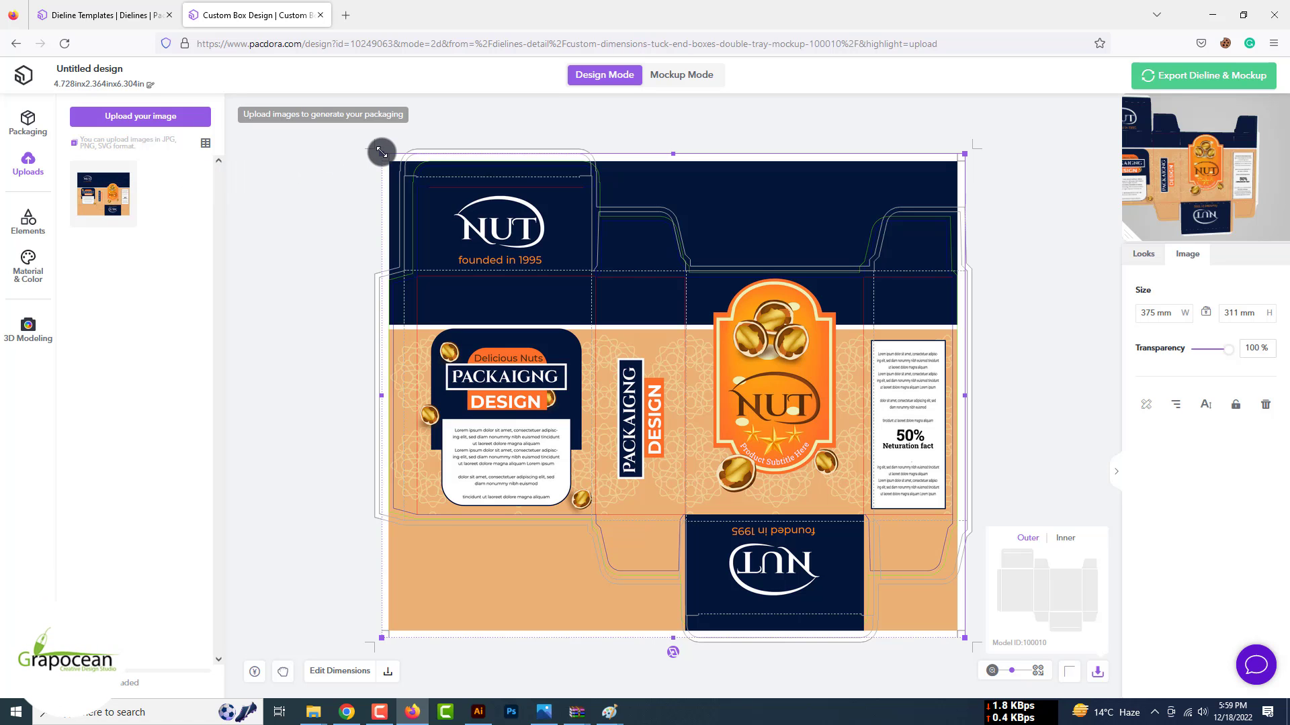
pyautogui.moveTo(382, 153); pyautogui.dragTo(364, 141)
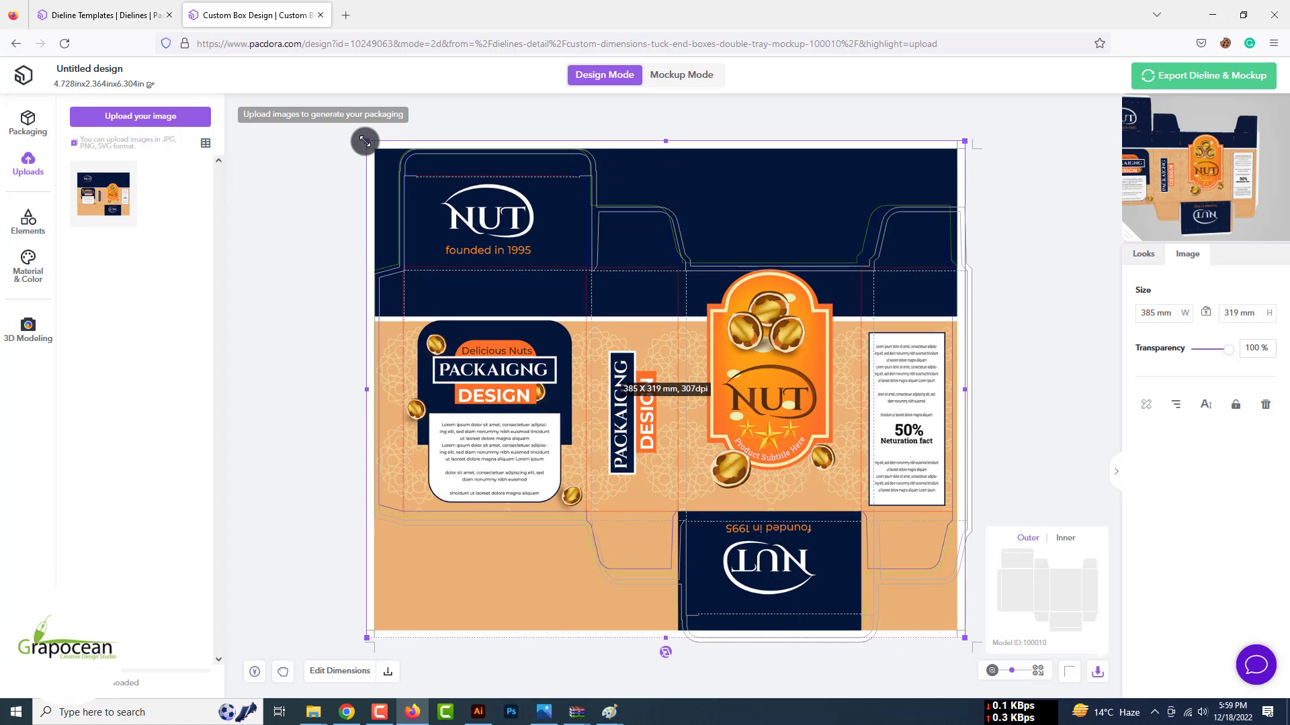
pyautogui.moveTo(1228, 349); pyautogui.dragTo(1201, 355)
pyautogui.moveTo(965, 389); pyautogui.dragTo(980, 391)
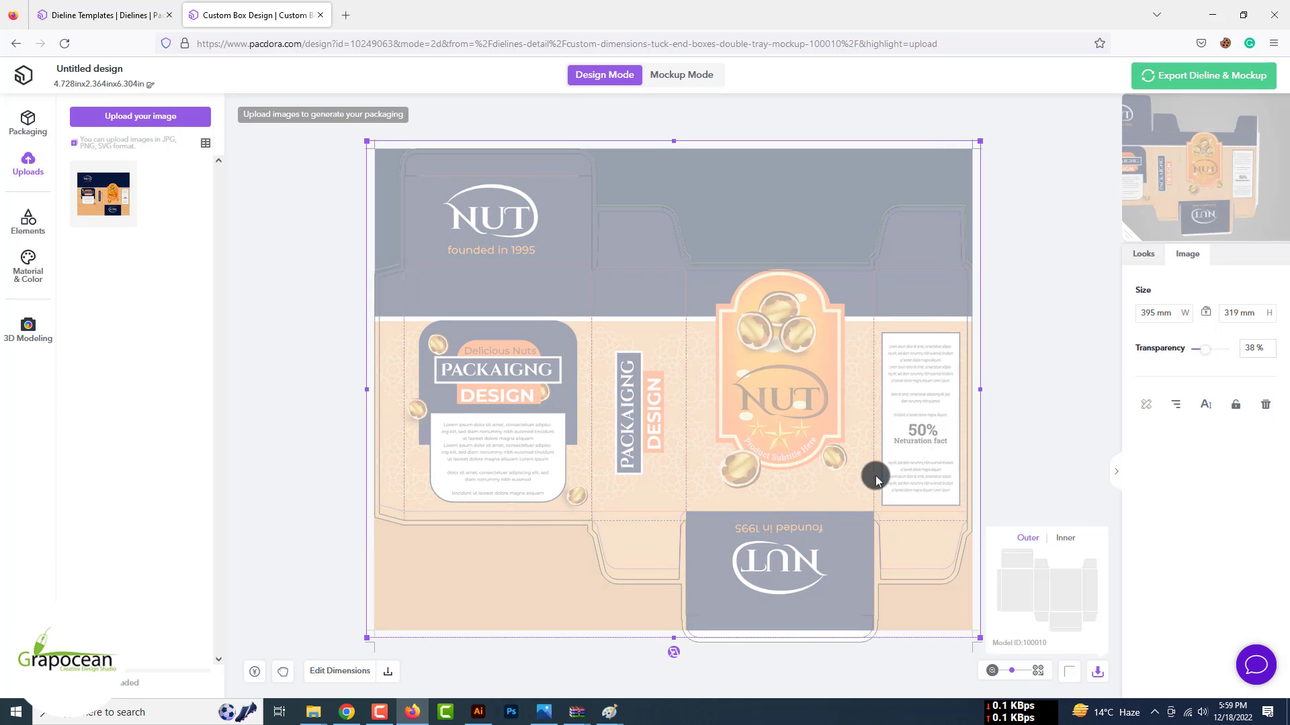
pyautogui.moveTo(673, 638); pyautogui.dragTo(673, 650)
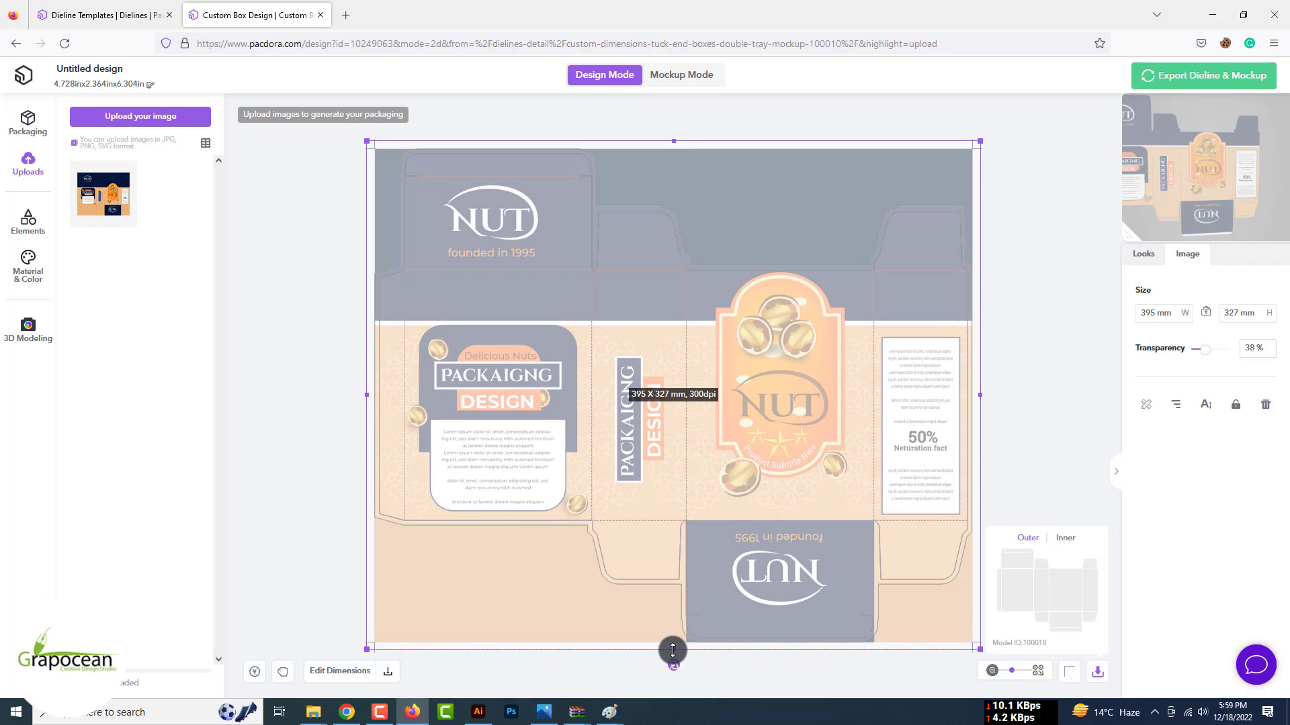
pyautogui.click(1275, 354)
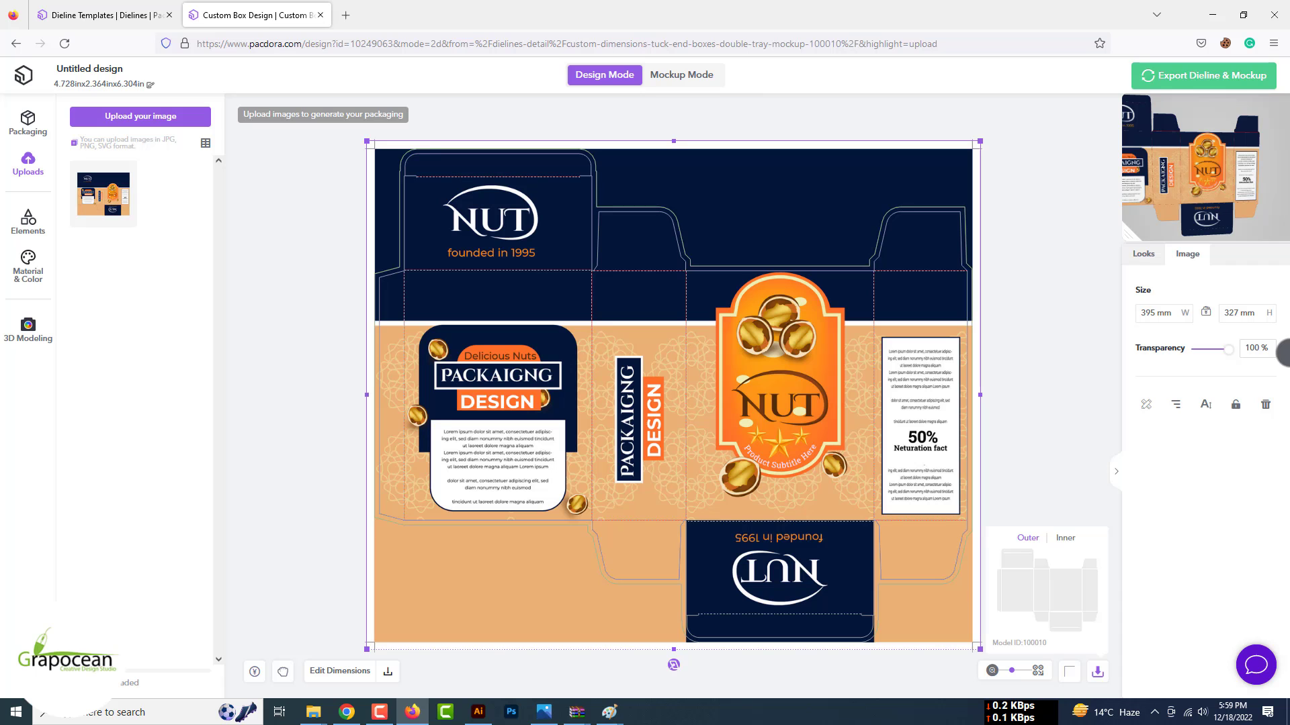
# Switch to Mockup Mode, fold the 3D box closed and inspect its front, back, side and bottom faces.
pyautogui.click(675, 75)
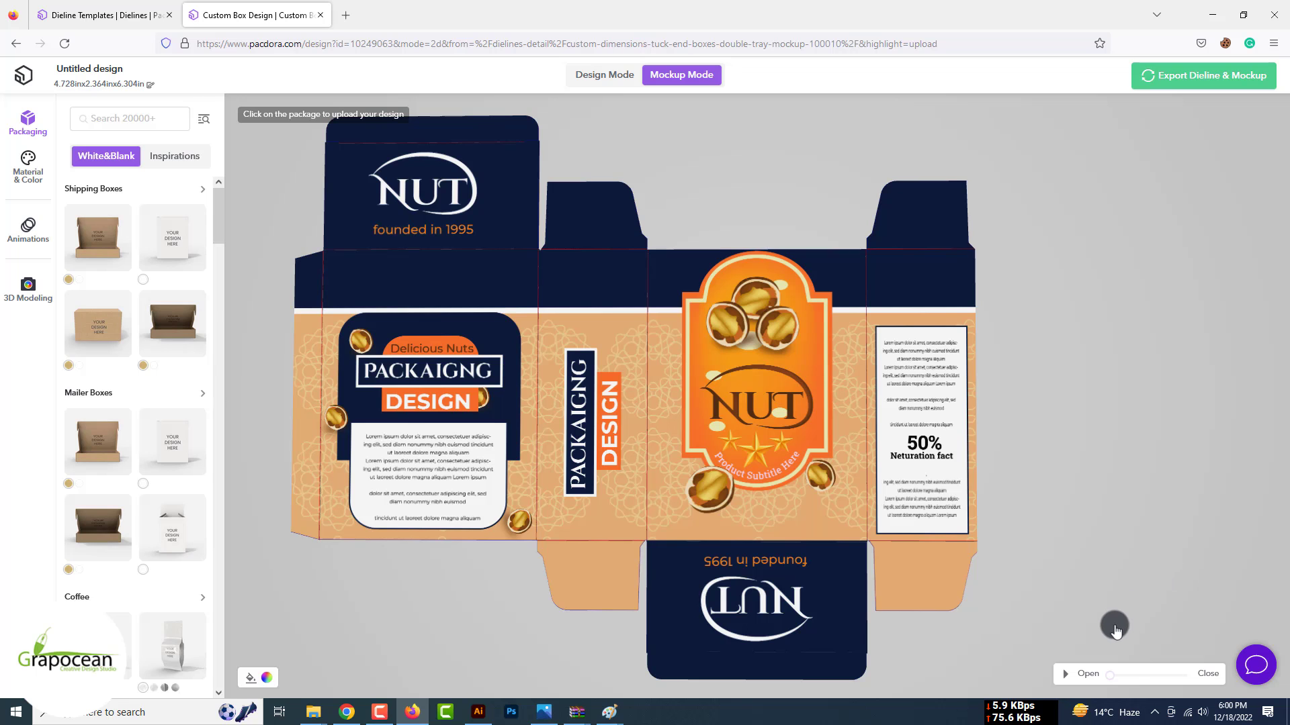
pyautogui.click(1065, 674)
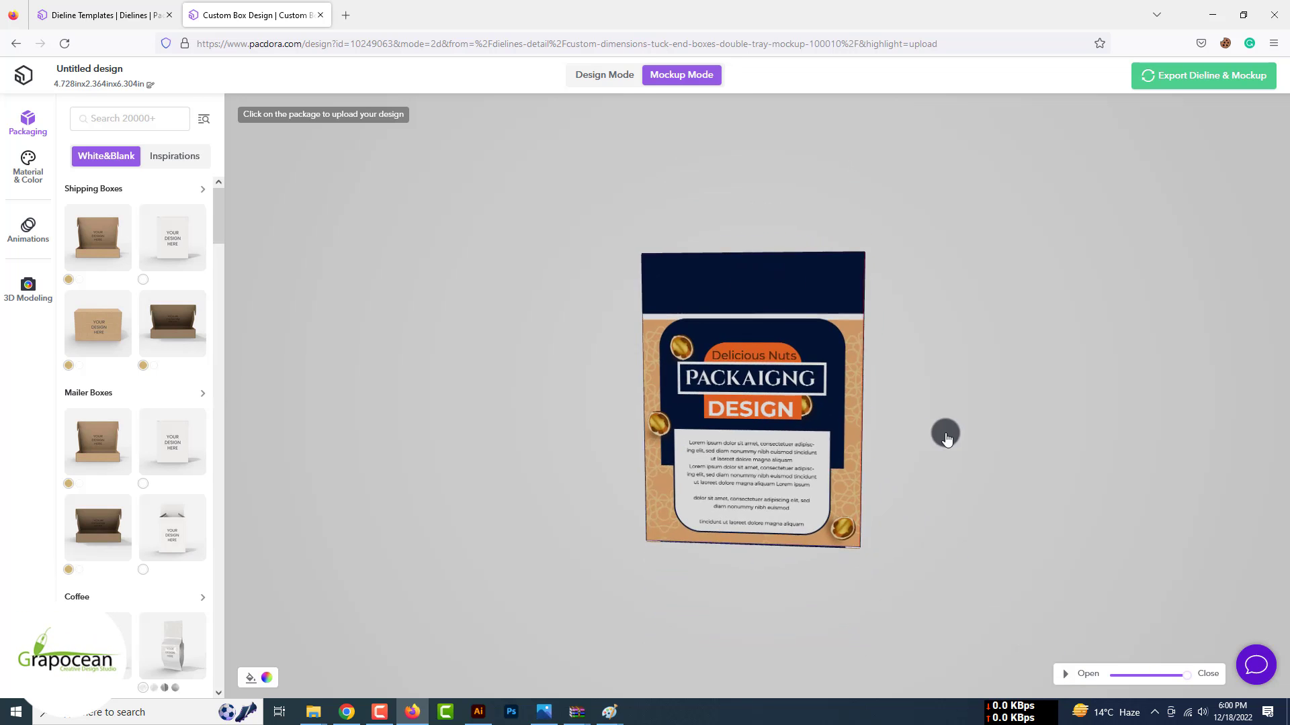
pyautogui.moveTo(734, 457); pyautogui.dragTo(934, 419)
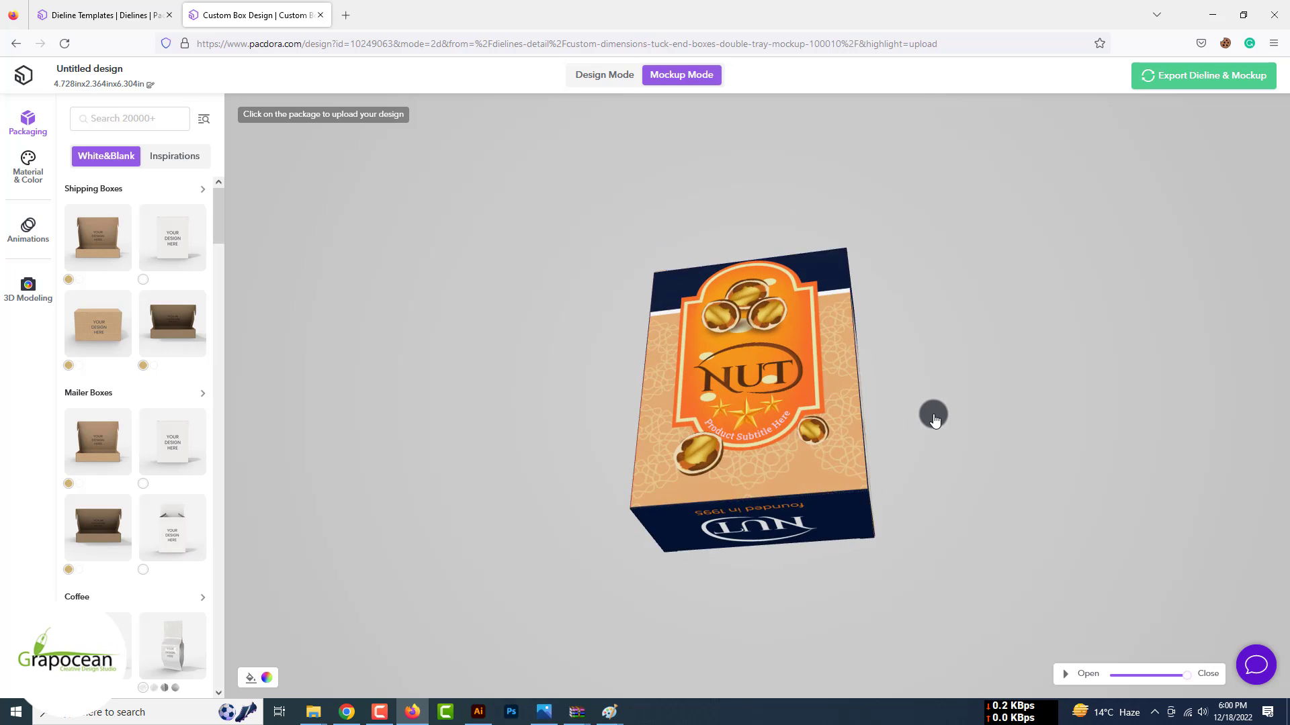
pyautogui.moveTo(845, 475); pyautogui.dragTo(833, 539)
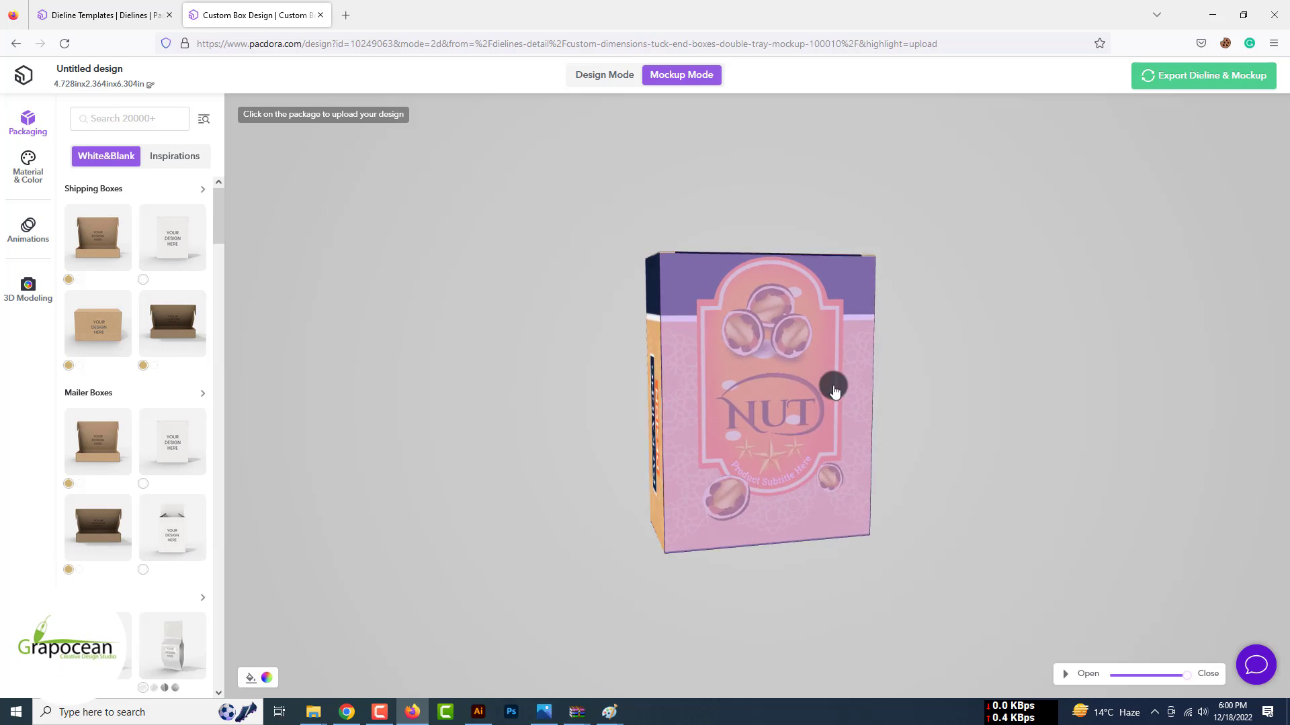
pyautogui.moveTo(834, 391); pyautogui.dragTo(939, 496)
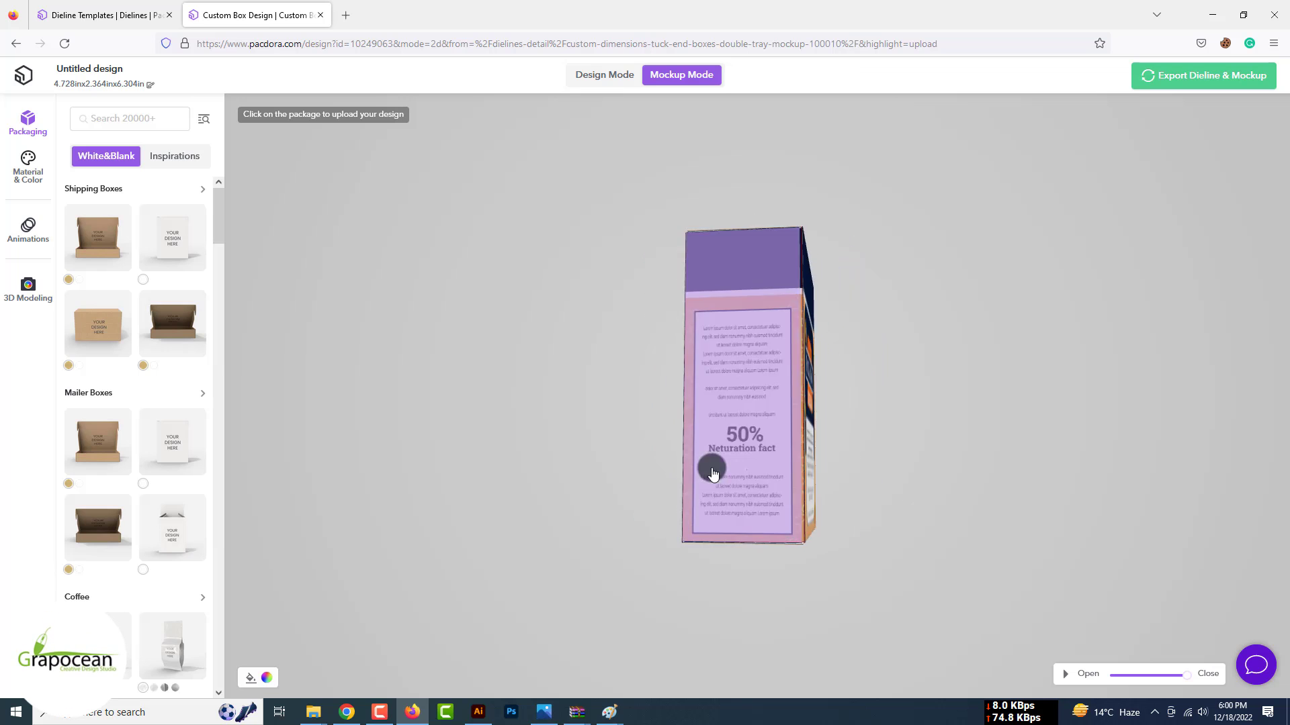
pyautogui.moveTo(713, 475); pyautogui.dragTo(870, 460)
pyautogui.moveTo(730, 458); pyautogui.dragTo(754, 503)
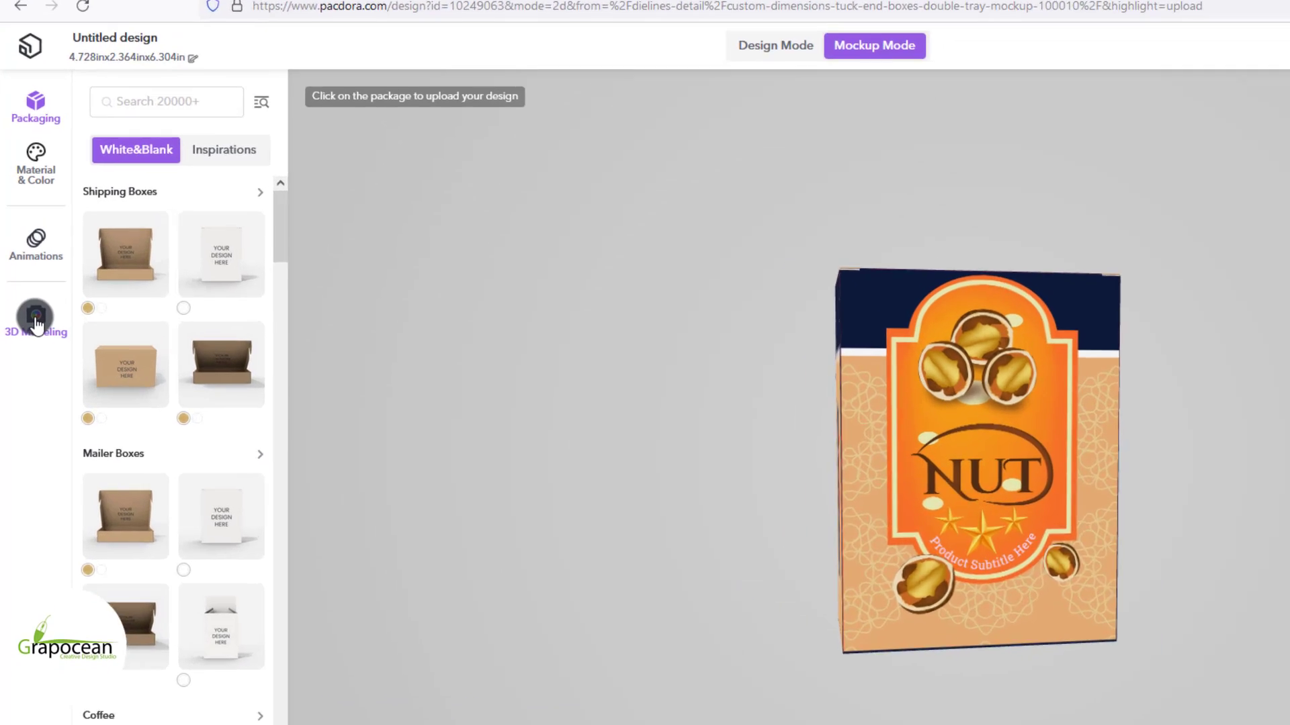
# Take the box into the 3D Modeling Center and apply the scene with two leaning blue boxes and leaf shadows.
pyautogui.click(28, 285)
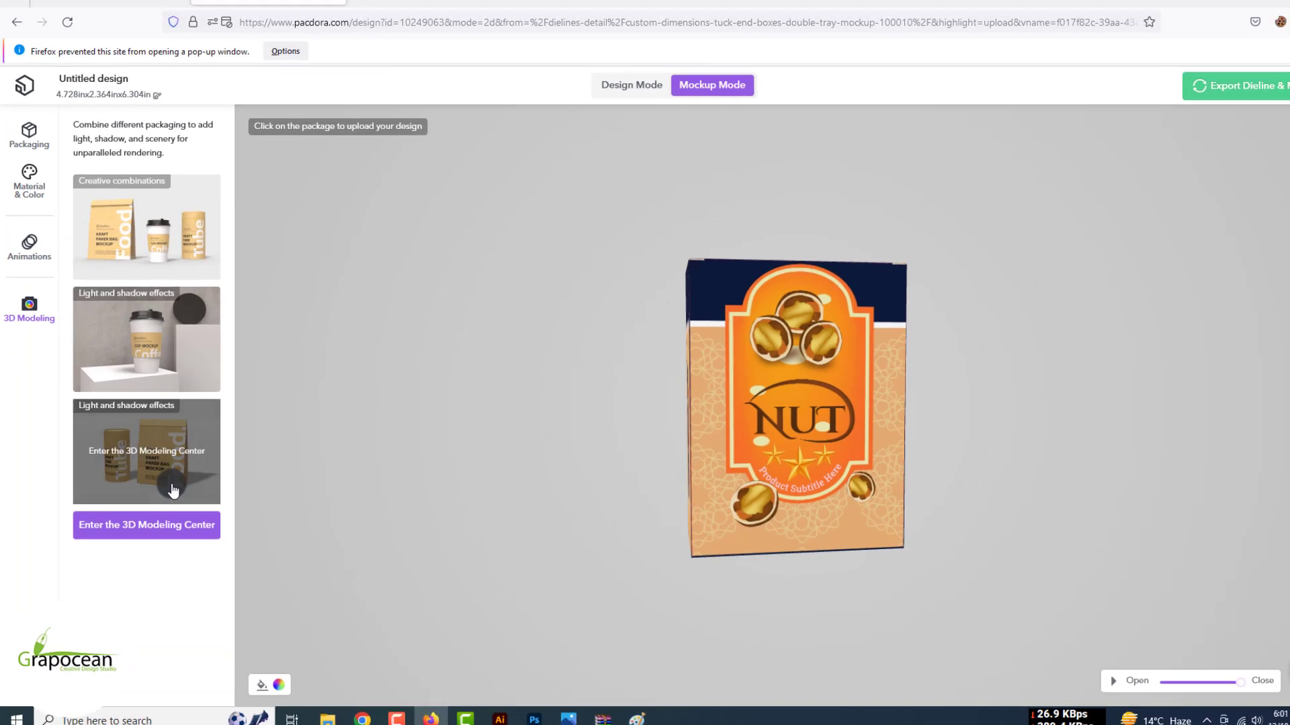
pyautogui.click(259, 563)
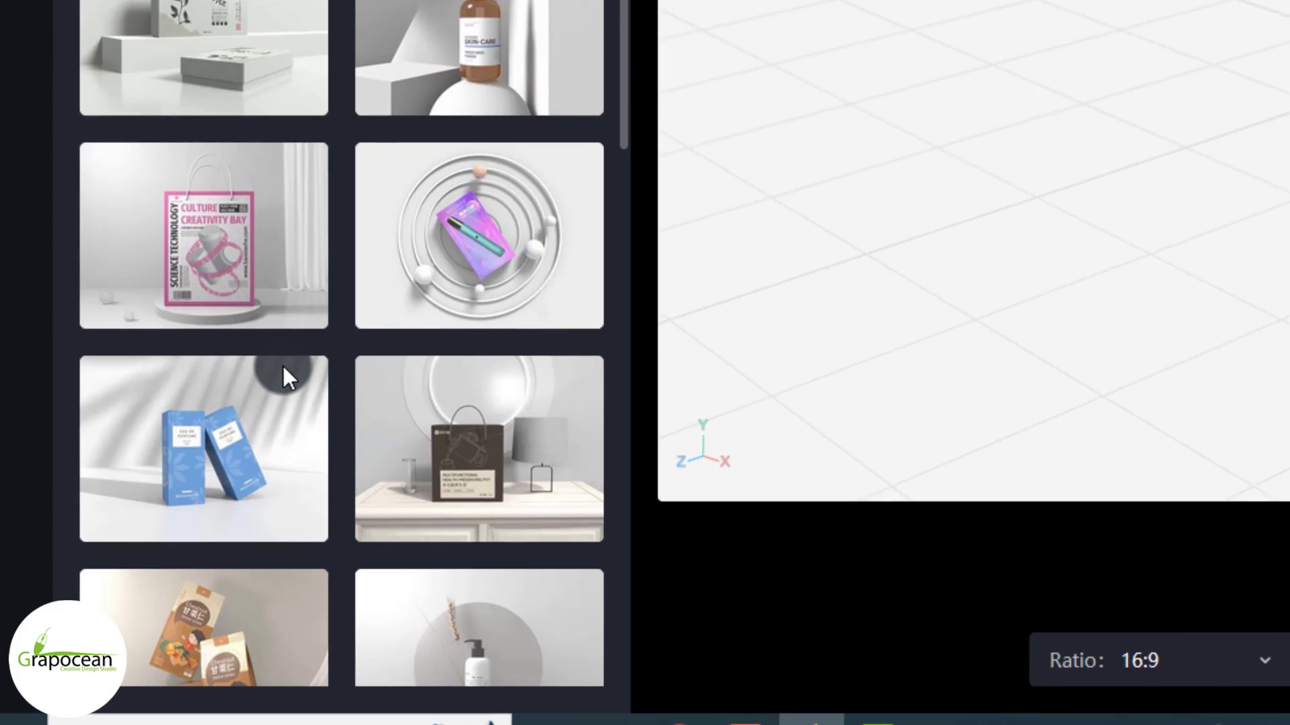
pyautogui.click(283, 367)
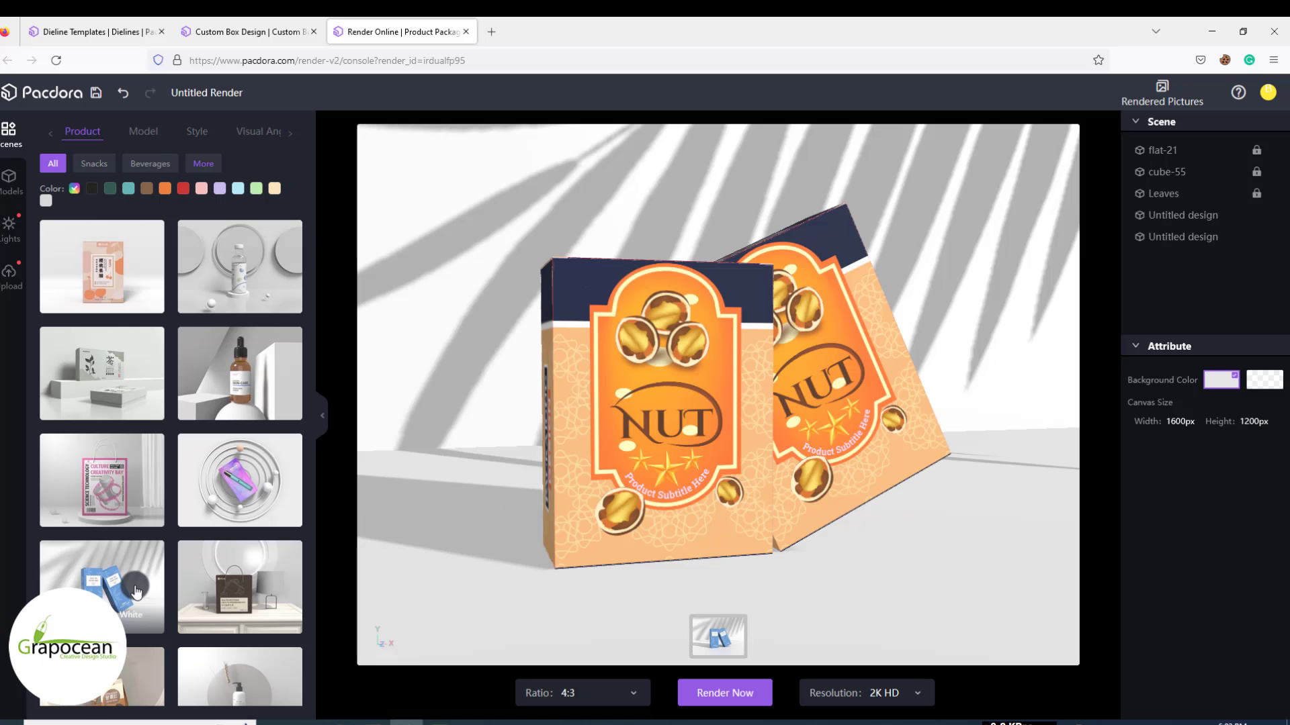
# Enlarge and rearrange the two boxes side by side, the front-label box at zoom 2.73 and X rotation -27°, the other showing its back panel.
pyautogui.click(650, 438)
pyautogui.moveTo(643, 445); pyautogui.dragTo(573, 411)
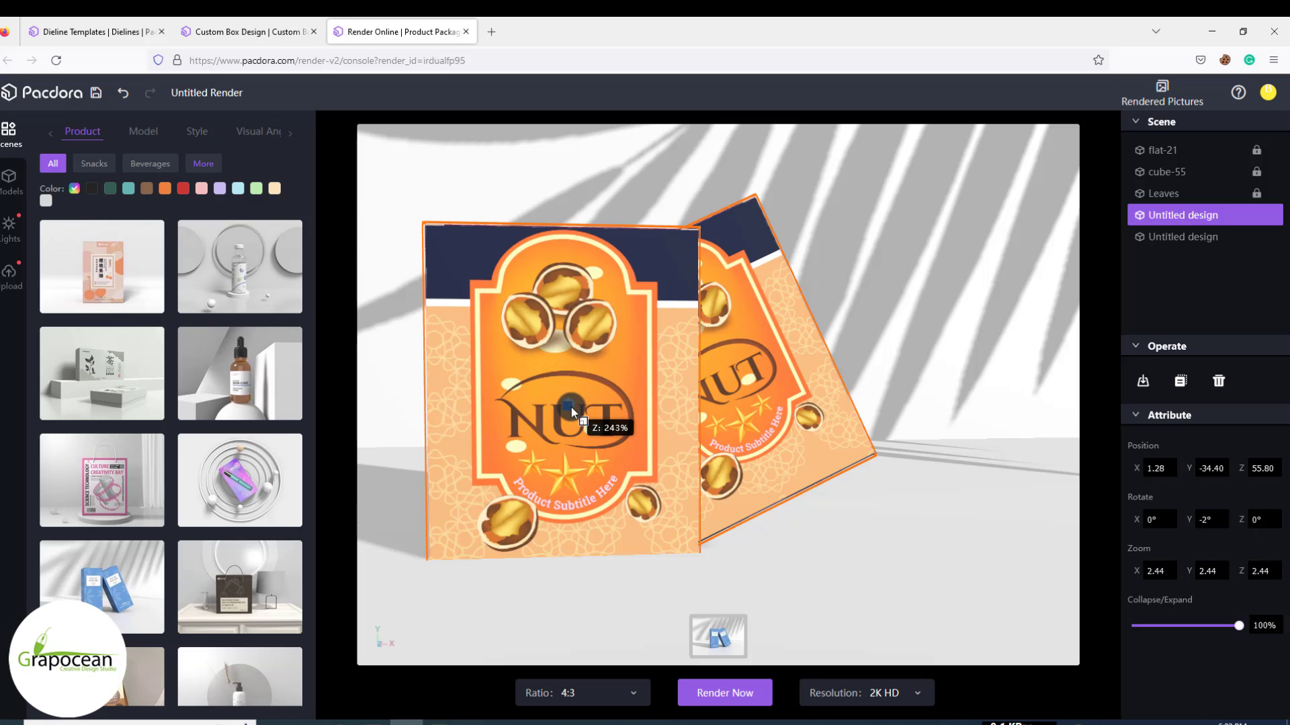
pyautogui.click(771, 397)
pyautogui.moveTo(748, 403); pyautogui.dragTo(648, 447)
pyautogui.click(564, 482)
pyautogui.moveTo(576, 473)
pyautogui.mouseDown()
pyautogui.moveTo(584, 461)
pyautogui.moveTo(585, 530)
pyautogui.moveTo(588, 453)
pyautogui.moveTo(586, 495)
pyautogui.mouseUp()
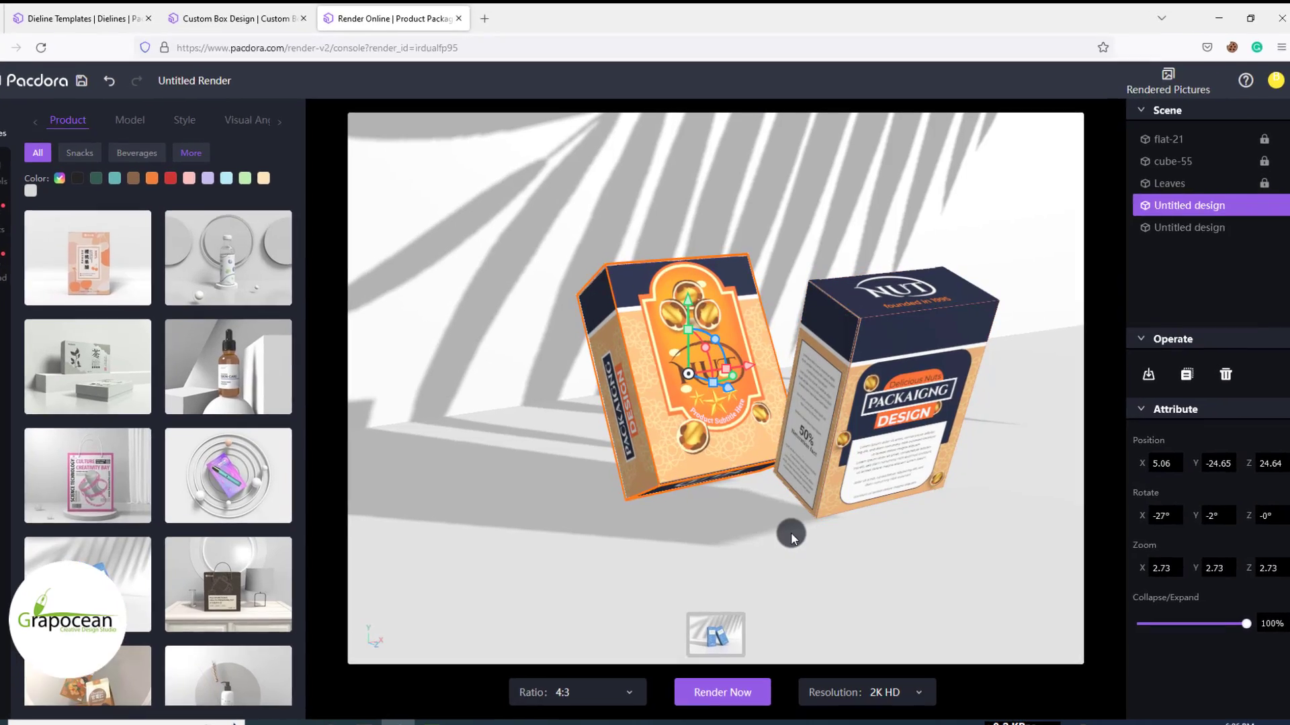
pyautogui.click(528, 251)
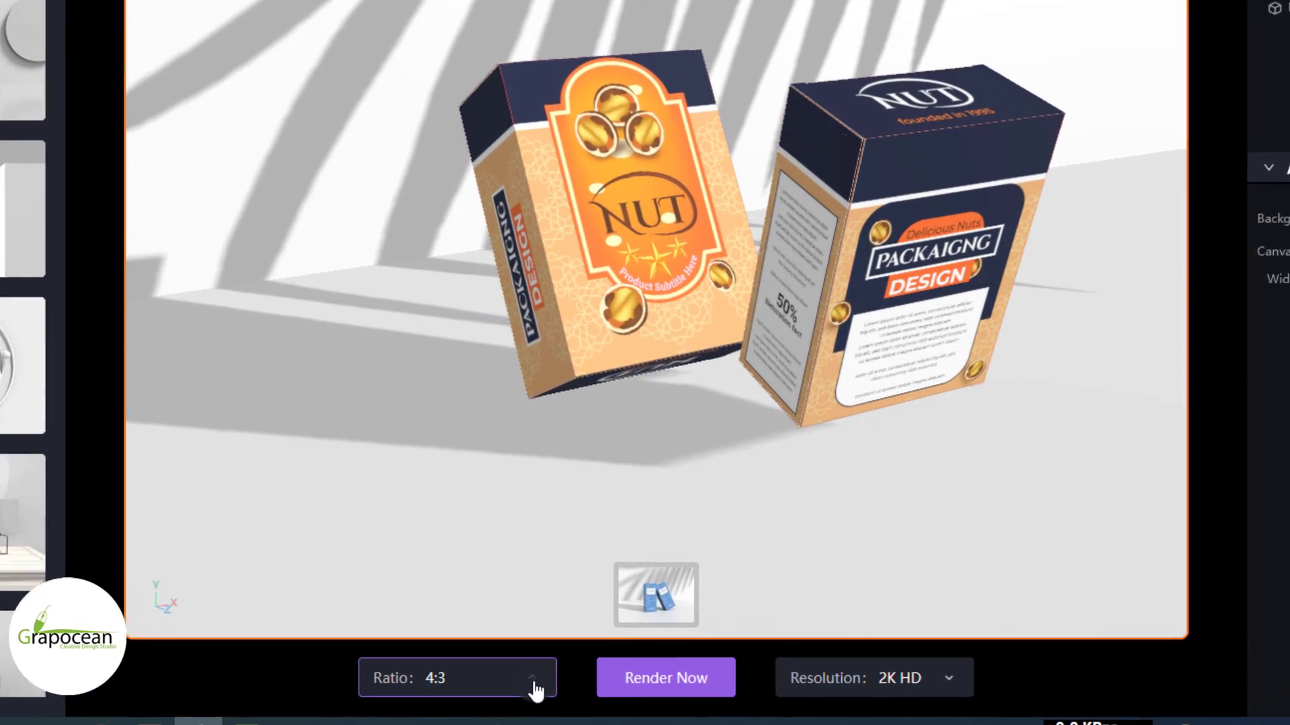
# Set the render's aspect ratio to 16:9 and its resolution to 4K UHD.
pyautogui.click(570, 684)
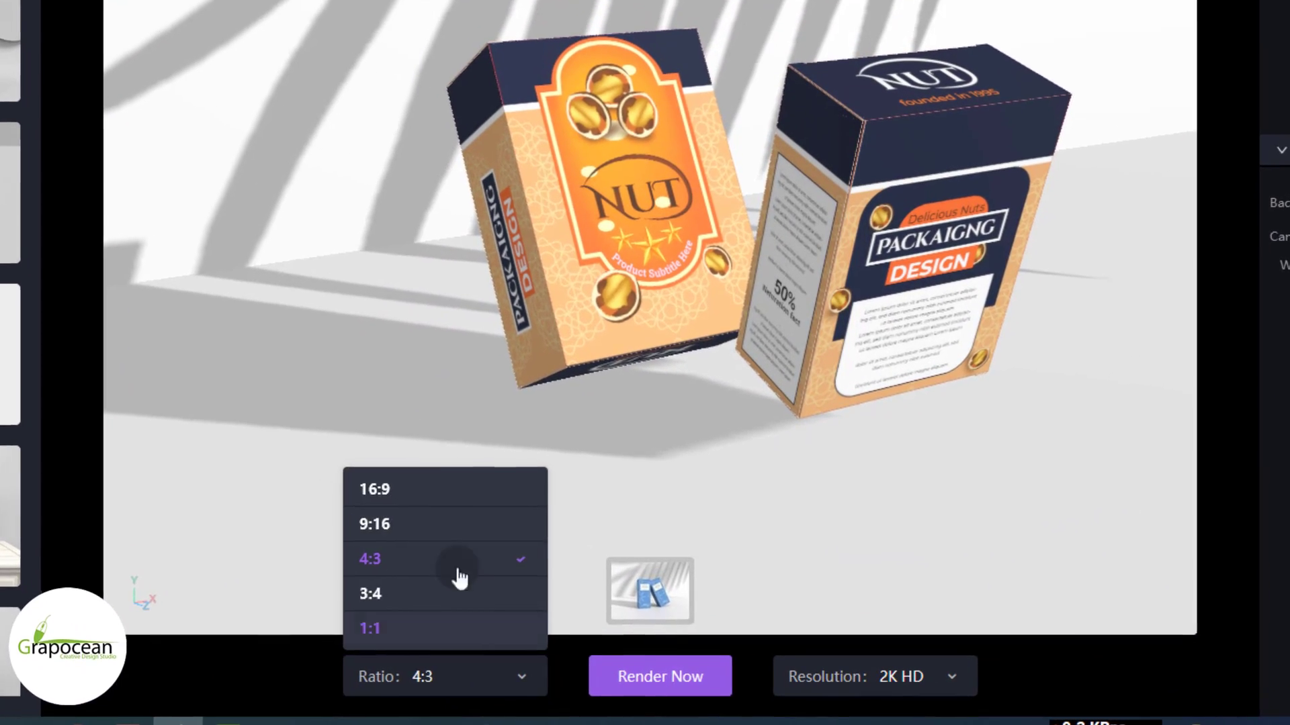
pyautogui.click(411, 499)
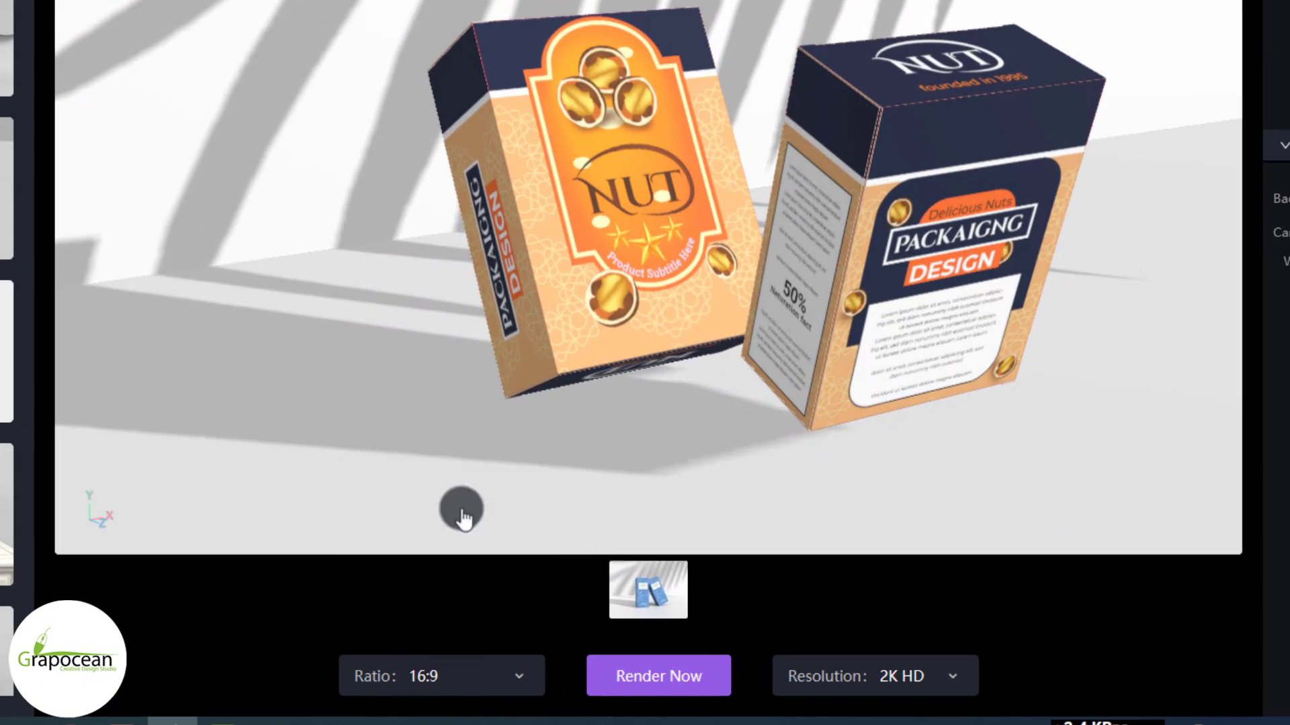
pyautogui.click(938, 685)
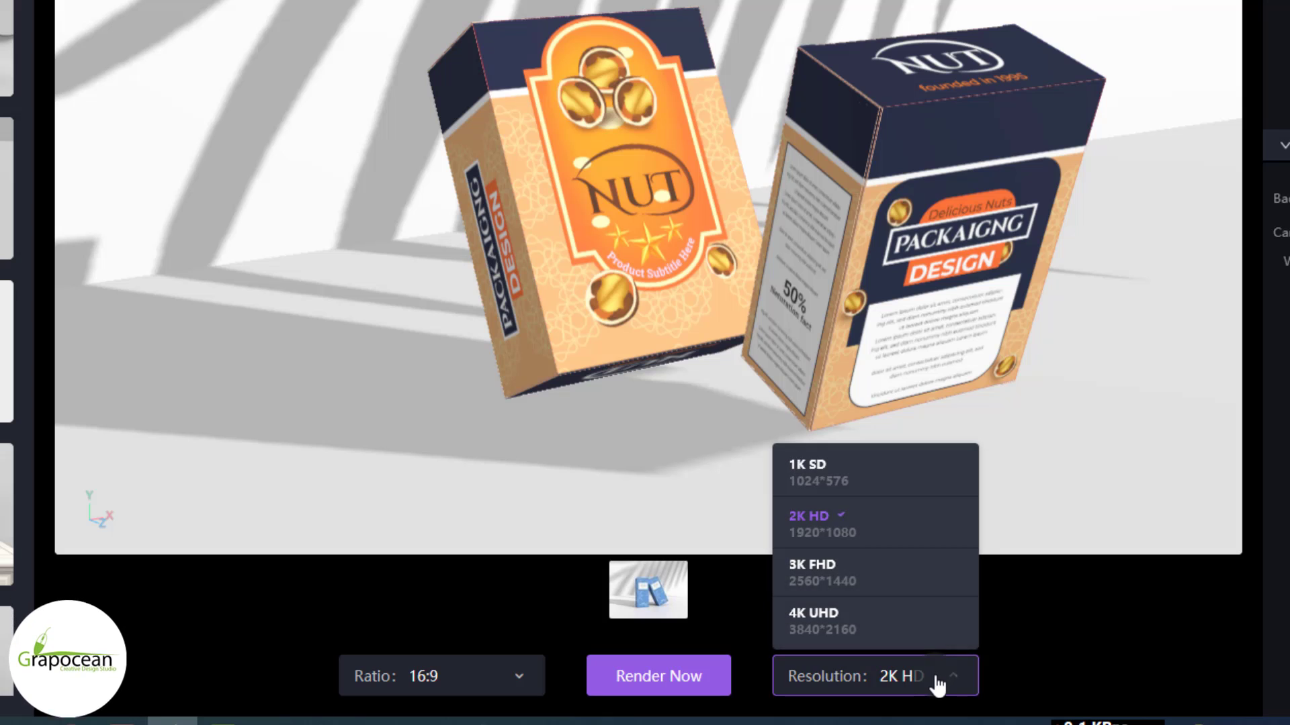
pyautogui.click(861, 632)
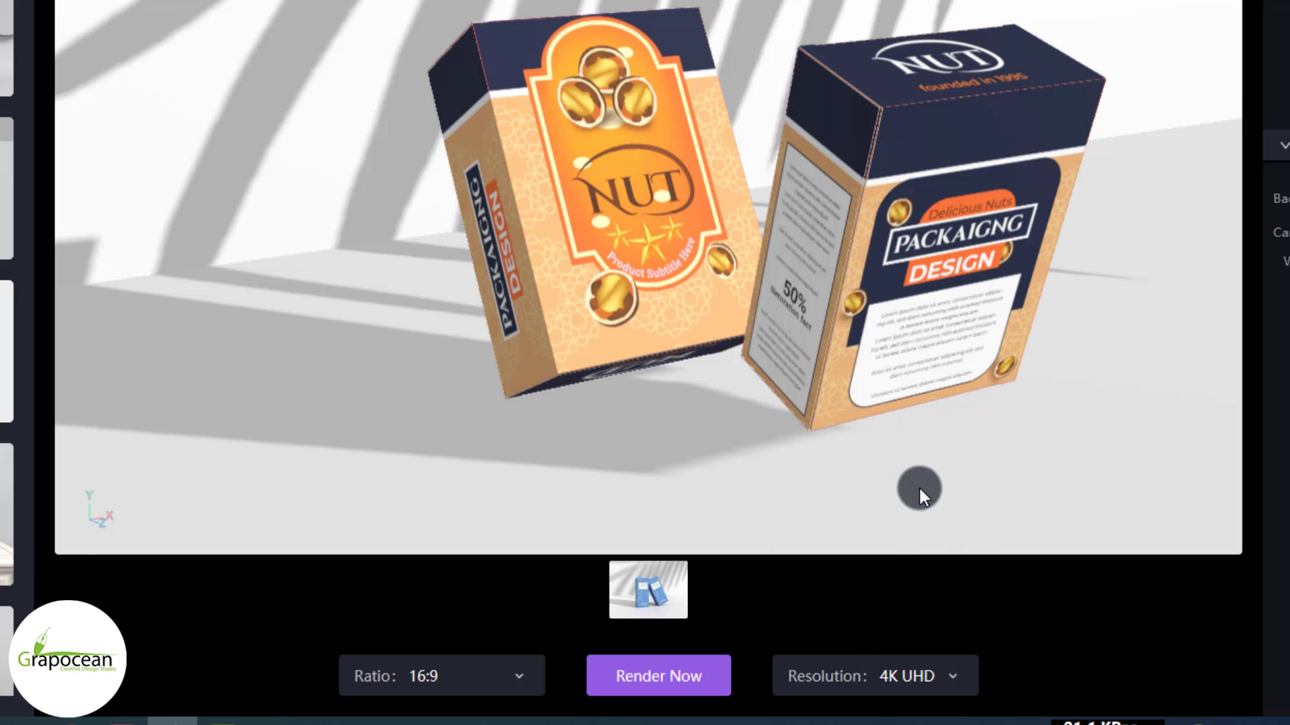
# Reframe the two boxes so they overlap slightly, render the scene and open the finished picture.
pyautogui.moveTo(919, 488)
pyautogui.mouseDown()
pyautogui.moveTo(877, 489)
pyautogui.moveTo(895, 488)
pyautogui.moveTo(906, 455)
pyautogui.moveTo(918, 481)
pyautogui.mouseUp()
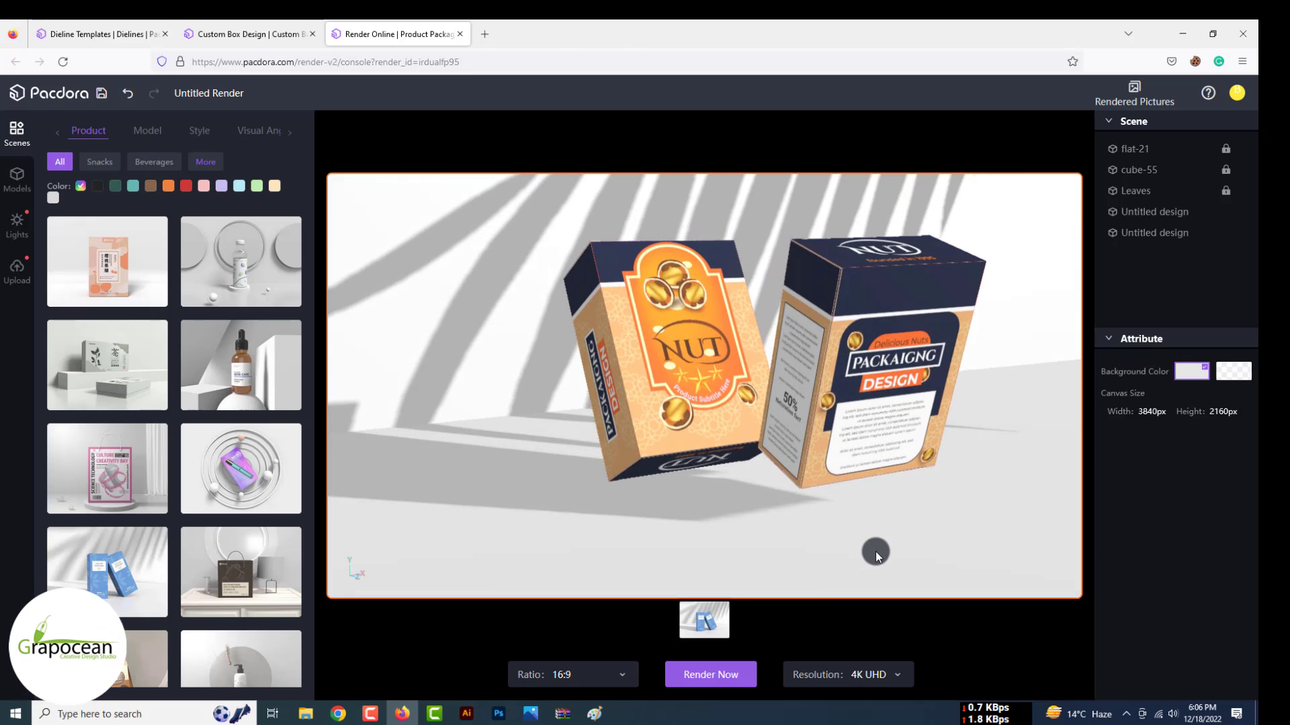
pyautogui.moveTo(875, 555); pyautogui.dragTo(775, 525)
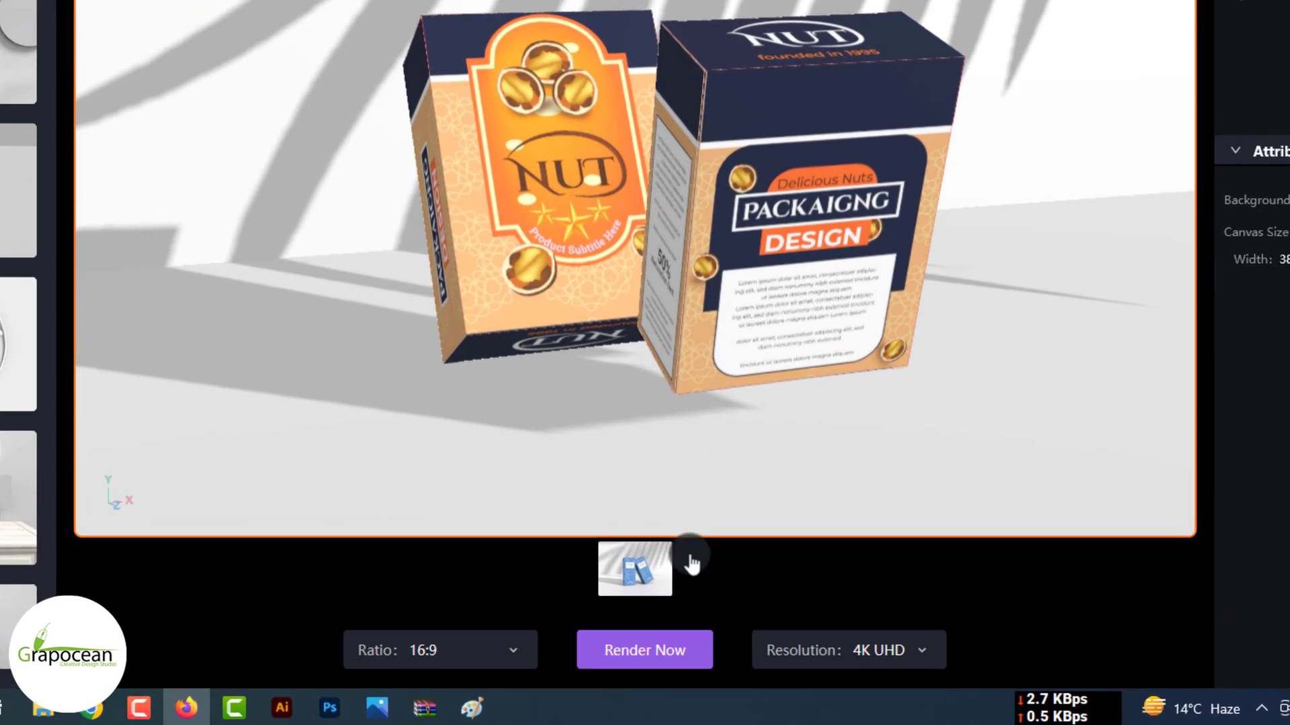
pyautogui.click(708, 676)
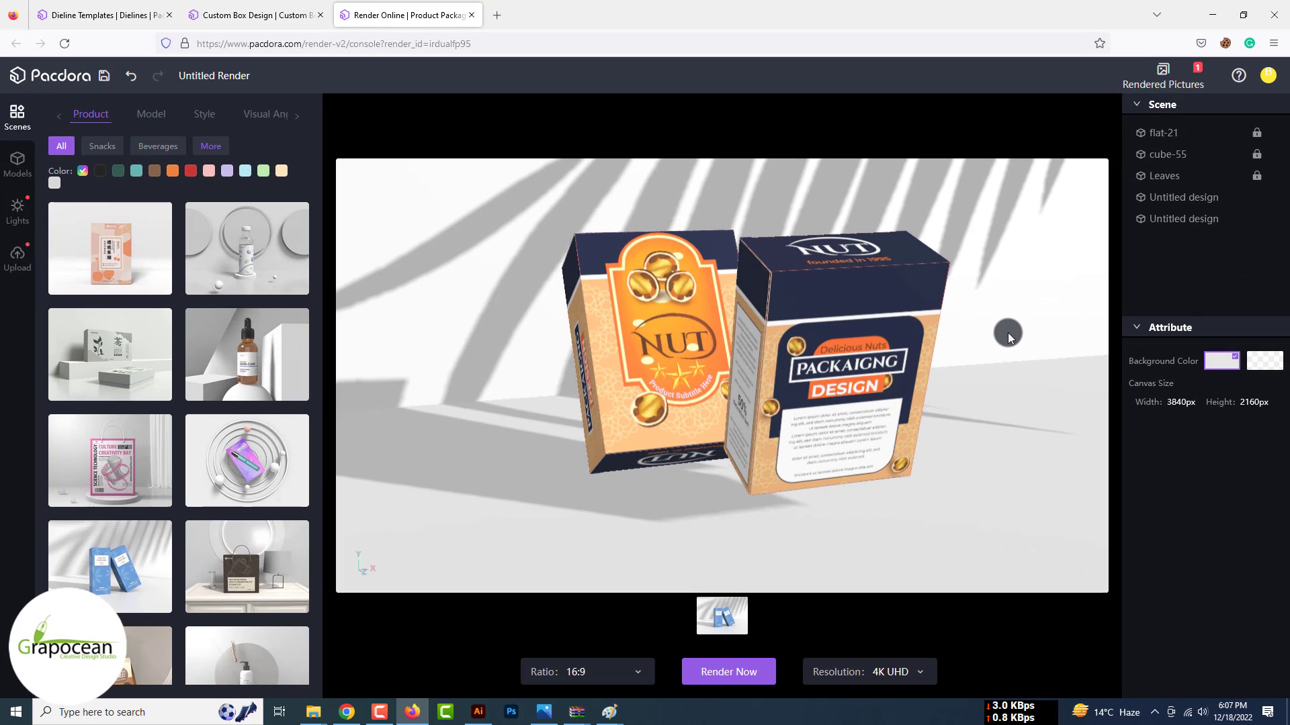
pyautogui.click(1189, 82)
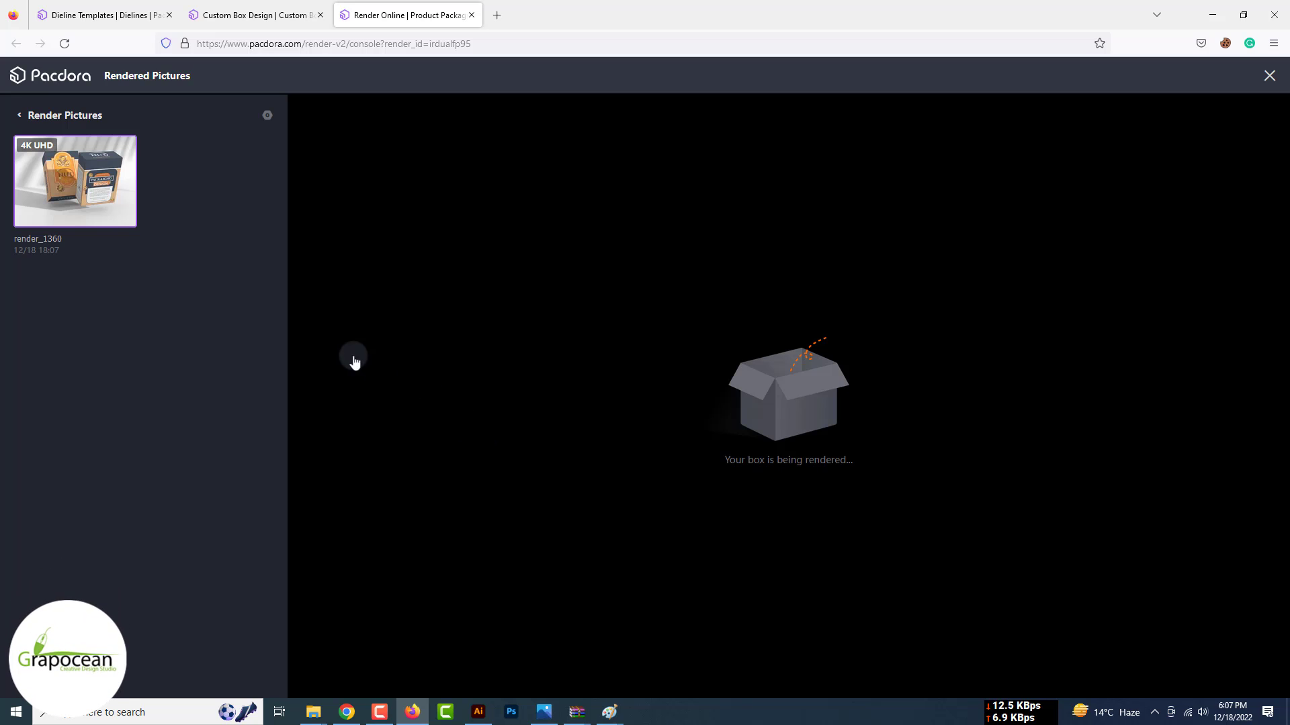
pyautogui.click(68, 196)
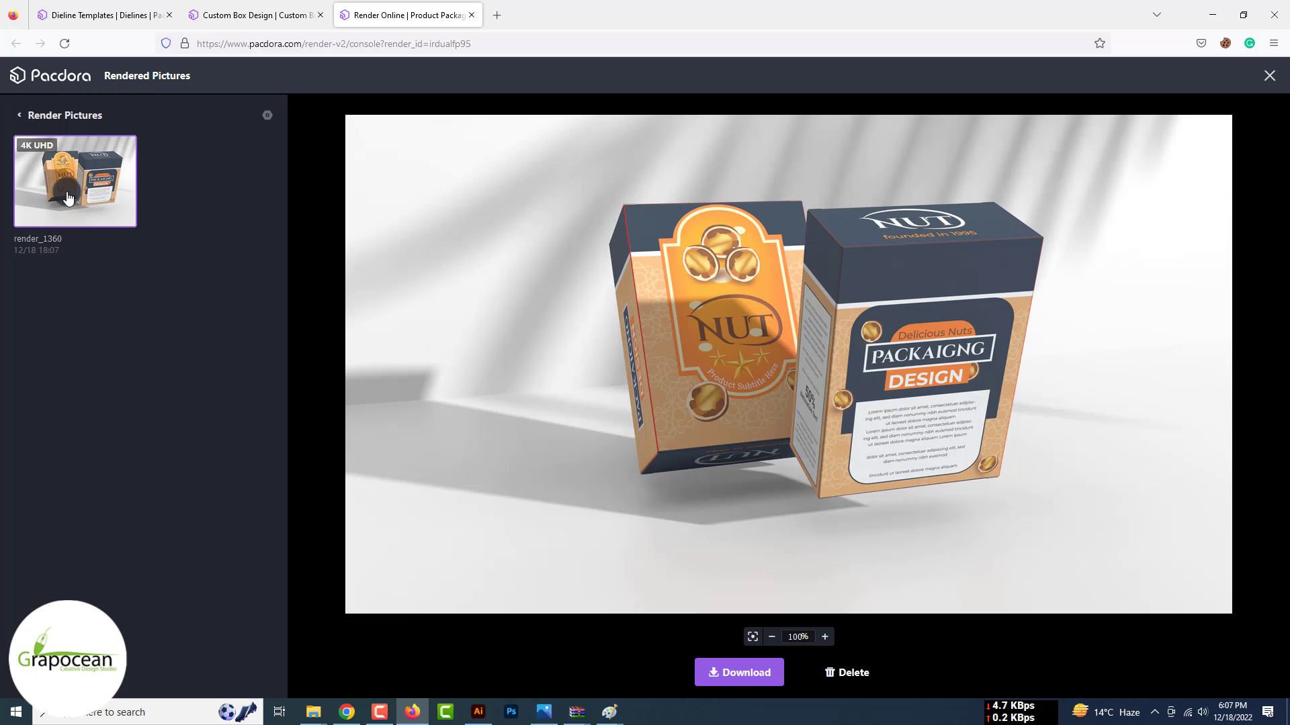
pyautogui.click(412, 442)
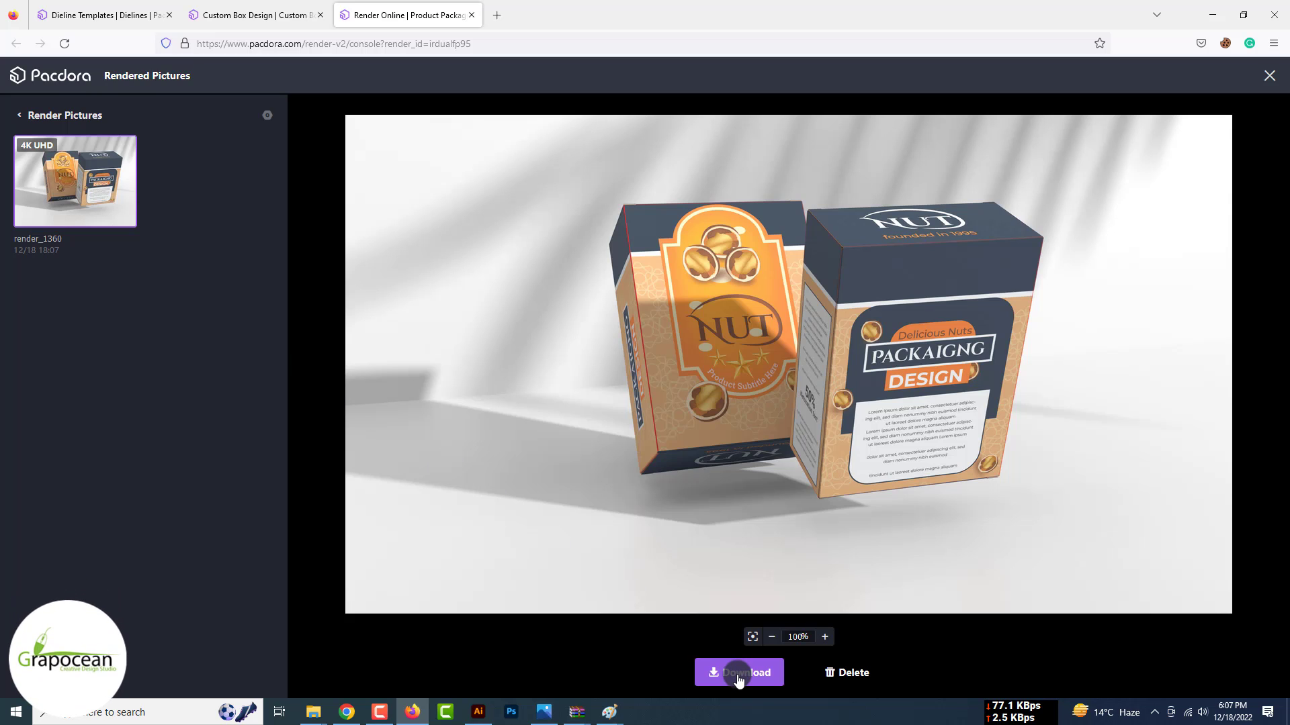